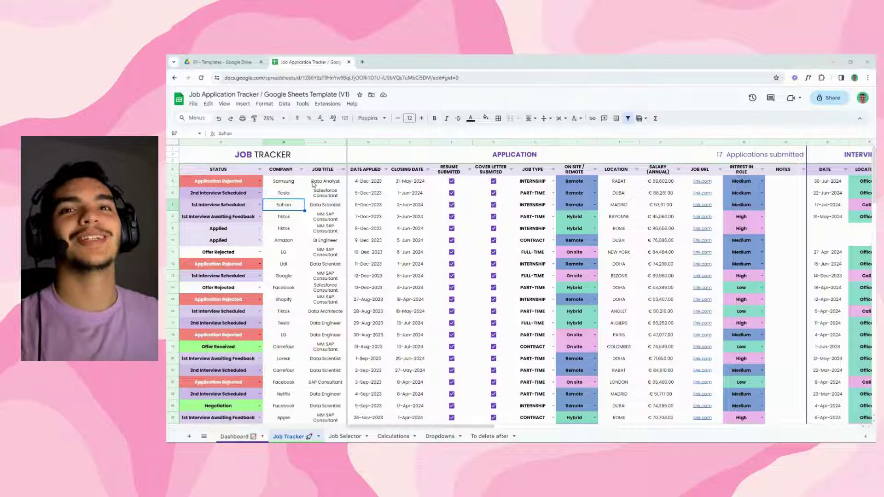
Step: Review the company and job title columns and the Application section's columns in the Job Tracker sheet
left_click(325, 183)
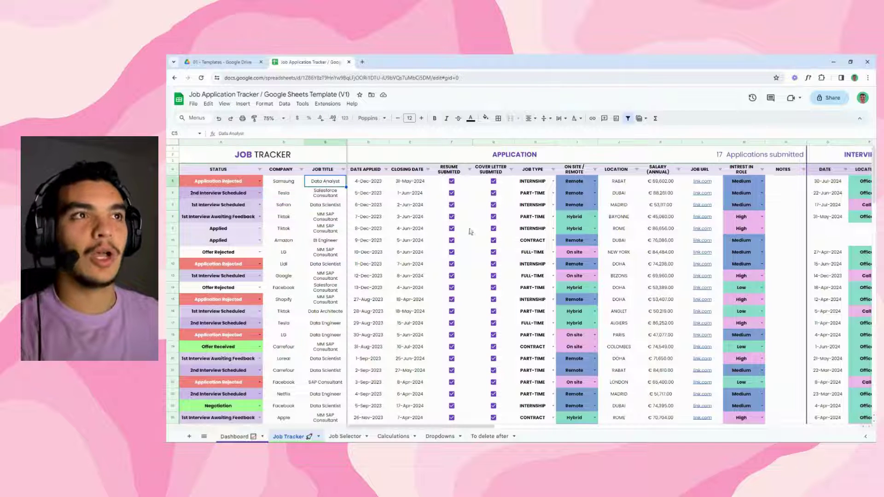
left_click(323, 198)
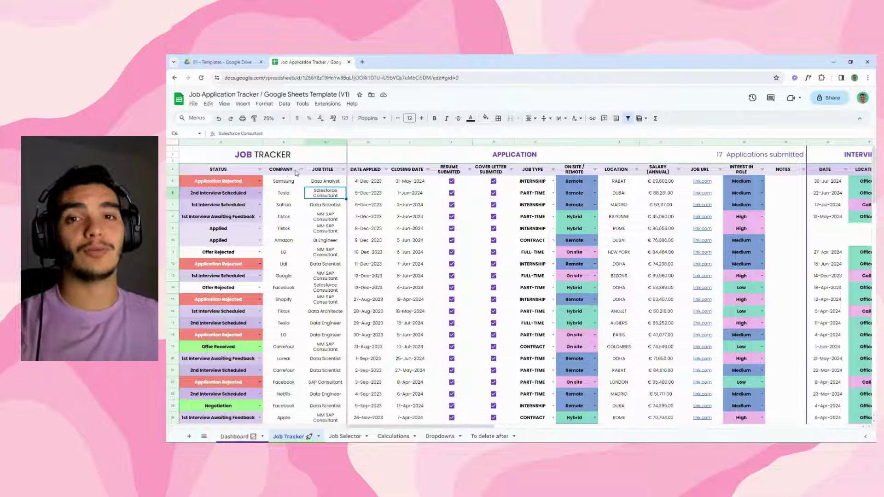
left_click(289, 183)
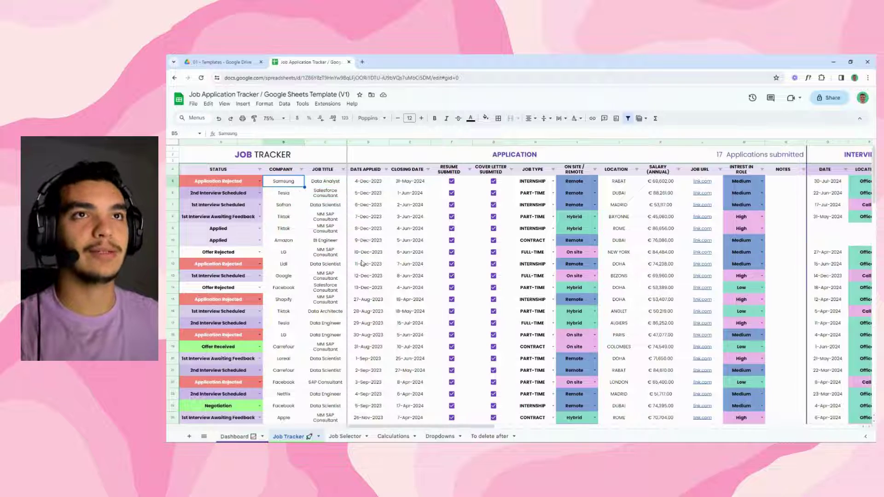
left_click_drag(439, 426, 387, 415)
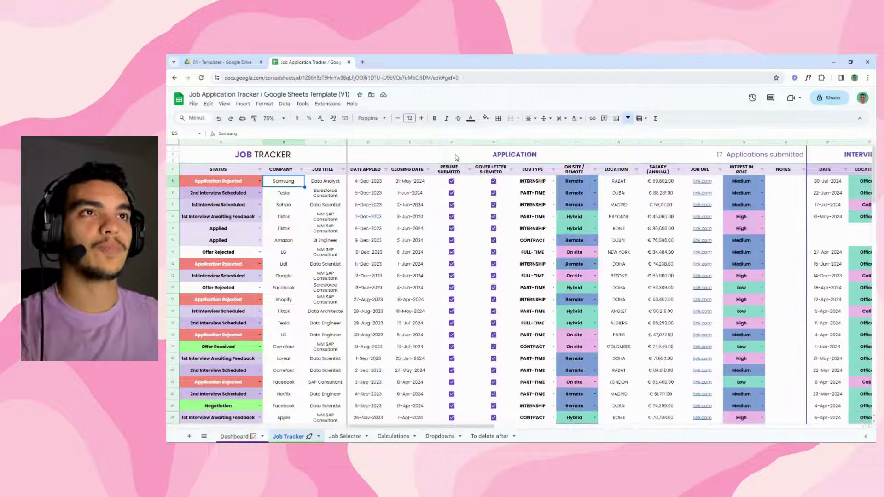
left_click(456, 157)
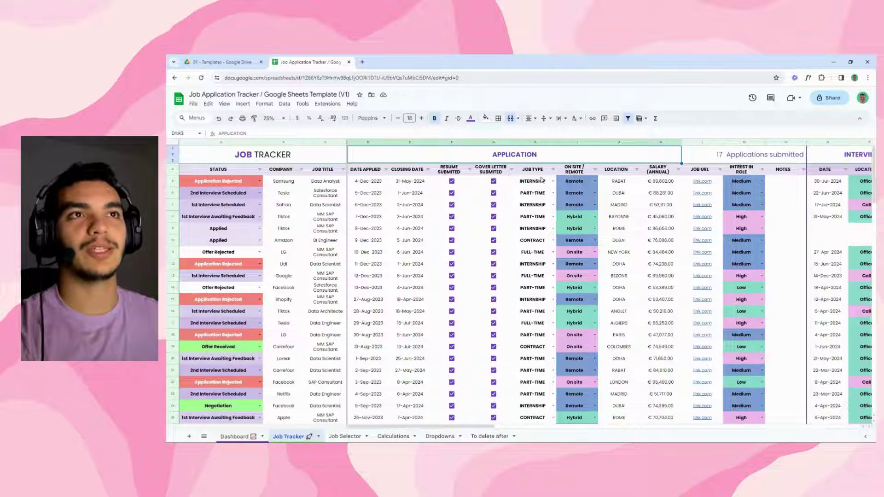
left_click_drag(359, 175, 786, 176)
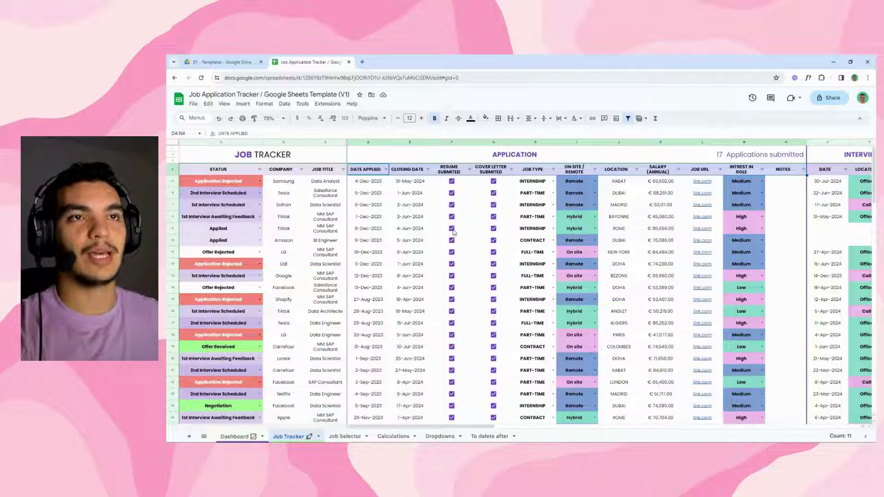
left_click(373, 184)
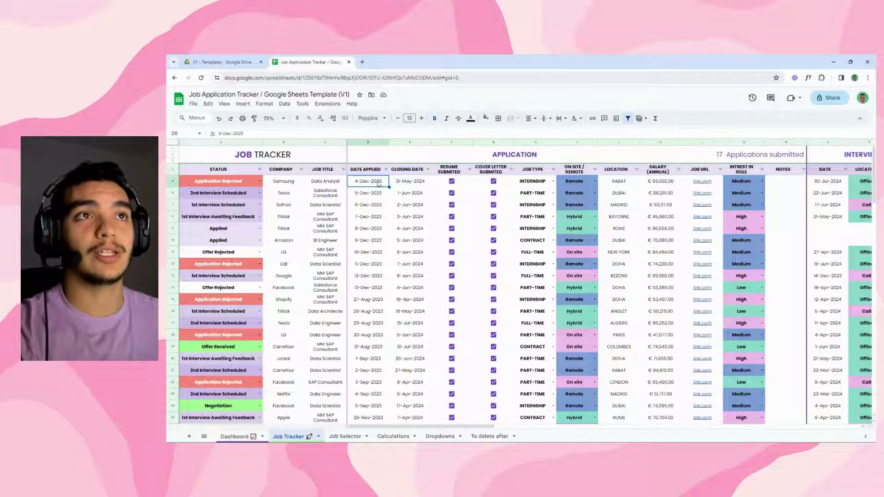
left_click(410, 184)
key("Right")
key("Right")
key("Right")
key("Right")
key("Right")
key("Right")
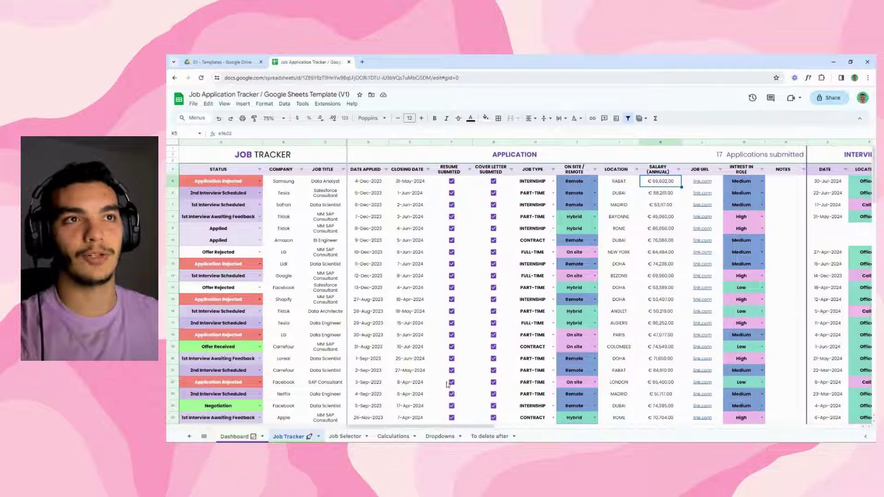
left_click(280, 171)
left_click(323, 171)
Step: Try the status 2nd Interview Awaiting Feedback on the Samsung application and restore it to Application Rejected
left_click(229, 172)
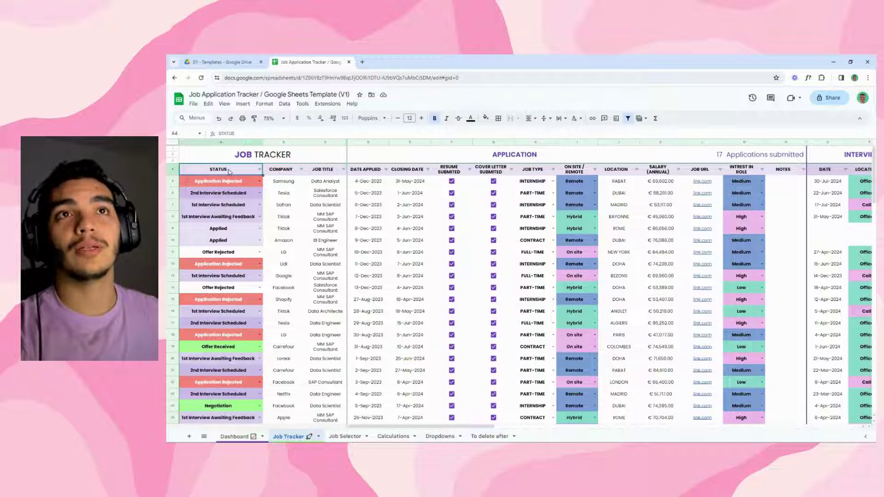
left_click(260, 181)
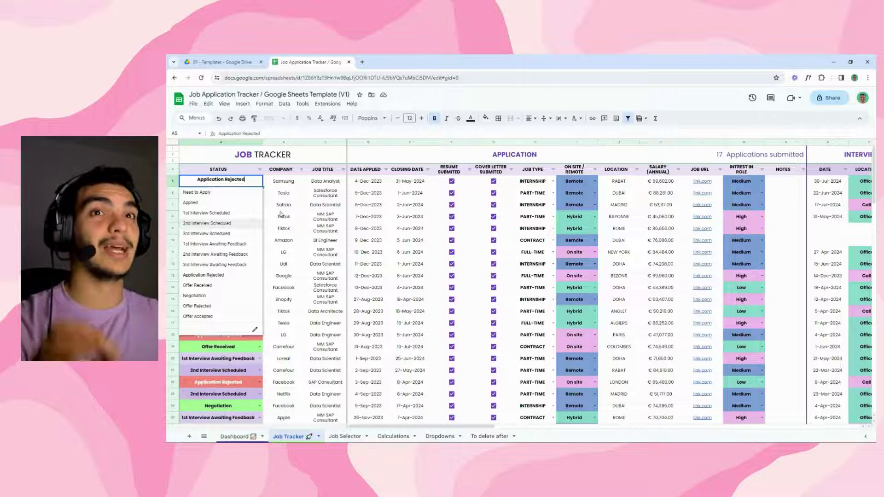
left_click(227, 255)
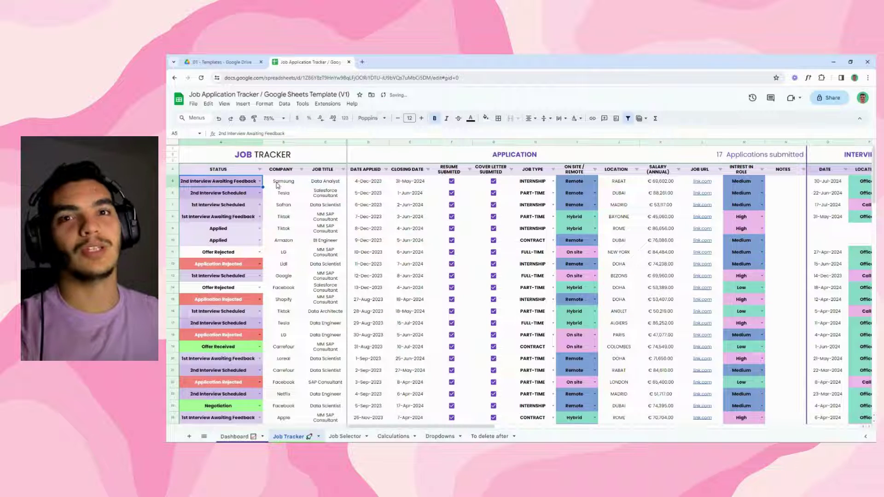
left_click(259, 182)
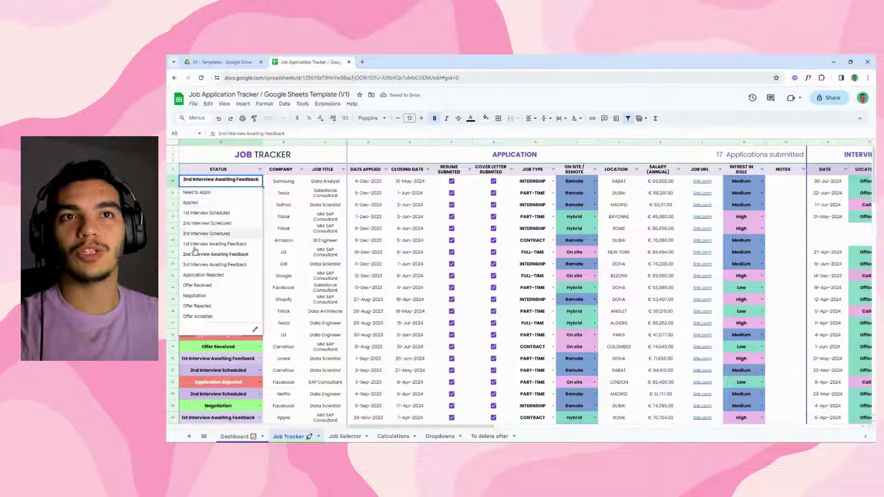
left_click(203, 275)
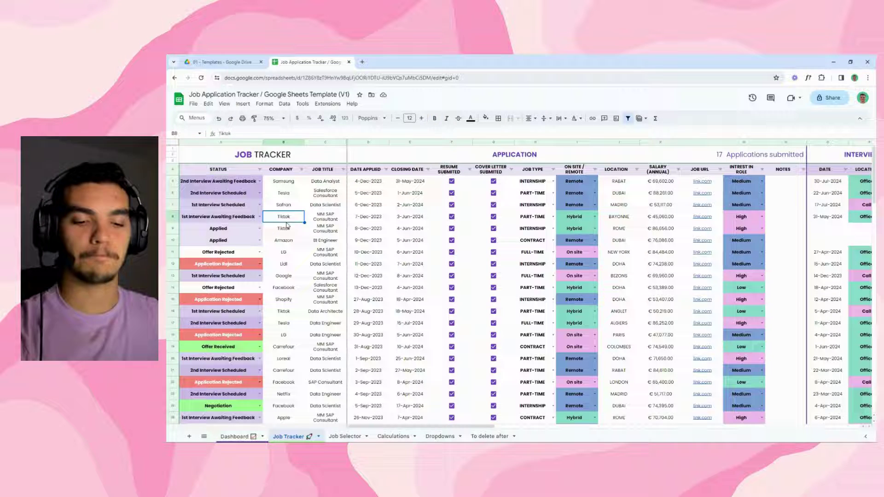
Step: Examine the Interview #01 section, including its date column and the location options
left_click(392, 256)
left_click_drag(456, 427, 575, 422)
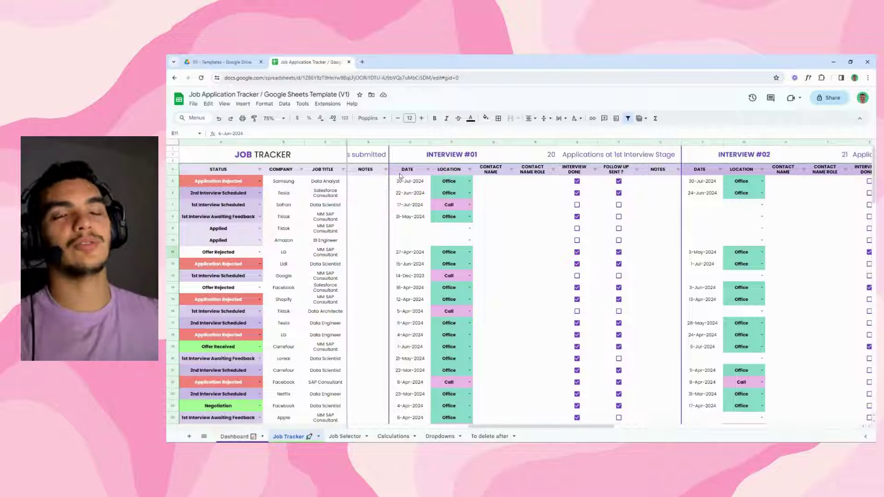
left_click_drag(414, 183, 661, 231)
left_click(660, 229)
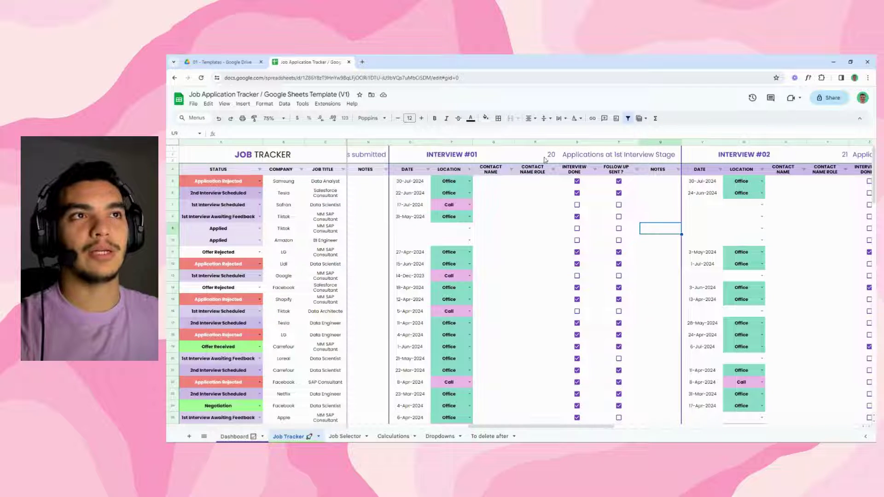
left_click(405, 171)
left_click(451, 181)
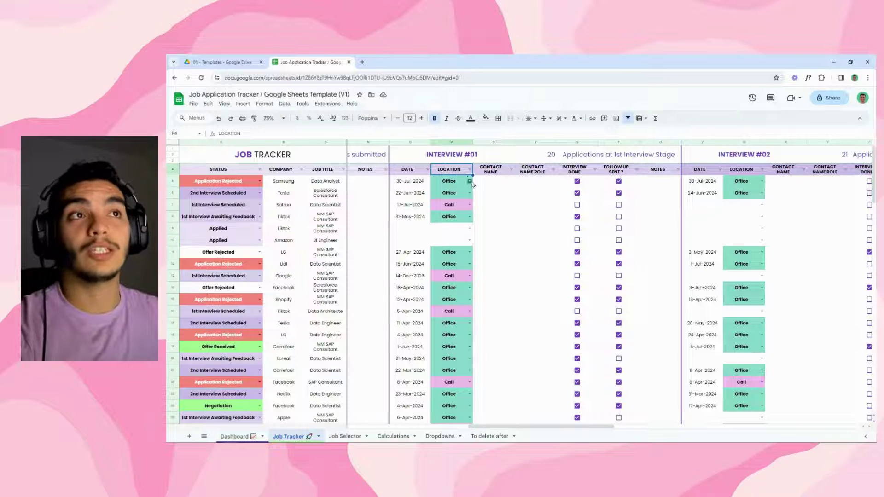
left_click(470, 181)
left_click(489, 203)
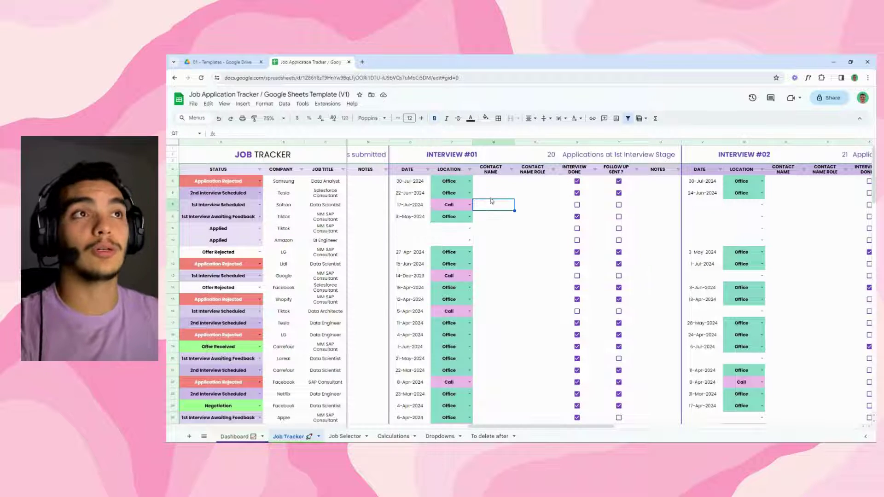
Step: Review the contact name, contact role, Interview Done and notes fields of Interview #01 for the Samsung application
left_click(492, 183)
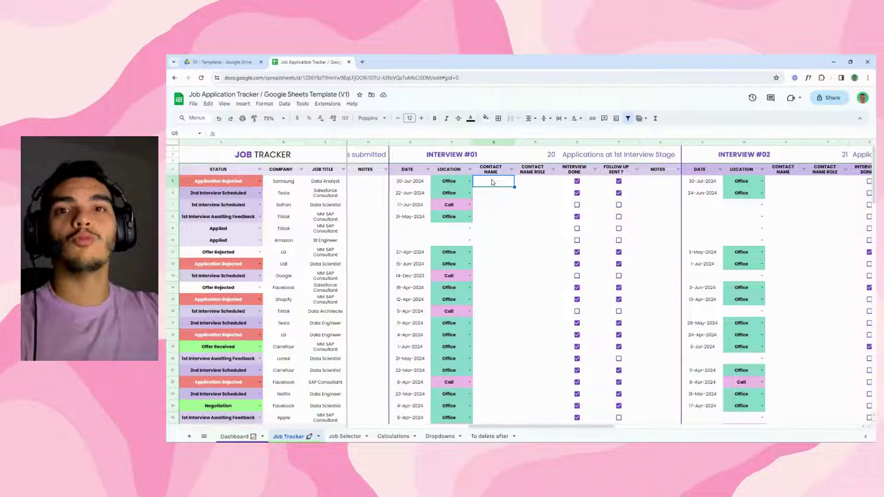
left_click(532, 182)
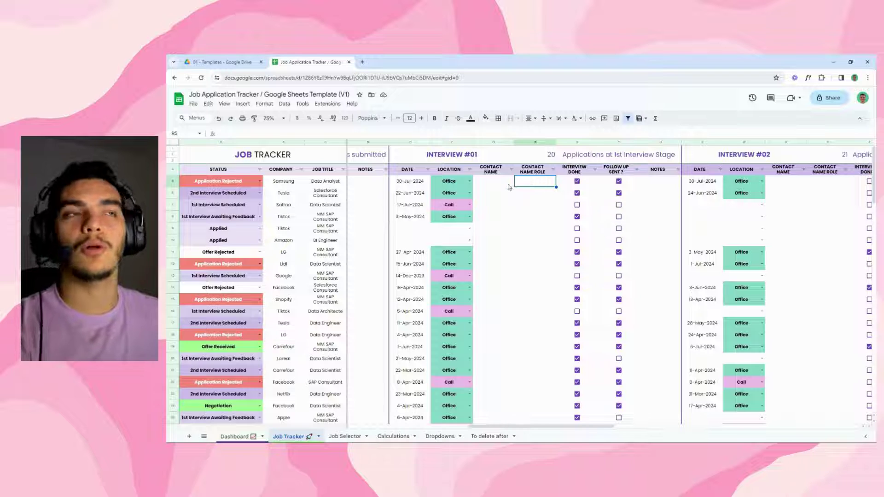
left_click(497, 185)
left_click(520, 183)
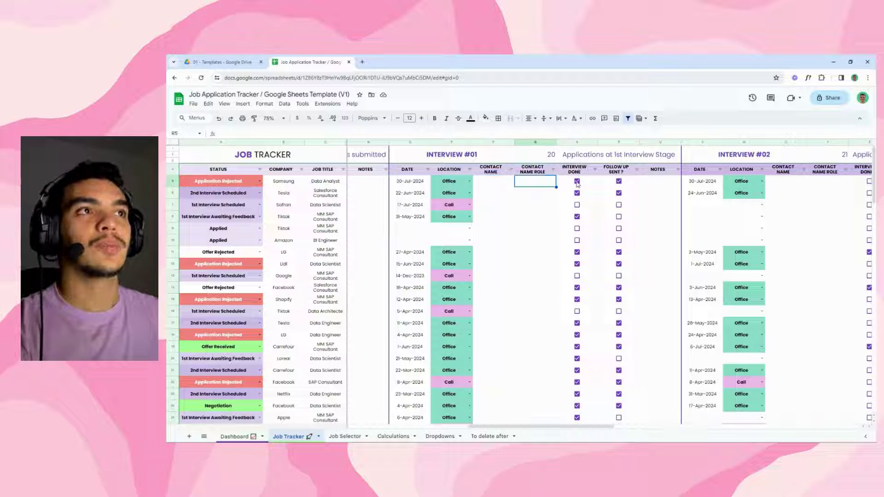
left_click(577, 182)
left_click(577, 182)
left_click(545, 184)
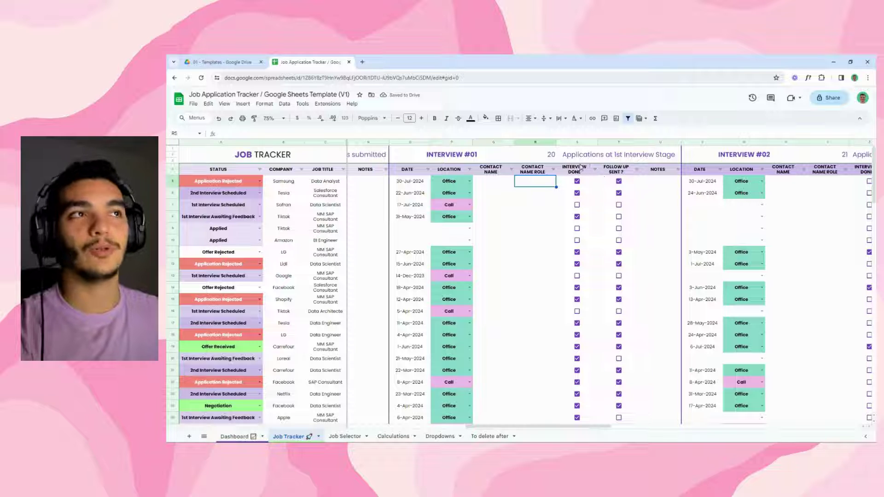
left_click(577, 181)
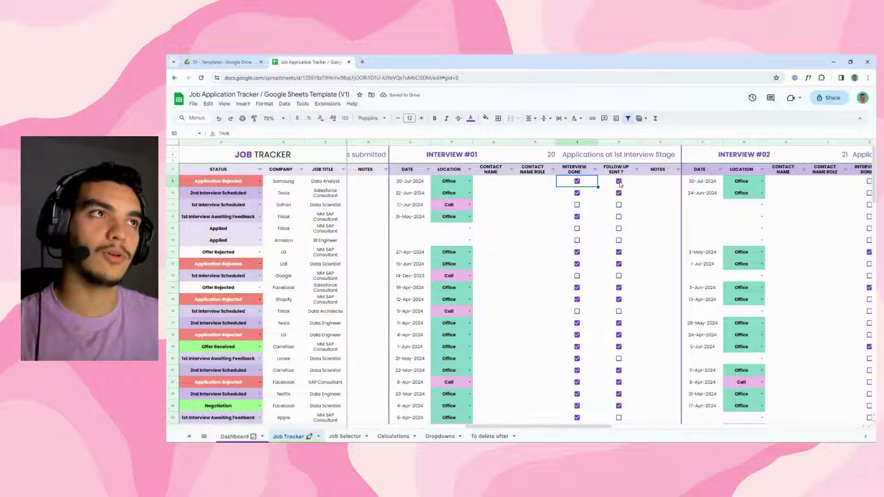
left_click(658, 183)
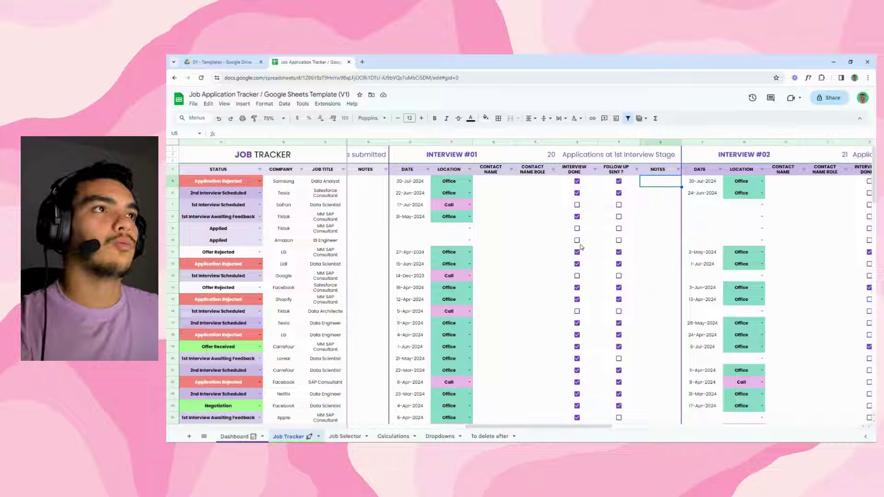
Step: Examine the Interview #03 and Offer Stage sections, covering the offer dates, salary, annual bonus, paid holidays, other benefits and notes columns
left_click_drag(547, 427, 708, 295)
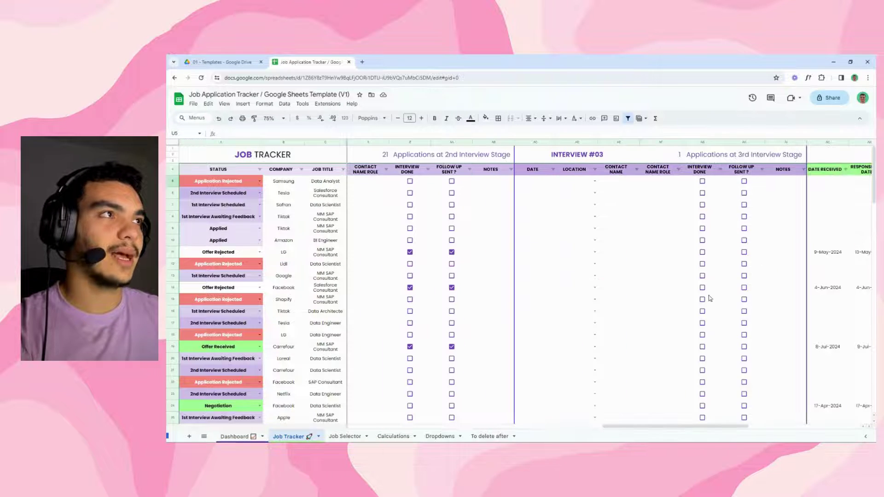
left_click_drag(640, 426, 731, 431)
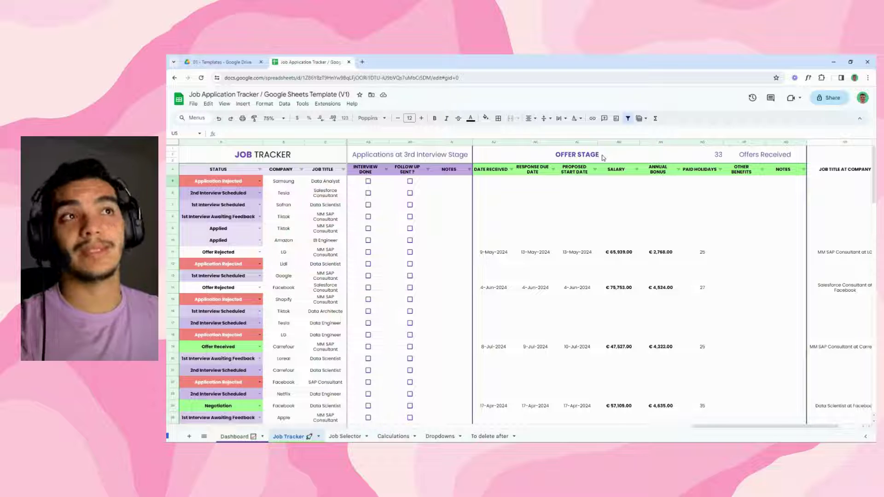
left_click(532, 185)
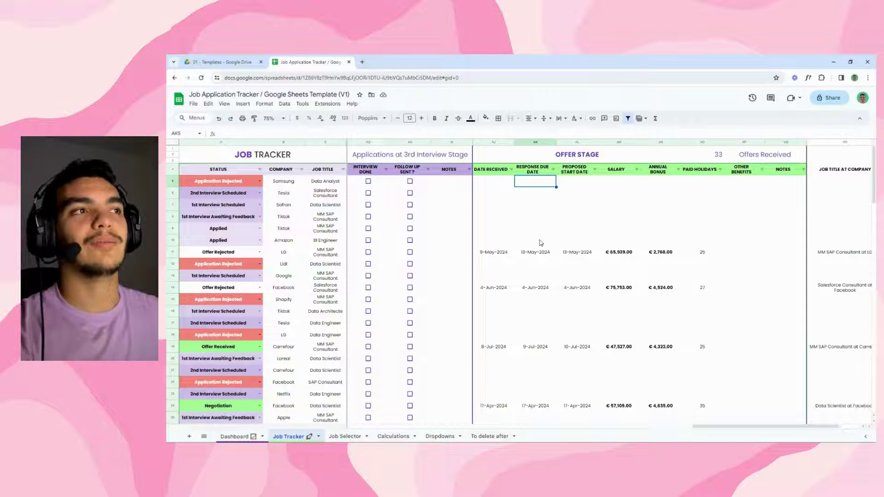
left_click(577, 183)
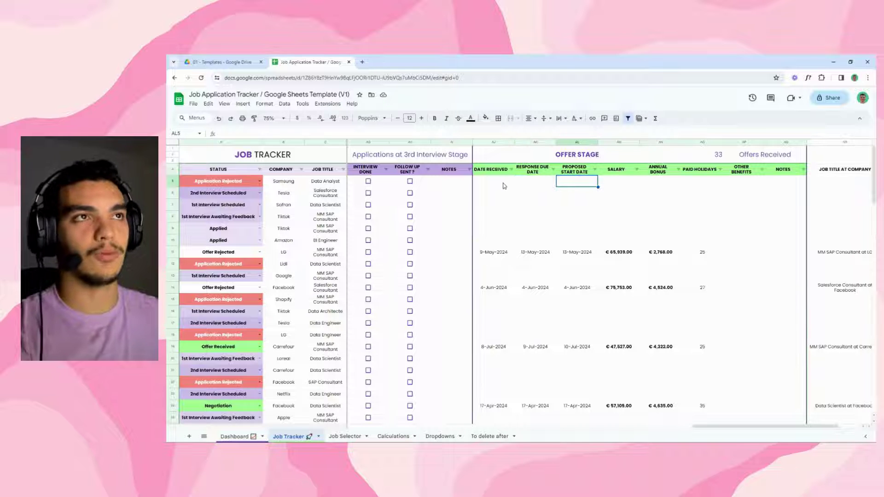
left_click(492, 172)
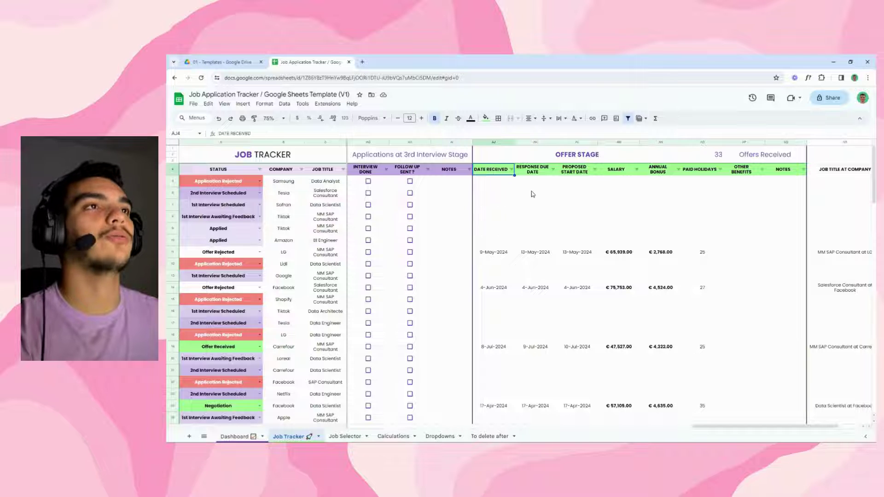
left_click(533, 173)
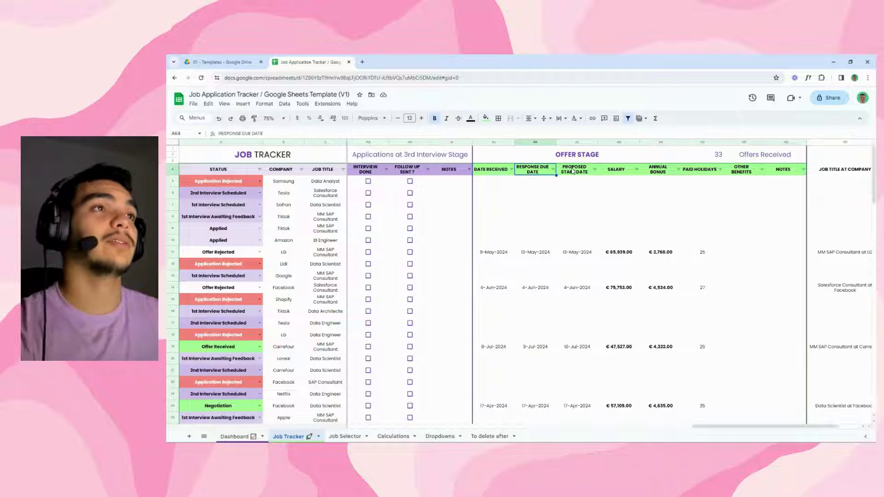
left_click(573, 171)
left_click(616, 173)
left_click(658, 173)
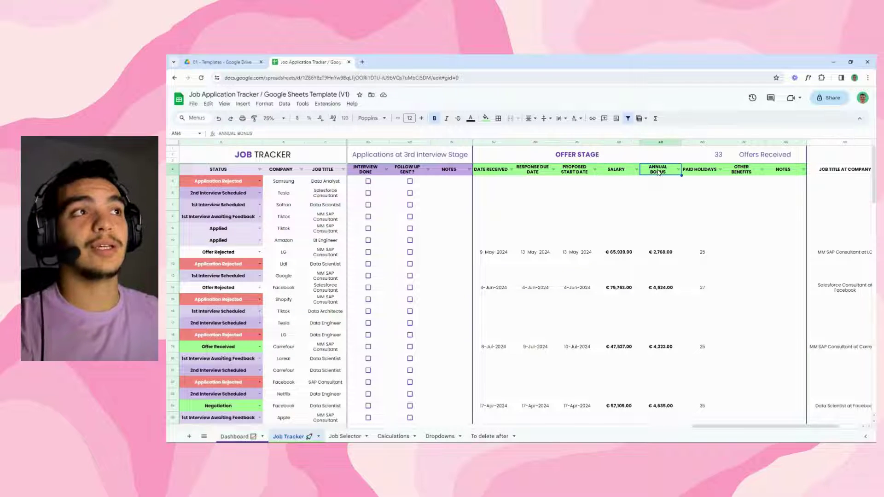
left_click(700, 173)
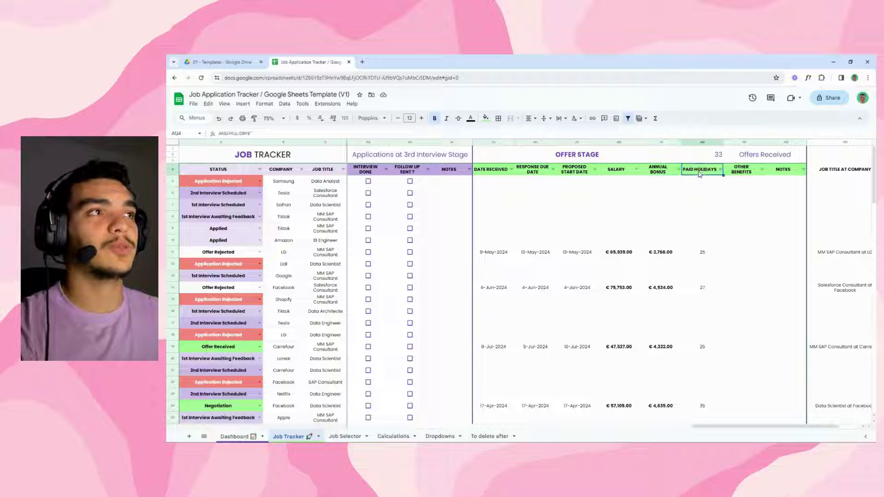
left_click(743, 172)
left_click(738, 242)
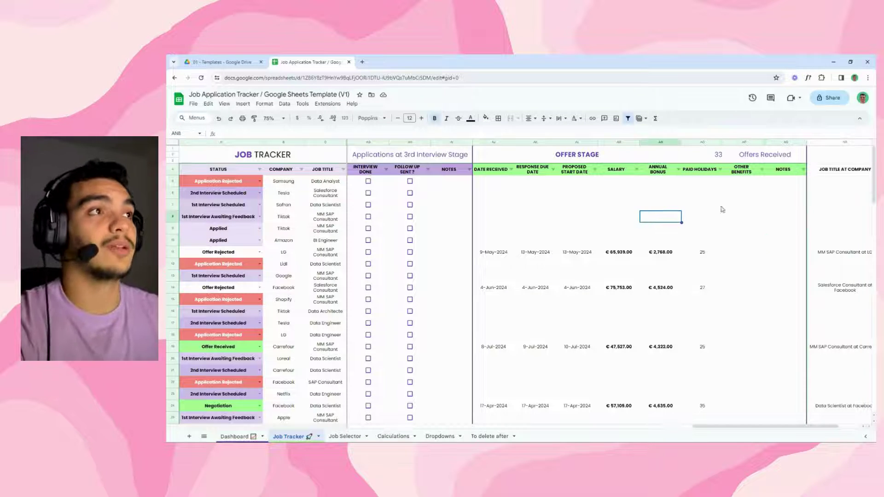
left_click(784, 172)
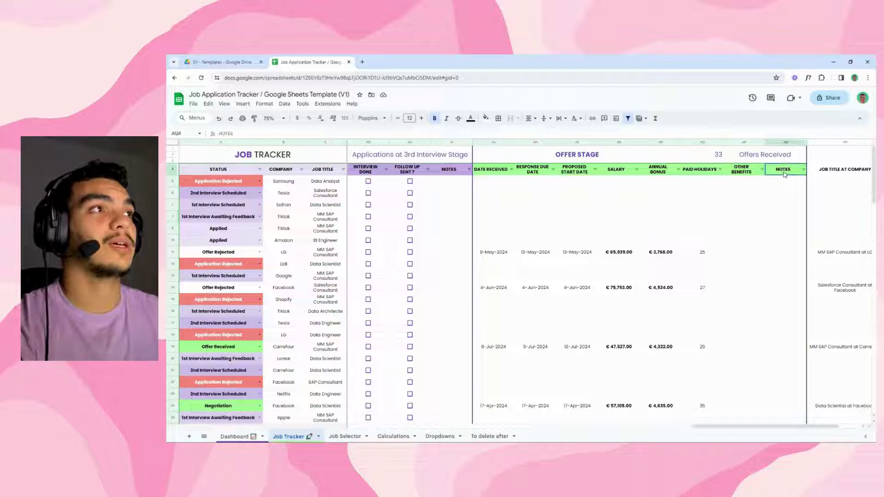
left_click(777, 230)
left_click_drag(717, 427, 373, 426)
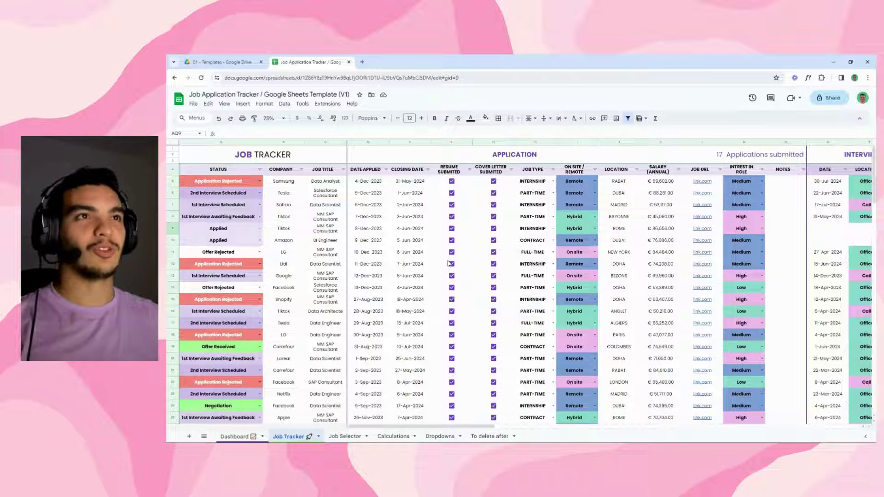
Step: Create a blank Google Sheets spreadsheet in the 01 - Templates folder of Google Drive and move the Job Application Tracker template to a separate window
left_click(223, 62)
left_click(328, 243)
right_click(329, 237)
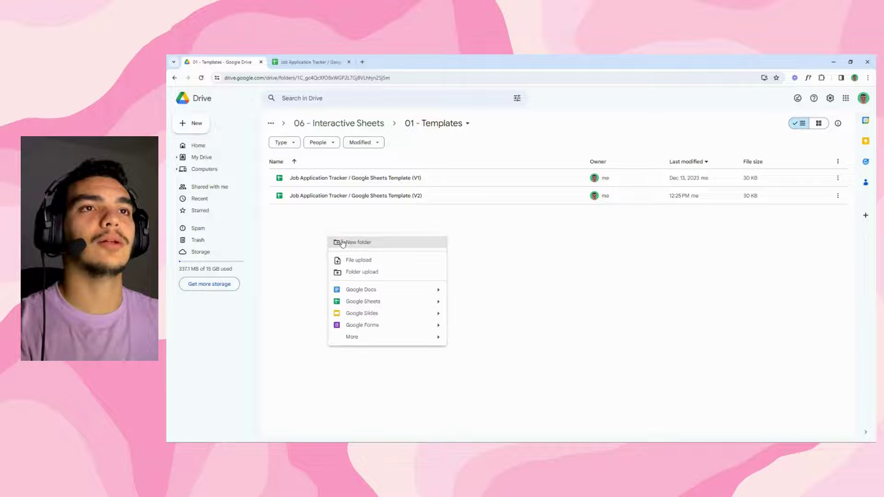
left_click(365, 301)
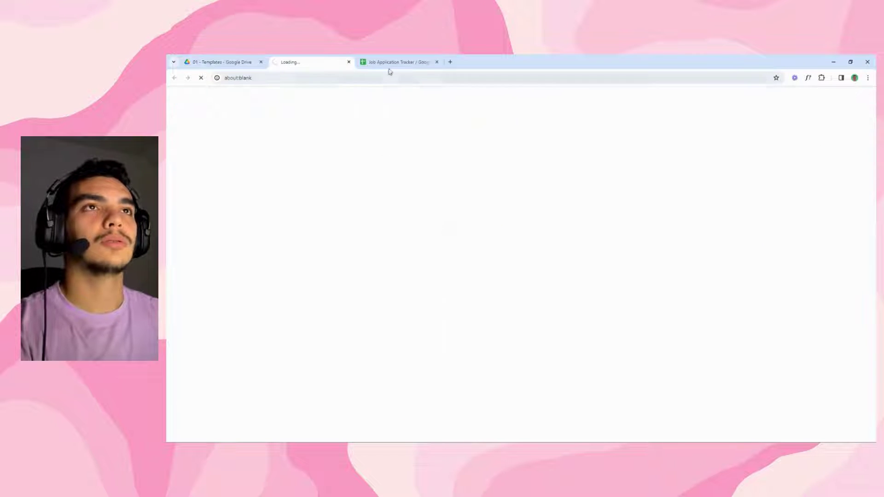
left_click_drag(392, 63, 875, 74)
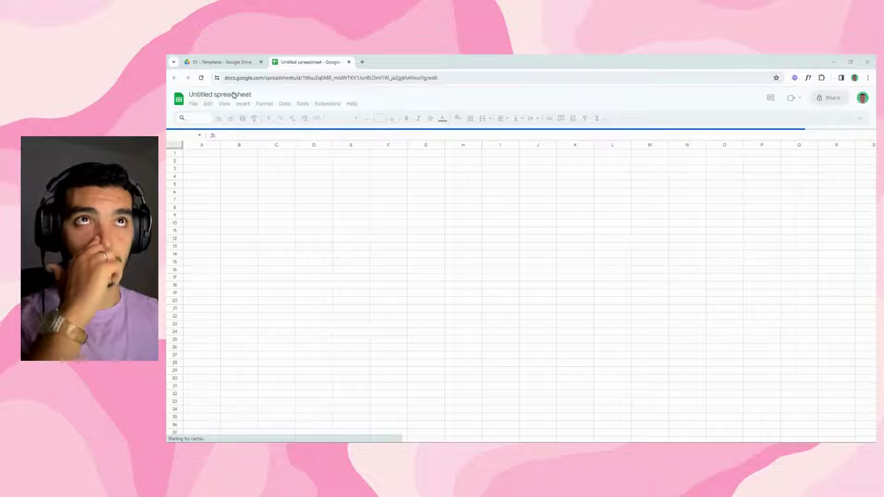
Step: Rename the untitled spreadsheet as JOB TRACKER - YOUTUBE
left_click(227, 95)
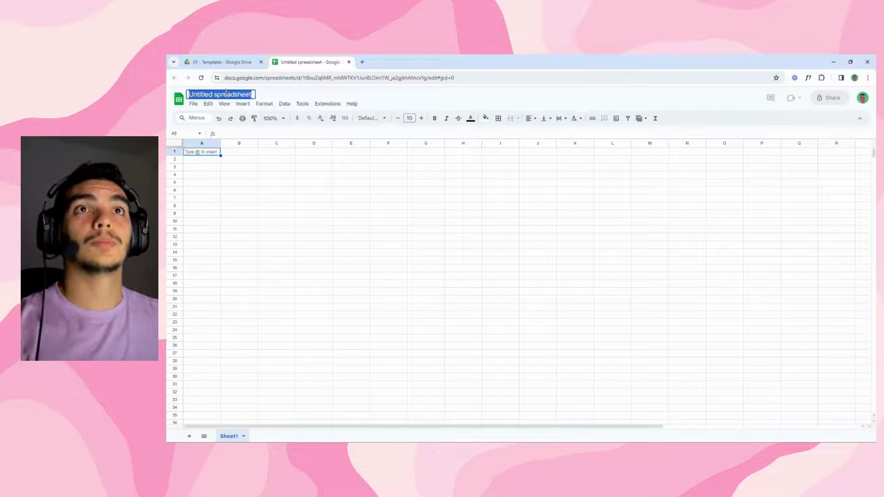
type("JOB T")
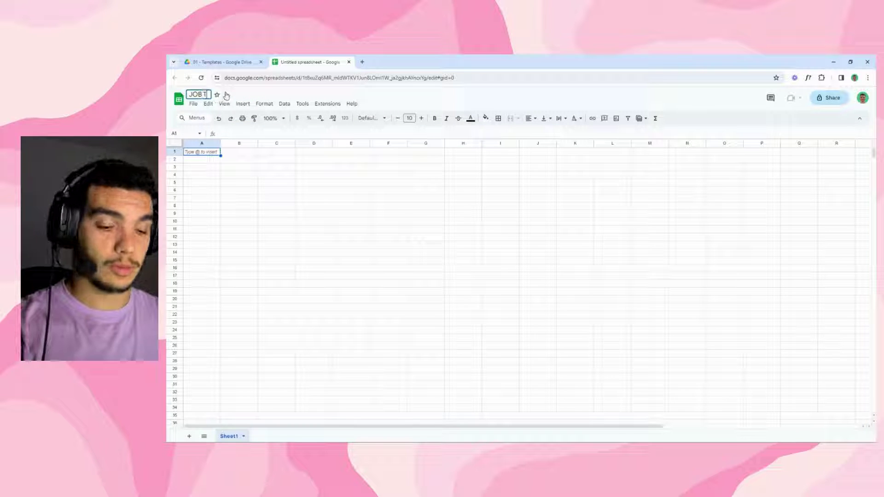
type("RACKER")
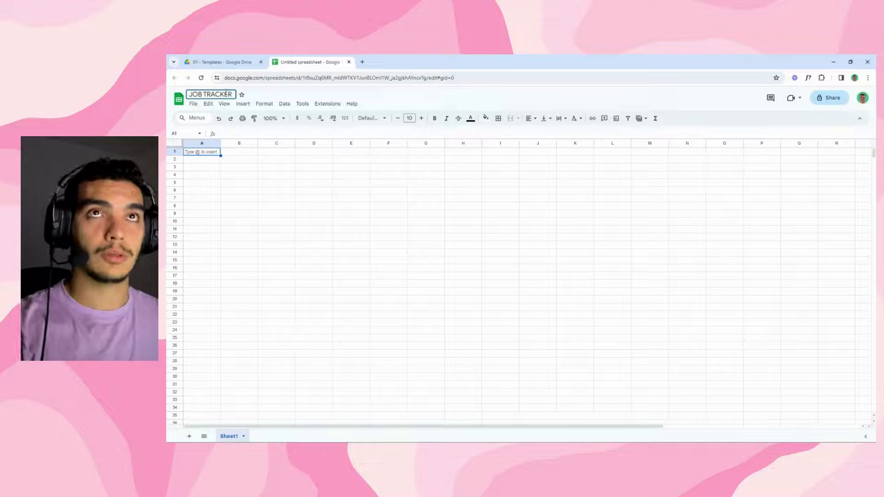
type(" - YOUTUBE")
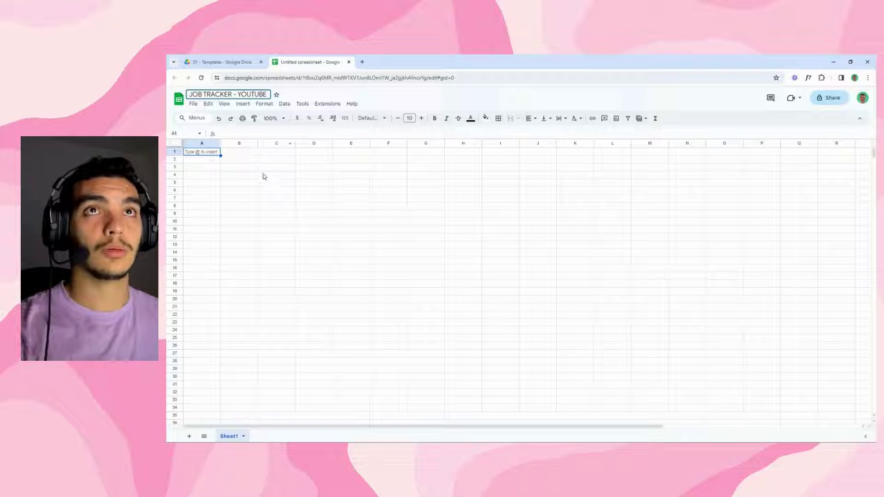
key("Return")
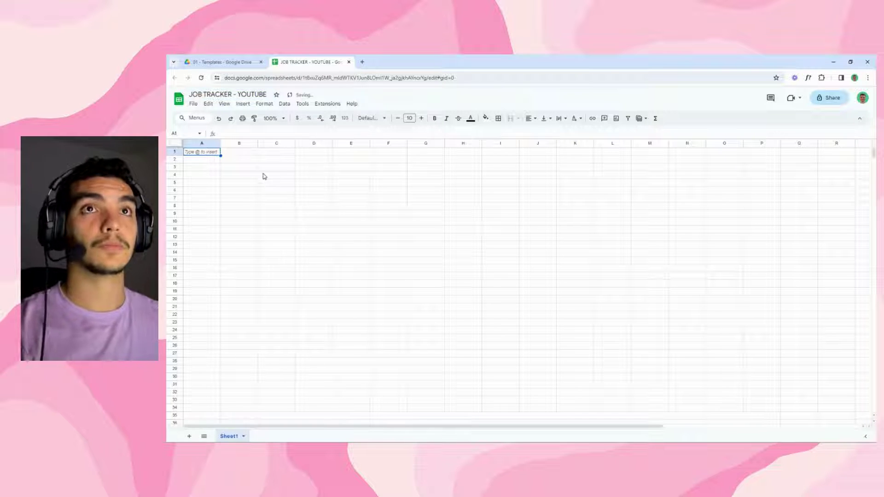
left_click(272, 154)
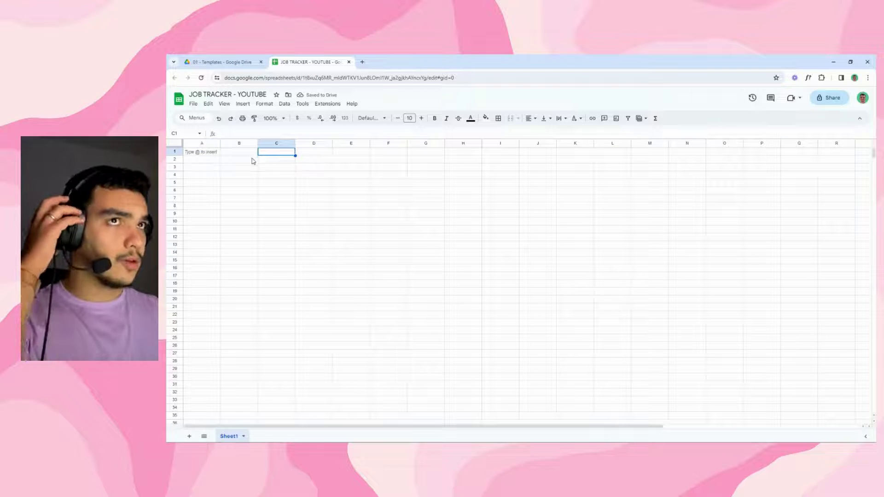
Step: Rename the sheet Sheet1 as JOB TRACKER
double_click(237, 437)
type("JOB TRACKER")
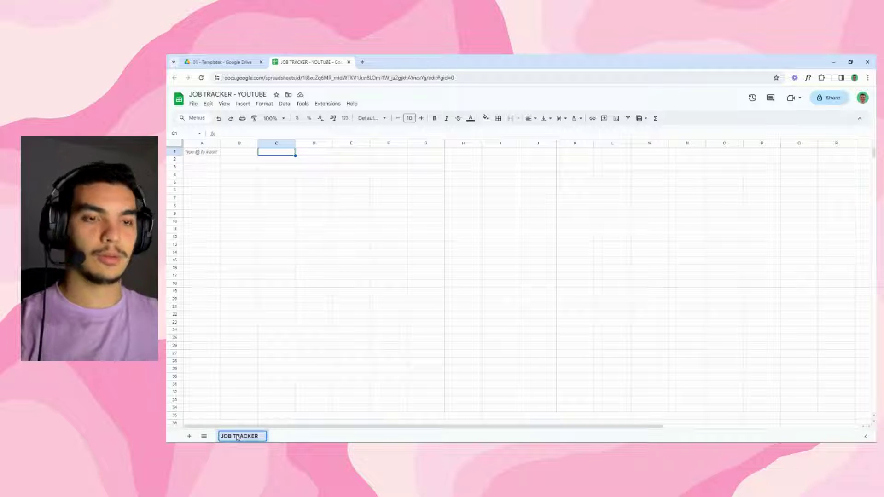
key("Return")
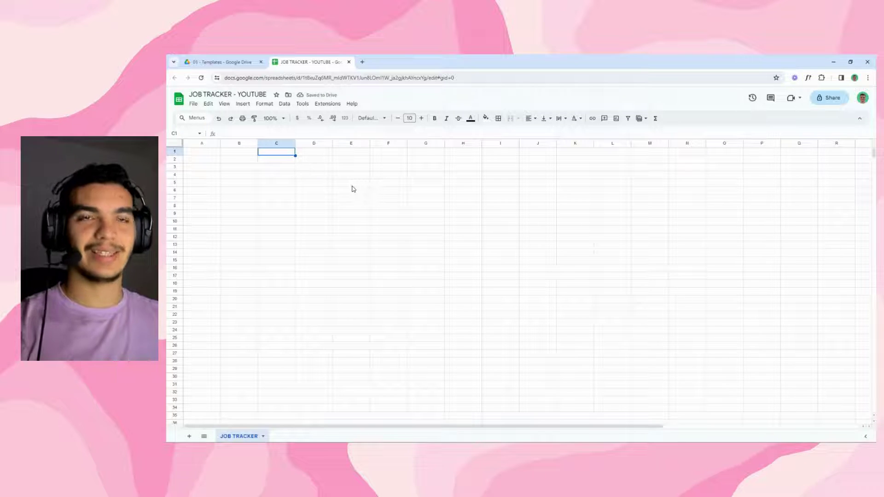
left_click(323, 193)
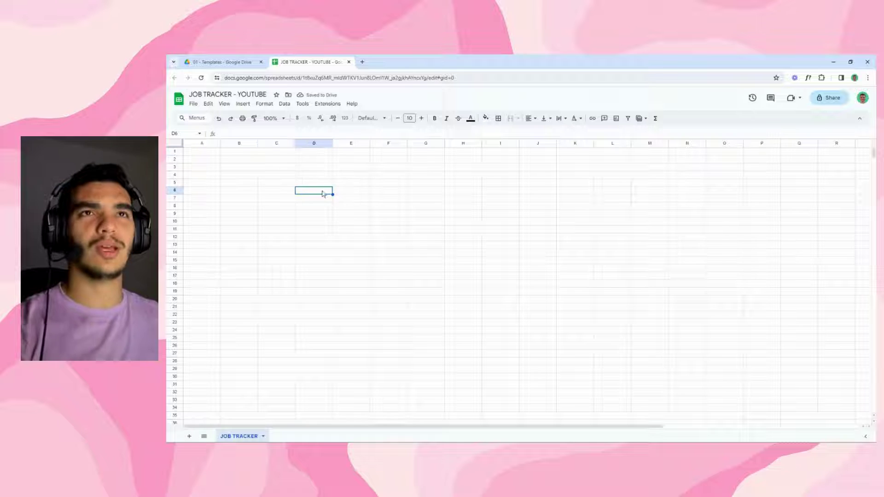
Step: Hide the gridlines on the JOB TRACKER sheet
left_click(224, 104)
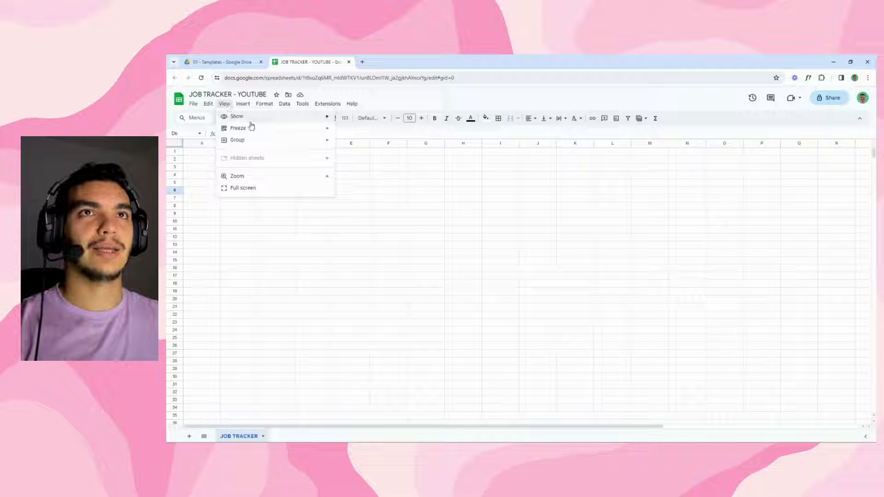
mouse_move(327, 119)
left_click(355, 129)
left_click(350, 153)
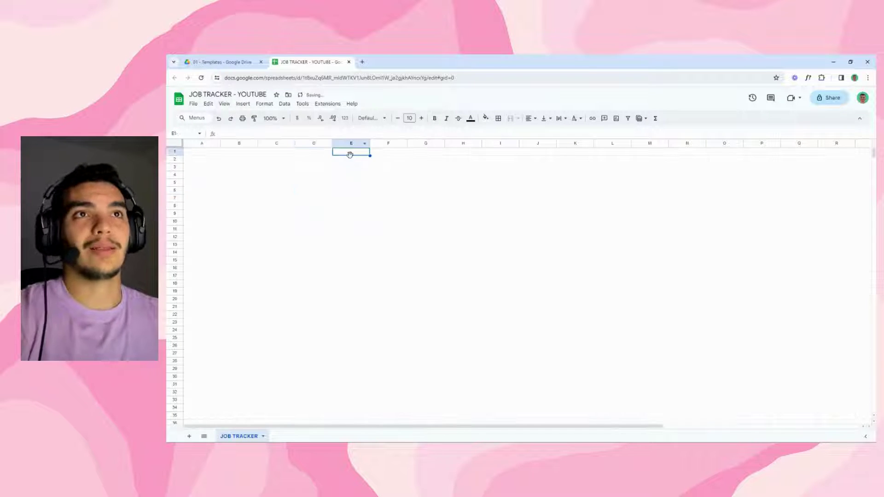
left_click(346, 177)
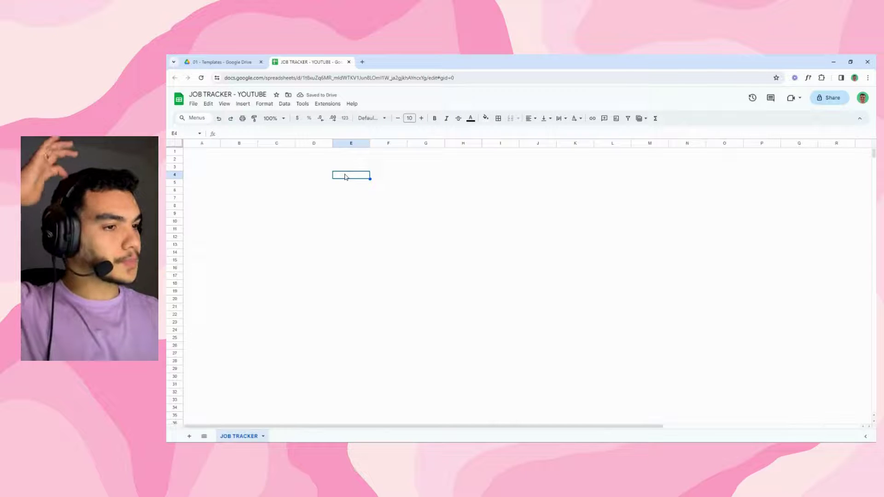
left_click(207, 168)
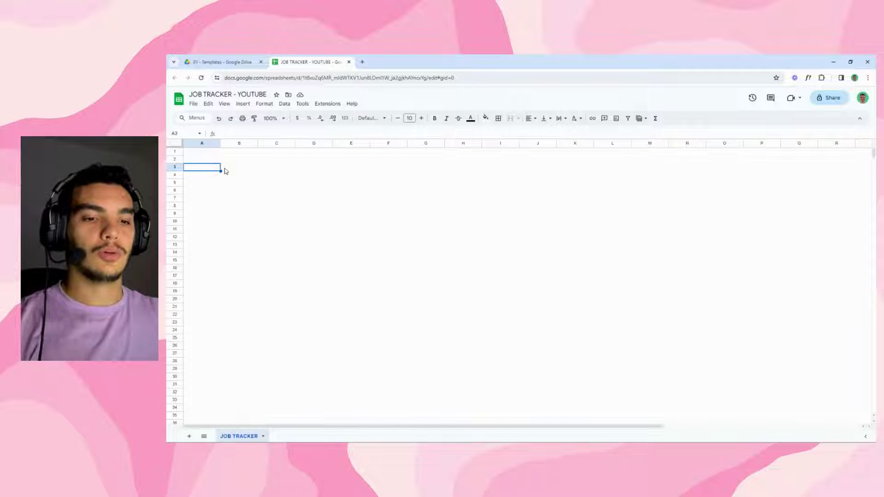
type("Siaz")
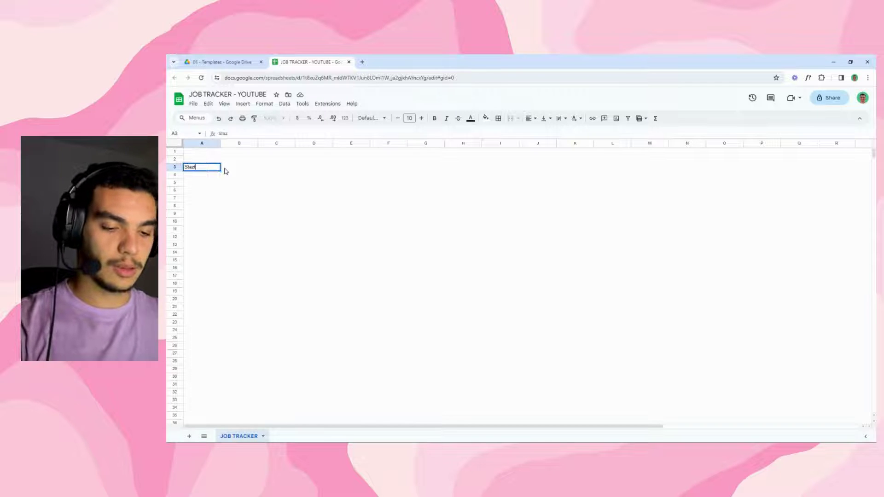
type("t")
key("BackSpace")
key("BackSpace")
key("BackSpace")
key("BackSpace")
key("BackSpace")
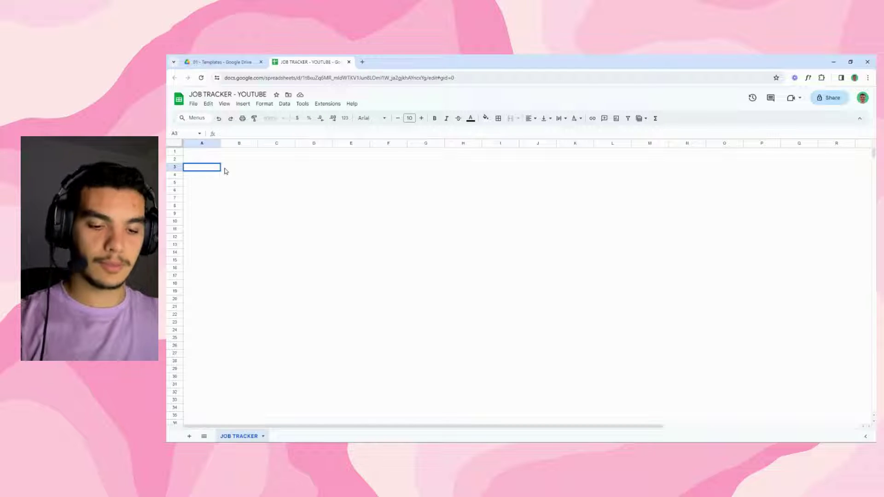
Step: Enter the column headers STATUS, COMPANY and JOB TITLE in cells A3 to C3
type("STATUS")
left_click(225, 168)
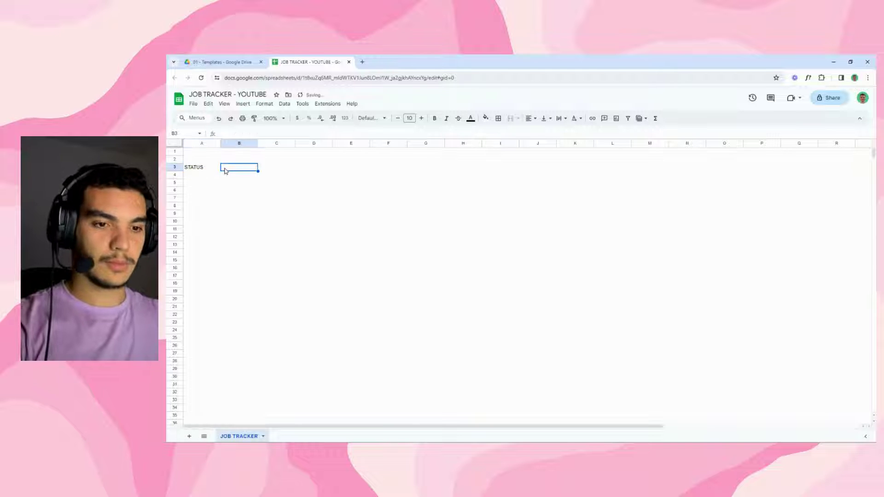
type("COMPANY")
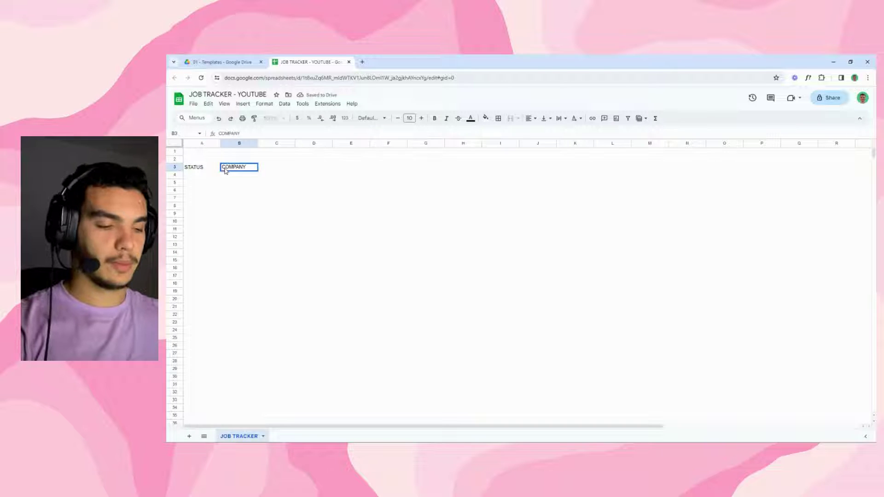
key("Tab")
type("JOB TITLE")
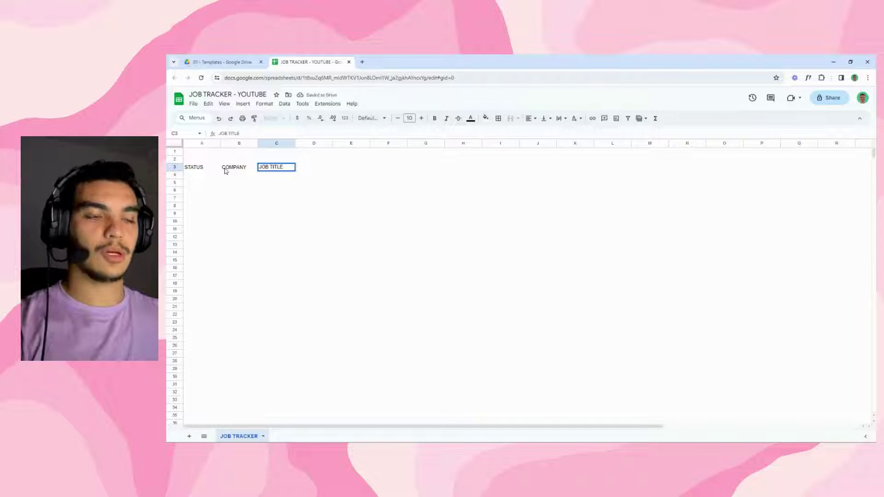
key("Tab")
Step: Add the headers DATE APPLIED in cell D3 and CLOSING DATE in cell E3
type("DATE APPLIED")
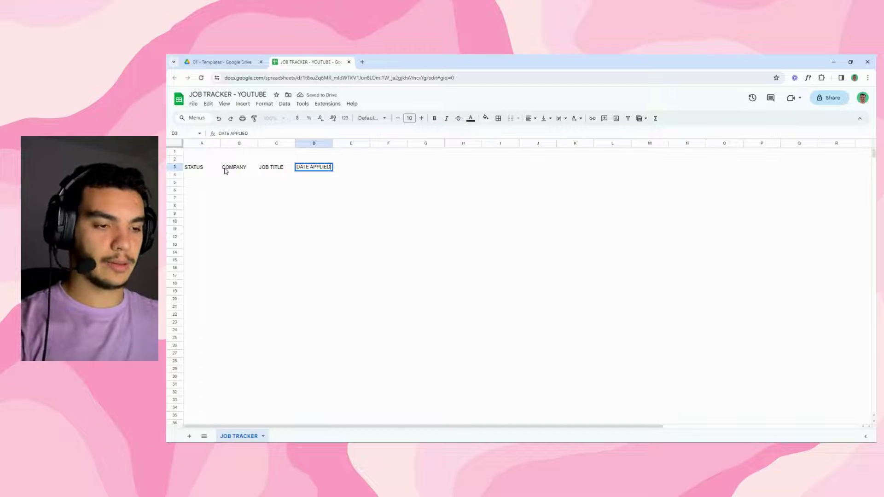
key("Tab")
type("CLOSING DATE")
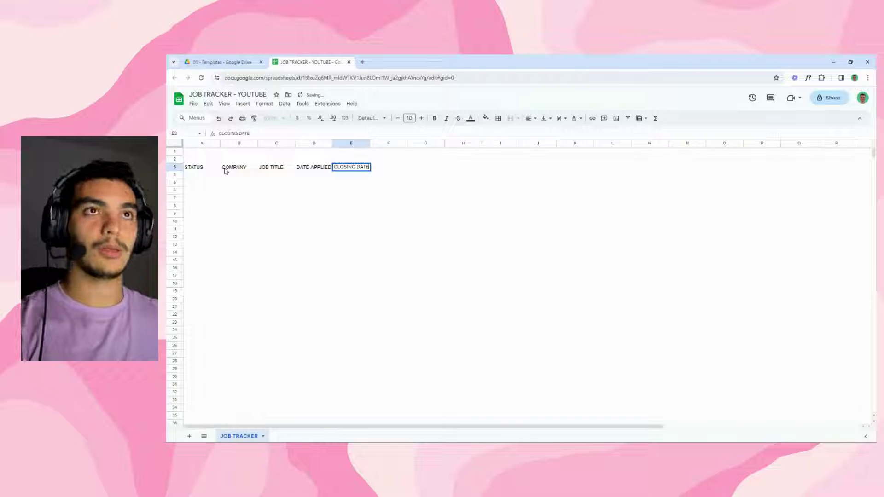
key("Tab")
Step: Add the headers RESUME SUBMITTED in cell F3 and COVER LETTER SUBMITTED in cell G3
type("RESUME")
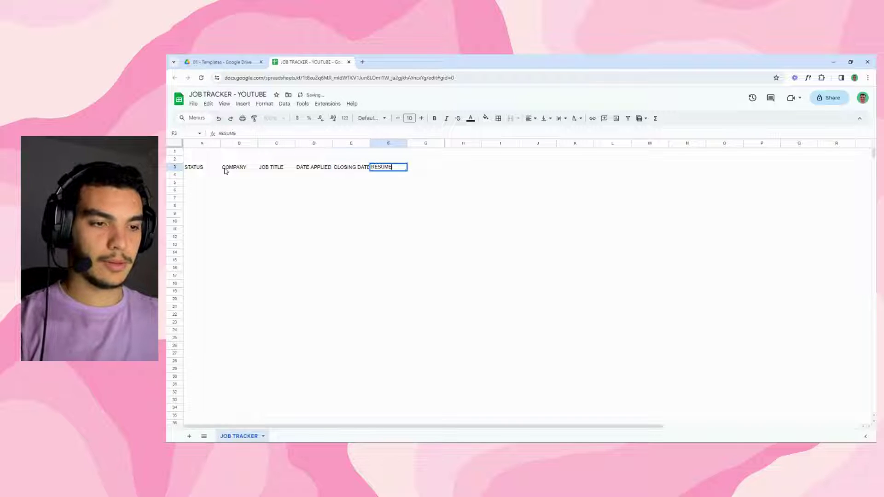
type(" SUBM")
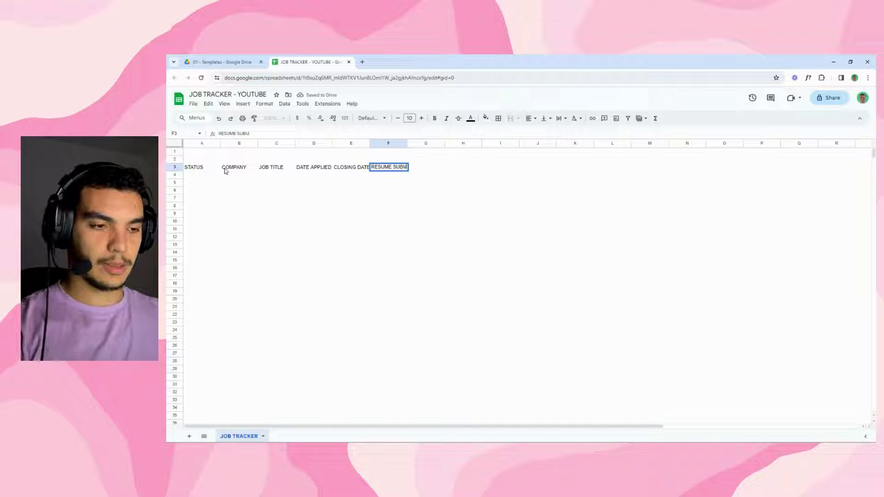
type("ITTED")
key("Tab")
type("COVER")
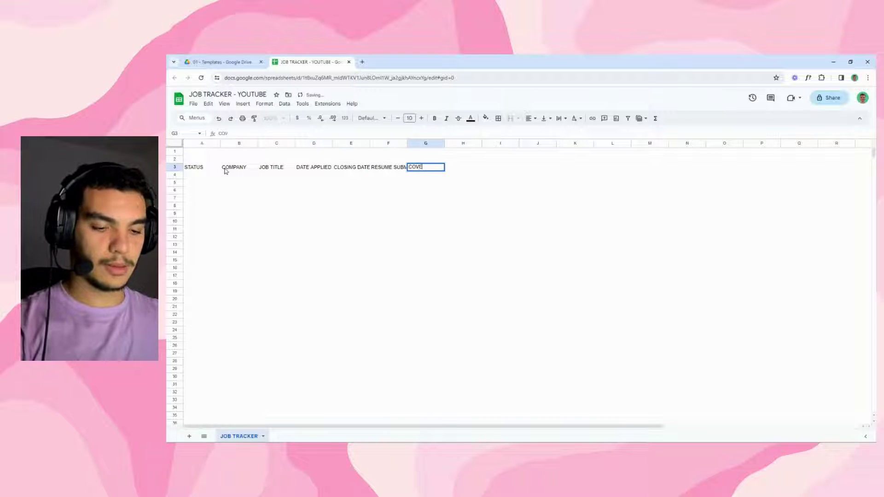
type("BMITTED")
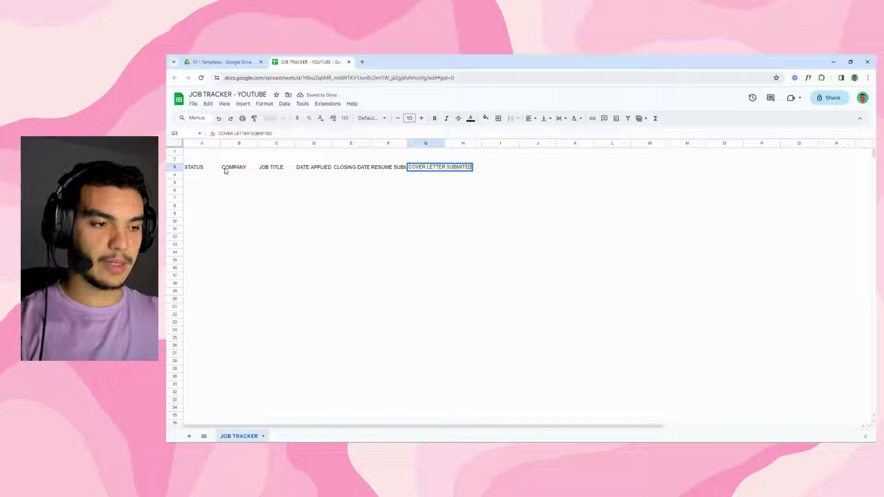
key("Tab")
Step: Add the headers JOB TYPE, ON SITE / REMOTE and LOCATION in cells H3 to J3
type("JOB")
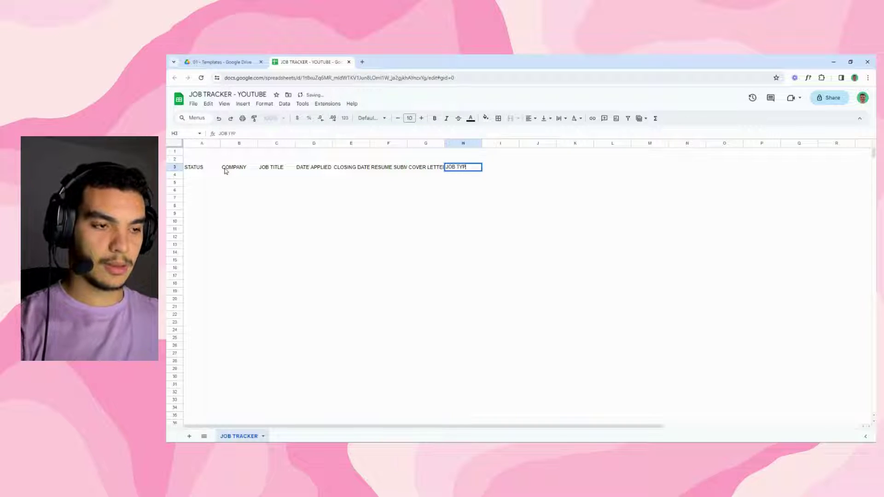
key("Tab")
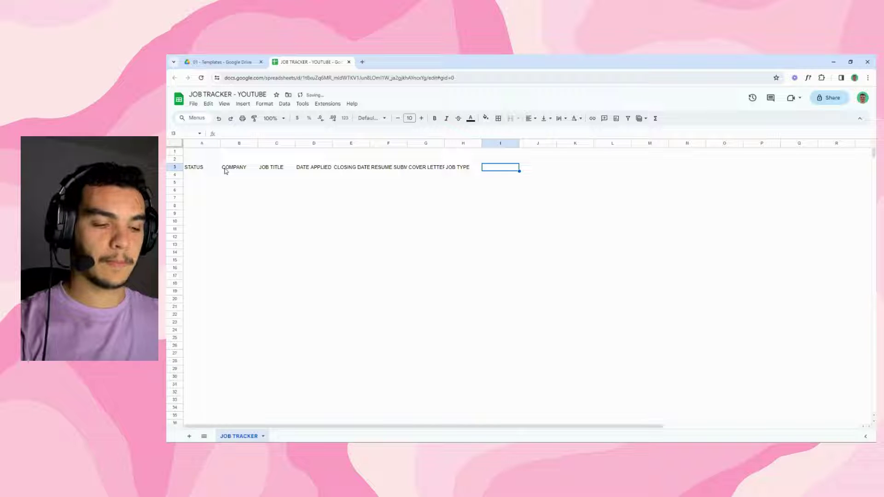
type("ON SITE")
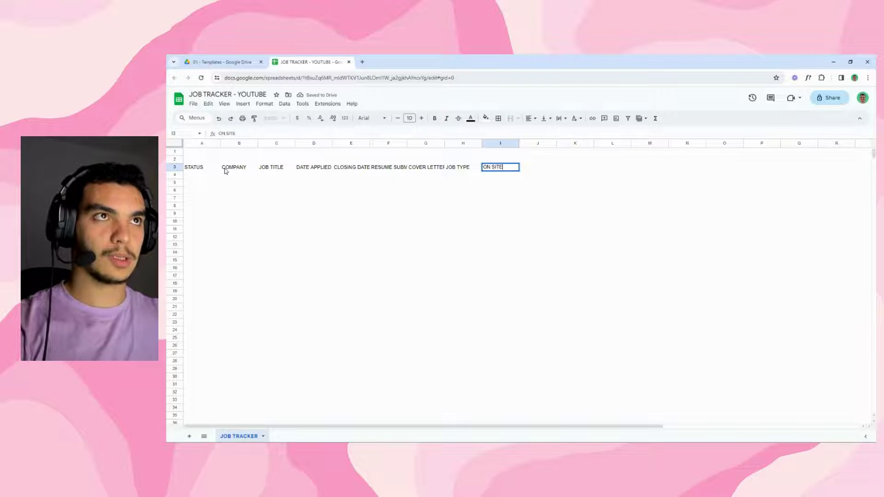
type(" / REMOTE")
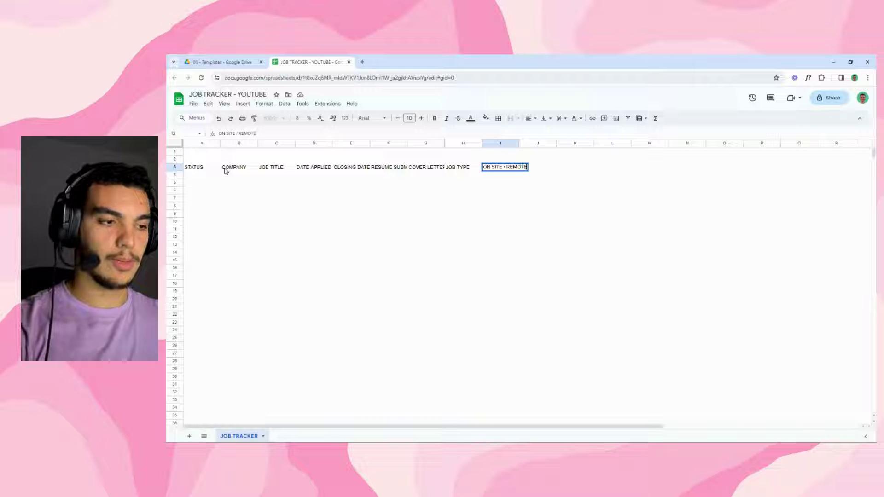
key("Tab")
type("LOCAT")
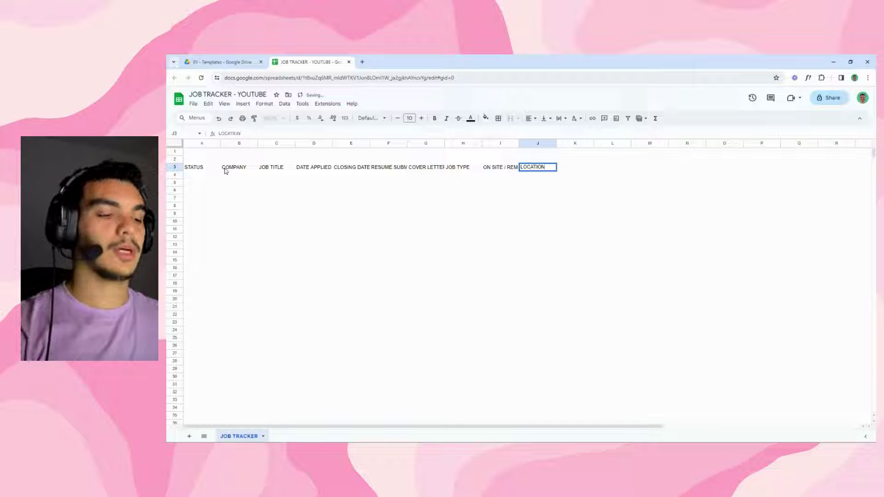
key("Tab")
Step: Add the headers SALARY (ANNUAL) in cell K3 and JOB URL in cell L3
key("alt+Tab")
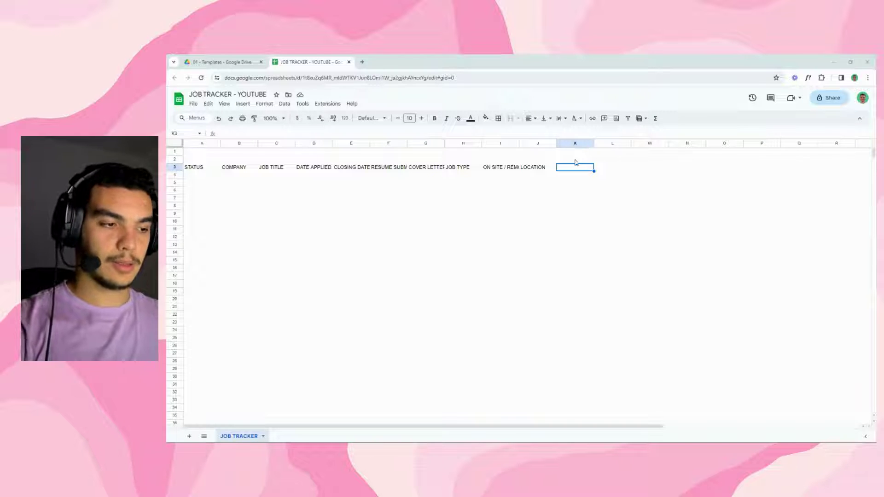
type("SALAR")
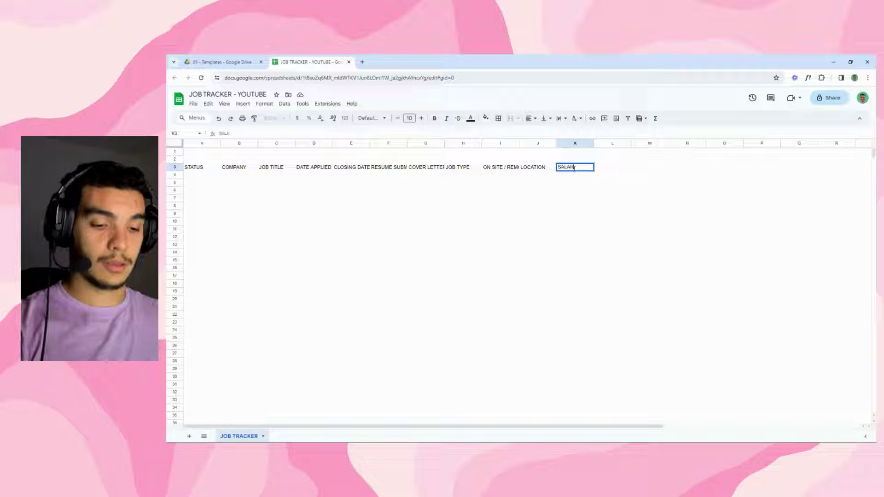
type("Y (")
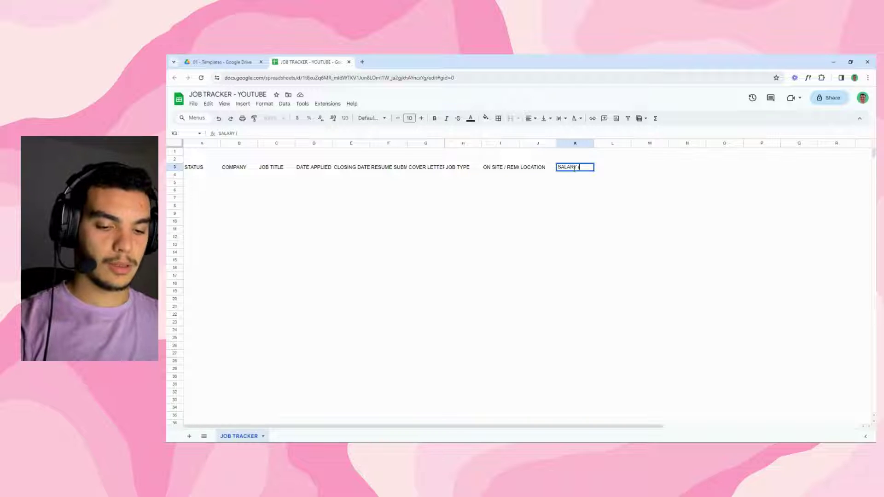
type("ANNUAL")
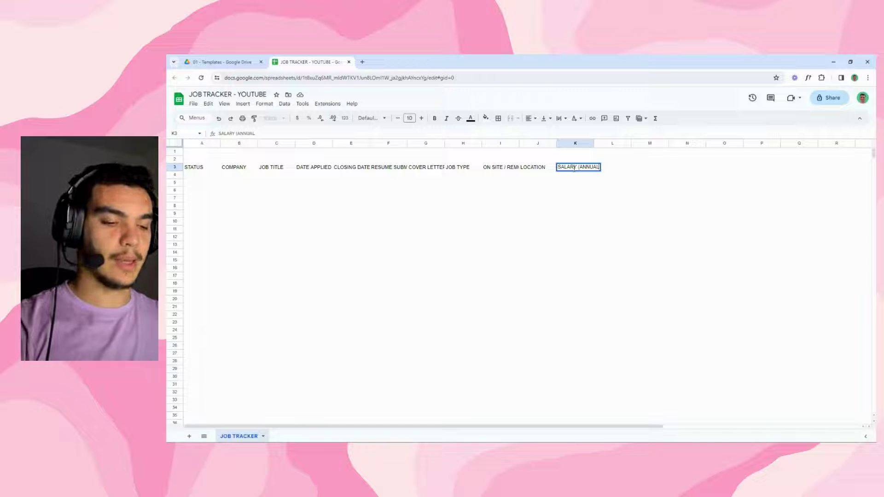
key("Tab")
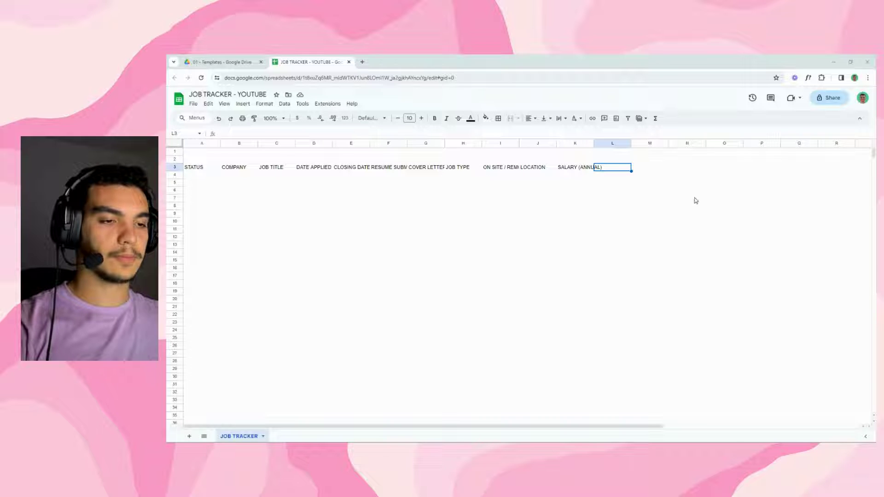
left_click(621, 169)
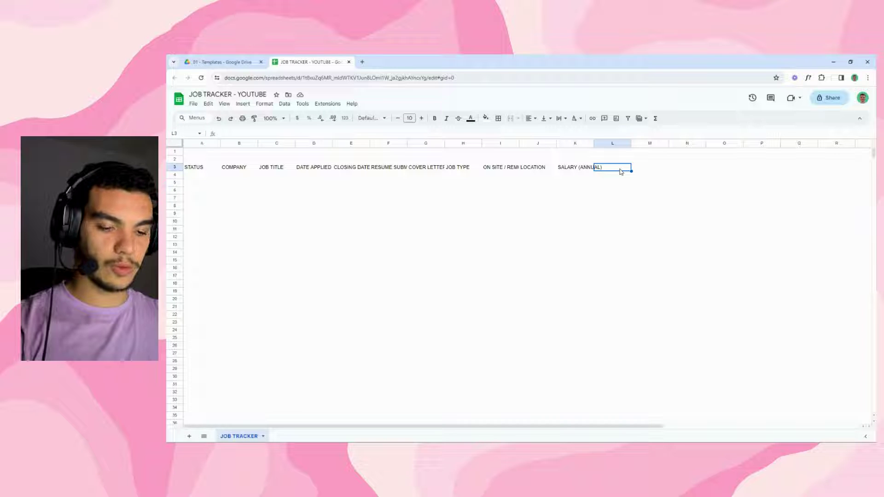
type("U")
type("OB")
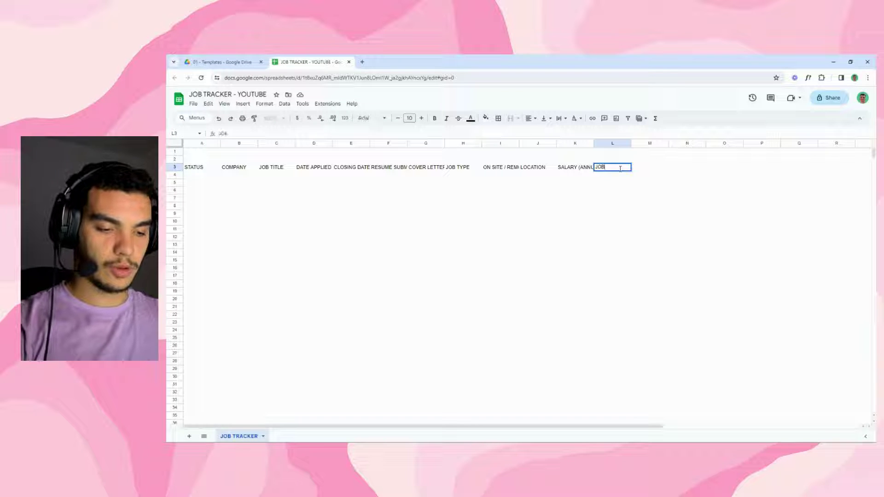
type(" URL")
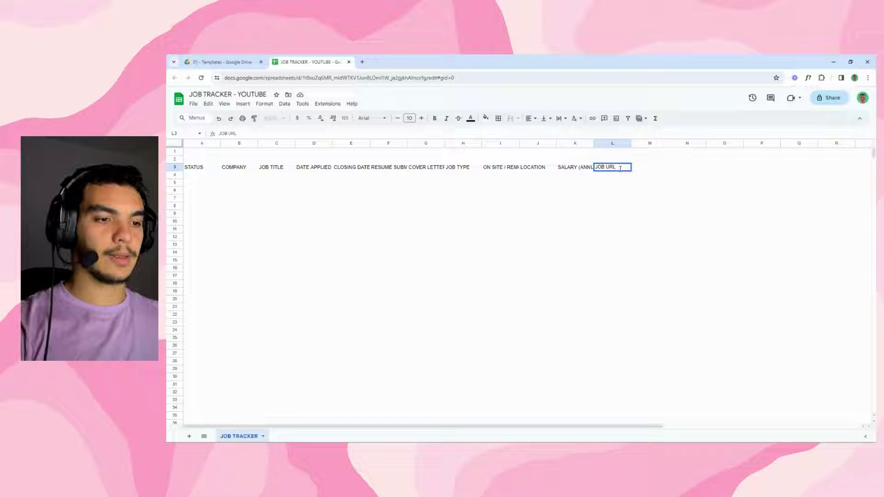
key("Tab")
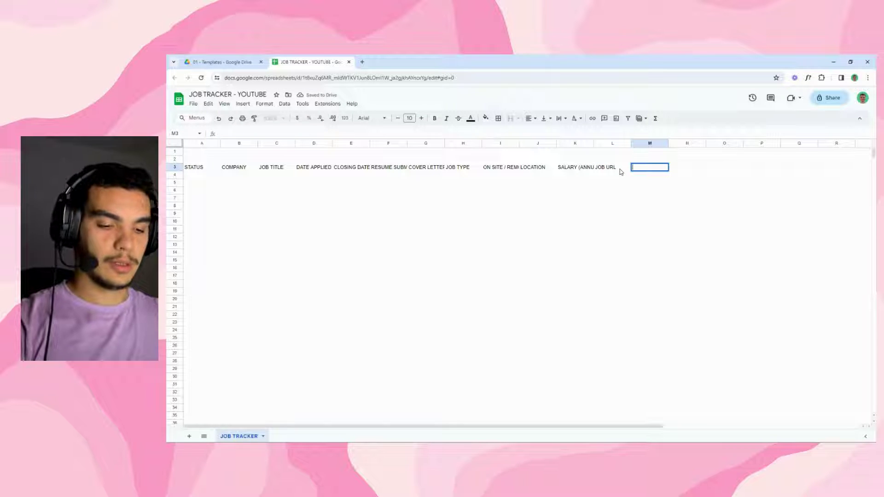
Step: Add the headers INTREST IN ROLE in cell M3 and NOTES in cell N3
type("INTREST IN ROLE")
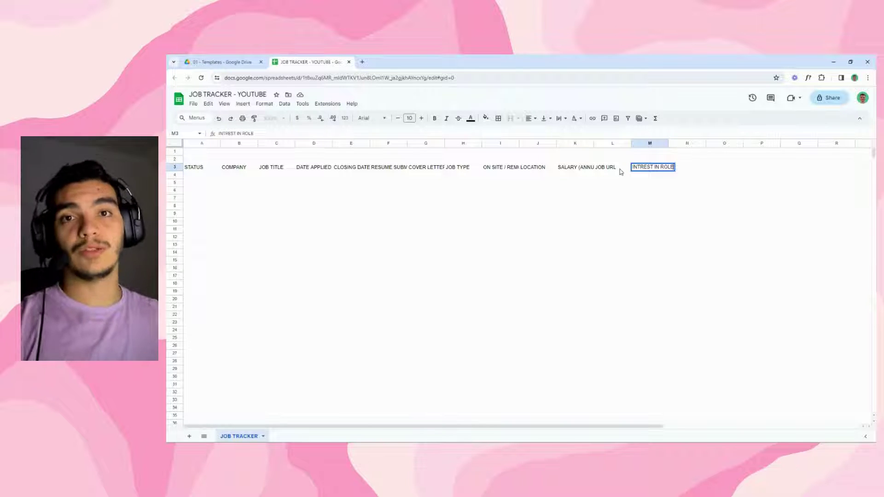
key("Tab")
type("NOT")
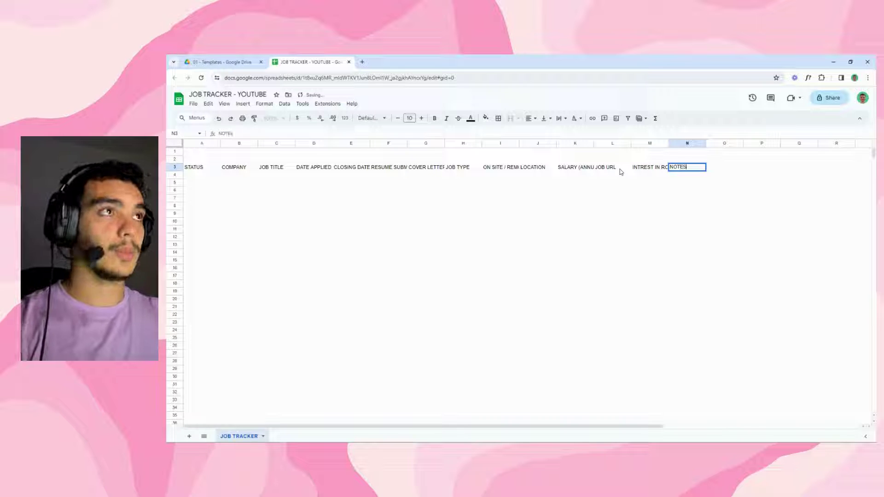
key("Tab")
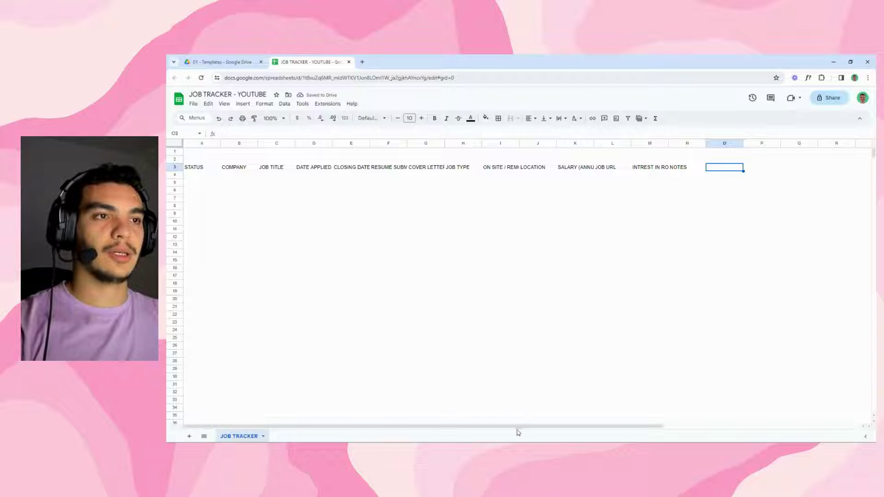
Step: Add the headers DATE in cell O3 and LOCATION in cell P3
left_click_drag(523, 427, 725, 419)
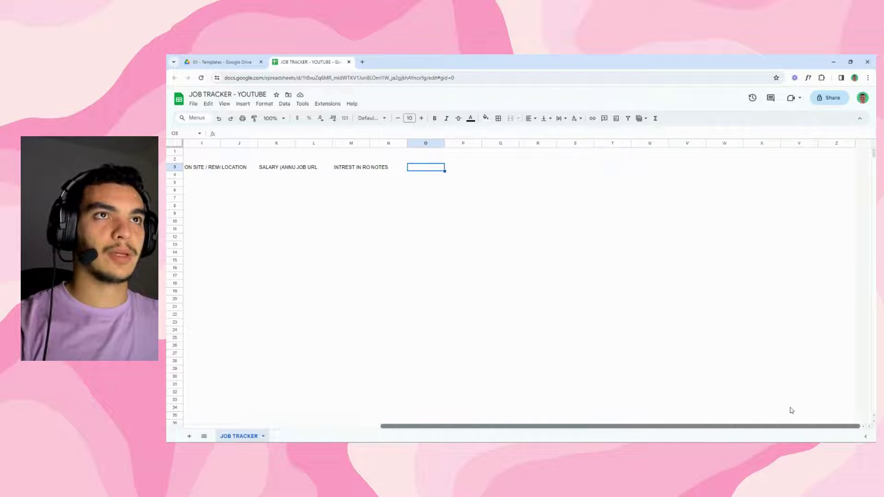
left_click_drag(791, 411, 791, 410)
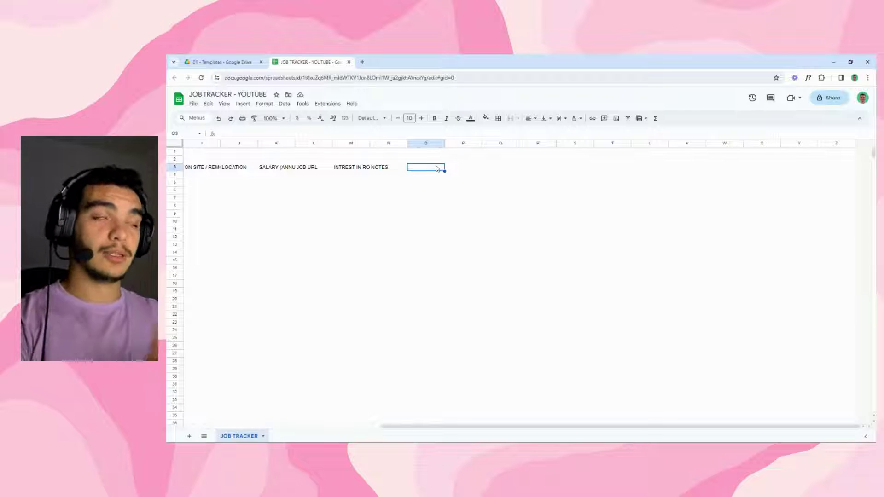
type("DATE")
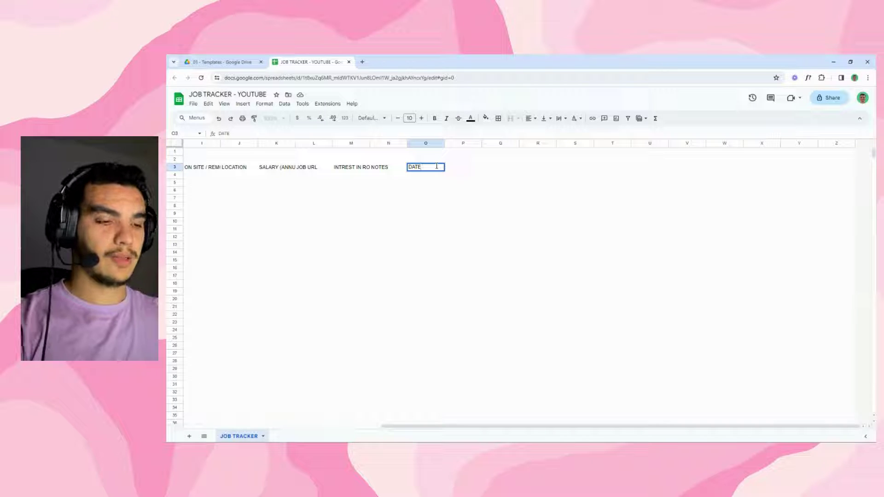
key("Tab")
type("LOCATION")
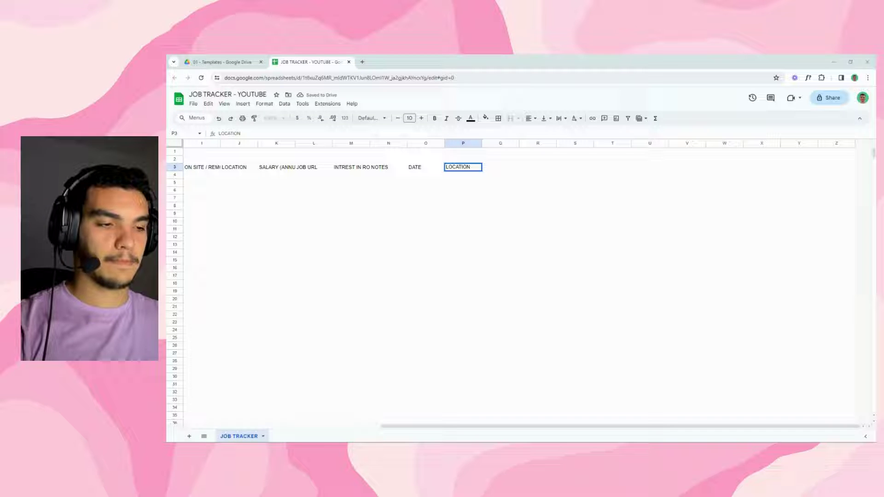
left_click(496, 169)
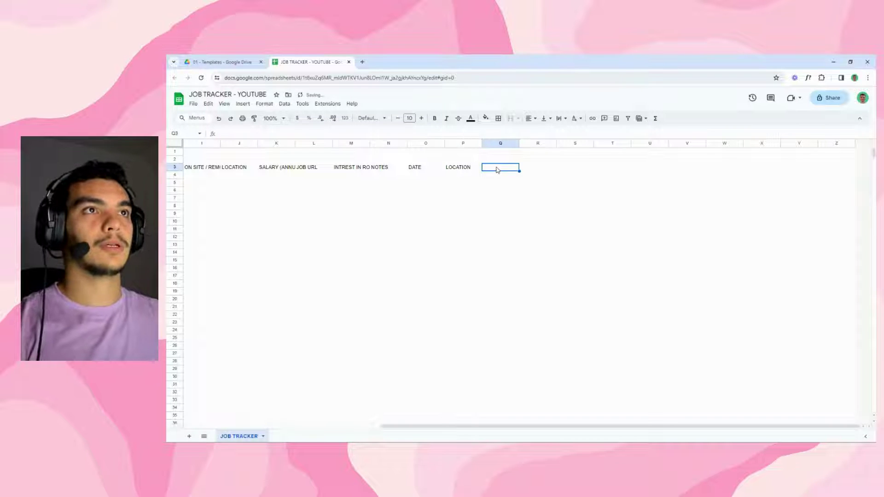
Step: Add the headers CONTACT NAME in cell Q3 and CONTACT NAME ROLE in cell R3
type("CONTACT NAME")
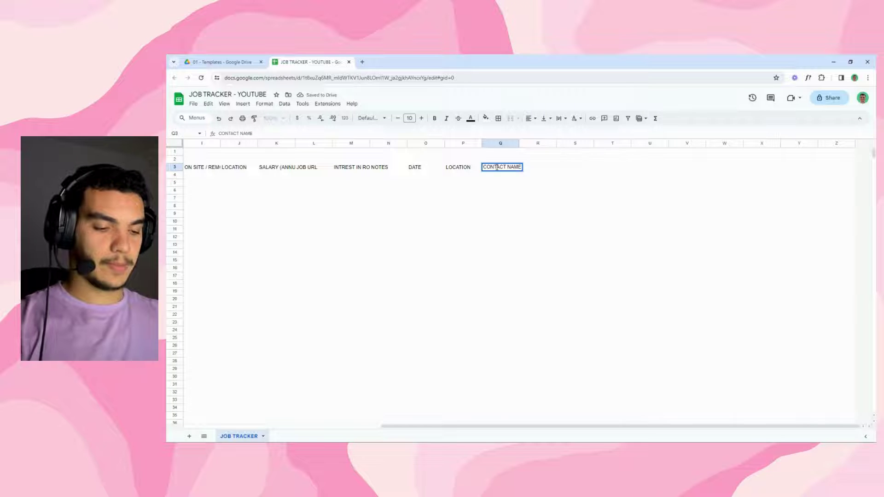
key("Tab")
type("CONTA")
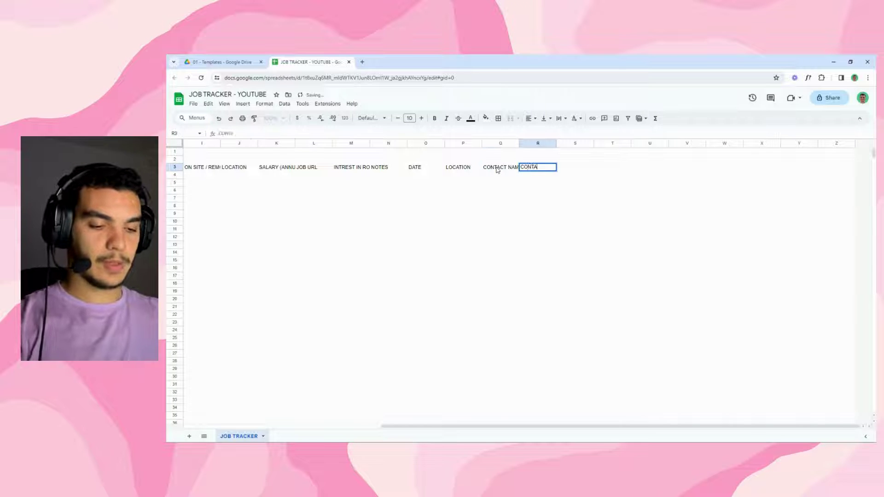
type("CT NAME ROLE")
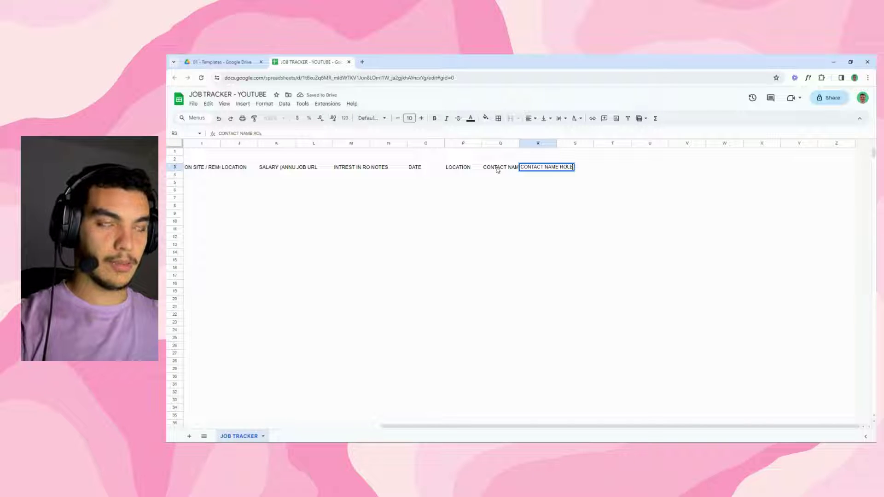
key("Tab")
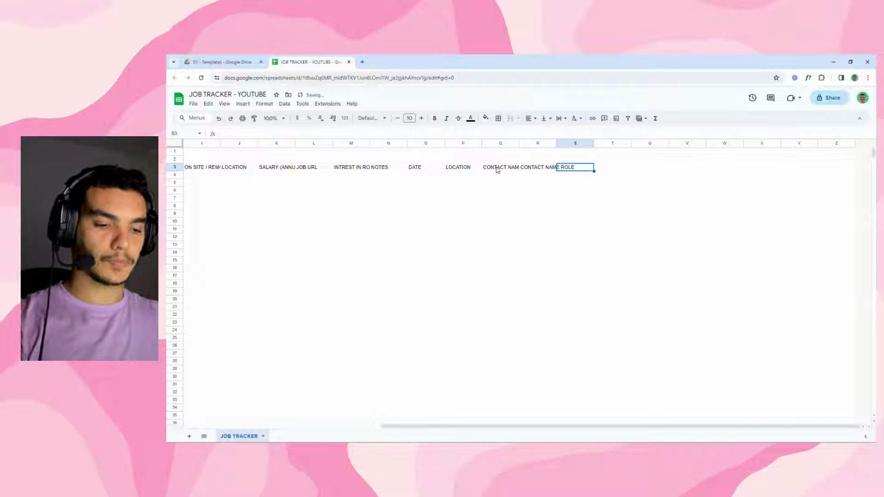
Step: Add the headers INTERVIEW DONE, FOLLOW UP SENT and NOTES in cells S3 to U3
type("INT")
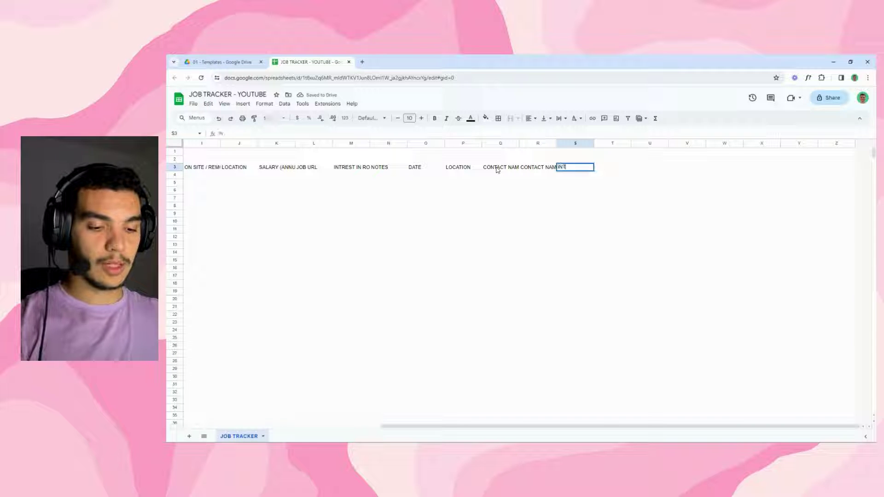
type("ERVIEW")
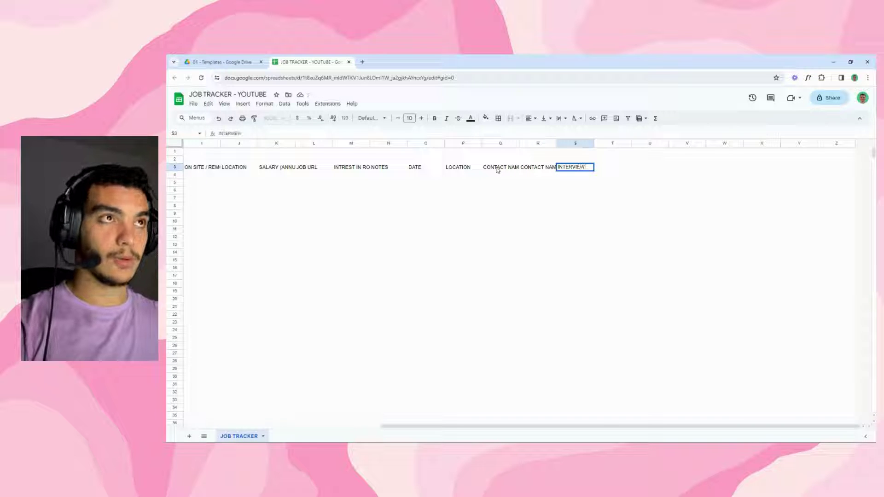
type(" DONE")
key("Tab")
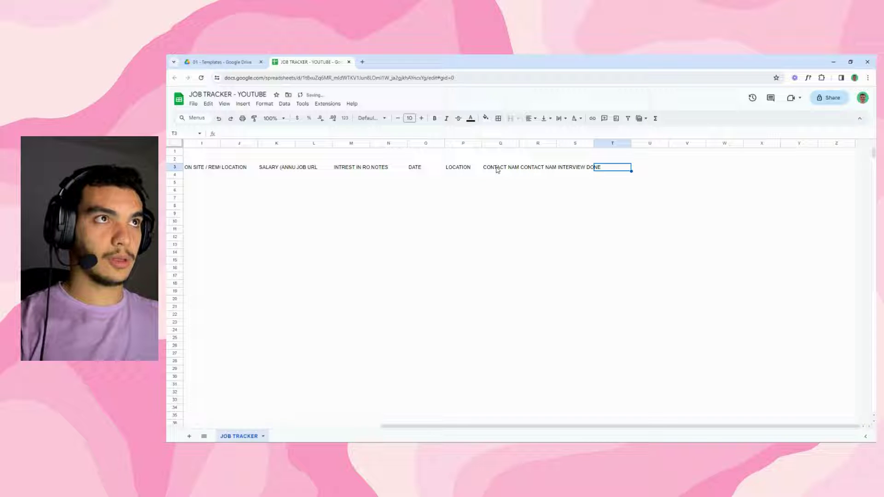
type("FOLLOW UP")
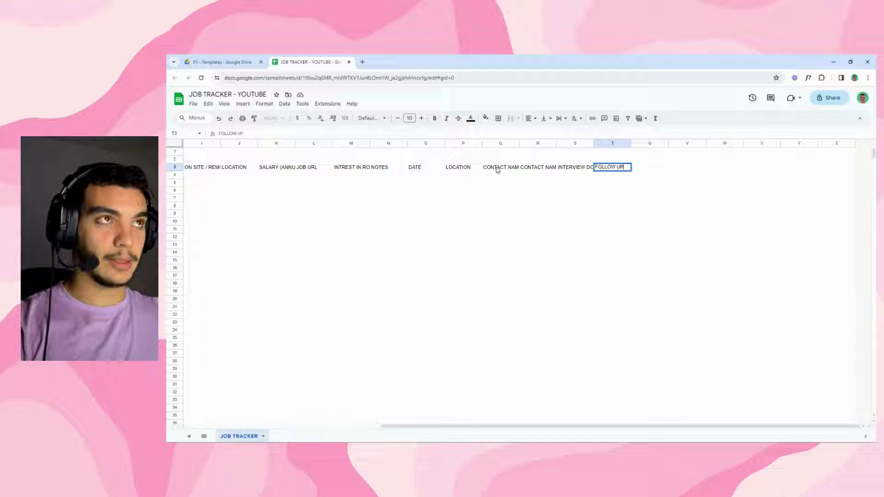
type(" SENT")
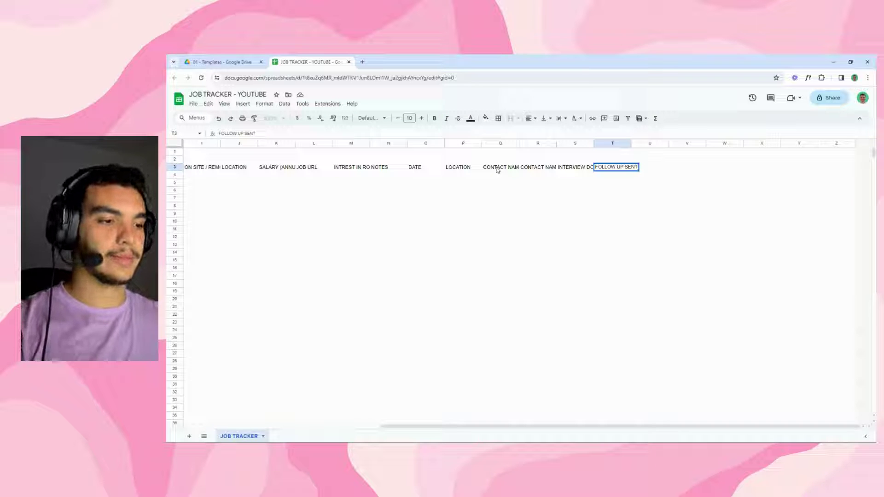
key("Tab")
type("NOTE")
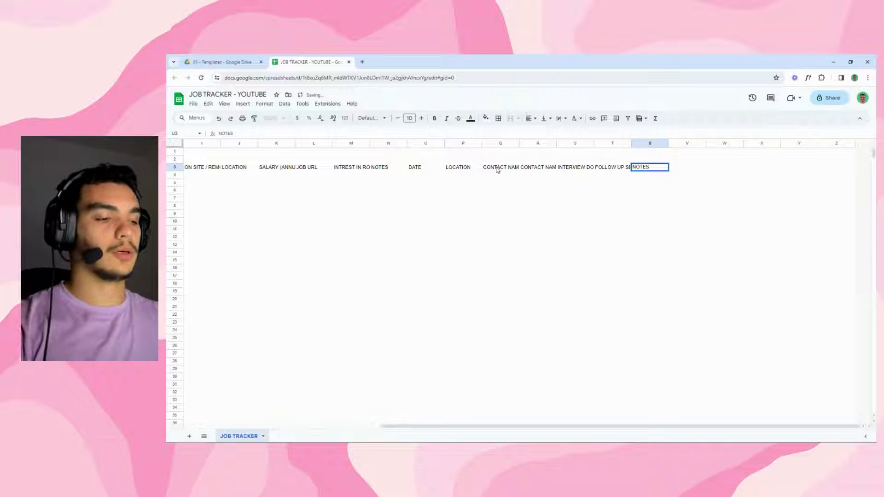
left_click(464, 260)
Step: Copy the interview headers from DATE to NOTES in O3:U3 and paste them starting at cell V3
left_click(419, 168)
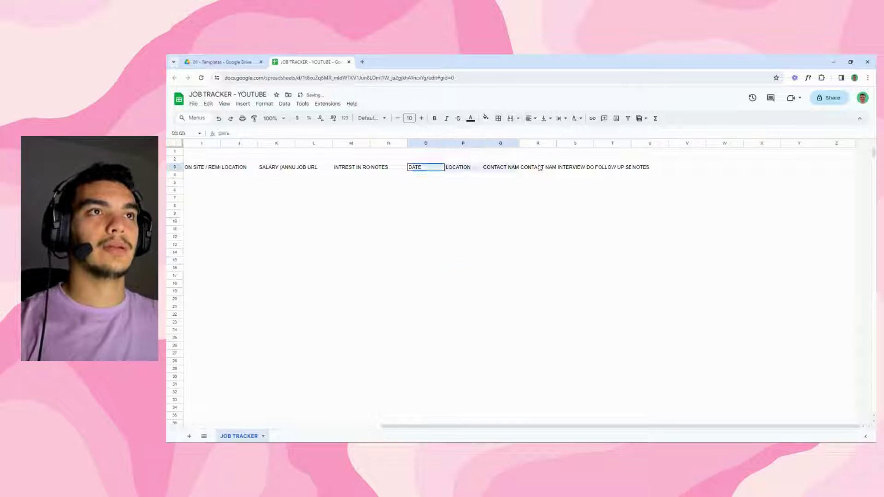
left_click_drag(540, 168, 659, 166)
key("ctrl+c")
left_click(683, 170)
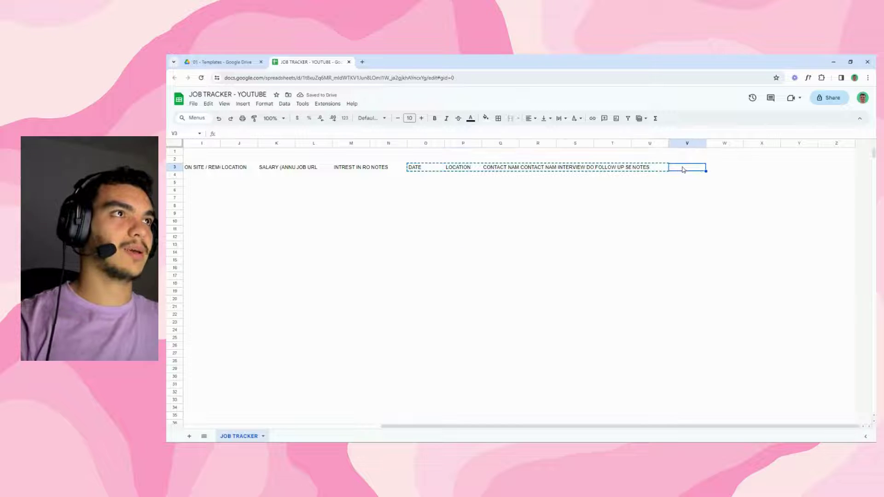
key("ctrl+v")
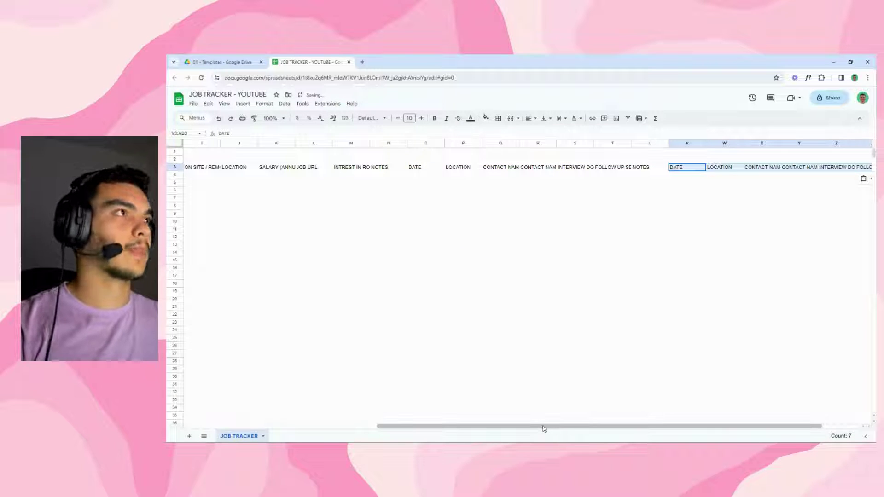
Step: Insert one column to the right of column AB
left_click_drag(544, 429, 582, 429)
left_click(796, 216)
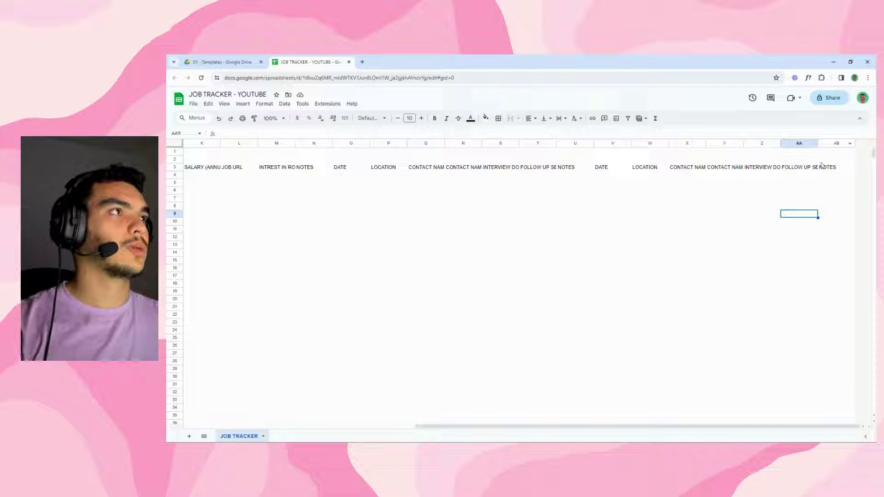
right_click(837, 144)
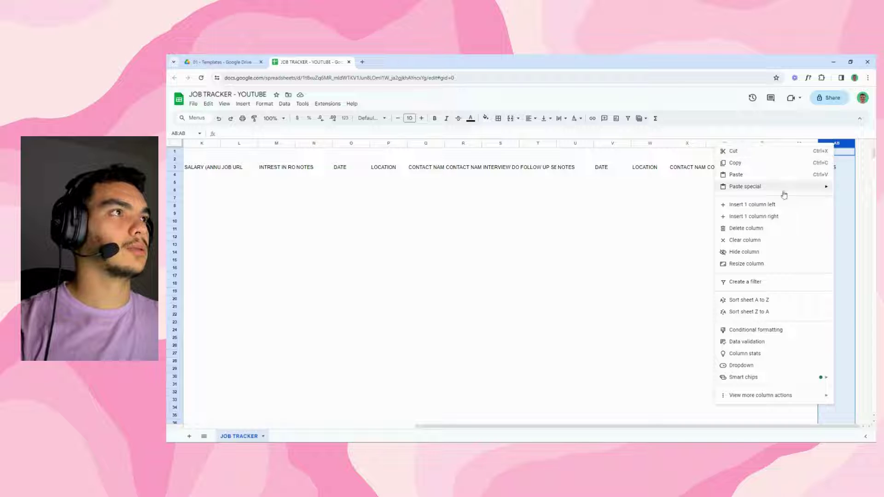
left_click(755, 216)
left_click(690, 225)
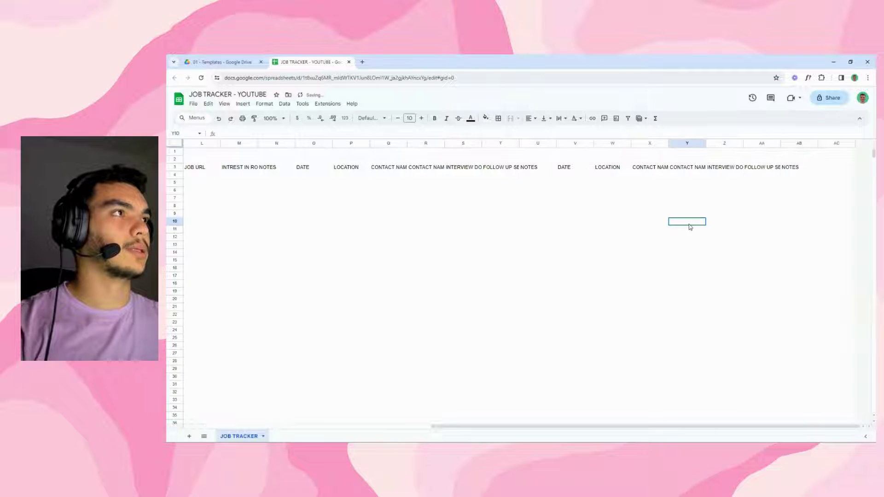
Step: Paste the copied interview headers, DATE to NOTES, a second time starting at cell AC3
left_click(831, 169)
key("ctrl+v")
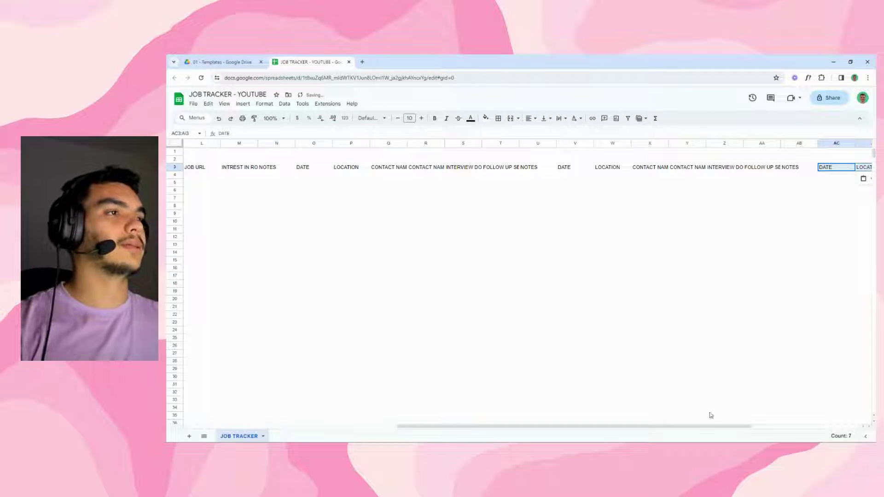
left_click_drag(711, 428, 818, 428)
left_click(794, 198)
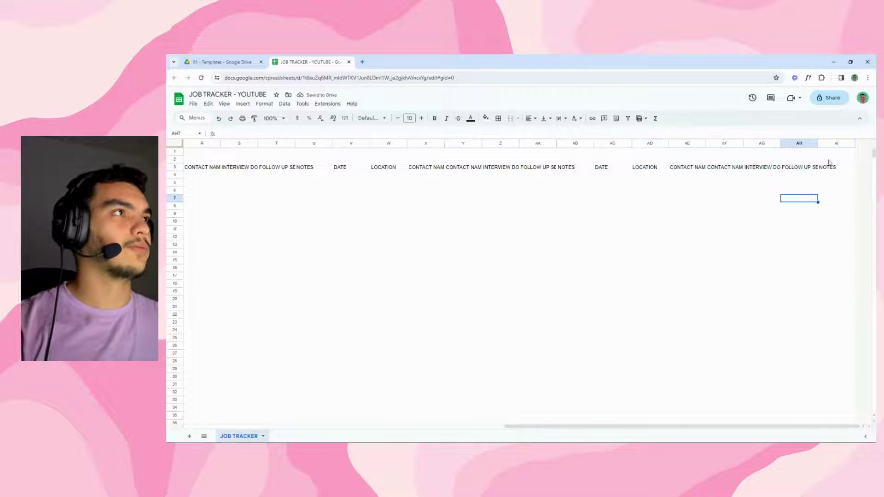
right_click(834, 145)
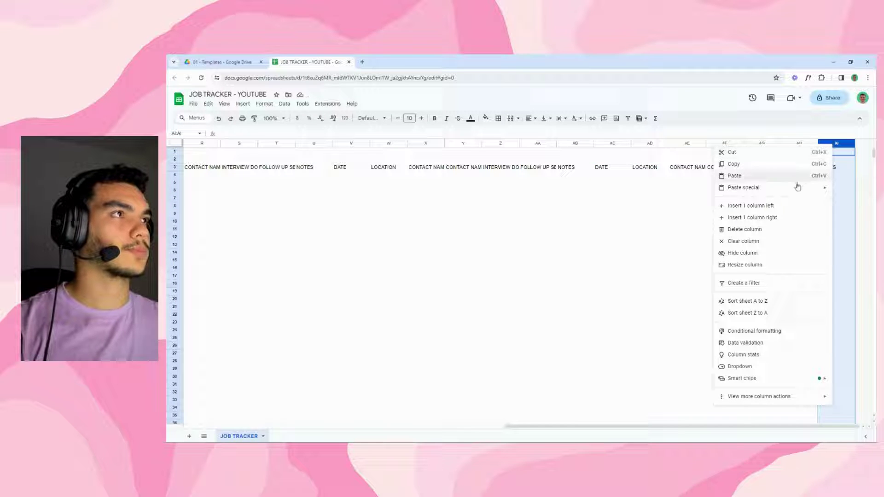
left_click(646, 223)
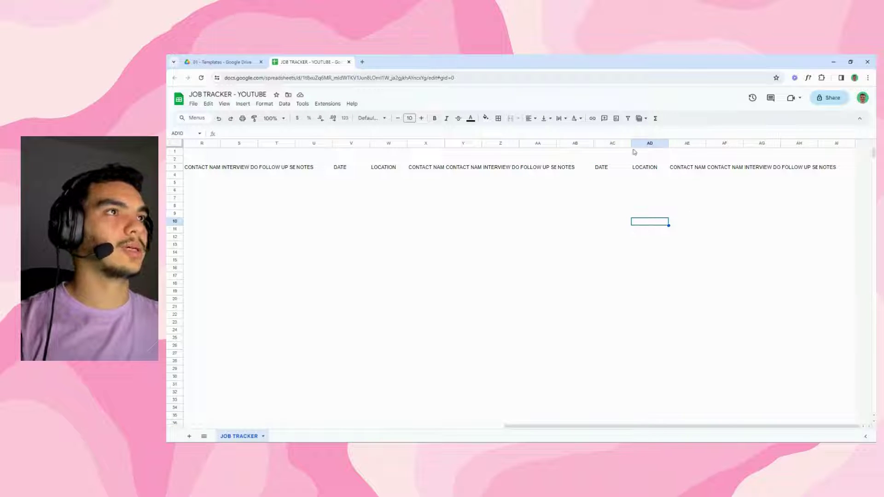
left_click_drag(613, 144, 835, 143)
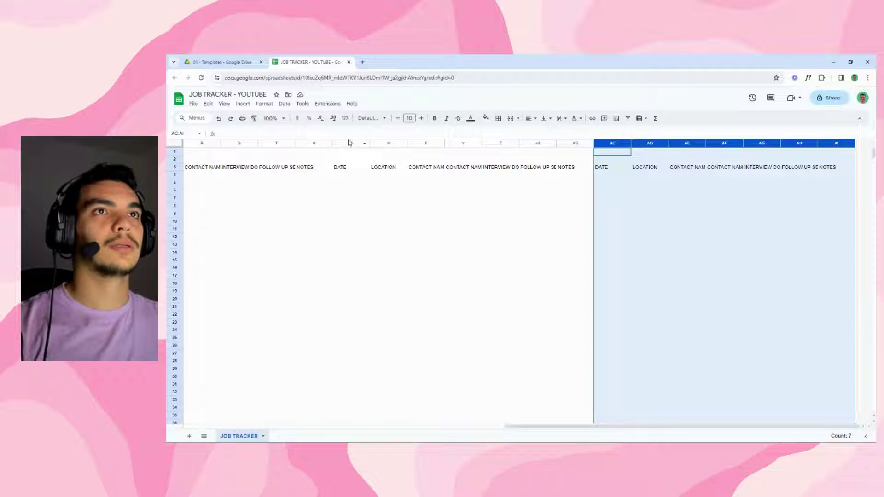
Step: Insert 14 columns to the right of column AI, using columns V to AI as the selection
left_click_drag(350, 143, 835, 144)
right_click(835, 144)
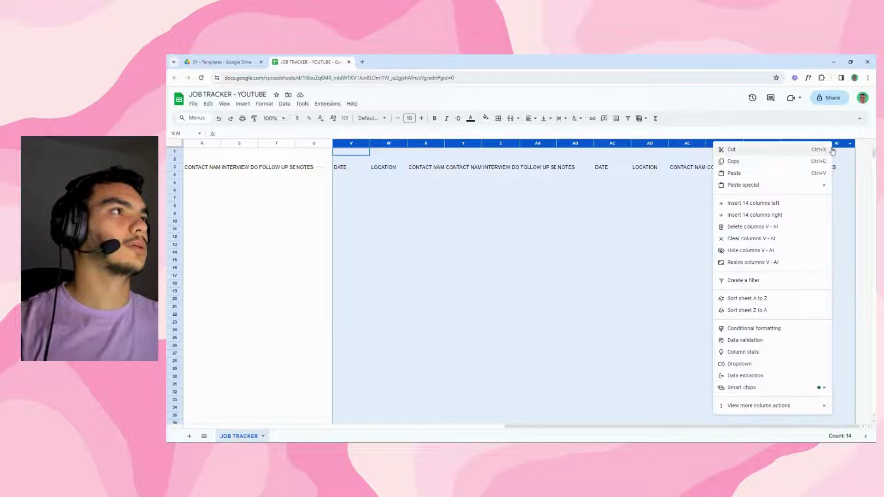
left_click(763, 216)
left_click(725, 213)
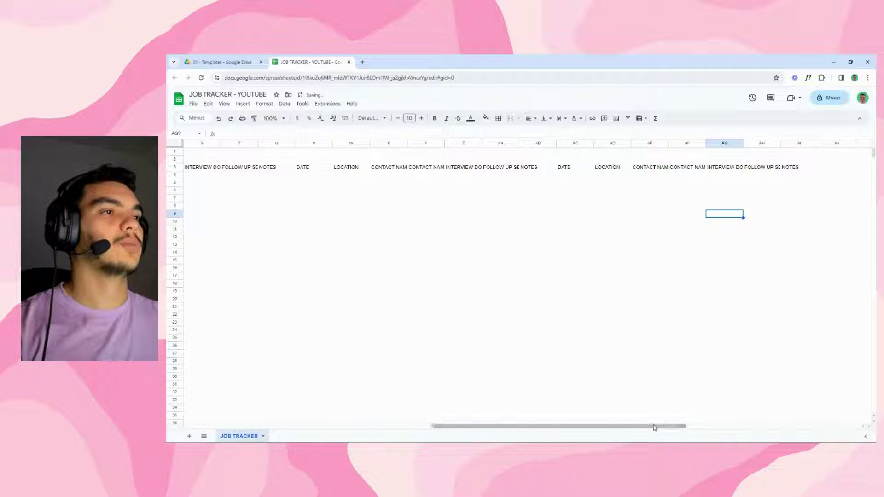
Step: Add the headers DATE RECEIVED, RESPONSE DUE DATE and PROPOSED DATE in cells AJ3 to AL3
left_click_drag(654, 427, 752, 403)
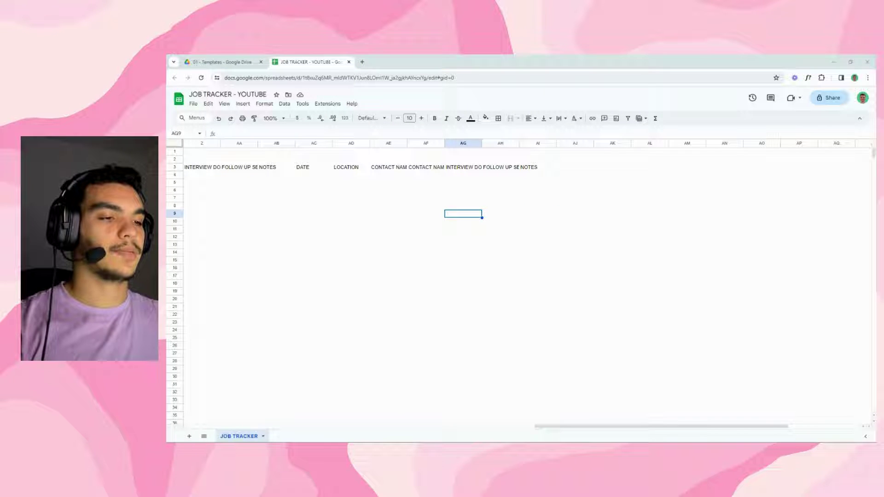
left_click(566, 170)
left_click(549, 169)
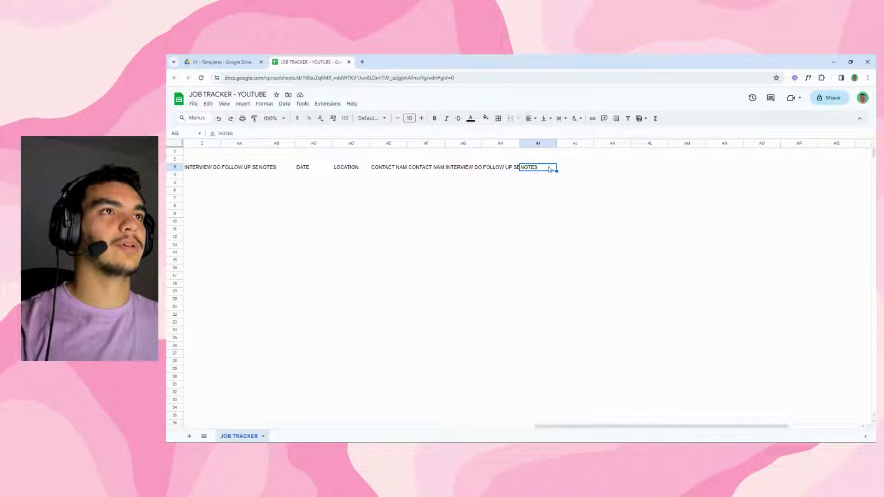
left_click(572, 170)
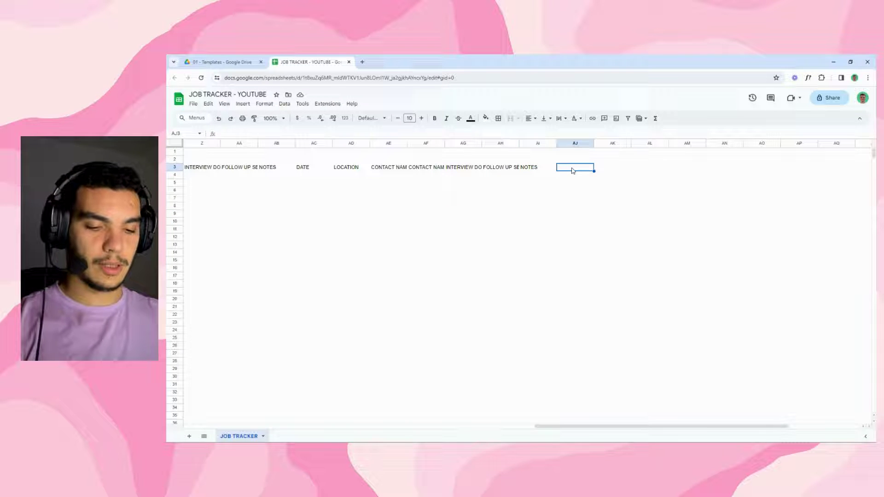
type("DATE RECEIVED")
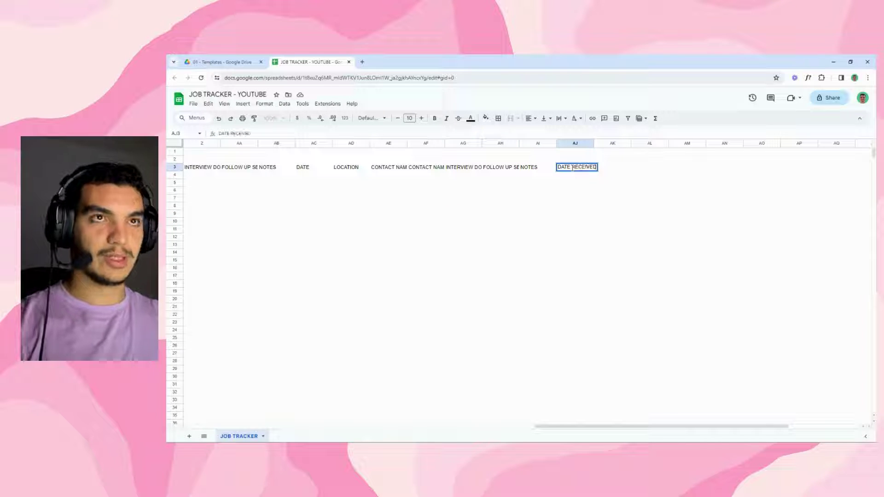
key("Tab")
type("RESPONS")
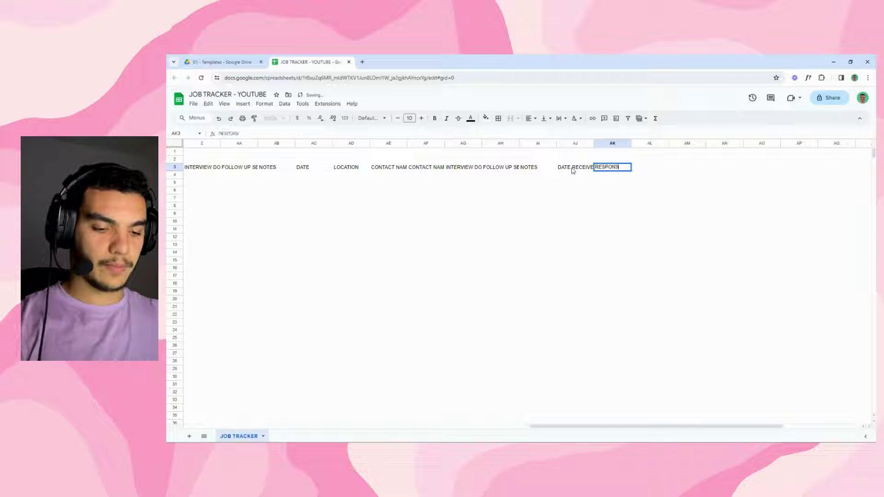
type("E DUE DATE")
key("Tab")
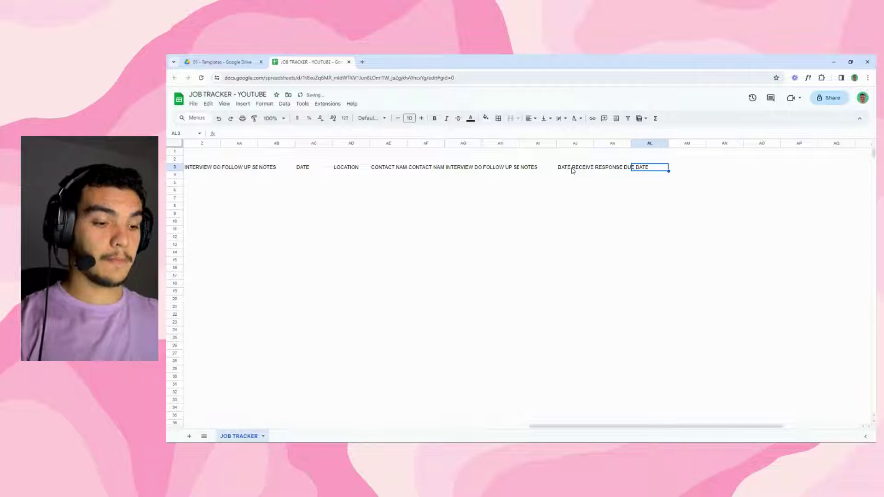
type("PROPOSED DATE")
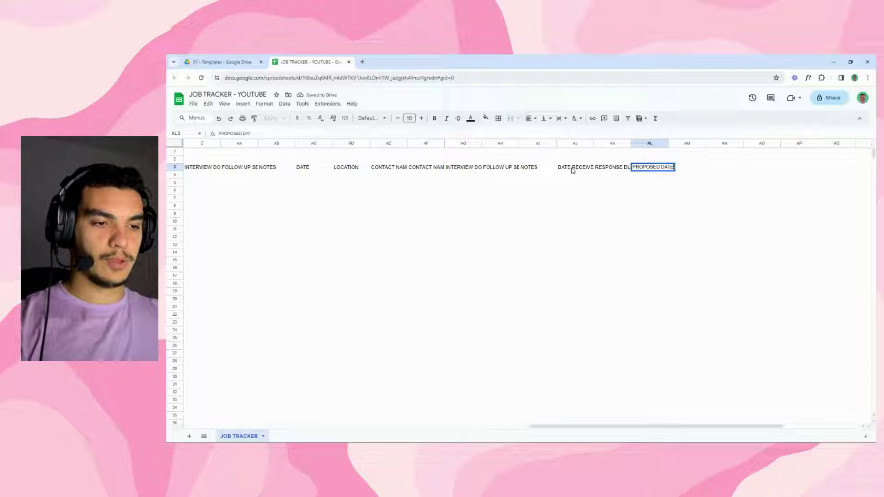
key("Tab")
Step: Add the headers SALARY, ANNUAL BONUS and PAID HOLIDAYS in cells AM3 to AO3
type("SALA")
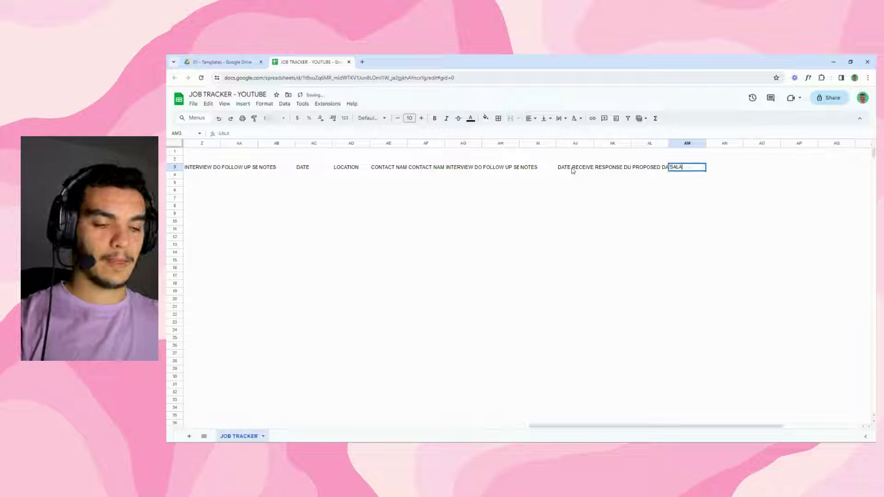
type("RY")
key("Tab")
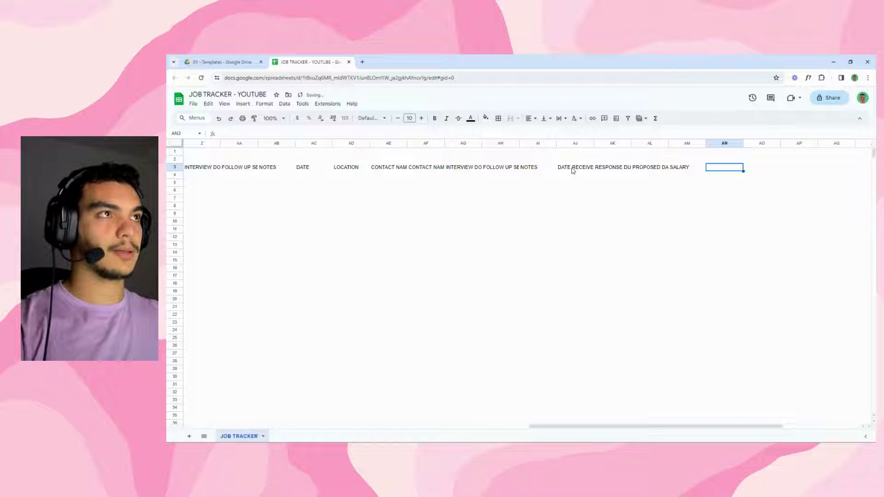
type("ANNUAL BONUS")
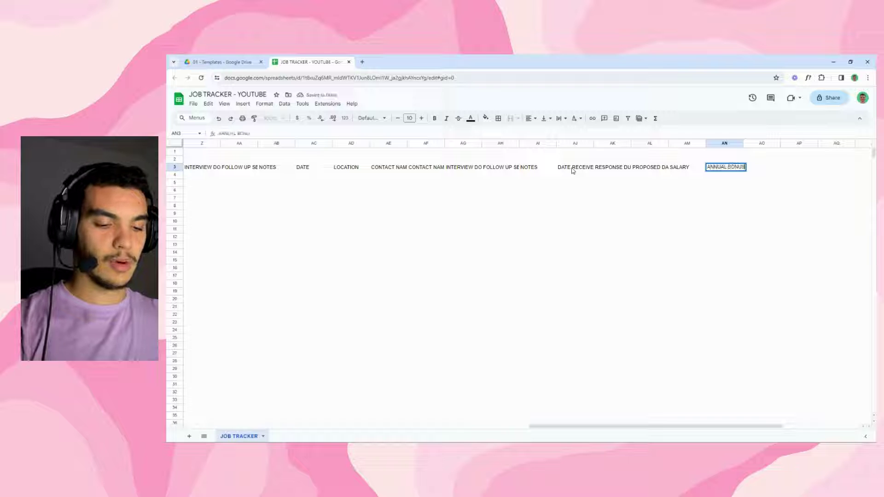
key("Tab")
type("PAID H")
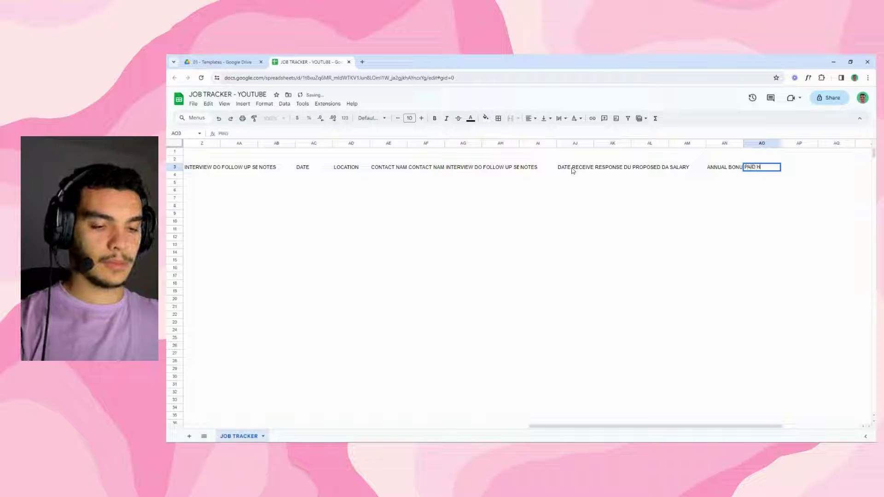
type("OLIDAYS")
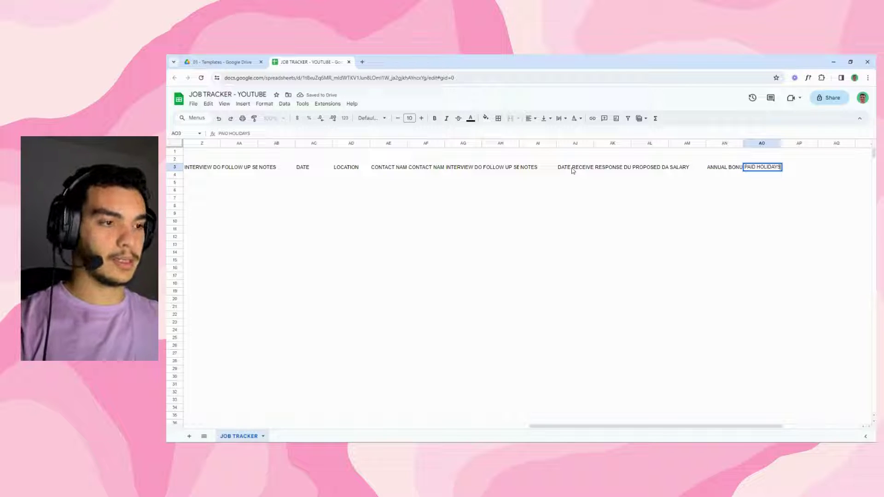
key("Tab")
Step: Add the headers OTHER BENEFITS and NOTES in cells AP3 and AQ3
type("OTHER BENEFIT")
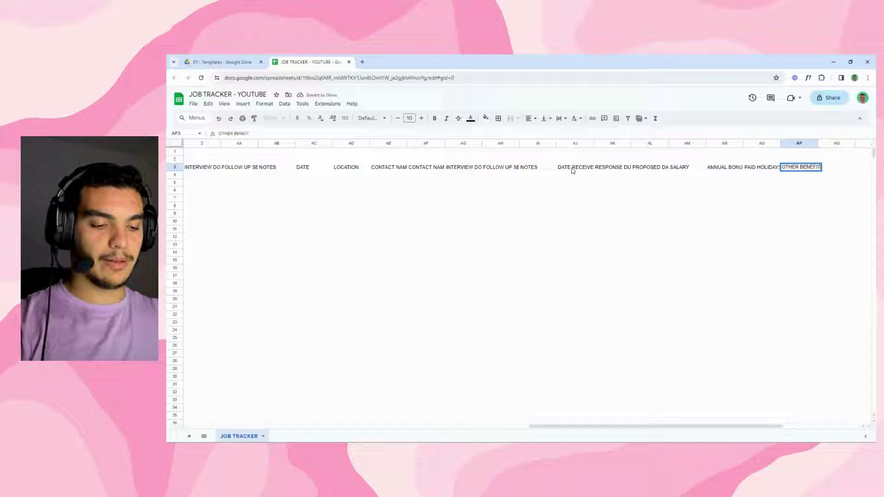
type("S")
key("Tab")
type("NOTES")
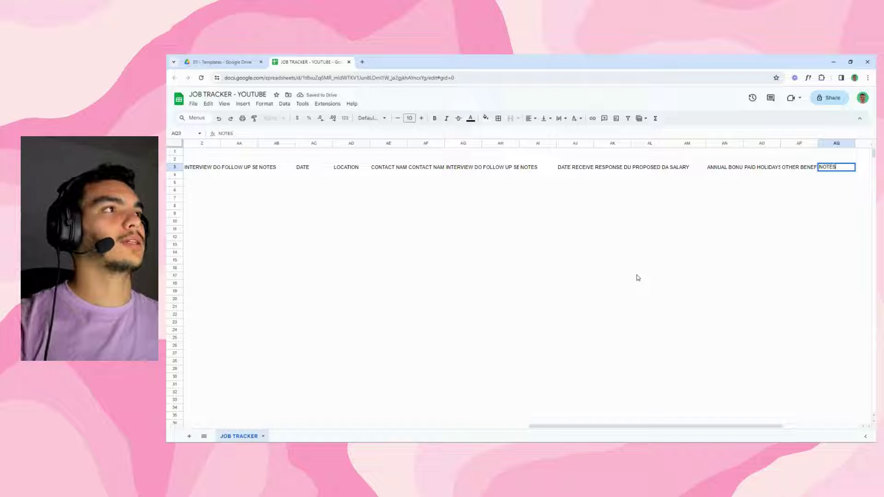
left_click(664, 349)
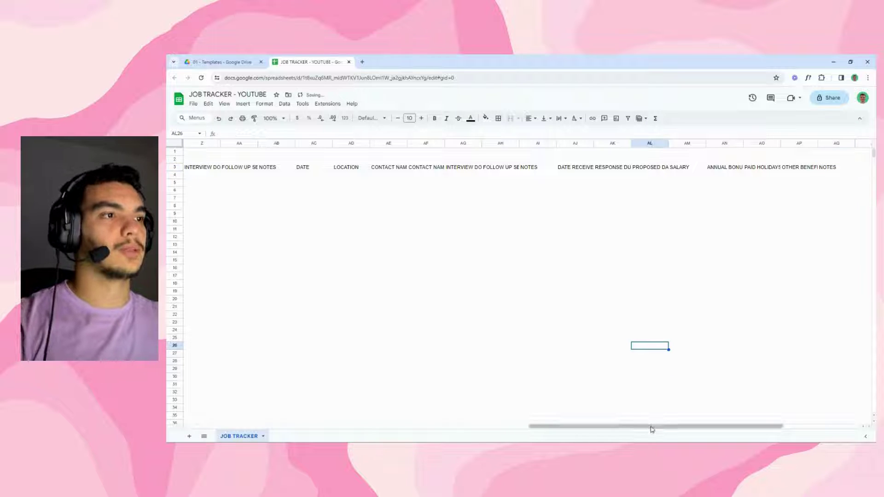
left_click_drag(652, 429, 274, 434)
left_click(627, 192)
left_click(631, 177)
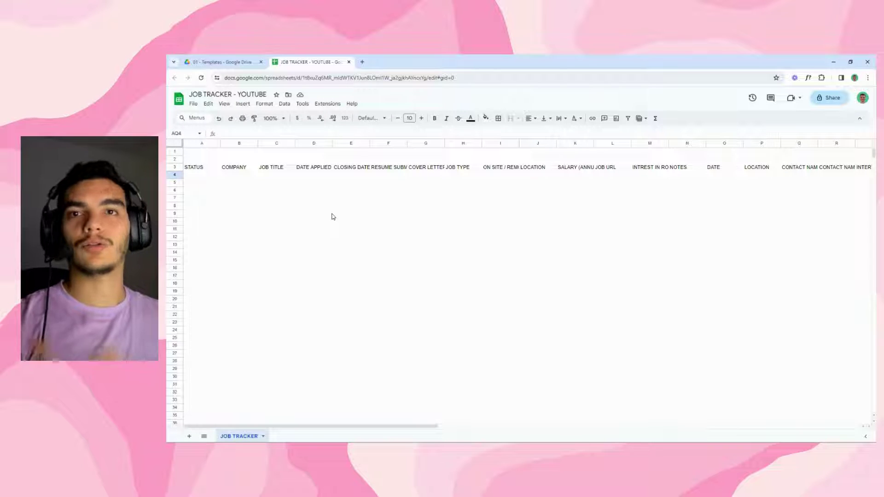
left_click(312, 217)
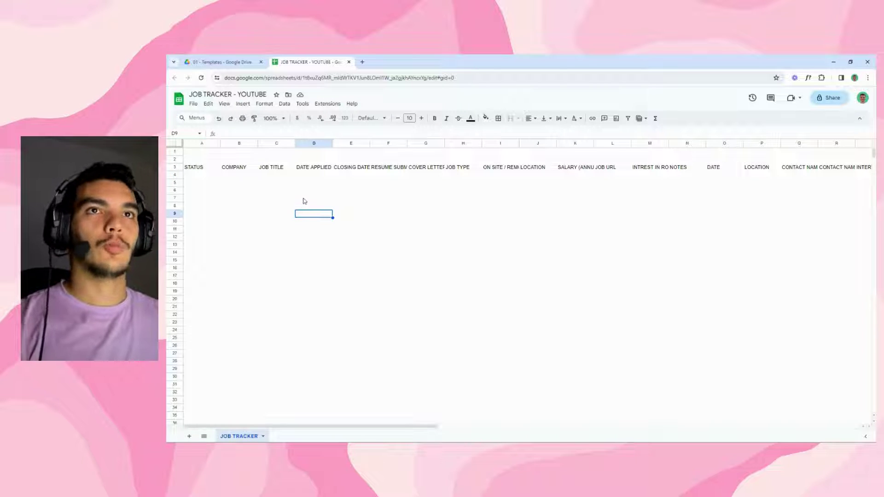
left_click(177, 150)
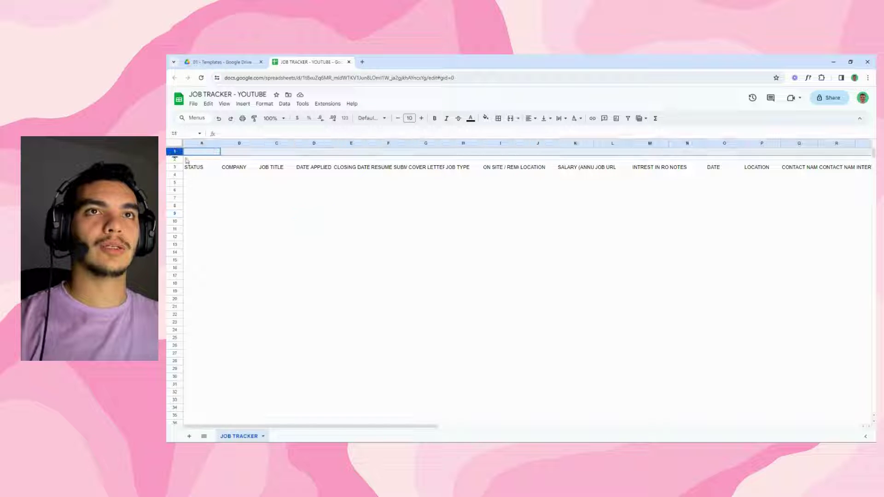
left_click(240, 175)
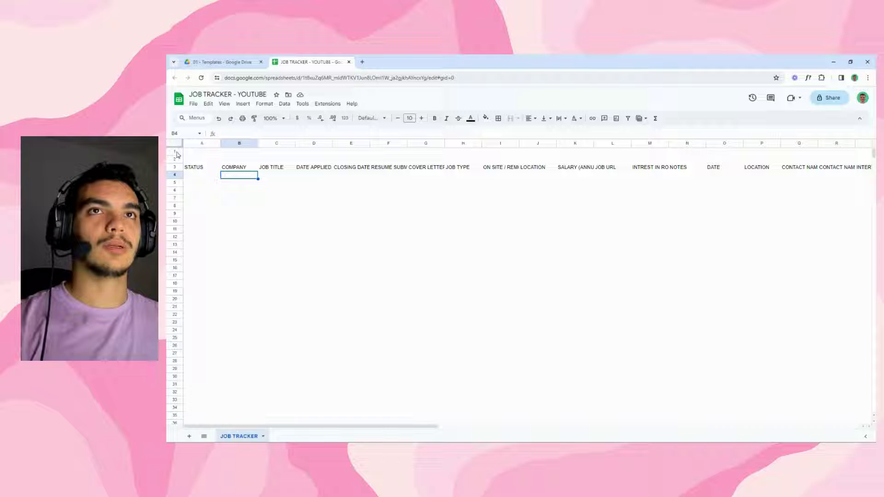
left_click(204, 168)
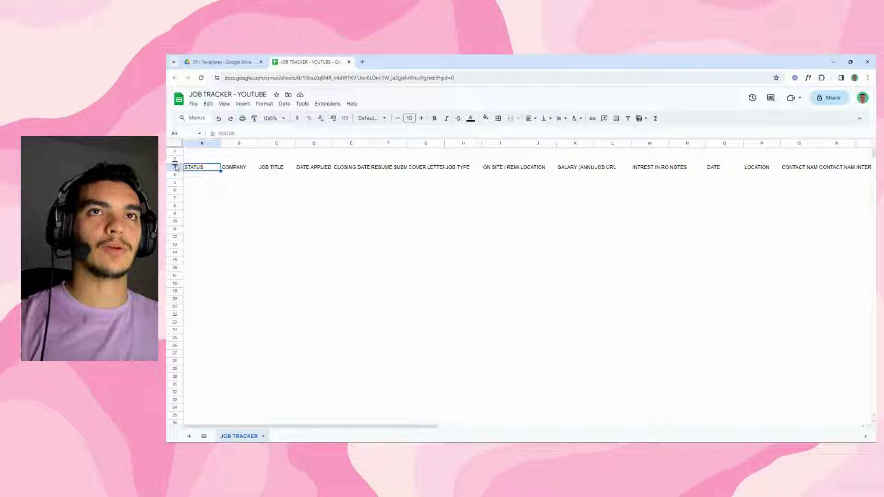
Step: Set the height of header row 3 to 35 pixels
left_click(179, 167)
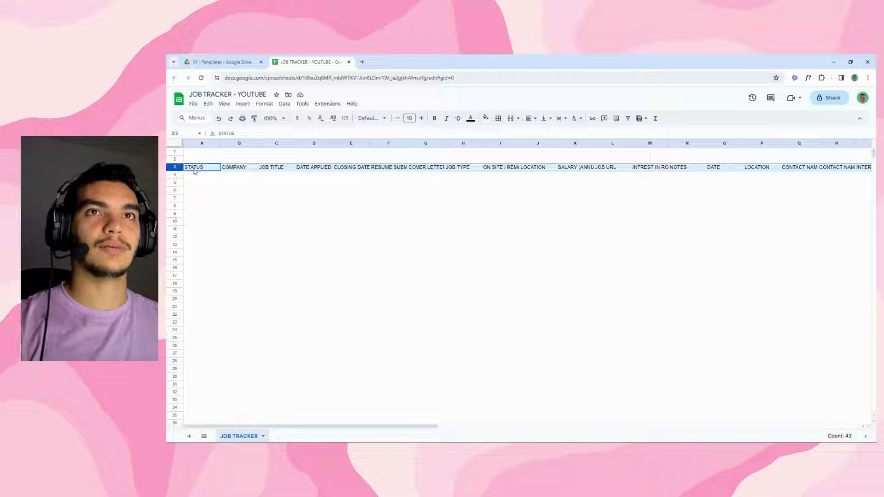
right_click(175, 166)
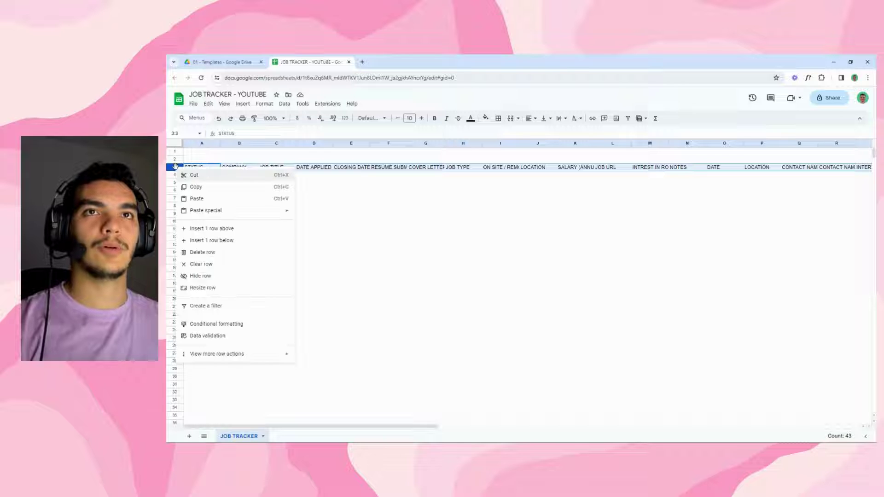
left_click(202, 288)
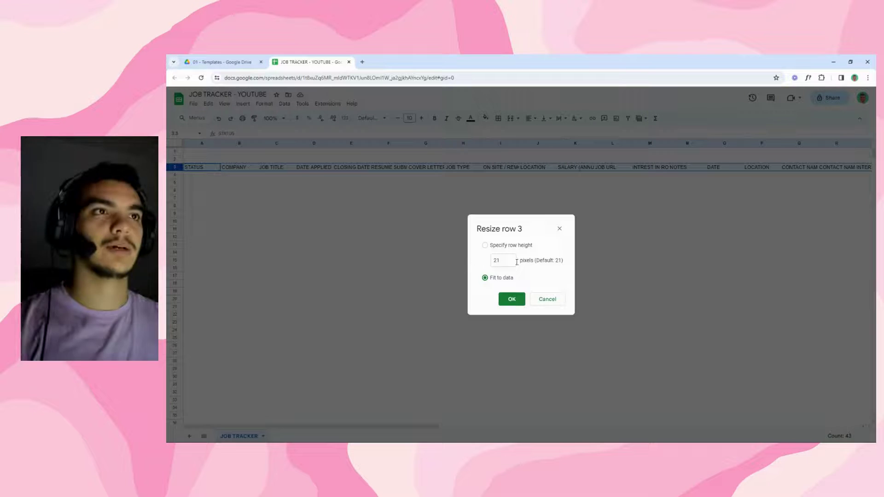
type("35")
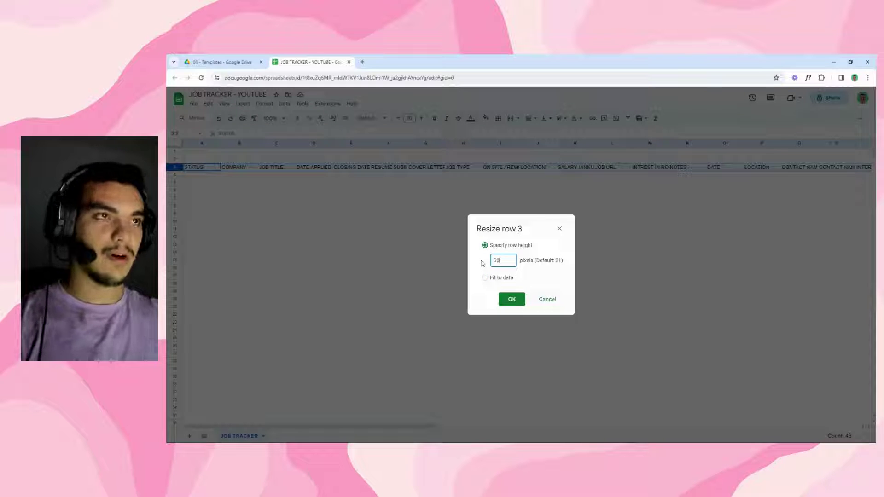
key("Return")
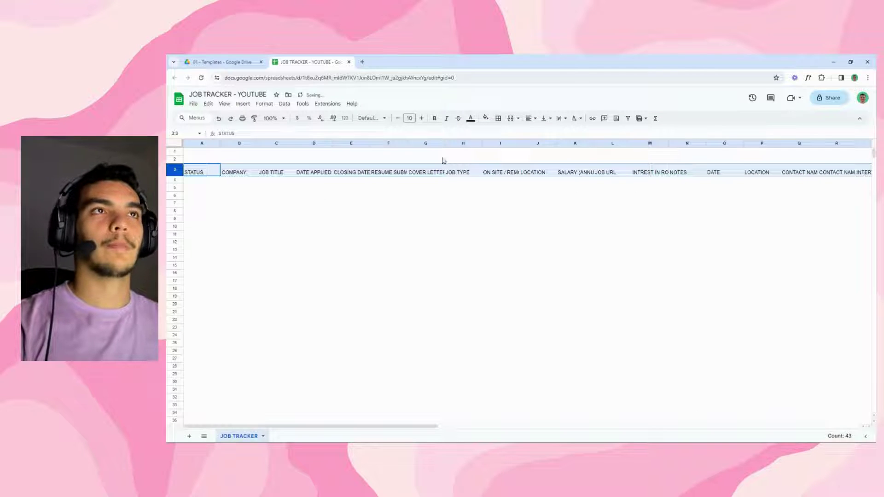
Step: Centre the row 3 headers horizontally and align them to the vertical middle of their cells
left_click(530, 119)
left_click(544, 133)
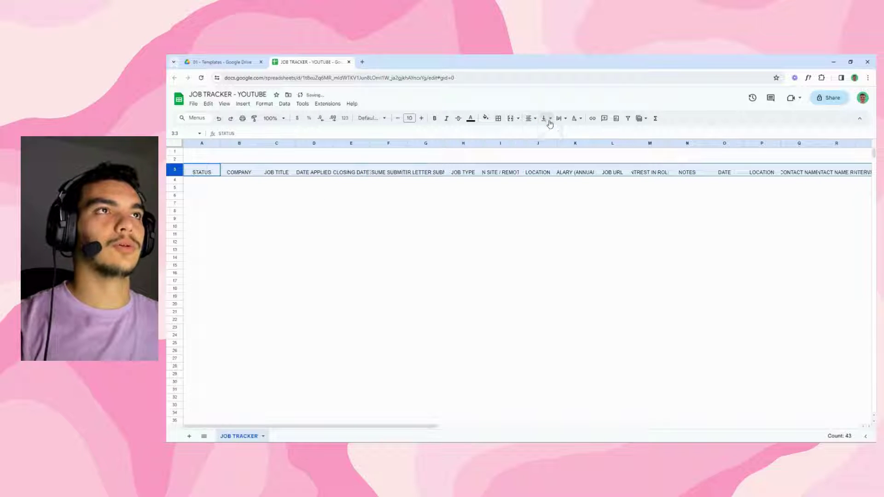
left_click(545, 118)
left_click(558, 133)
Step: Make the row 3 headers bold and increase their font size to 12
left_click(435, 119)
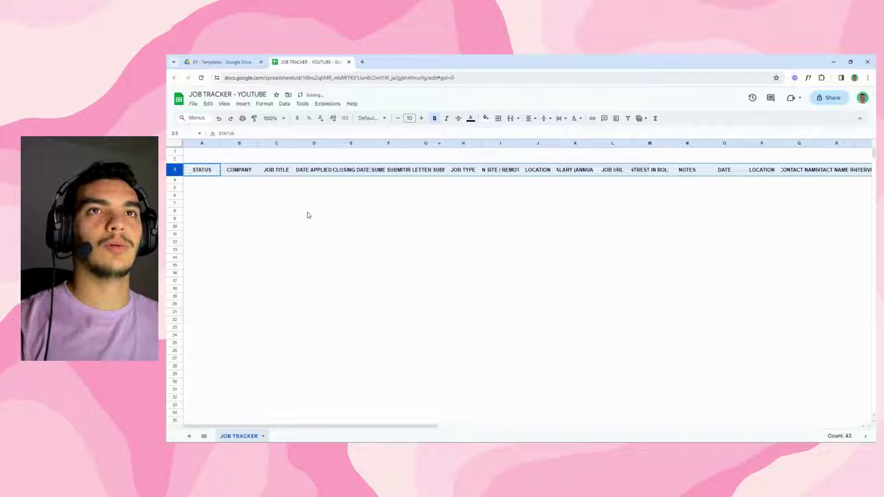
left_click(424, 118)
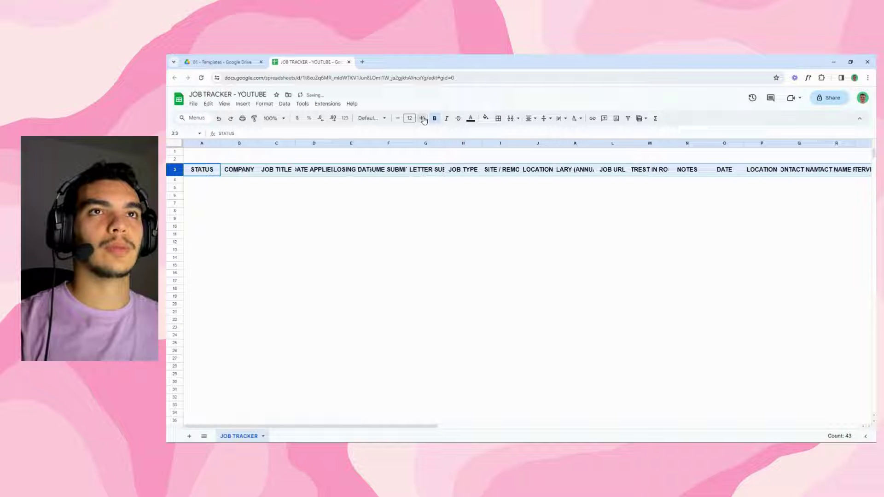
left_click(337, 231)
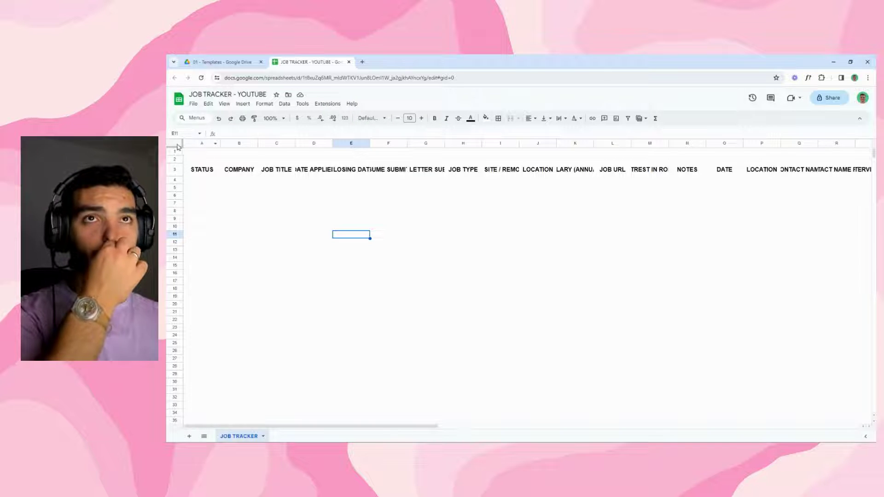
Step: Change the font of the entire sheet to Poppins
left_click(177, 147)
left_click(381, 121)
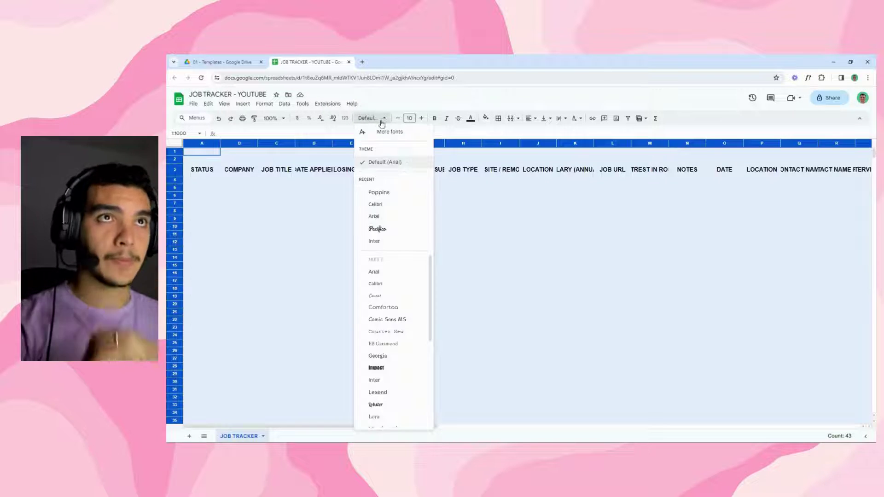
left_click(378, 193)
left_click(254, 219)
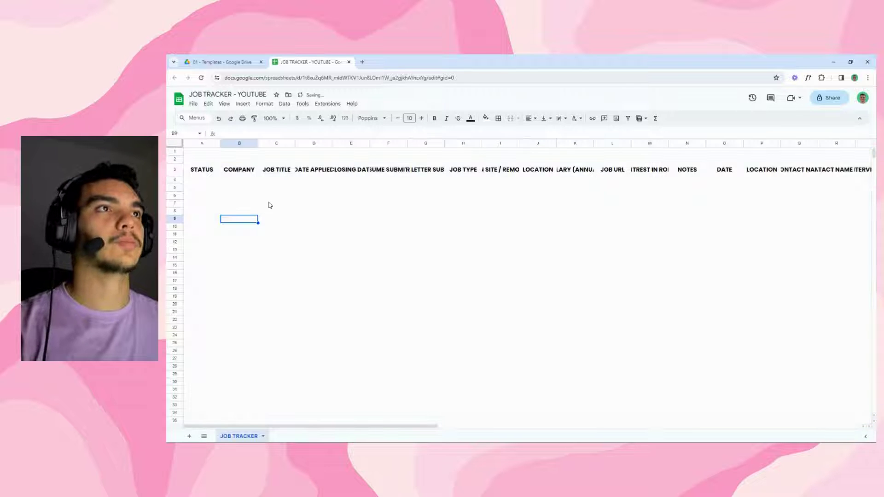
left_click(272, 196)
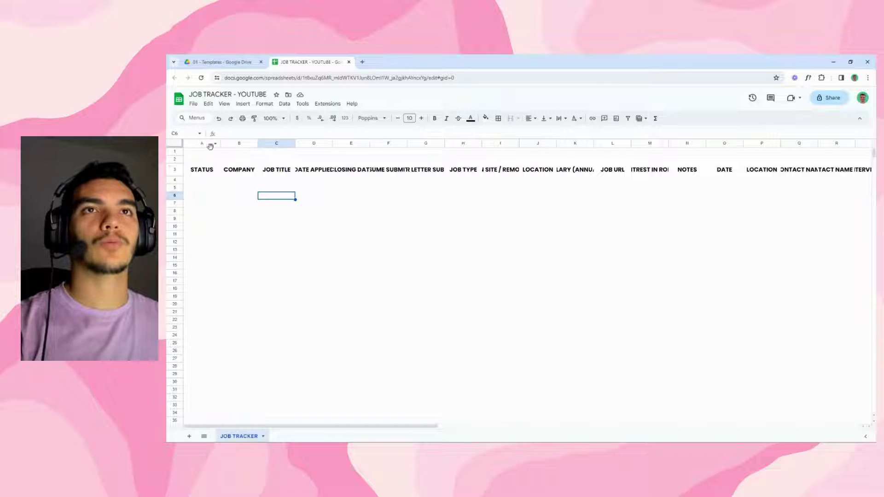
Step: Widen all columns of the sheet equally so the row 3 headers have more room
left_click(180, 146)
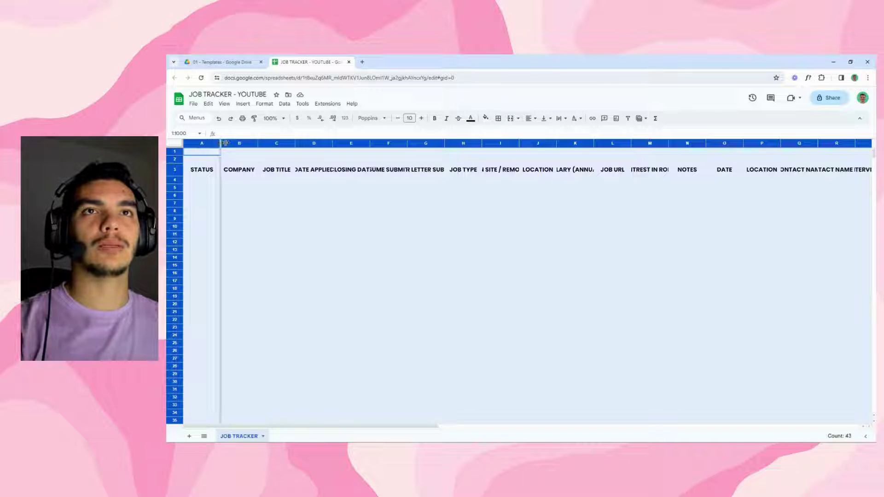
double_click(222, 143)
left_click_drag(211, 145, 251, 145)
left_click(255, 210)
Step: Turn on text wrapping for the headers in row 3
left_click(178, 172)
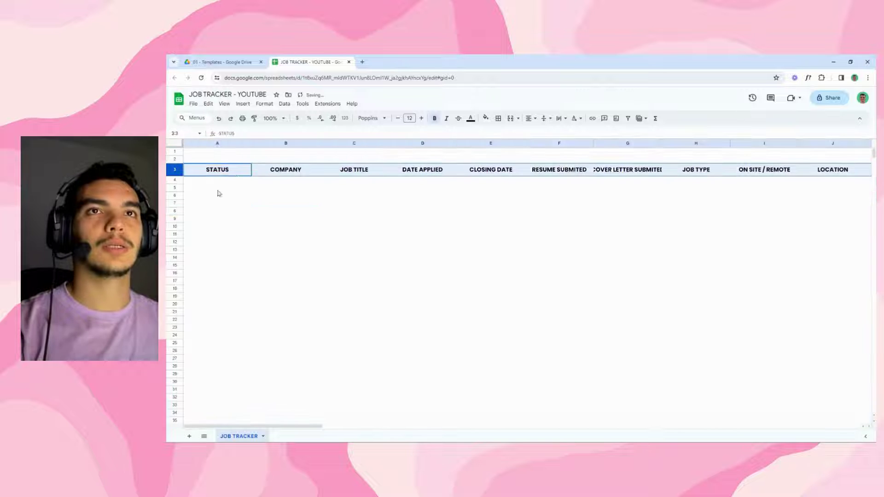
left_click(565, 120)
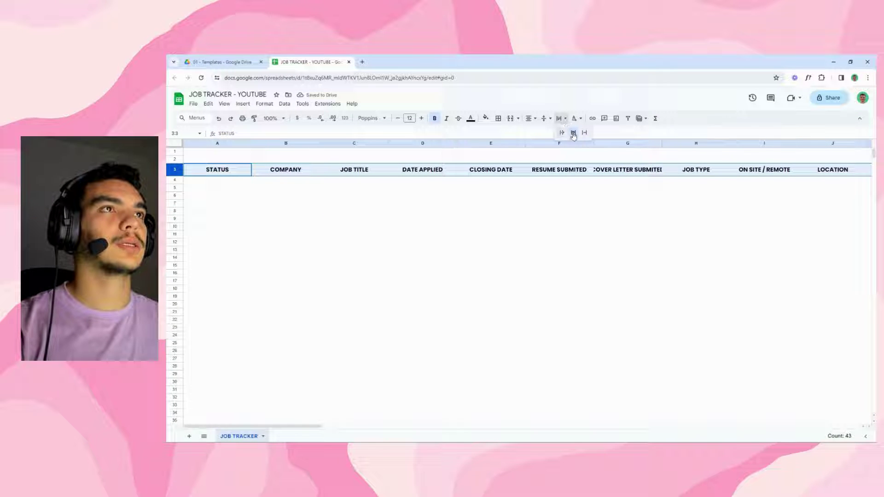
left_click(574, 134)
left_click(473, 220)
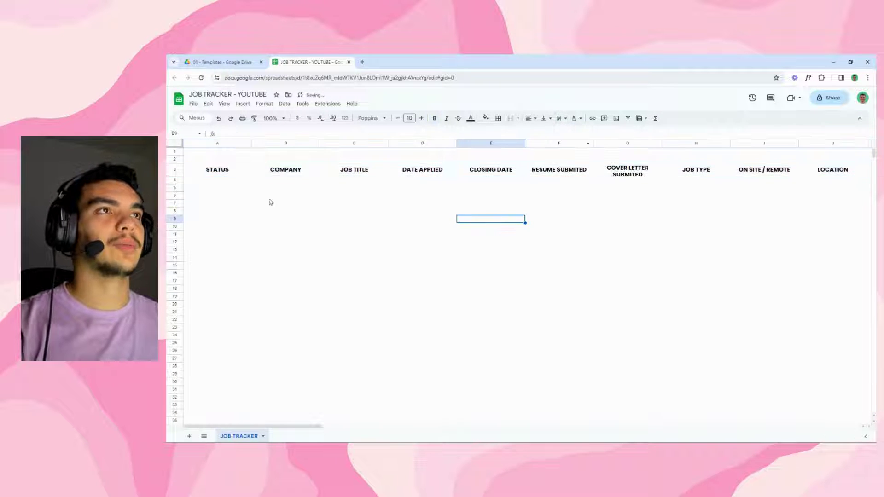
Step: Set the height of header row 3 to 50 pixels
left_click(177, 145)
left_click(175, 169)
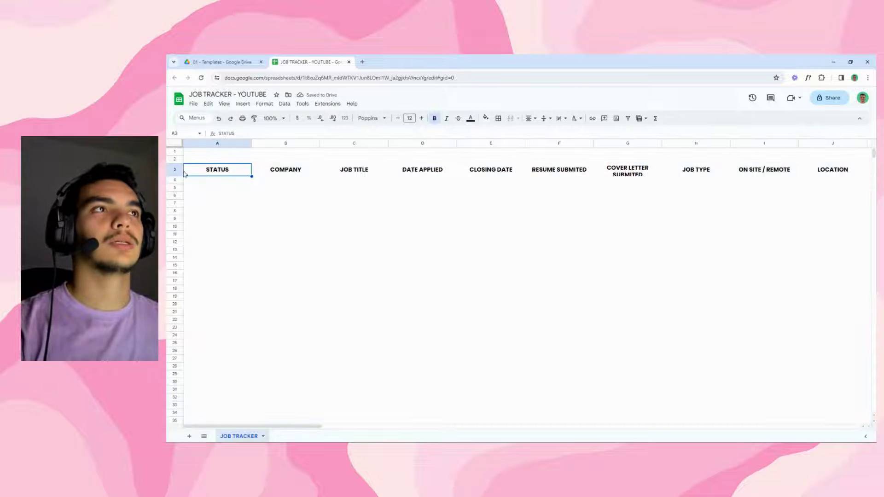
right_click(175, 170)
left_click(212, 280)
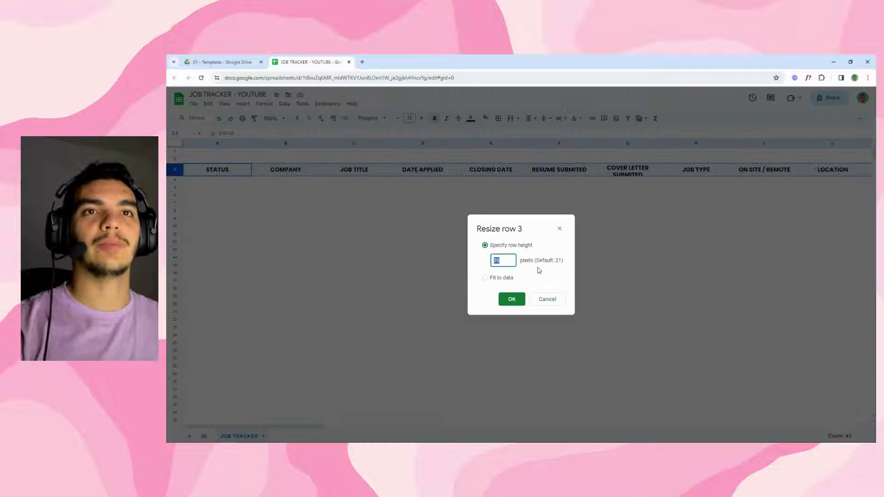
type("50")
key("Return")
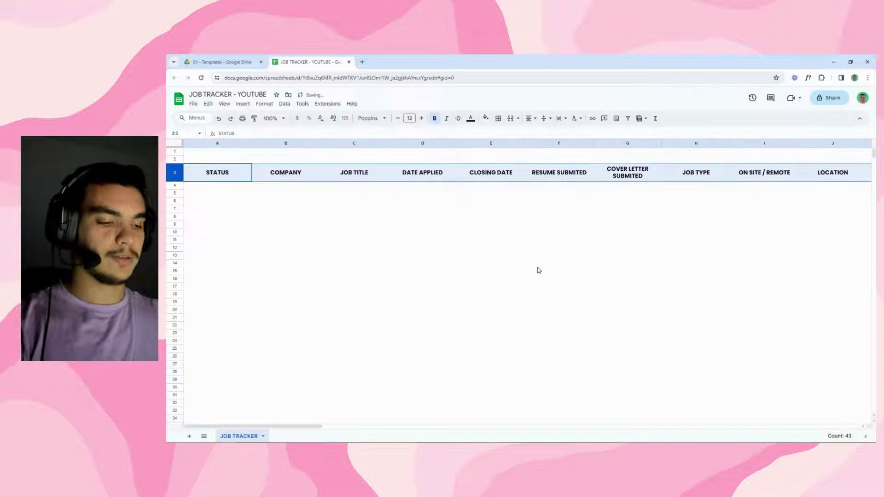
left_click(423, 256)
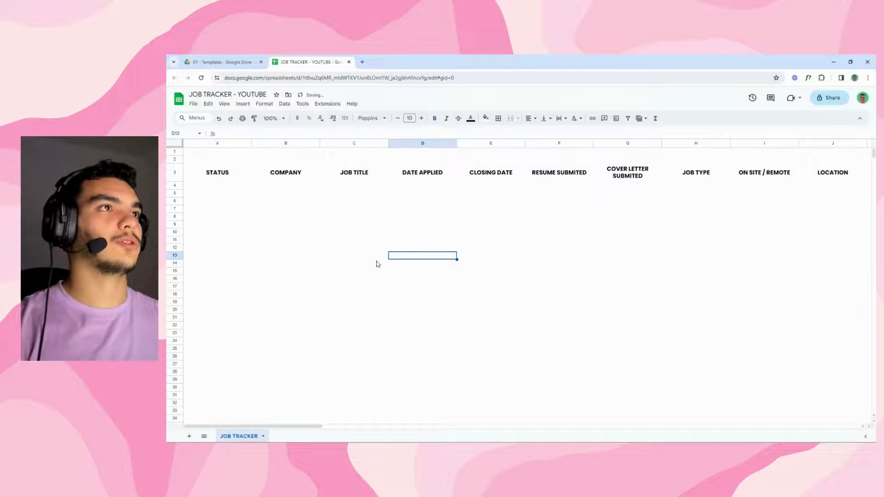
Step: Zoom the sheet out to 75% and look across the header columns
left_click(282, 119)
left_click(281, 144)
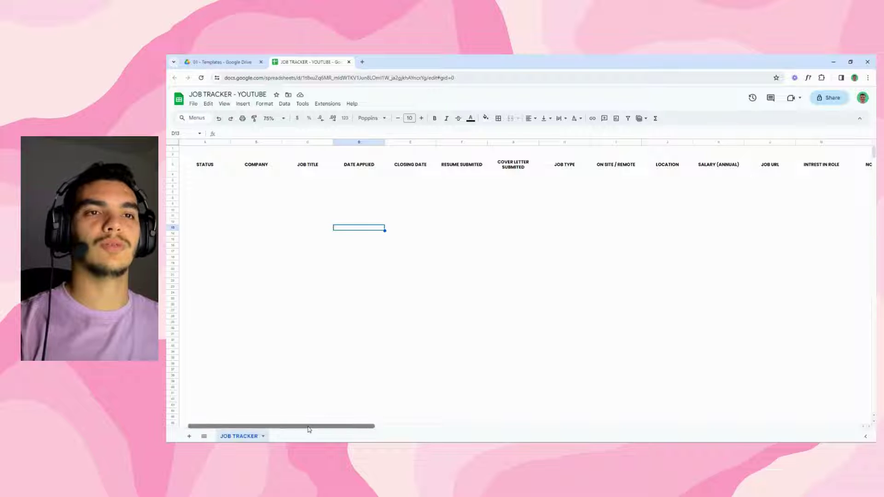
left_click_drag(297, 427, 239, 410)
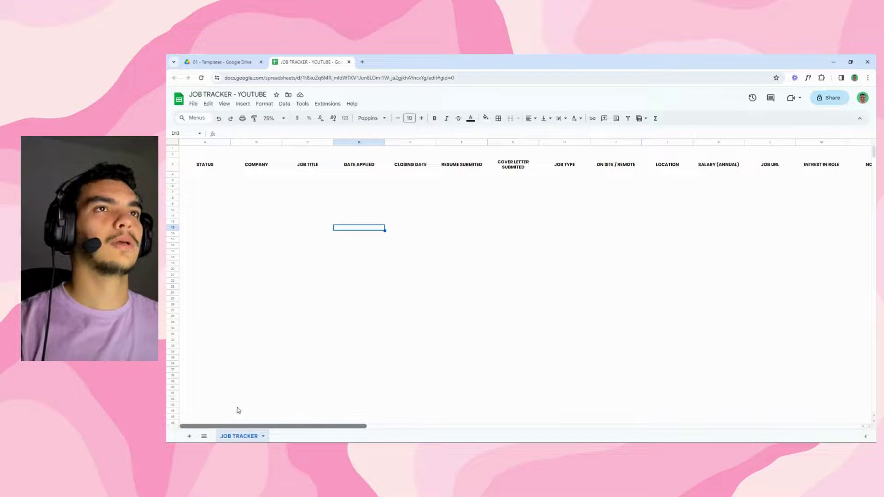
left_click(351, 187)
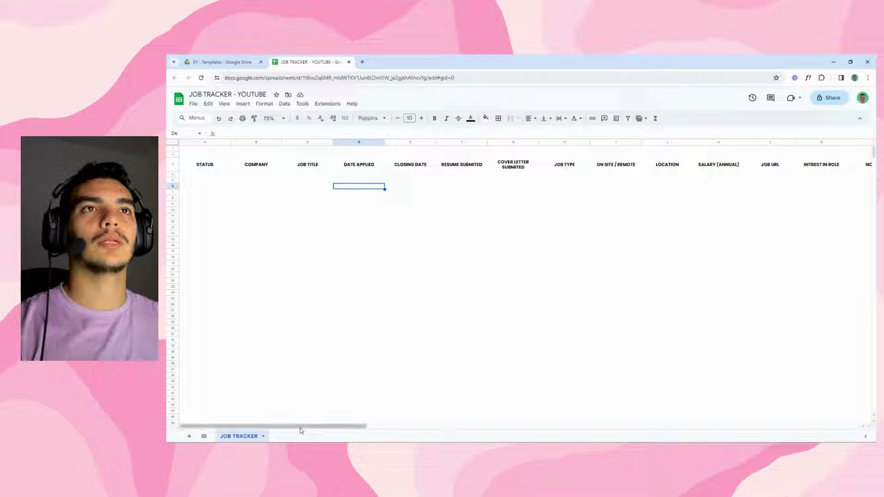
mouse_move(301, 428)
left_mouse_down()
mouse_move(497, 430)
mouse_move(295, 429)
left_mouse_up()
left_click(271, 258)
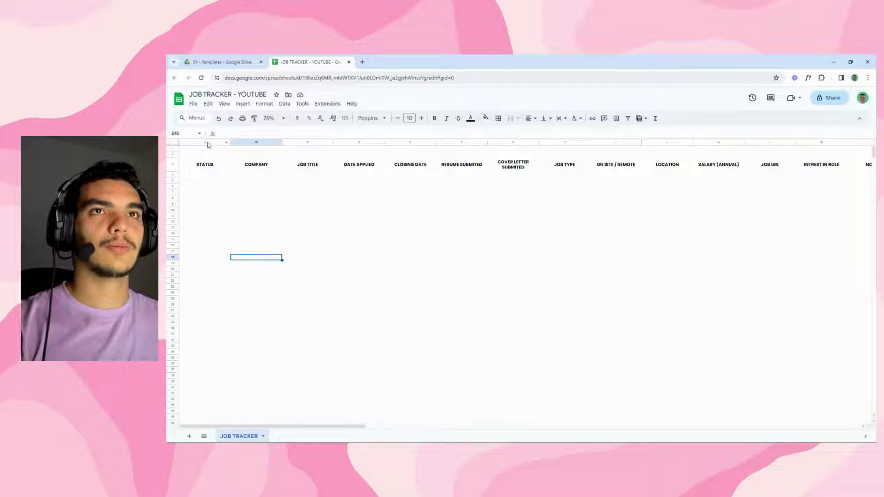
Step: Freeze the sheet up to column C so STATUS, COMPANY and JOB TITLE stay in view
left_click_drag(208, 144, 313, 143)
left_click(351, 216)
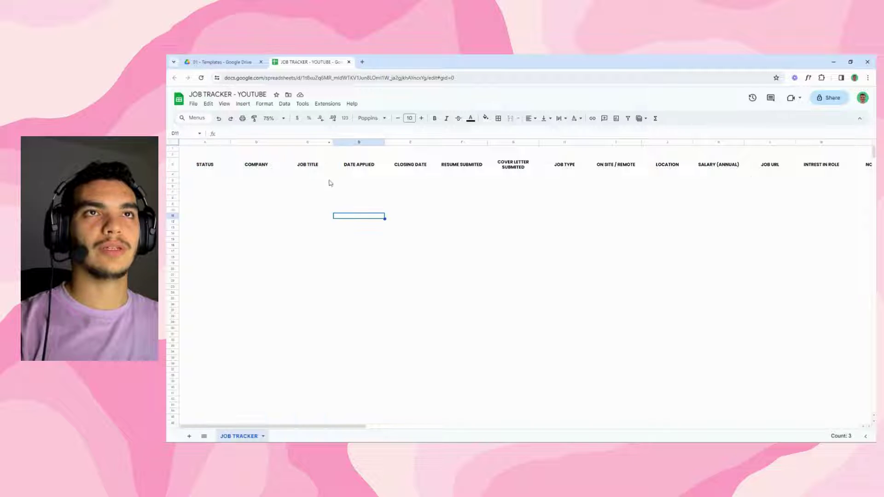
left_click(304, 143)
left_click(224, 104)
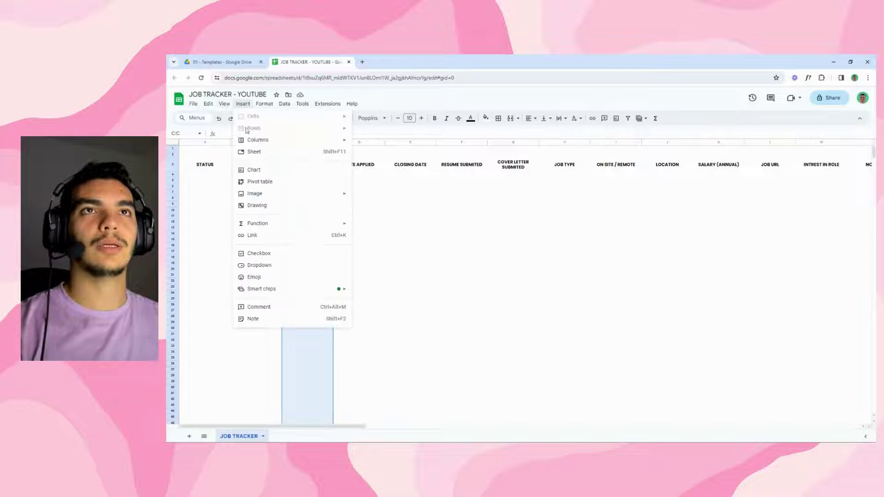
mouse_move(257, 128)
left_click(365, 219)
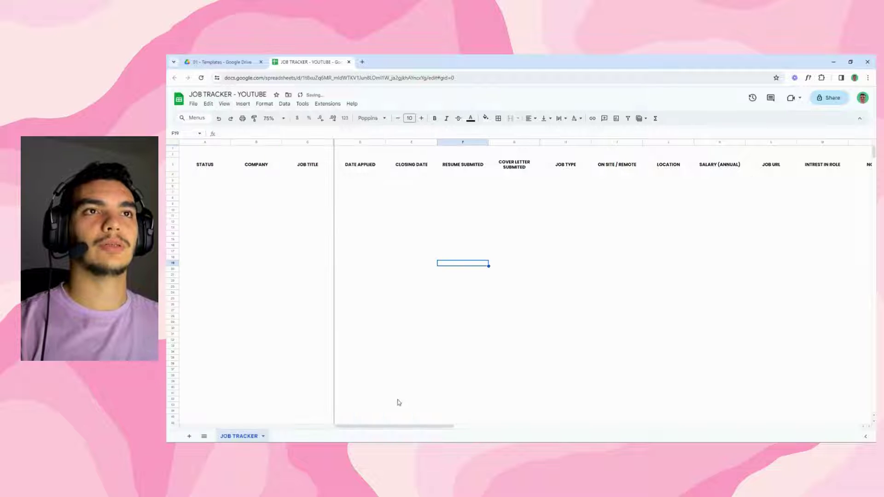
left_click_drag(381, 426, 207, 220)
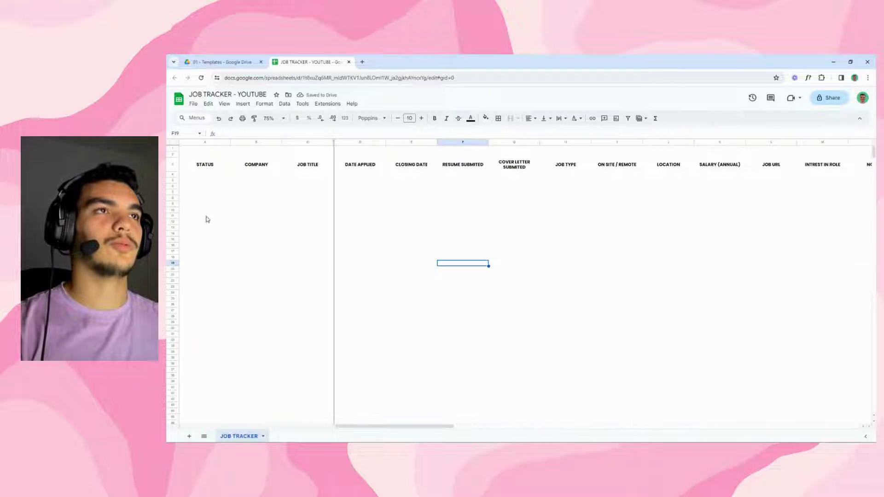
left_click(419, 322)
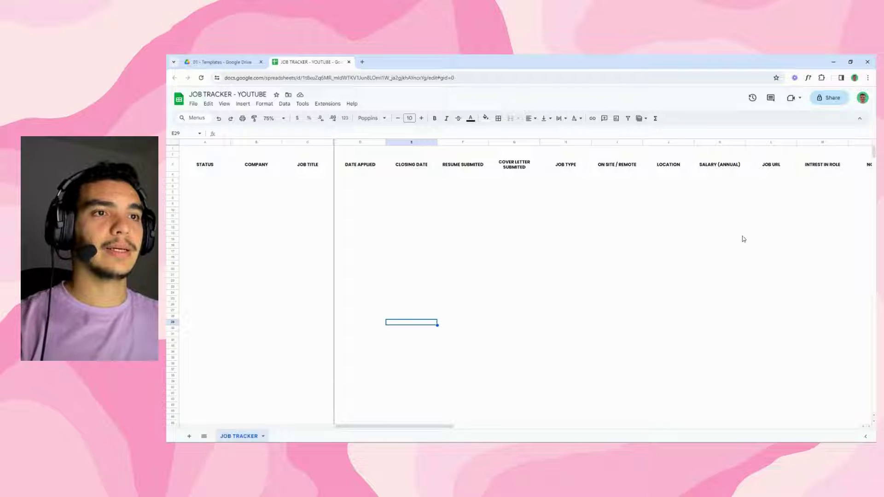
Step: Add a heavier black right border along the whole NOTES column N, which closes the application section
left_click_drag(415, 428, 475, 433)
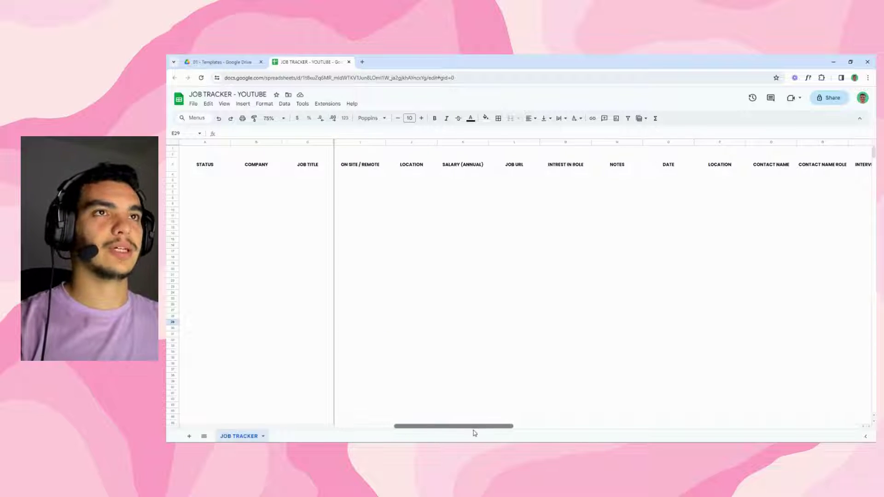
left_click(616, 144)
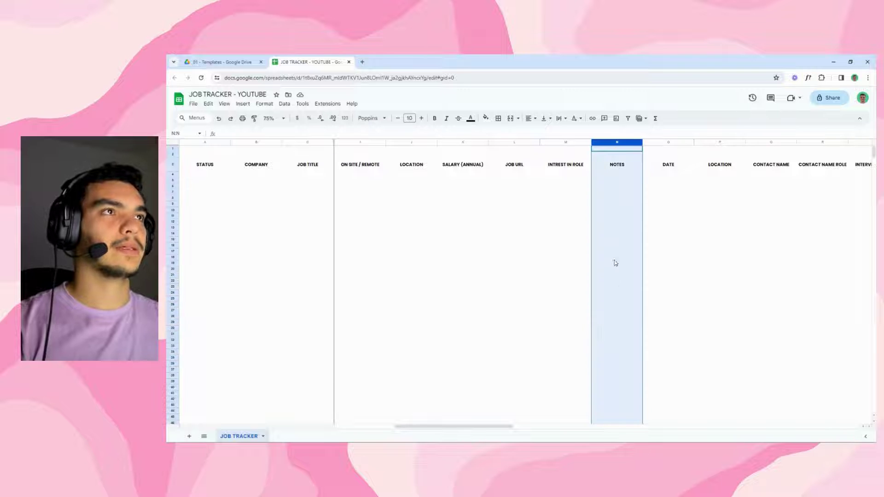
left_click(498, 119)
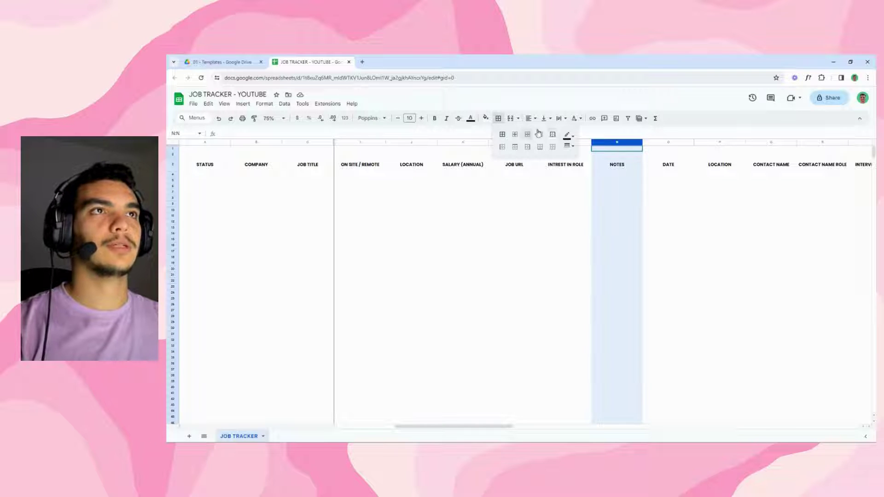
left_click(568, 135)
left_click(570, 146)
left_click(584, 167)
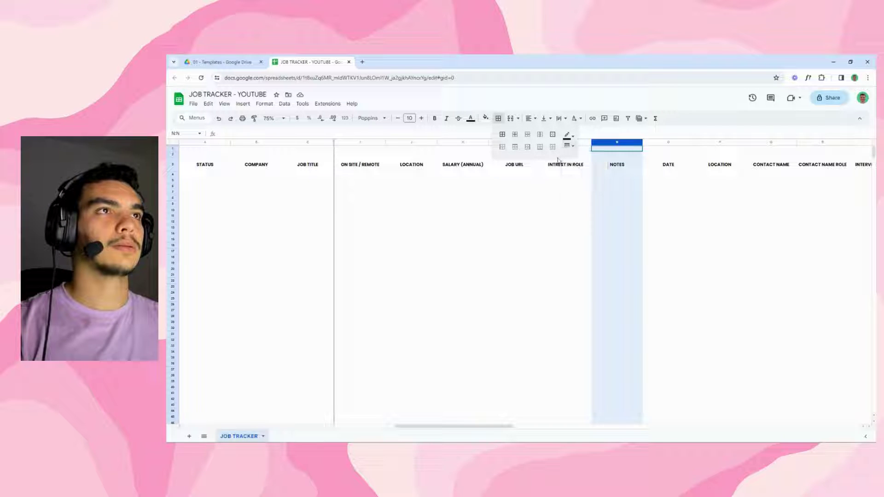
left_click(528, 147)
left_click(557, 279)
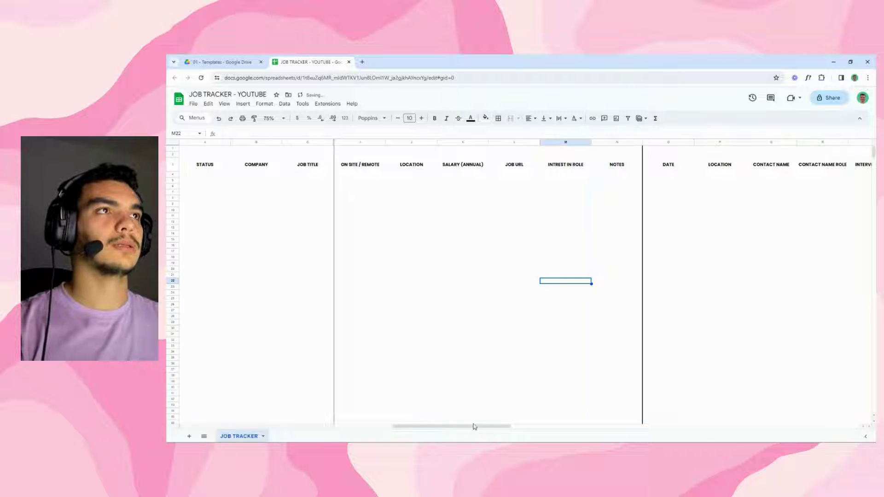
Step: Apply the same heavier right border to NOTES column U, at the end of the first interview section
left_click_drag(475, 427, 579, 427)
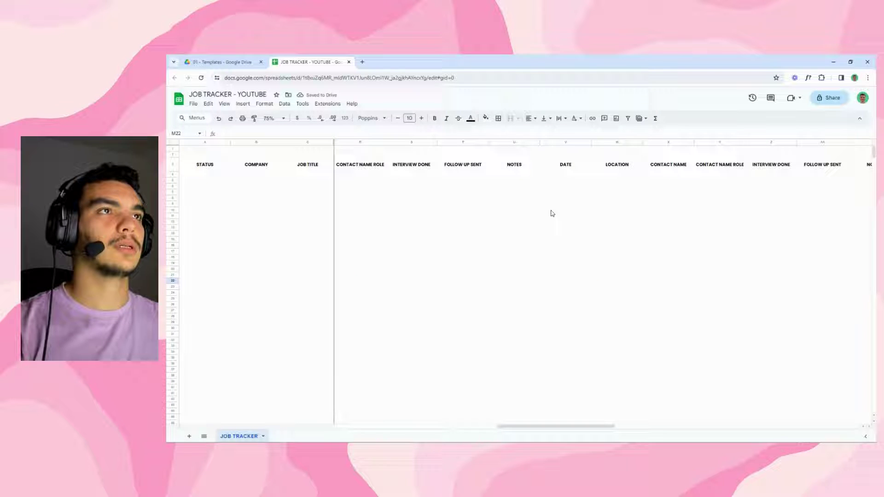
left_click(513, 143)
left_click(503, 122)
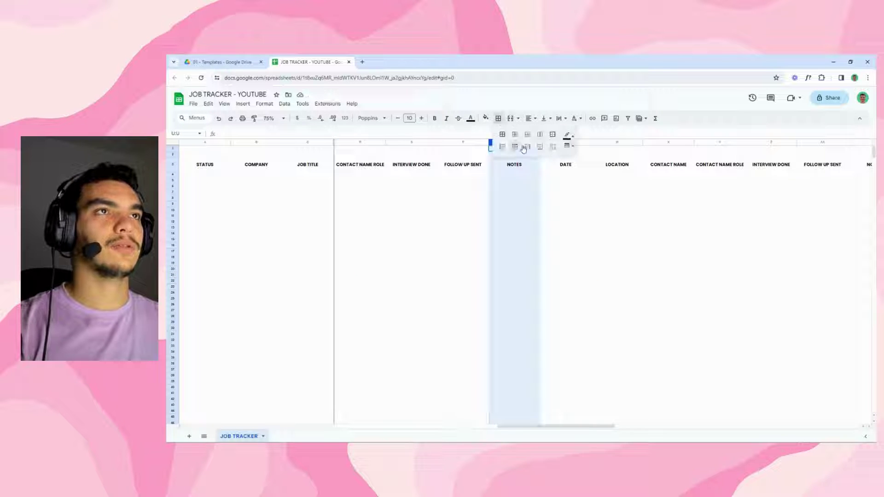
left_click(528, 148)
Step: Apply the same right border to NOTES column AB, closing the second interview section
left_click_drag(565, 427, 626, 427)
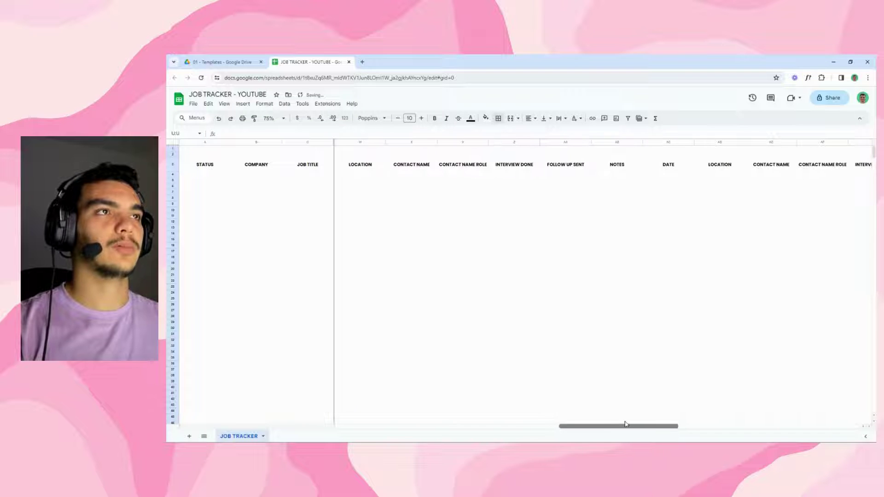
left_click(569, 143)
left_click(499, 119)
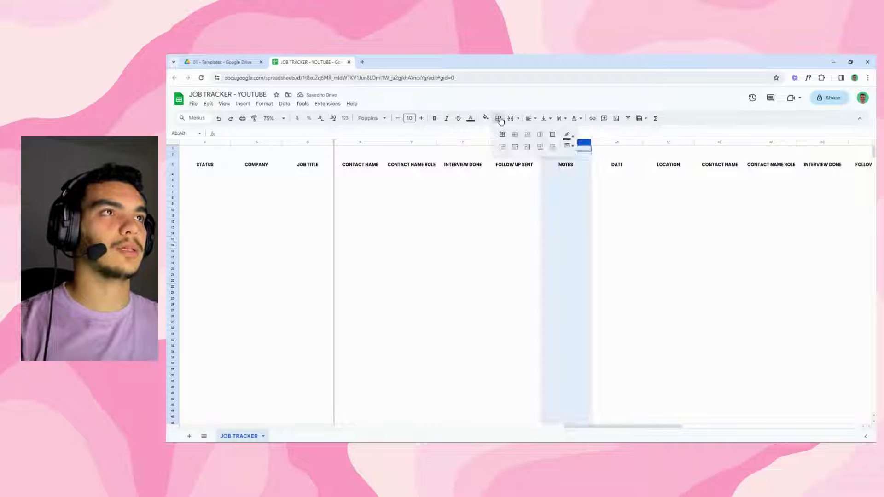
left_click(528, 147)
Step: Apply the same right border to NOTES column AI, separating the third interview section from the offer columns
left_click_drag(611, 427, 690, 427)
left_click(614, 144)
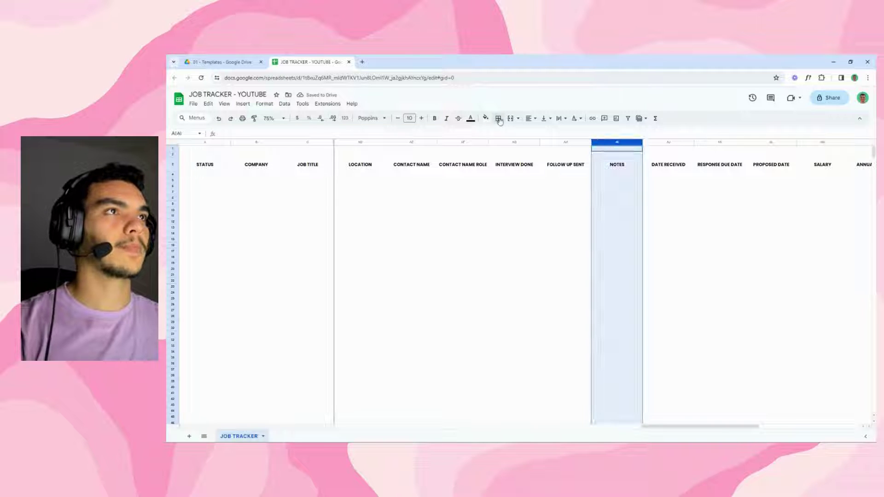
left_click(528, 150)
left_click(530, 251)
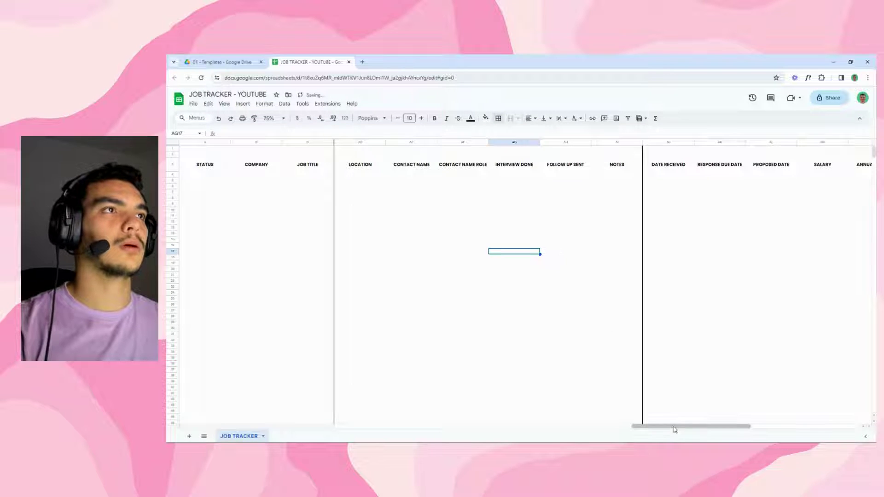
Step: Merge O1:U2 above the first interview section and enter the title INTERVIEW #01
left_click_drag(674, 429, 514, 430)
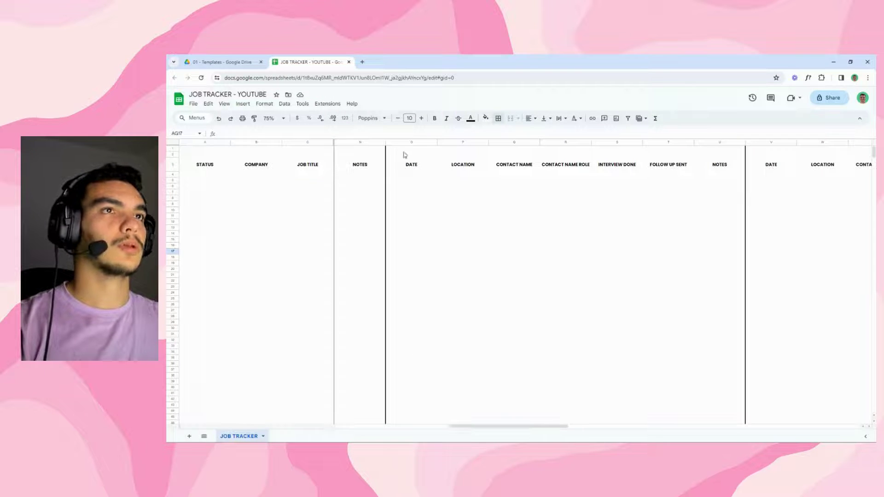
left_click_drag(408, 149, 730, 155)
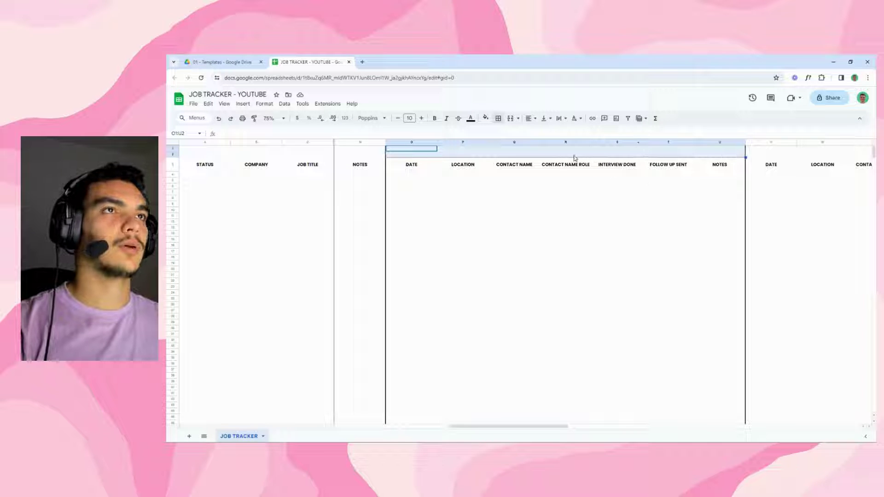
left_click(509, 120)
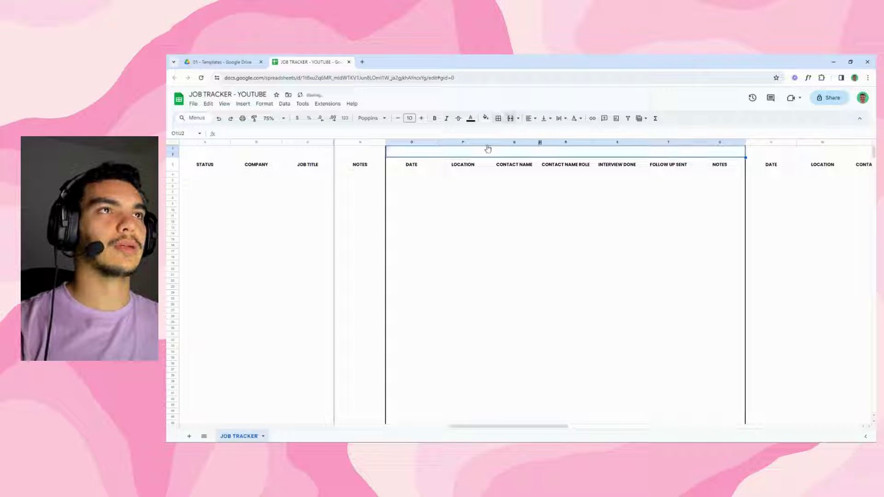
double_click(521, 151)
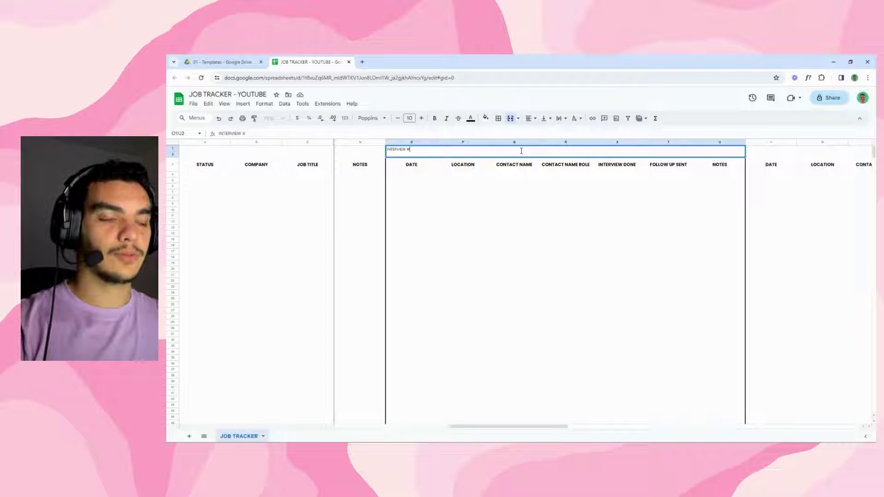
type("INTERVIEW #01")
left_click(487, 239)
Step: Copy the INTERVIEW #01 title block above the second interview section at column V and change its text to INTERVIEW #02
left_click(413, 154)
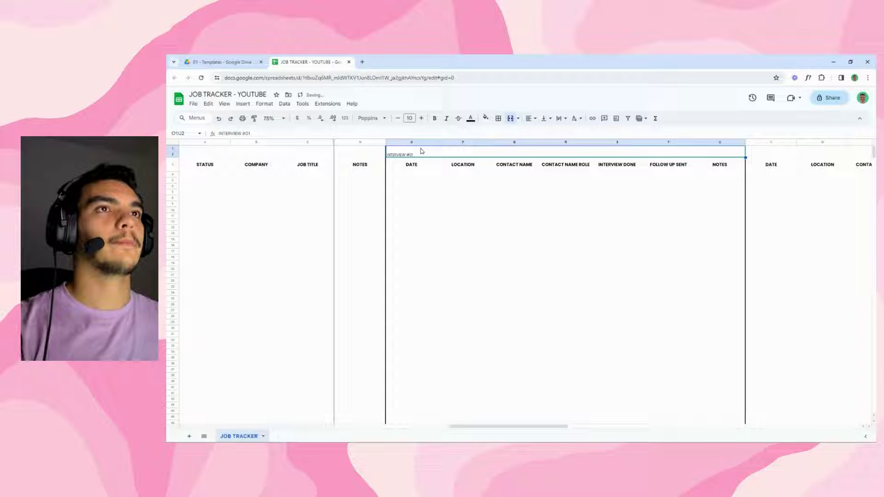
key("ctrl+c")
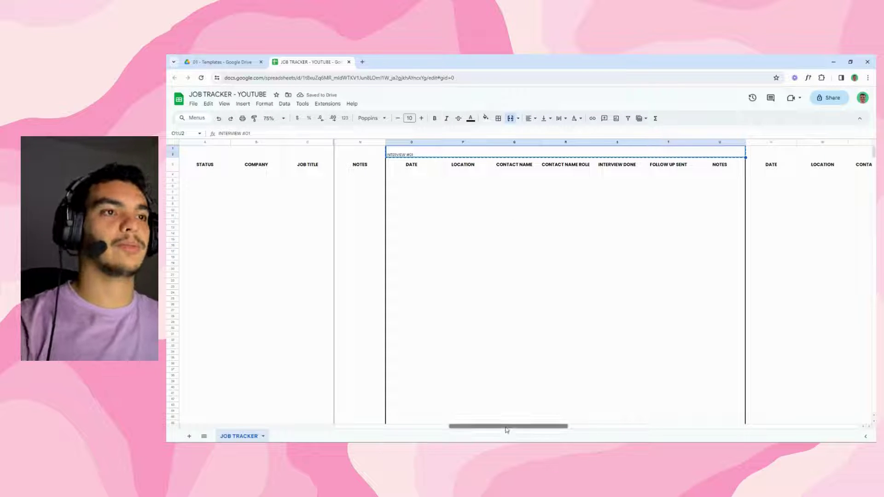
left_click_drag(507, 427, 574, 420)
left_click(478, 157)
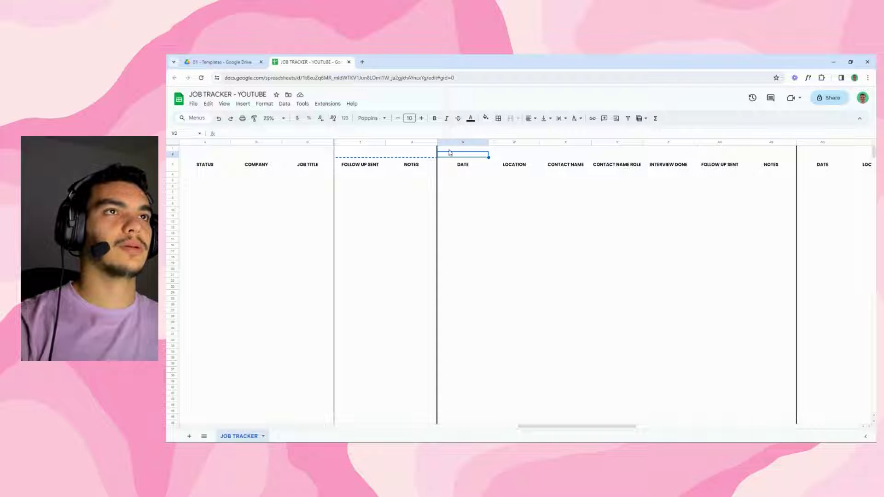
key("ctrl+v")
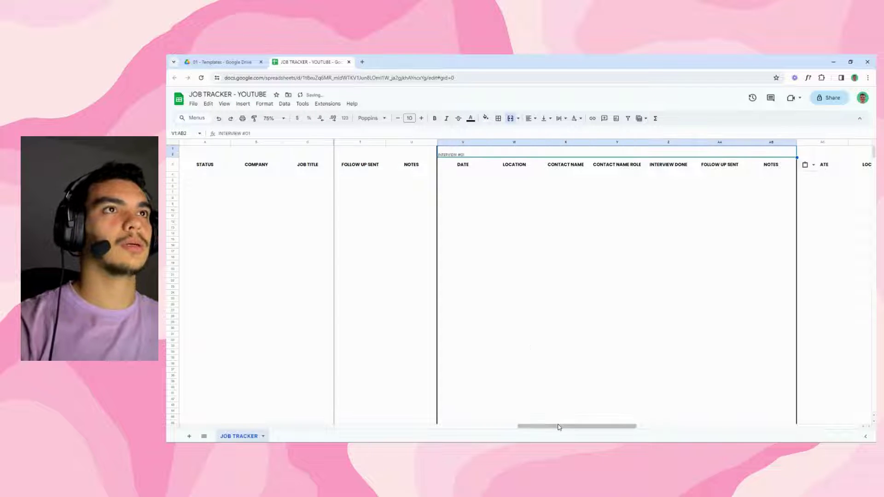
mouse_move(560, 427)
left_mouse_down()
mouse_move(600, 428)
mouse_move(565, 426)
left_mouse_up()
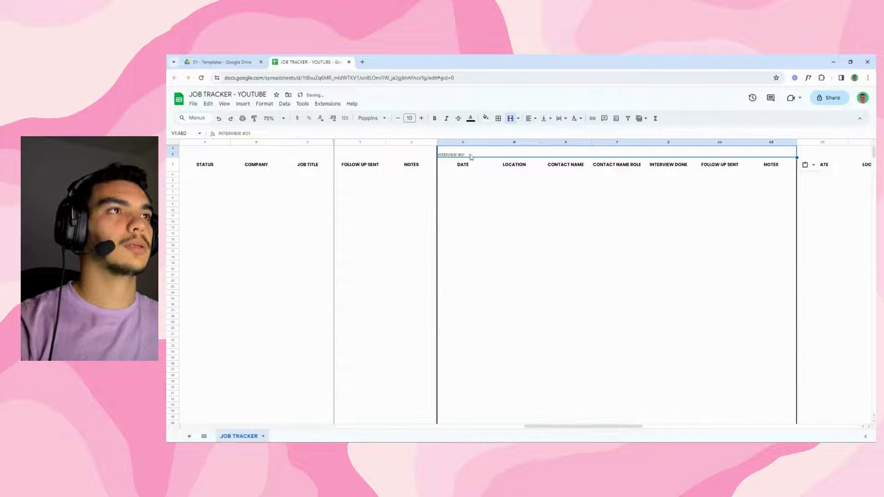
left_click(306, 132)
key("BackSpace")
type("2")
key("Return")
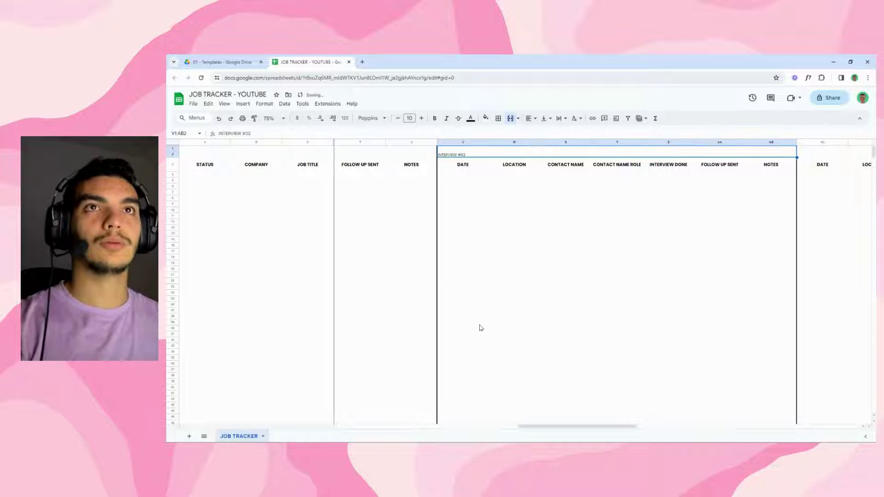
Step: Paste the copied title block above the third interview section at column AC and change its text to INTERVIEW #03
left_click_drag(555, 427, 627, 427)
left_click(496, 151)
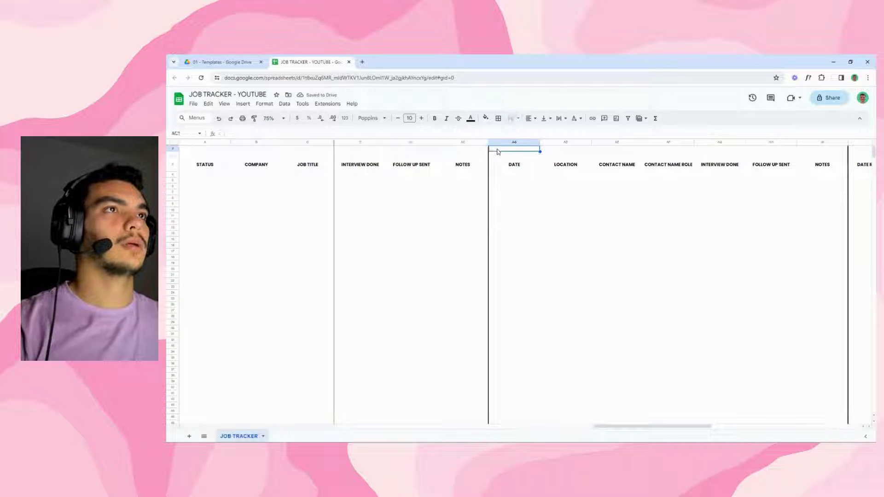
key("ctrl+v")
left_click(279, 133)
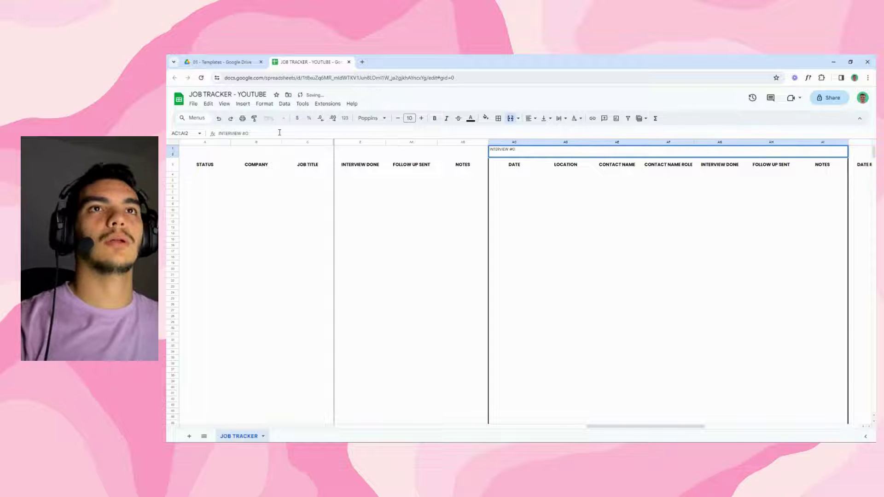
left_click(566, 358)
Step: Merge AJ1:AQ2 above the offer columns and enter the title OFFER STAGE
left_click_drag(632, 426, 723, 431)
left_click_drag(452, 150, 847, 155)
left_click(512, 118)
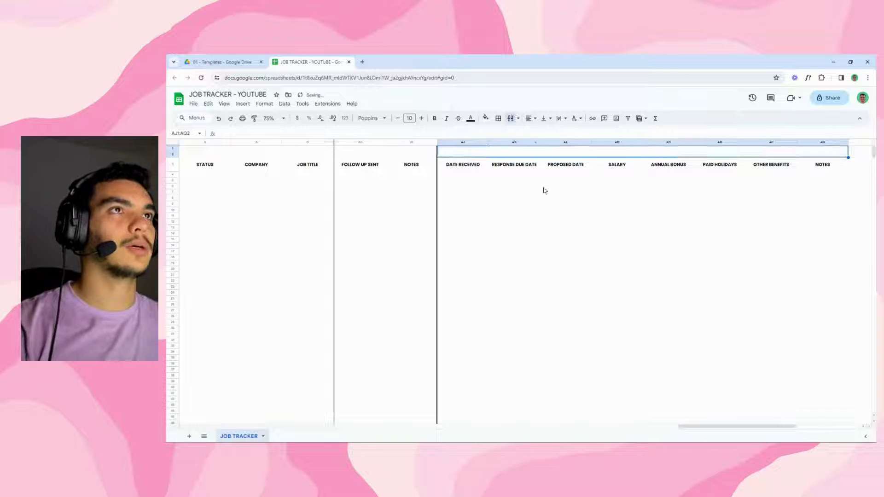
left_click(548, 203)
double_click(538, 156)
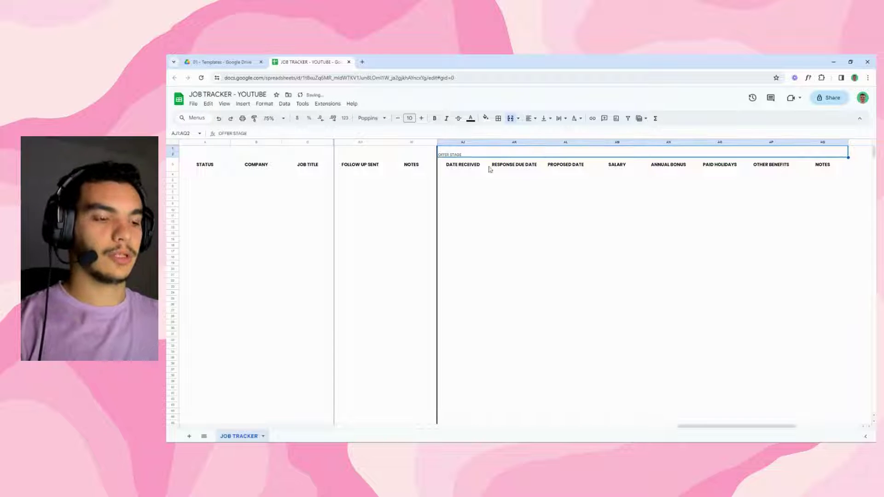
left_click(511, 270)
Step: Set the font size of the three interview titles and the offer title, O1:AQ2, to 12
left_click_drag(764, 430, 402, 442)
scroll(425, 236, "right", 10)
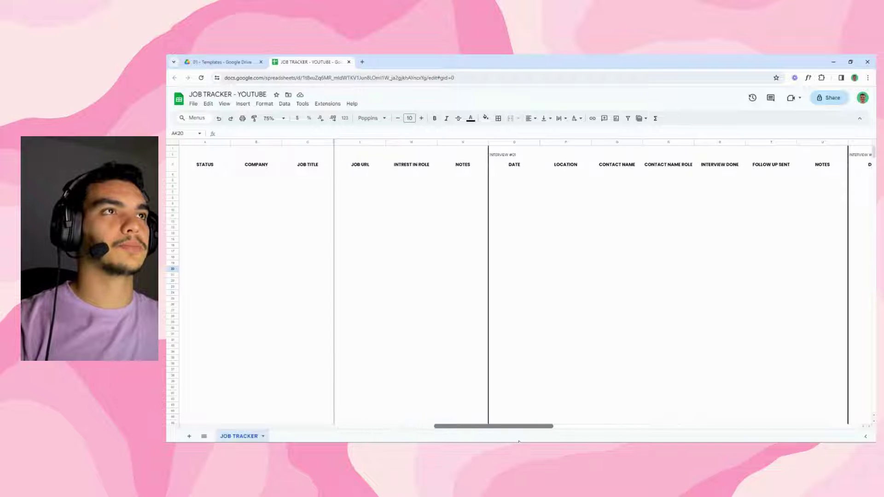
left_click(374, 156)
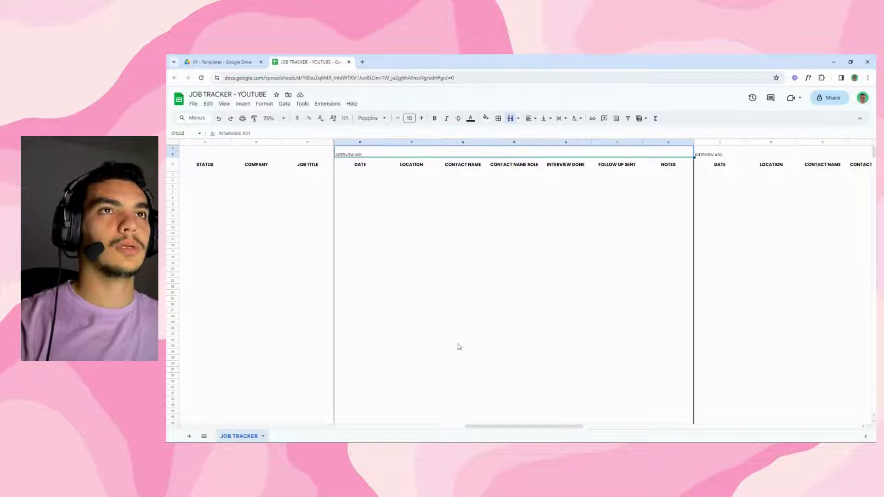
left_click_drag(507, 426, 682, 426)
left_click(520, 160)
left_click(564, 155, "shift")
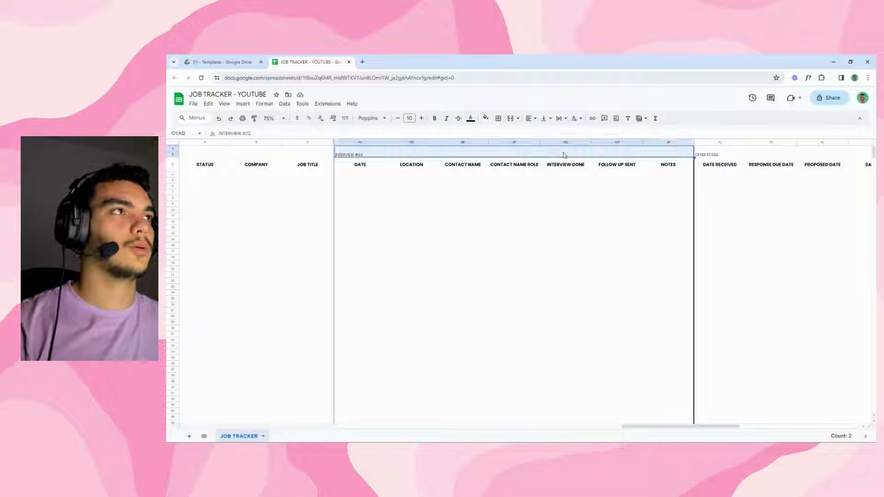
left_click(734, 155, "shift")
left_click(422, 120)
left_click(422, 119)
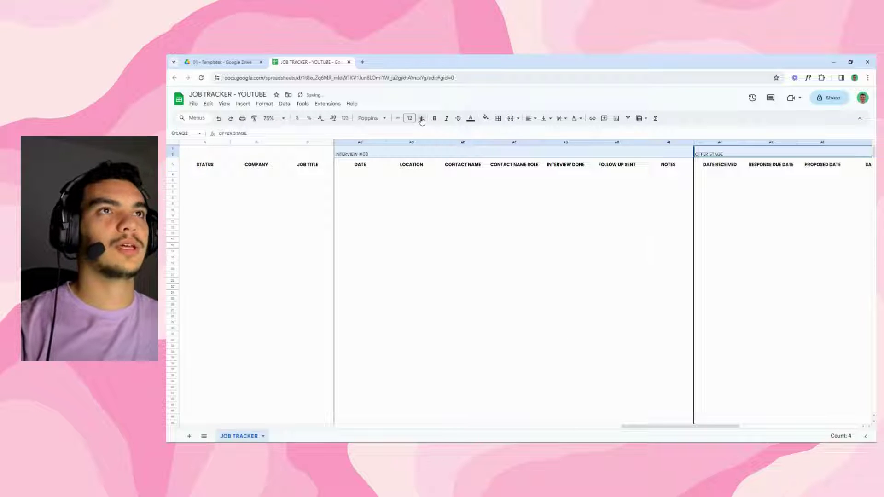
Step: Make the interview and offer titles bold and center them horizontally and vertically, leaving the text color black
left_click(435, 119)
left_click(543, 132)
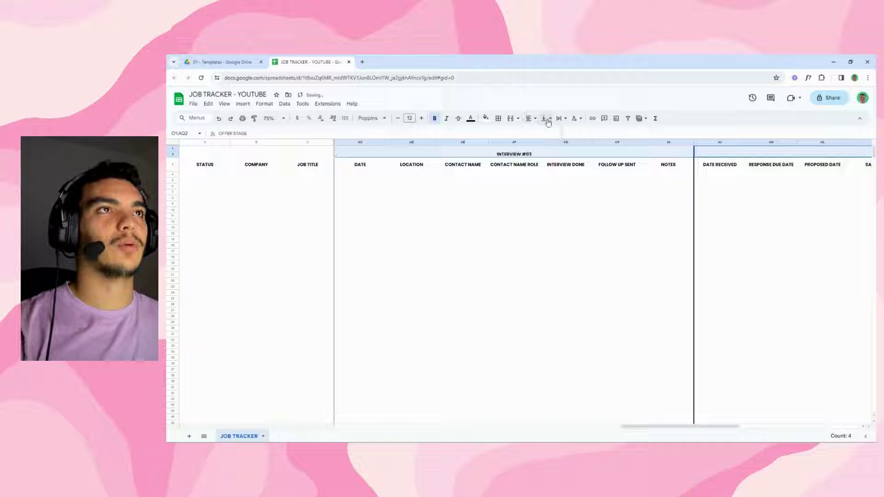
left_click(470, 118)
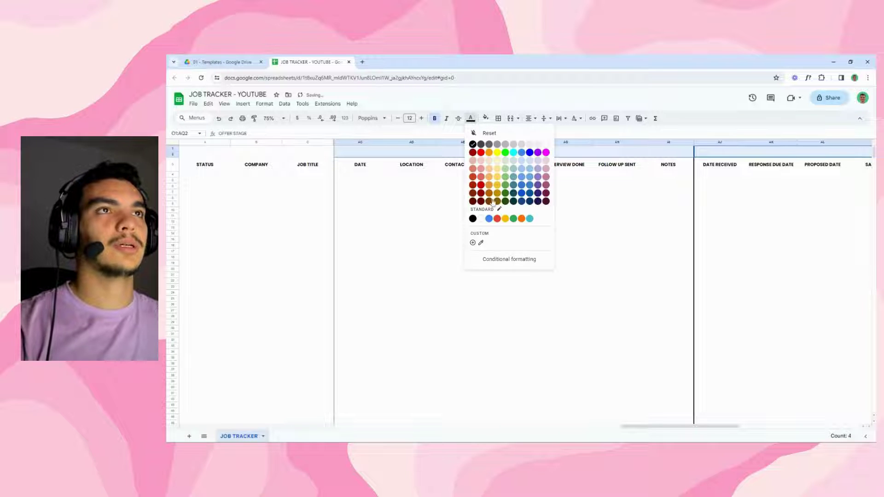
left_click(435, 235)
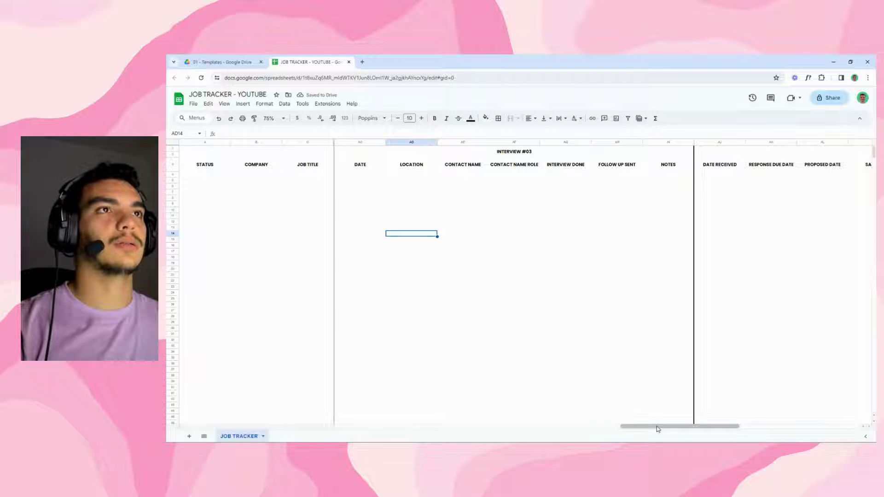
Step: Merge D1:N2 above the application columns and enter the title APPLICATION
left_click_drag(657, 427, 352, 432)
left_click_drag(354, 151, 783, 158)
left_click(510, 119)
type("Ap")
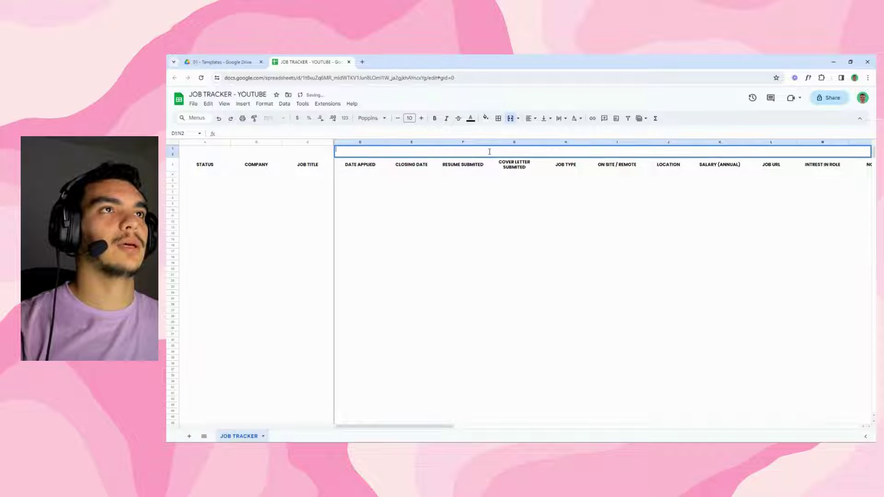
type("PLICATION")
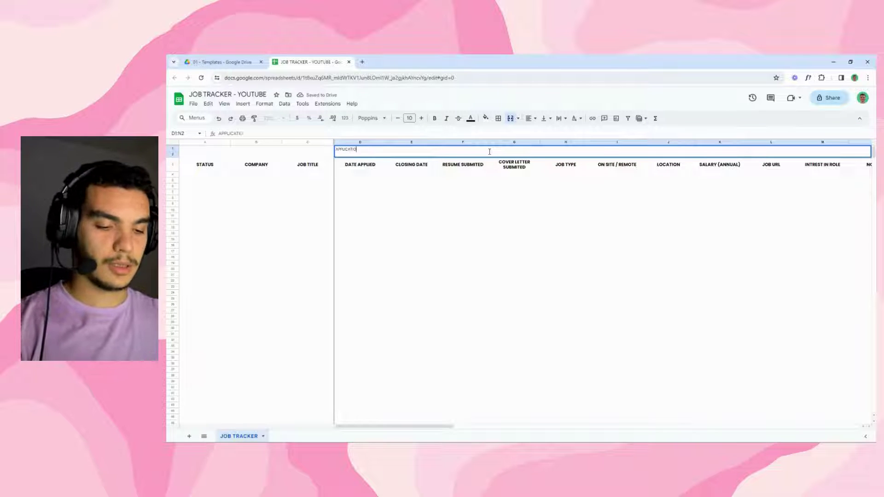
left_click(490, 233)
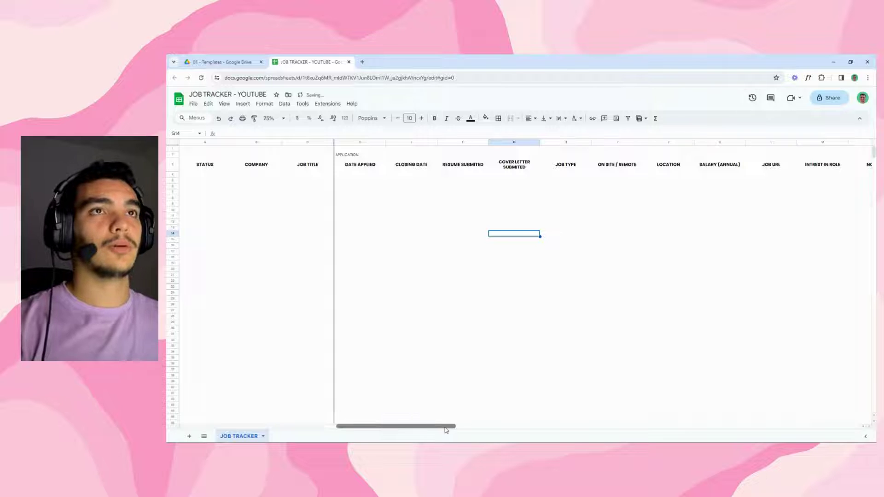
Step: Copy the formatting of the INTERVIEW #01 title onto the APPLICATION title
left_click_drag(447, 426, 515, 426)
left_click(766, 154)
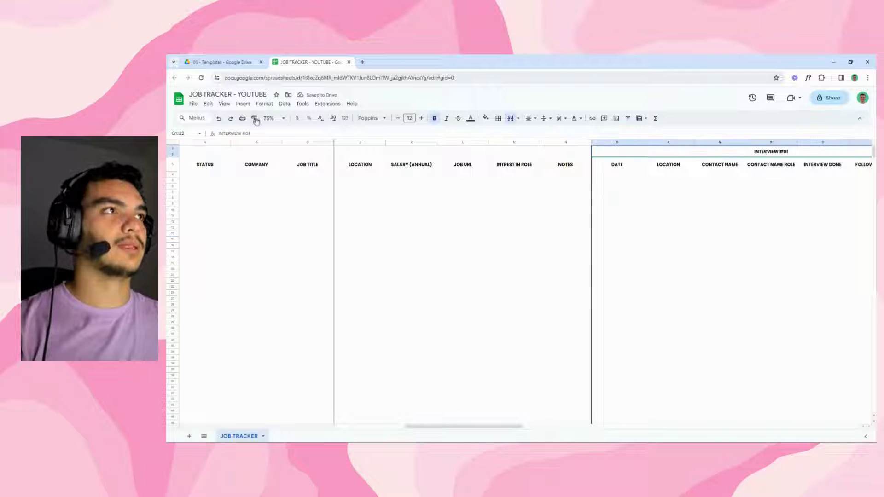
left_click(255, 119)
left_click_drag(466, 426, 395, 427)
left_click(356, 155)
left_click(531, 276)
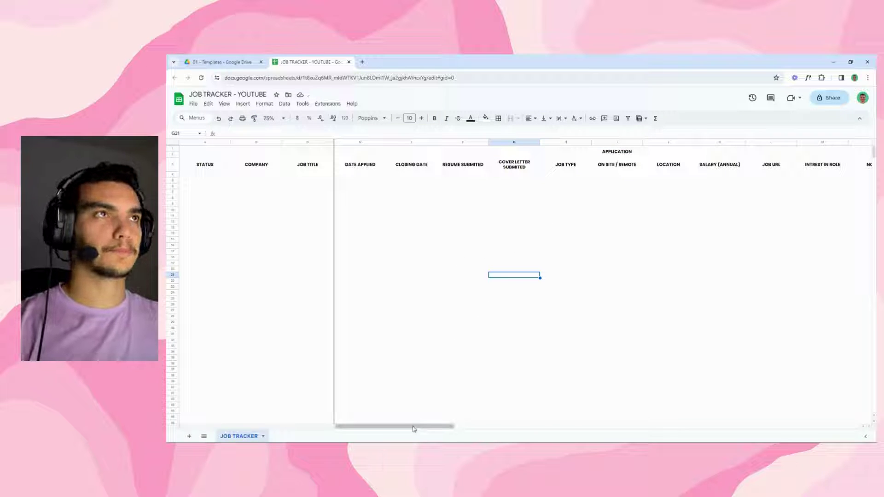
left_click_drag(417, 427, 383, 321)
Step: Open the Color Hunt website in a new browser tab and show its popular palettes
left_click(363, 63)
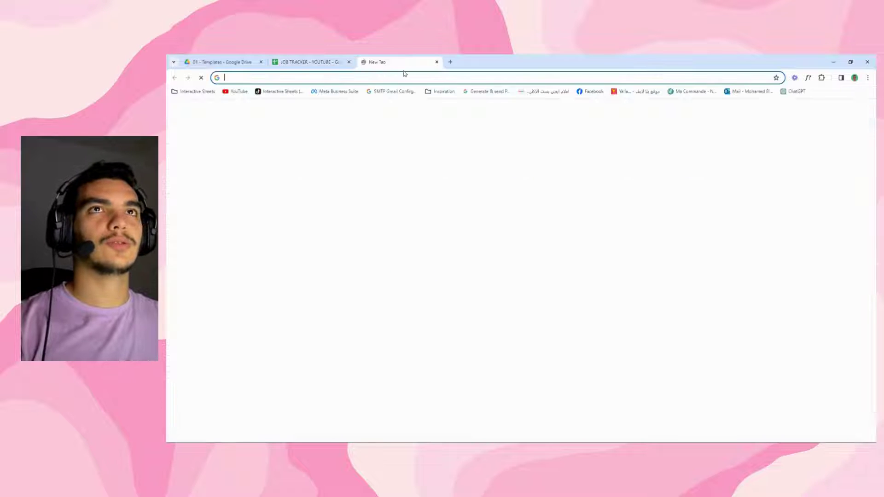
type("co")
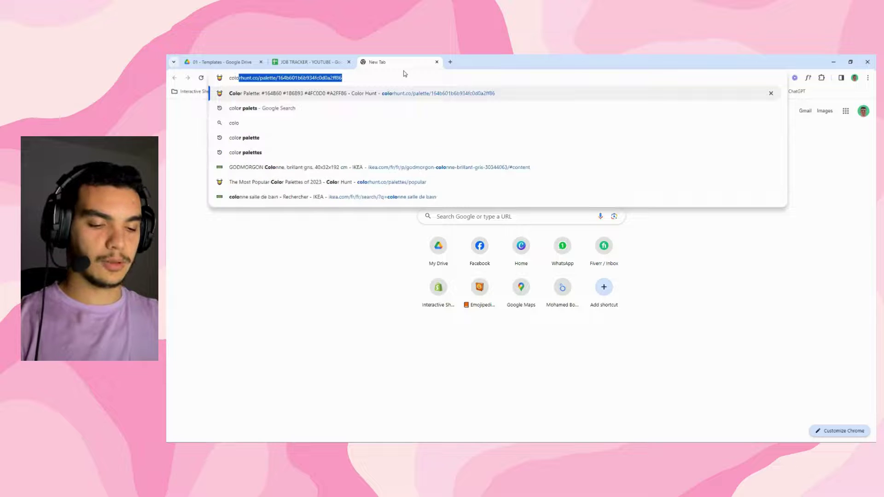
key("Return")
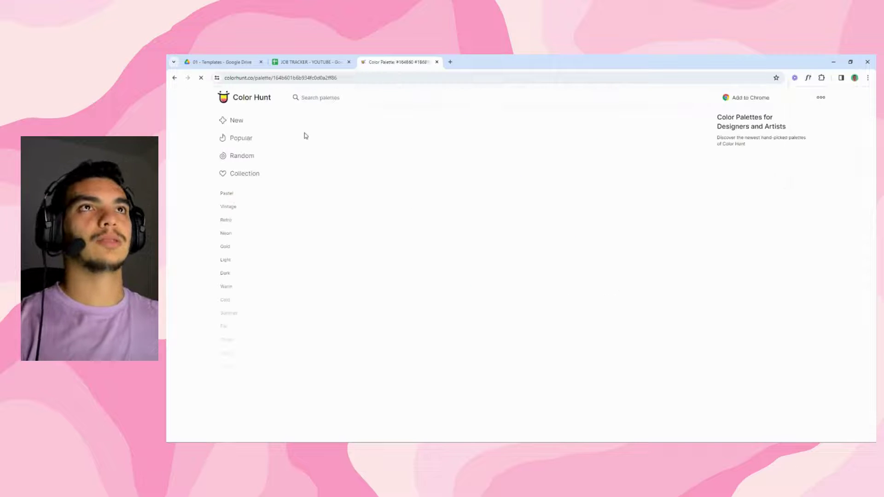
left_click(238, 100)
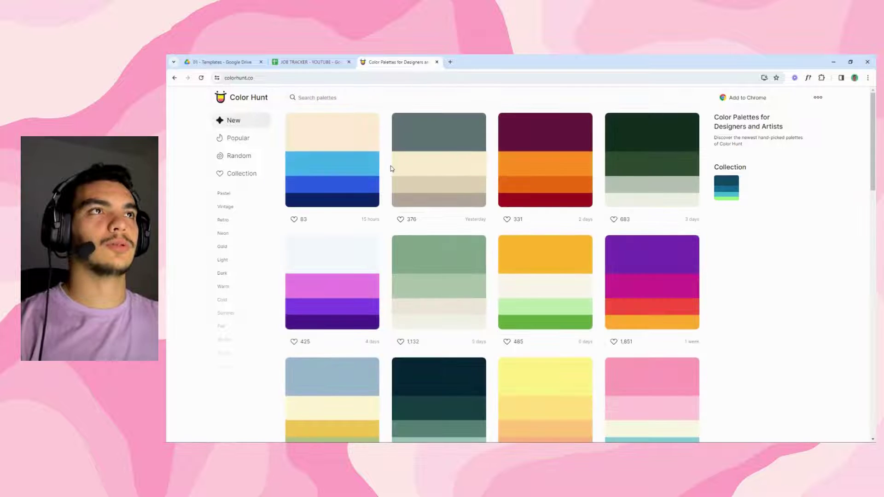
left_click(238, 139)
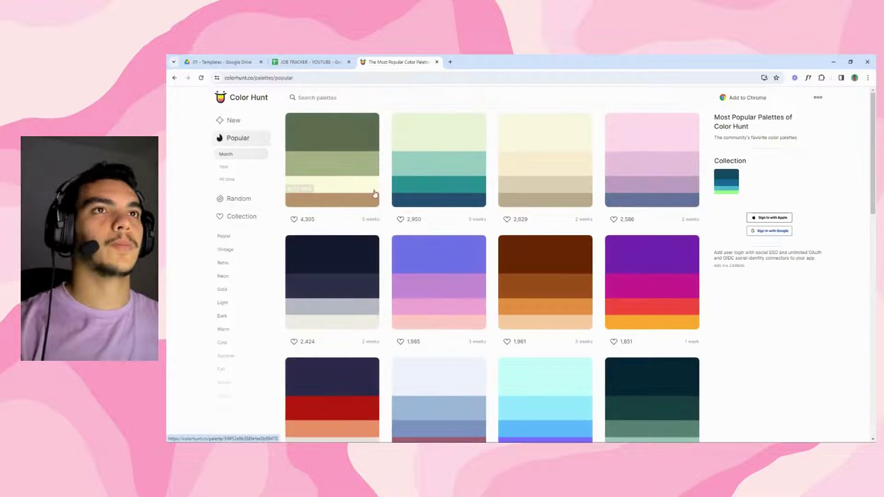
Step: Look through the month's popular palettes for a suitable color scheme and return to the job tracker spreadsheet
scroll(404, 216, "down", 2)
scroll(404, 216, "down", 15)
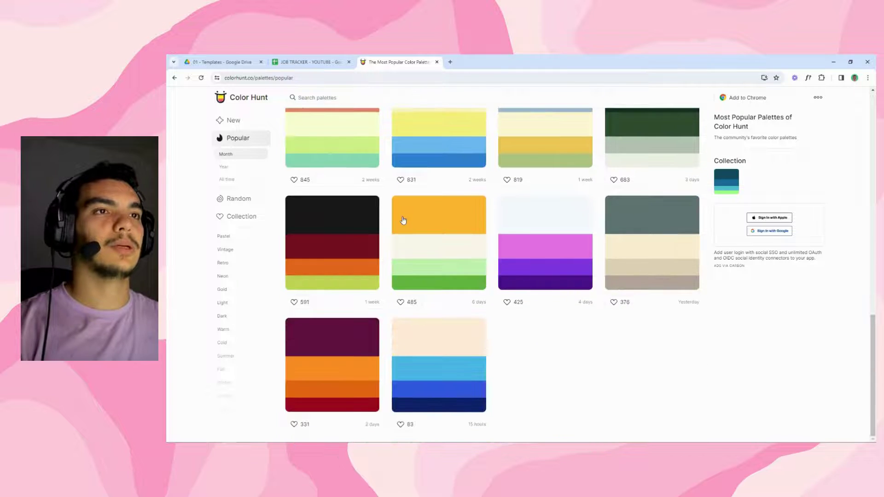
scroll(403, 220, "up", 10)
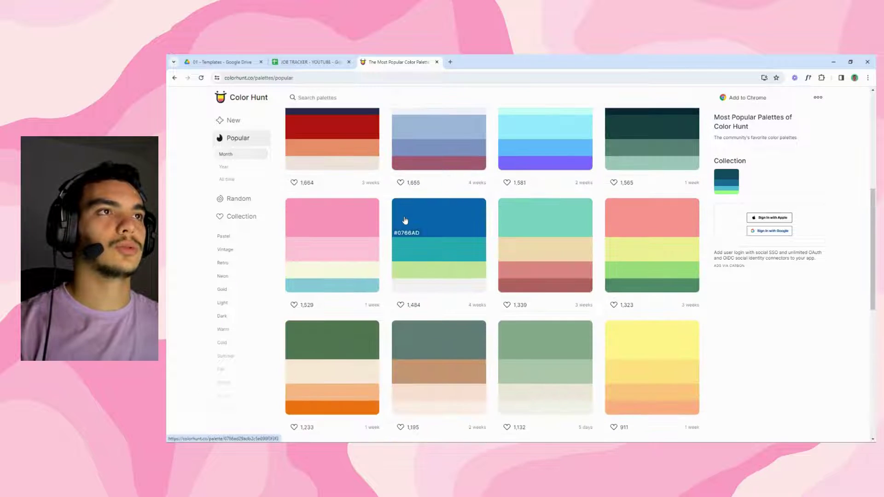
scroll(404, 220, "up", 5)
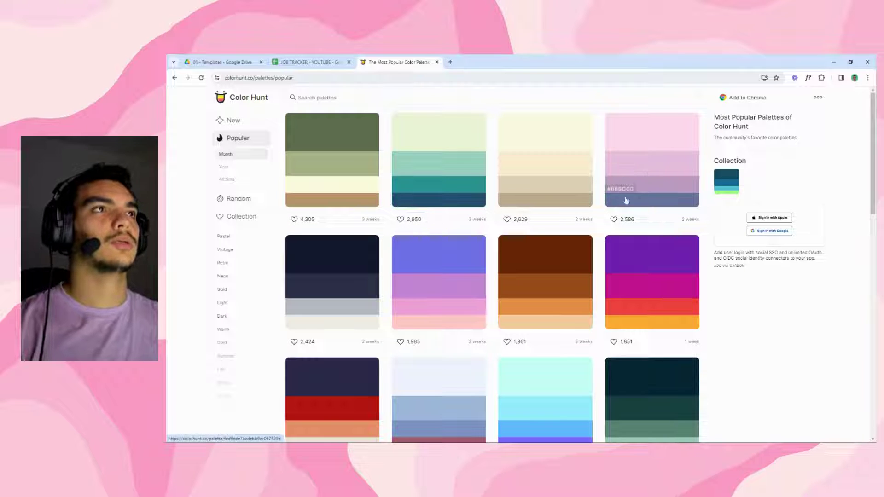
left_click(311, 62)
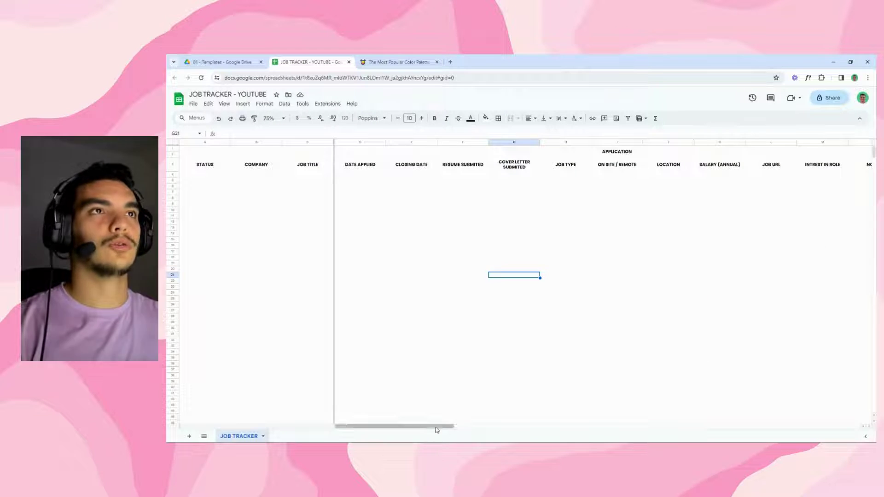
Step: Copy the pale green from the second popular Color Hunt palette and fill the OFFER STAGE headers AJ3:AQ3 with it
left_click_drag(438, 427, 806, 429)
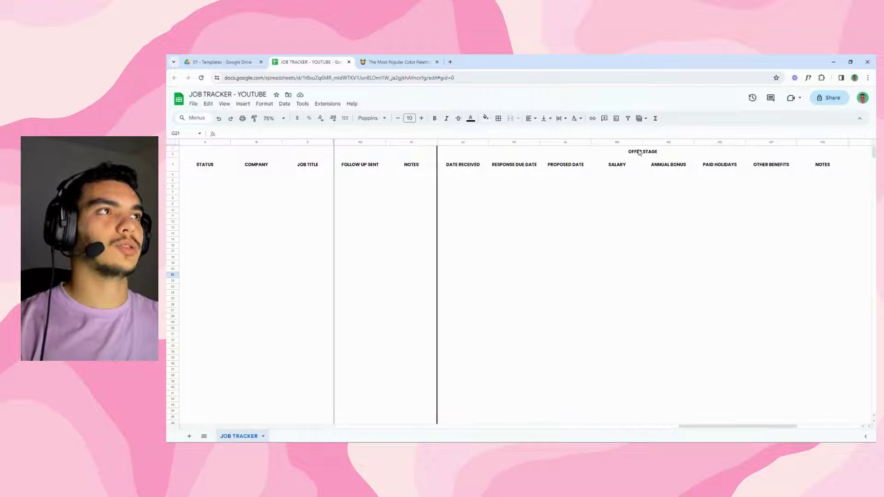
left_click(398, 62)
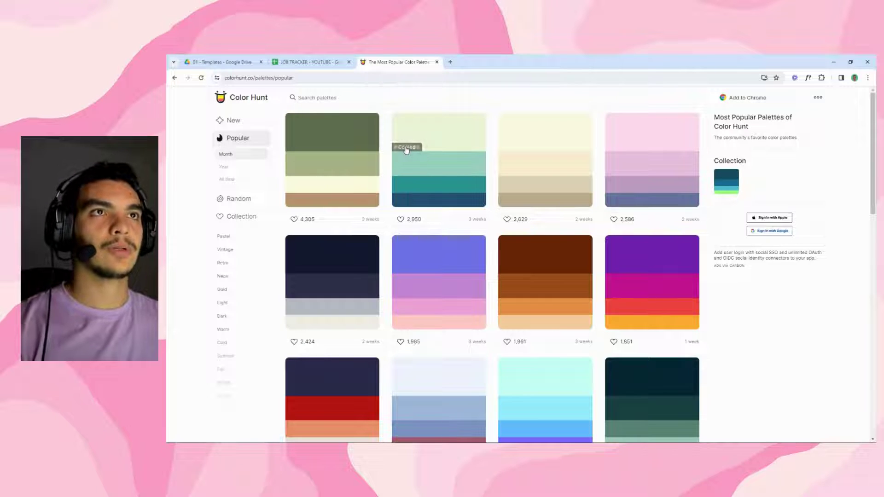
left_click(310, 64)
left_click_drag(482, 171, 842, 169)
left_click(486, 118)
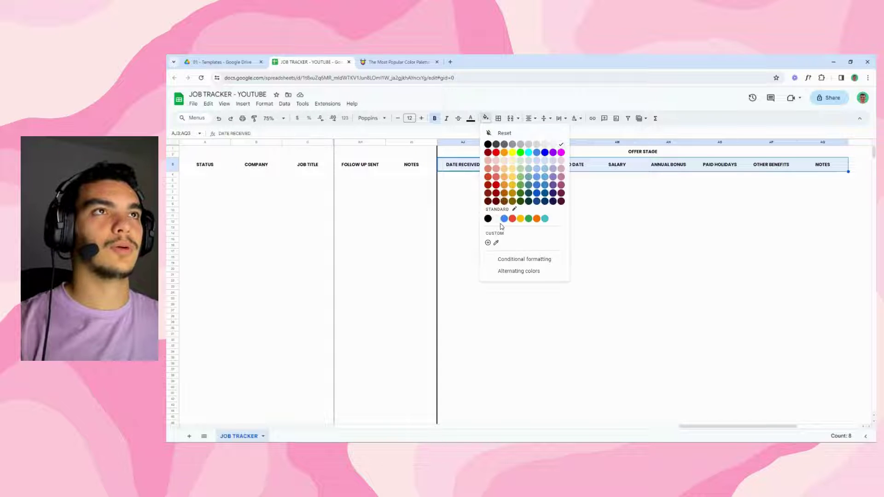
left_click(488, 244)
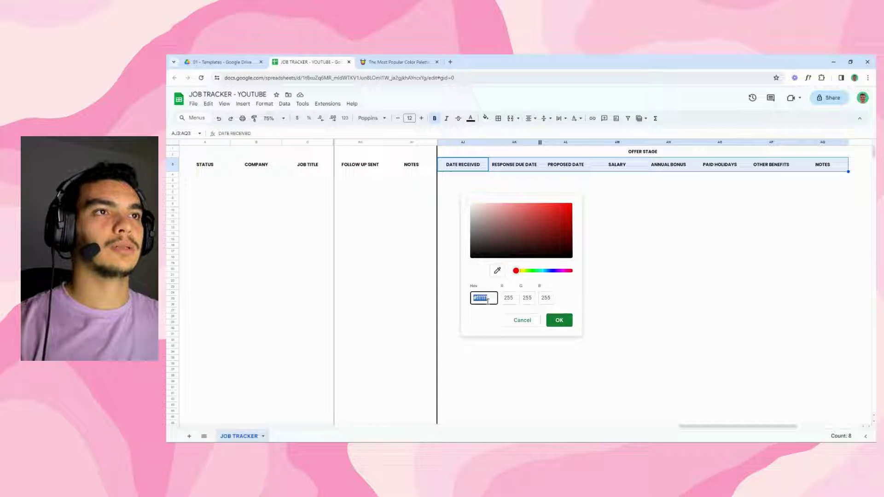
key("ctrl+v")
left_click(558, 321)
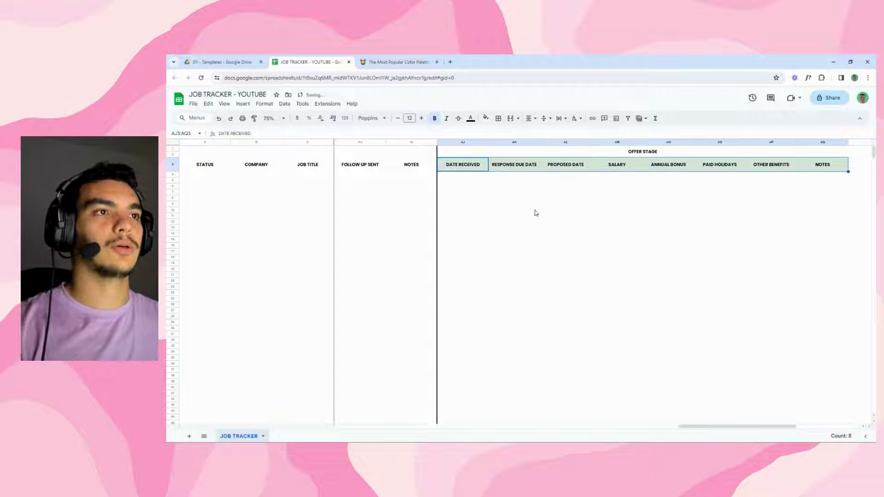
left_click(535, 211)
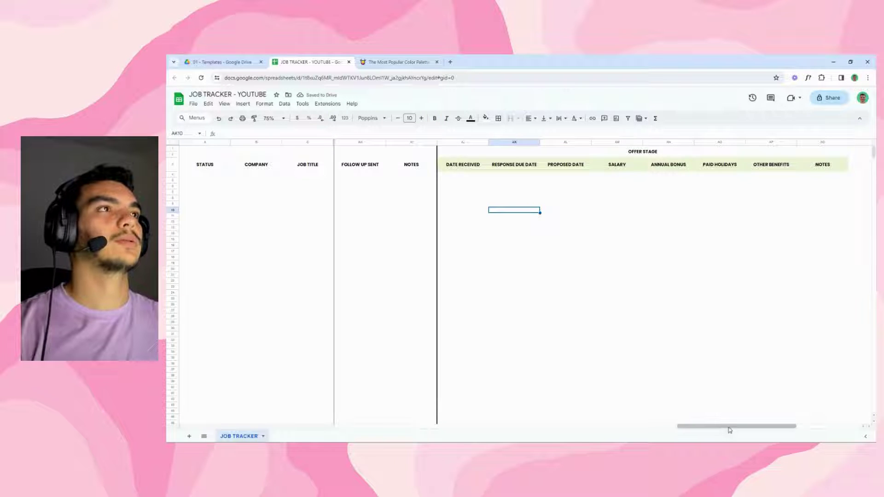
Step: Copy the light pink FED9ED from the pink-purple Color Hunt palette and fill the INTERVIEW #01 headers O3:U3 with it
left_click_drag(730, 427, 695, 416)
left_click(396, 62)
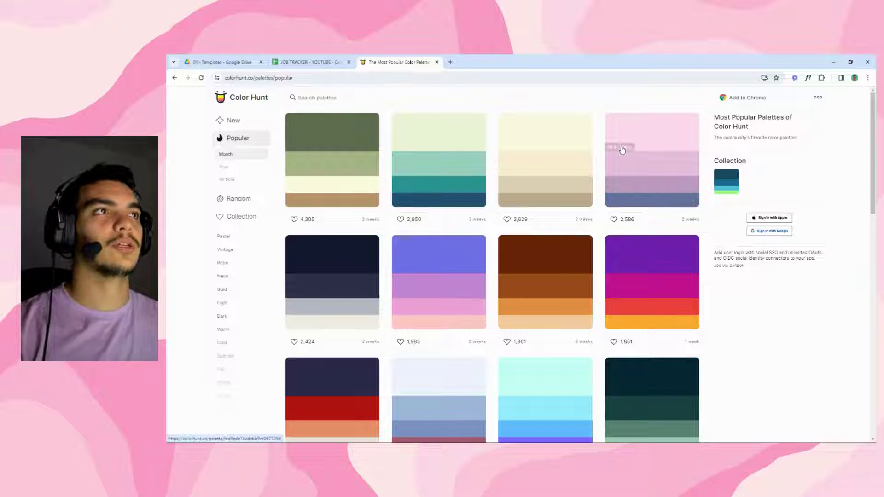
left_click(306, 62)
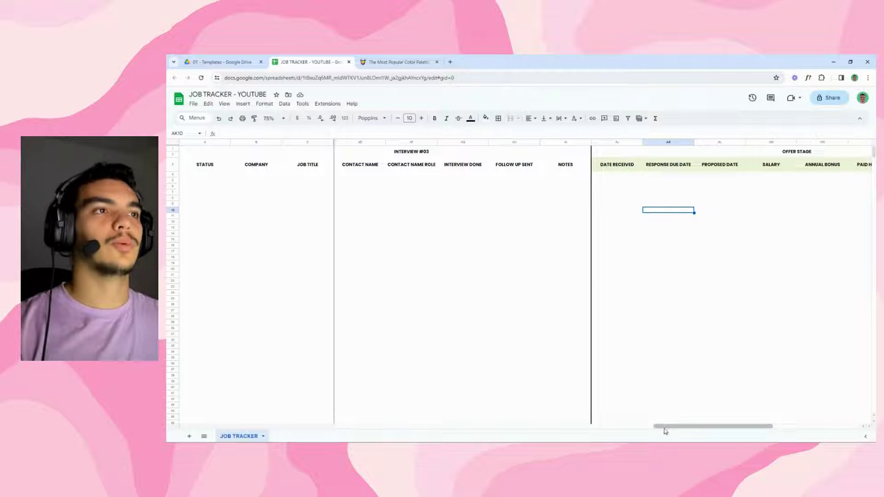
left_click_drag(663, 427, 463, 427)
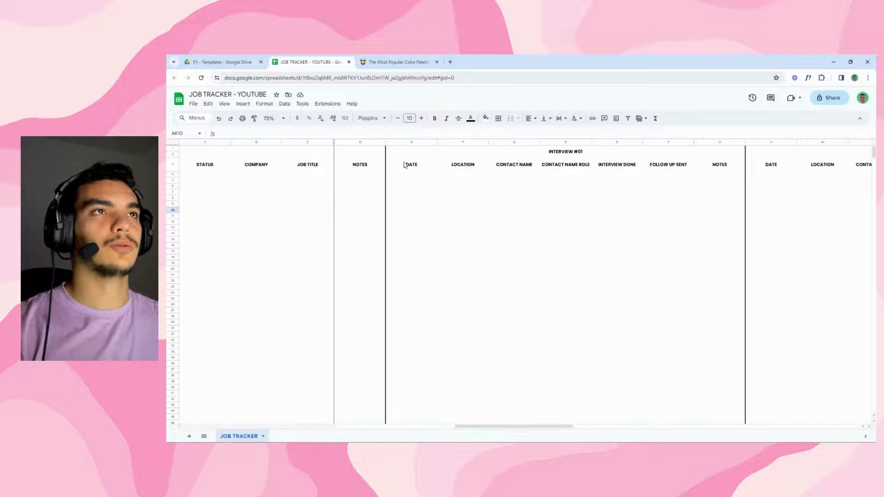
left_click_drag(404, 166, 715, 170)
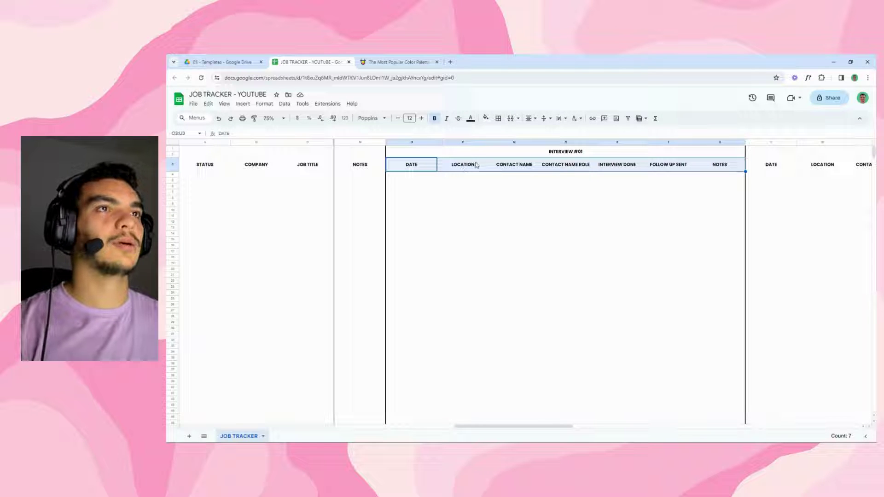
left_click(485, 118)
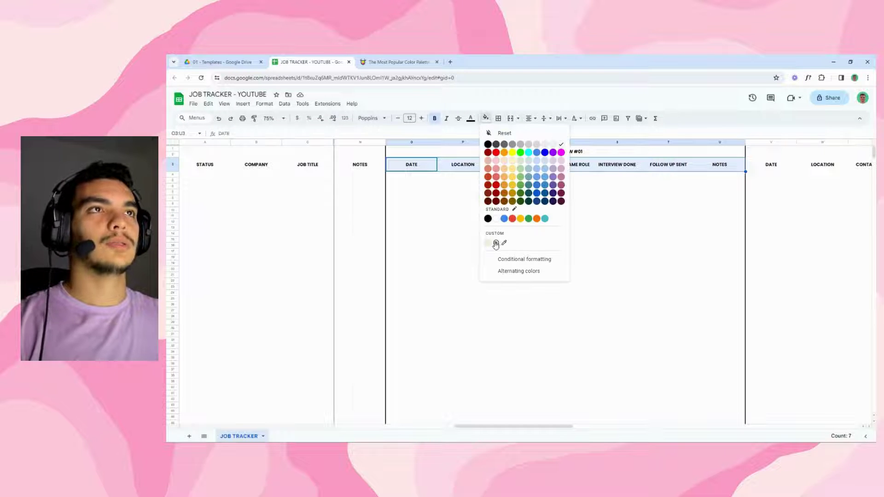
left_click(496, 245)
key("ctrl+v")
left_click(559, 320)
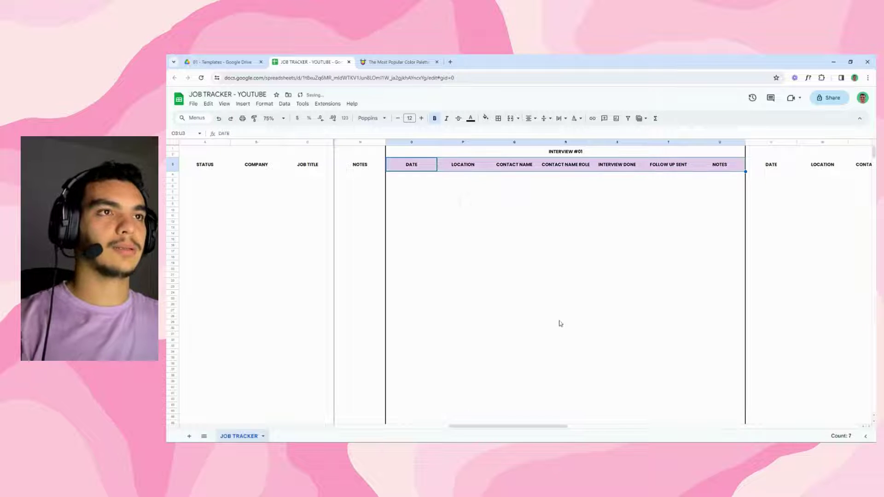
left_click(567, 275)
Step: Fill the INTERVIEW #02 headers V3:AB3 with the palette's second color, custom hex E7BCDE
key("ctrl+Tab")
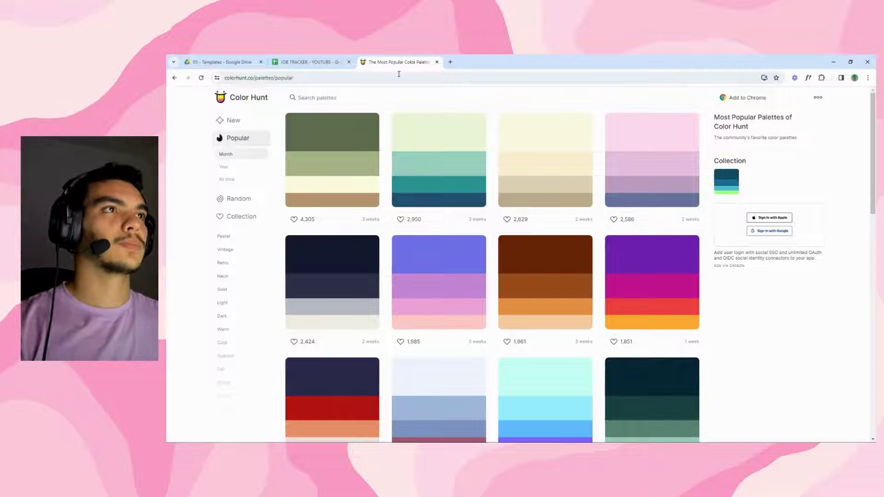
left_click(329, 67)
left_click_drag(523, 428, 600, 428)
left_click_drag(464, 166, 760, 167)
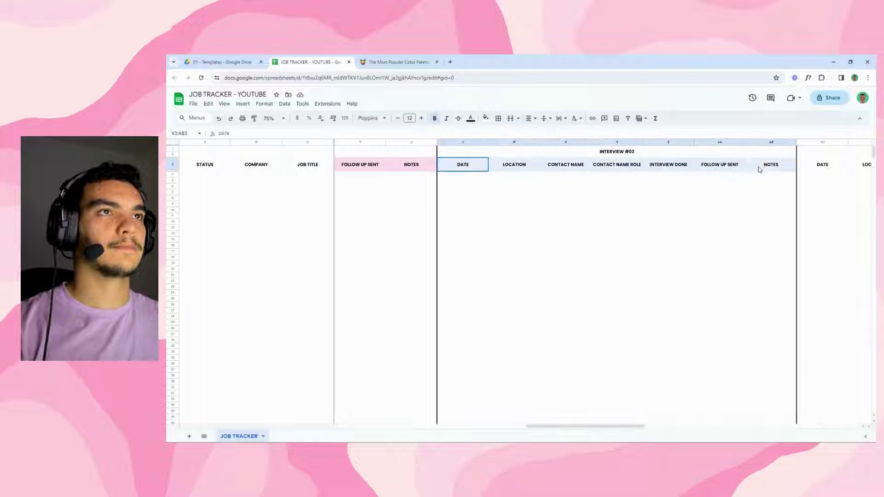
left_click(487, 118)
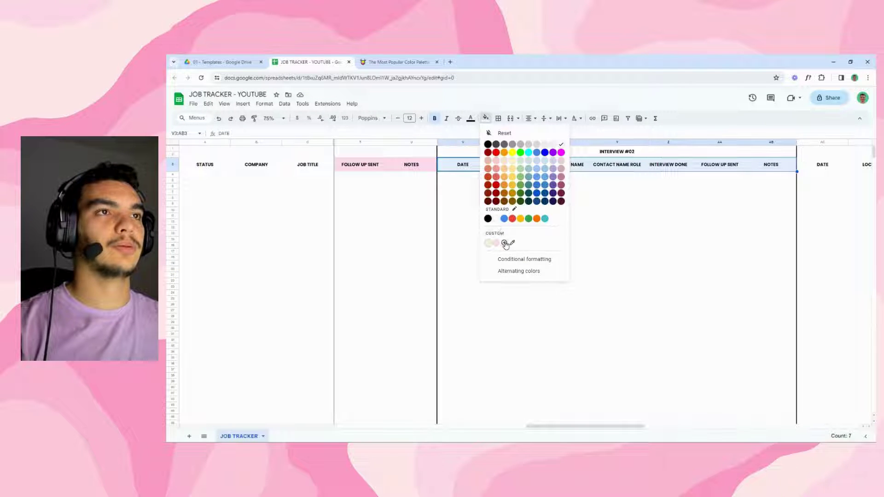
left_click(507, 240)
type("E7BC0E")
left_click(559, 320)
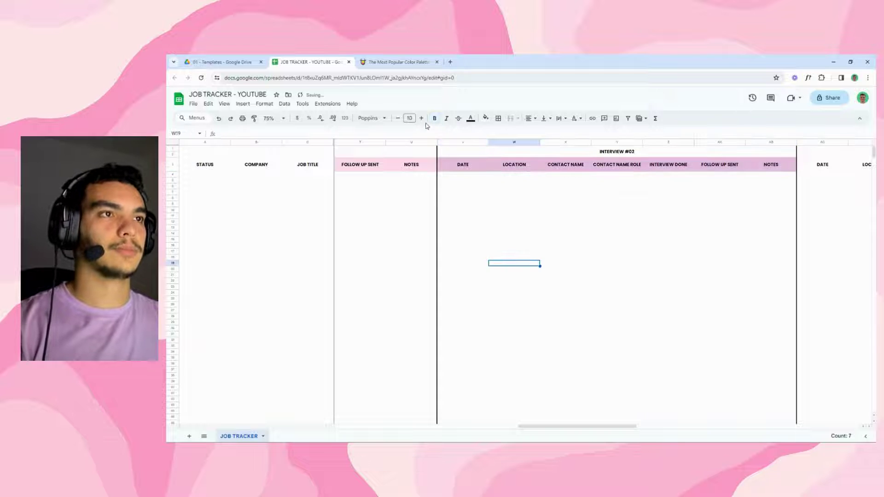
Step: Copy the same palette's third color and fill the INTERVIEW #03 headers AC3:AI3 with custom hex BB9CC0
left_click(395, 62)
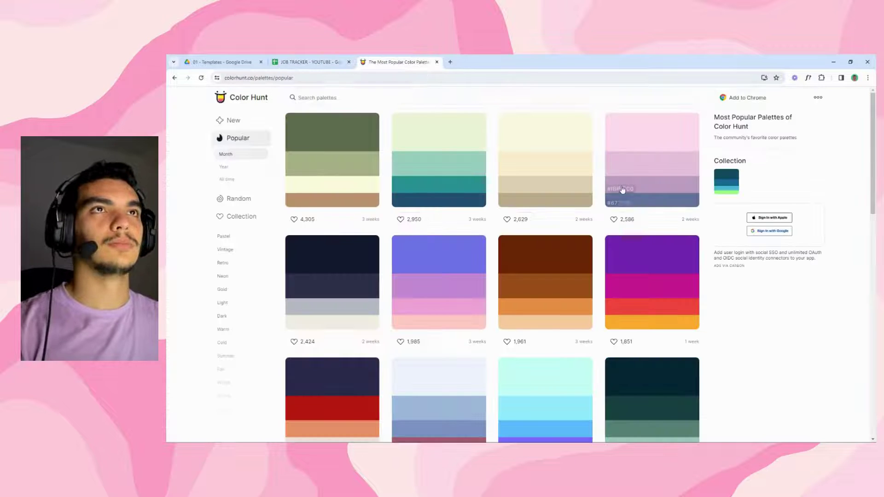
left_click(307, 62)
scroll(567, 277, "right", 5)
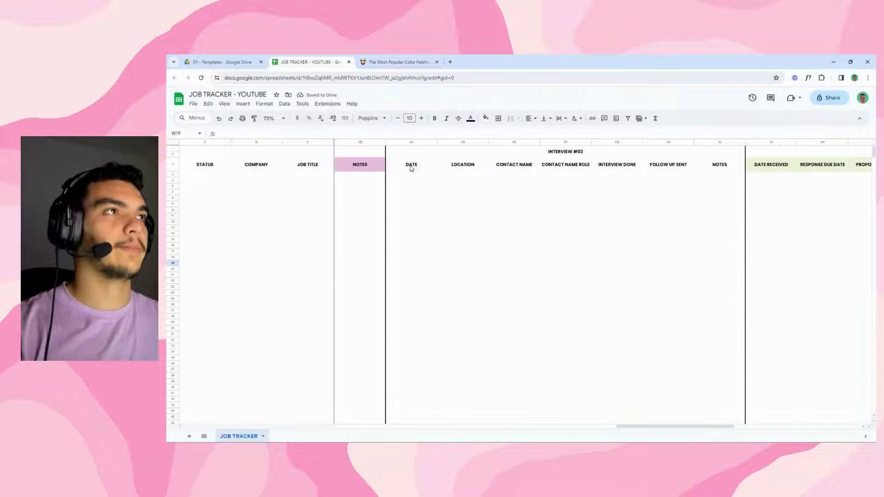
left_click_drag(411, 168, 720, 165)
left_click(485, 118)
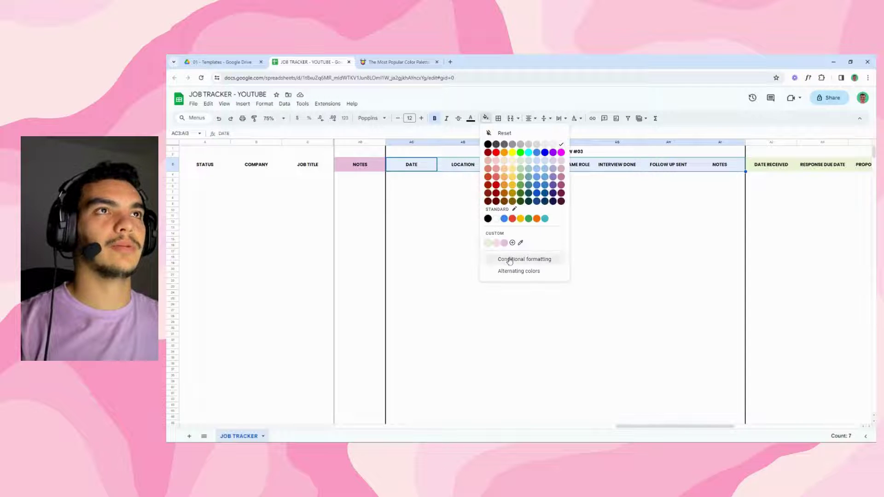
left_click(512, 242)
type("BB9CC0")
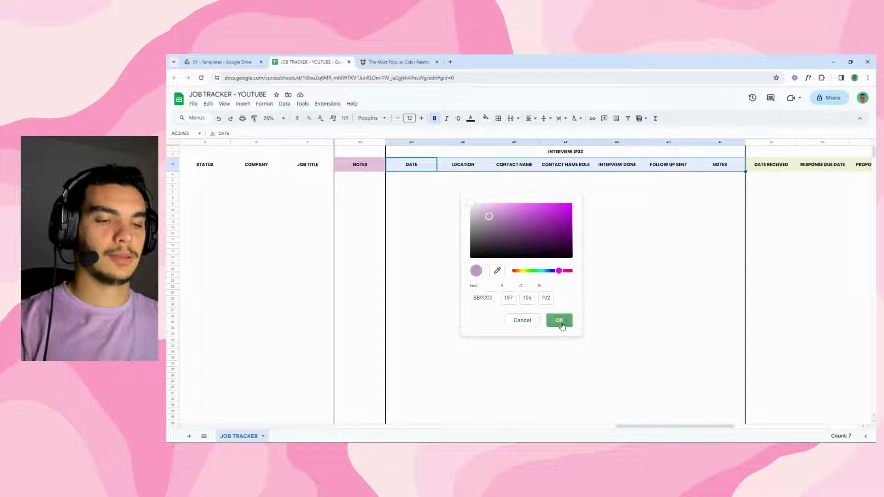
left_click(559, 320)
left_click(514, 246)
Step: Copy the slate blue 67729D from the pink-purple palette on Color Hunt and return to the job tracker spreadsheet
left_click_drag(648, 417, 375, 435)
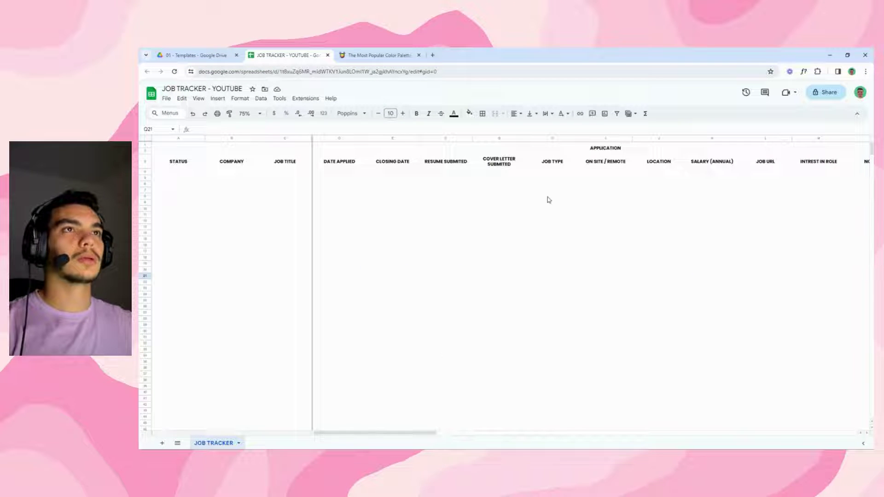
left_click(552, 169)
left_click(379, 55)
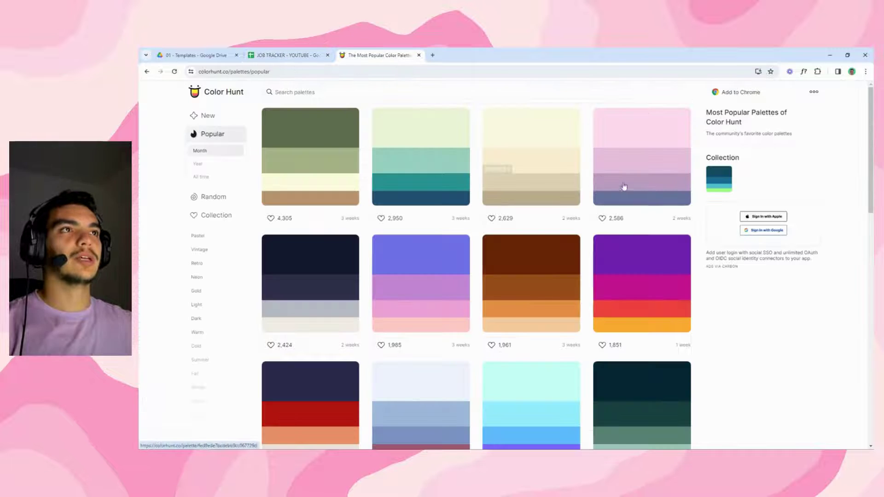
left_click(618, 203)
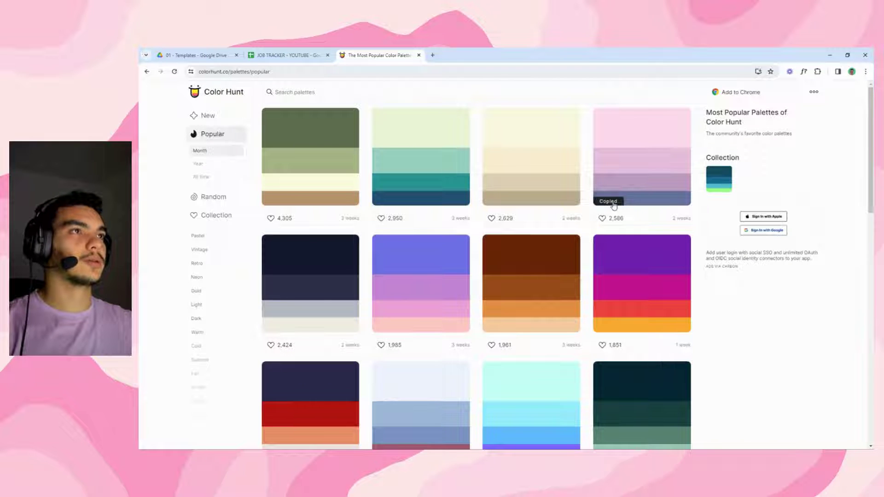
left_click(299, 55)
Step: Fill the APPLICATION headers D3:N3 with the copied slate blue as a new custom color
left_click_drag(351, 160, 782, 161)
left_click(469, 113)
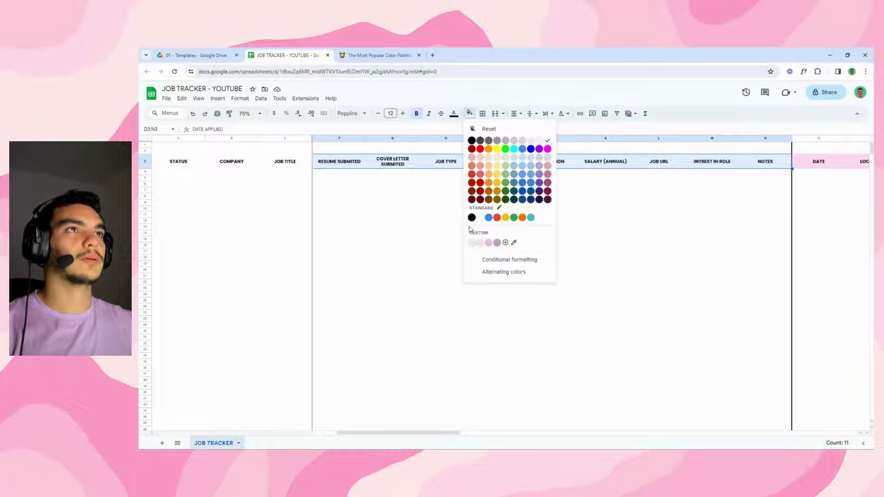
left_click(506, 242)
key("ctrl+v")
left_click(546, 322)
left_click(442, 277)
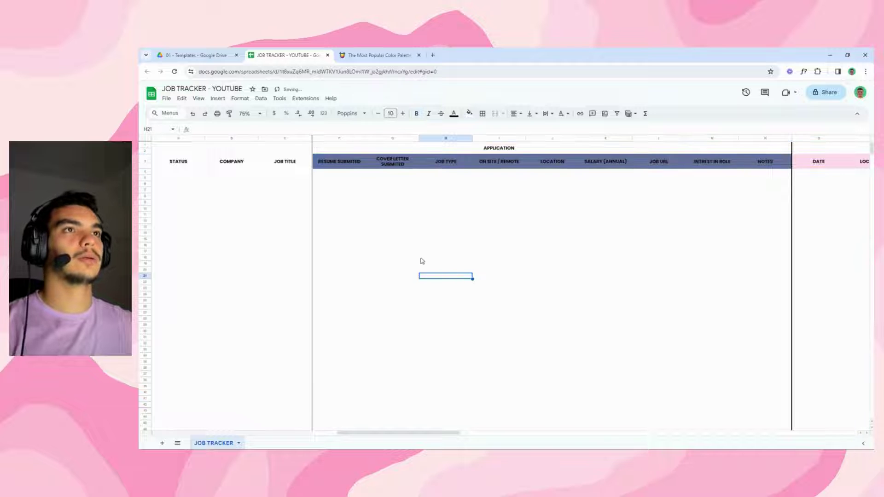
Step: Fill the STATUS, COMPANY and JOB TITLE headers with the same custom slate blue
left_click_drag(420, 436, 397, 438)
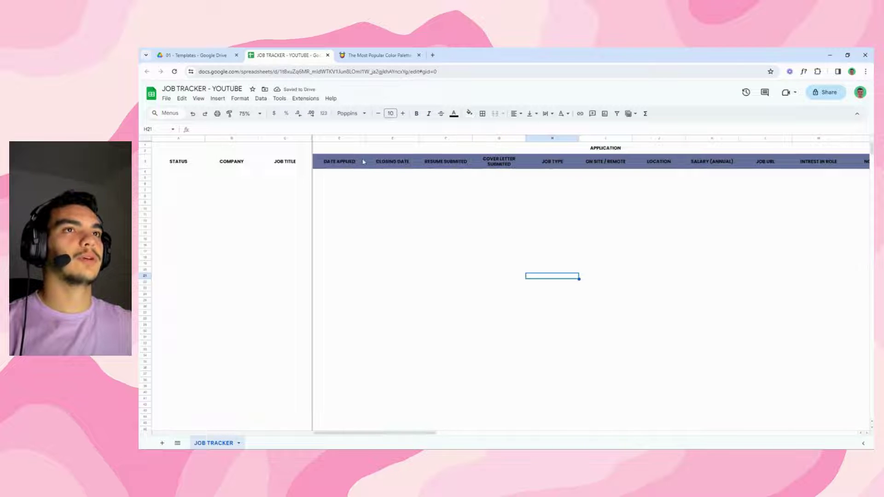
left_click_drag(168, 165, 309, 169)
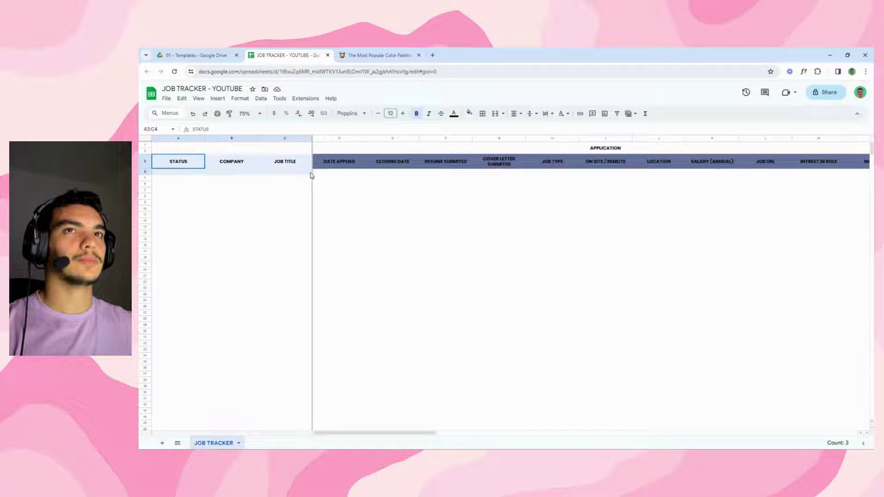
left_click(470, 113)
left_click(506, 243)
left_click(393, 245)
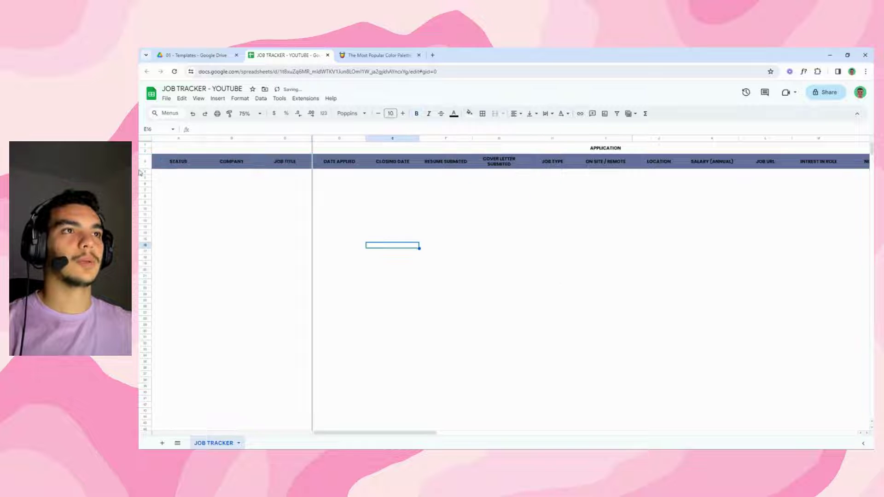
Step: Change the text color of the headers A3:N3 to white
left_click_drag(166, 163, 783, 167)
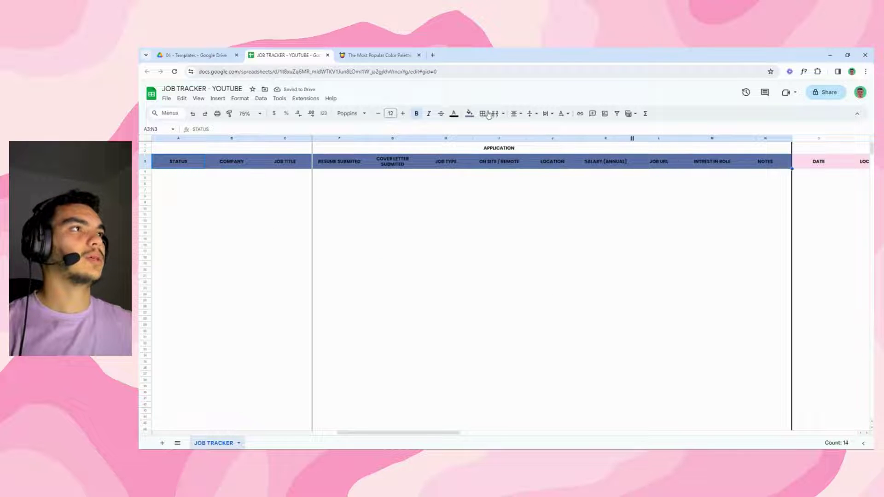
left_click(454, 114)
left_click(533, 141)
left_click(416, 220)
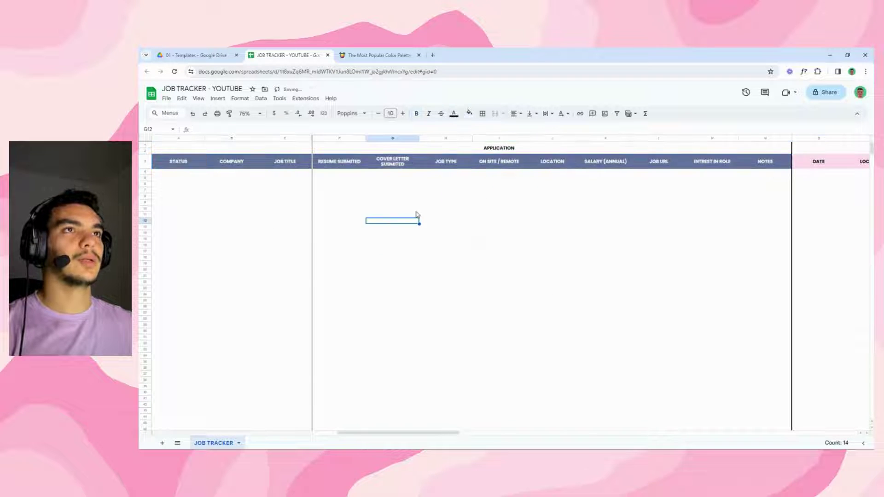
left_click_drag(438, 435, 416, 434)
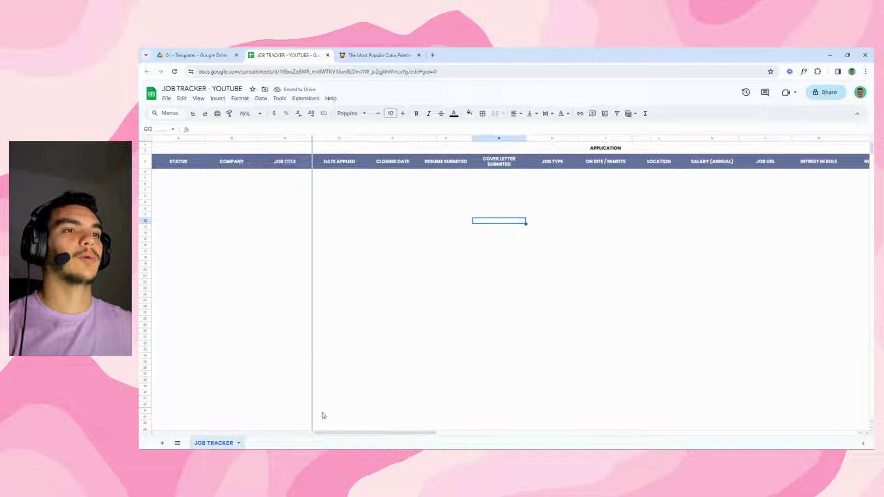
left_click(400, 227)
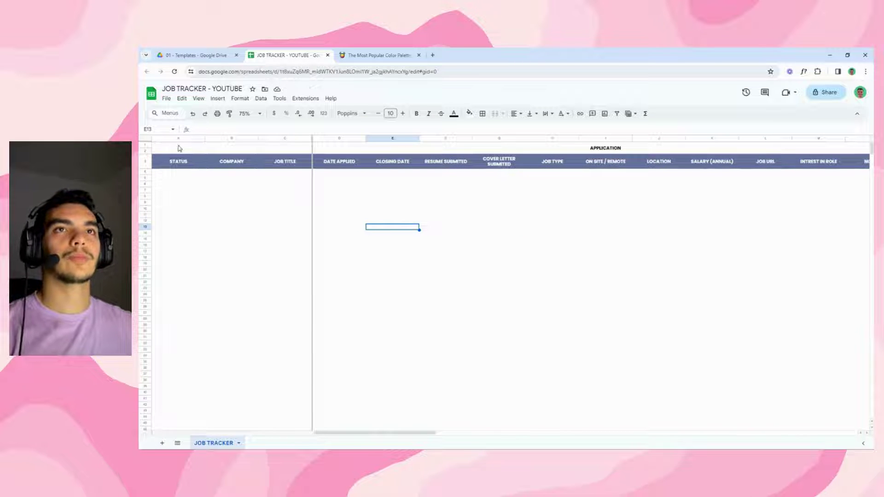
Step: Merge cells A1:C2 into one and enter the title JOB TRACKER in it
left_click_drag(178, 144, 304, 152)
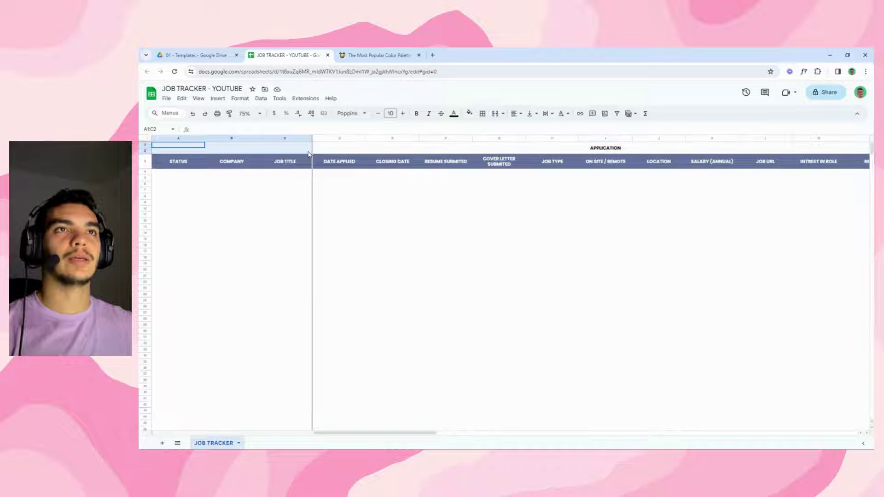
left_click(495, 113)
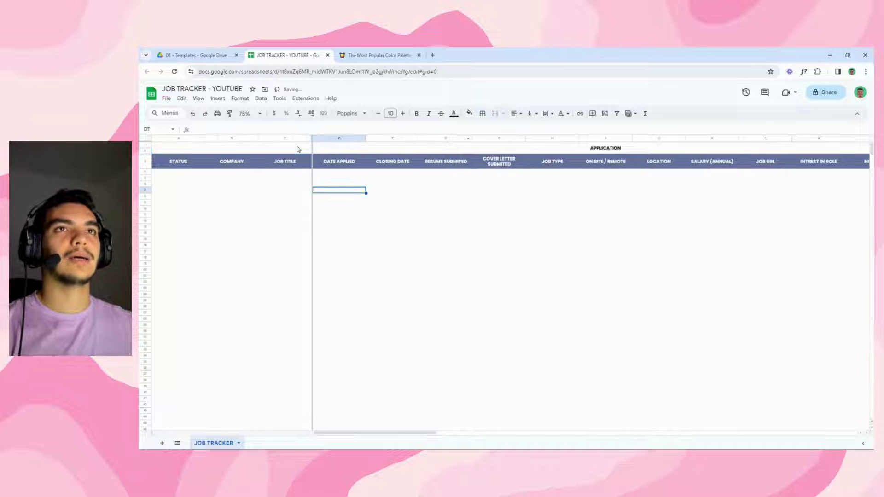
double_click(297, 146)
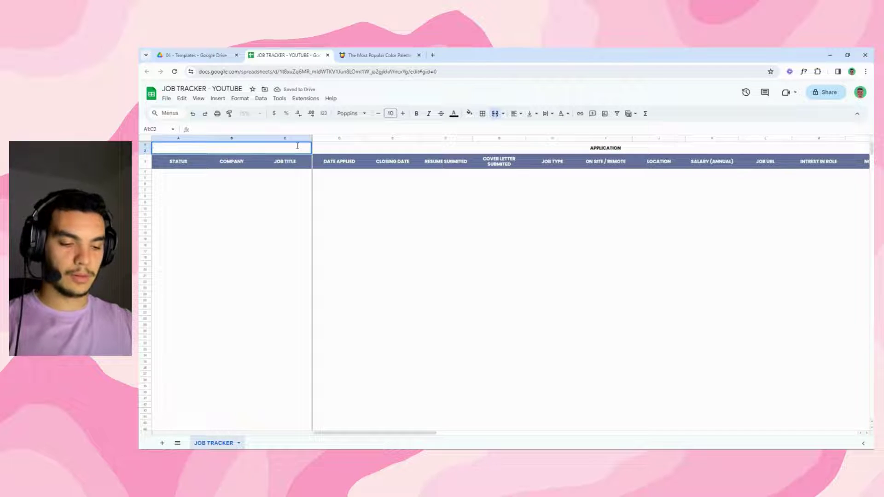
type("JOB")
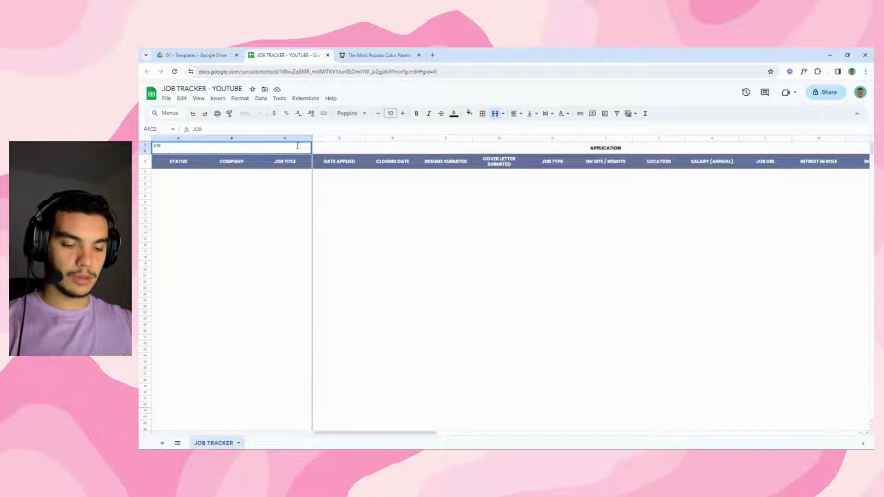
type(" TRACKER")
left_click(408, 253)
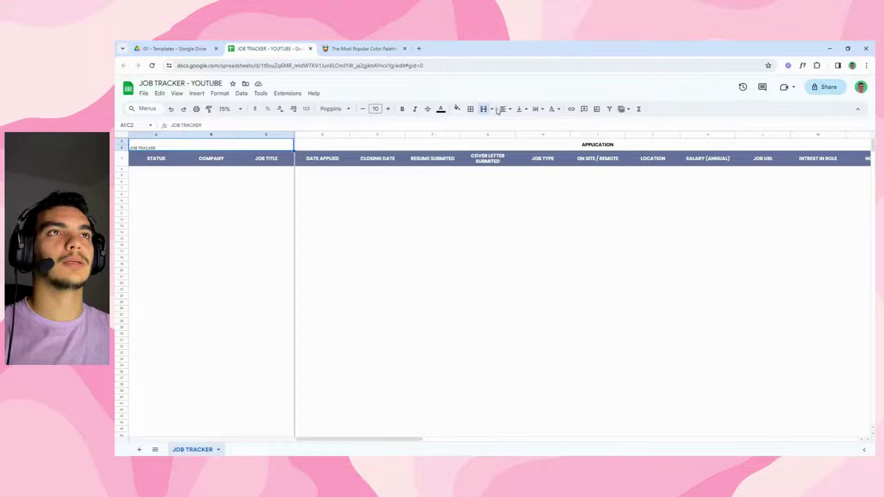
Step: Center the JOB TRACKER title horizontally and vertically, make it bold and set its font size to 13
left_click(505, 109)
left_click(519, 125)
left_click(521, 110)
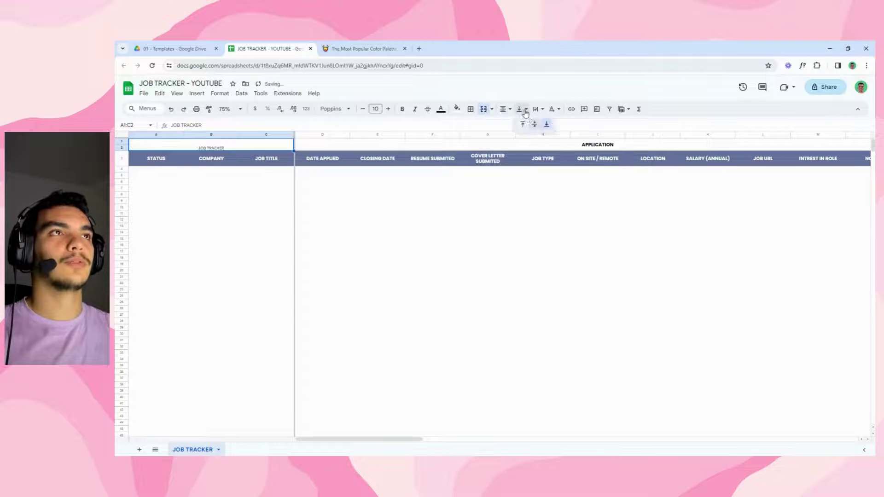
left_click(534, 125)
left_click(403, 109)
left_click(388, 110)
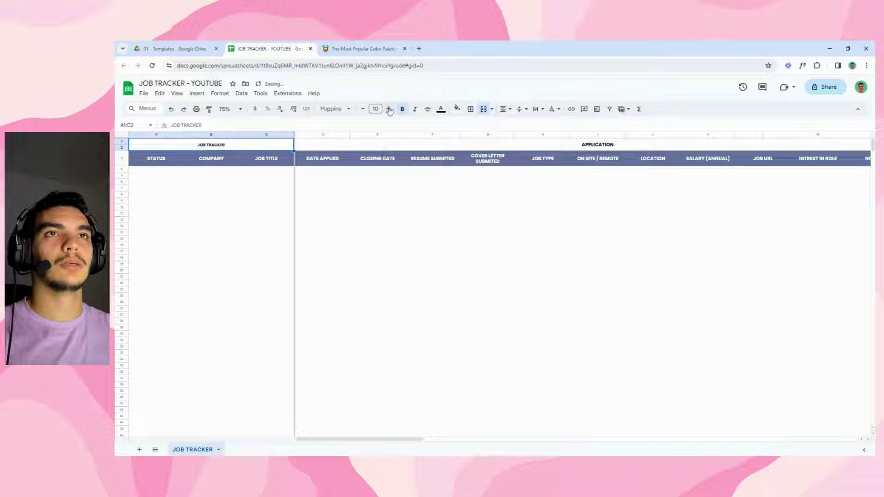
left_click(388, 109)
left_click(388, 109)
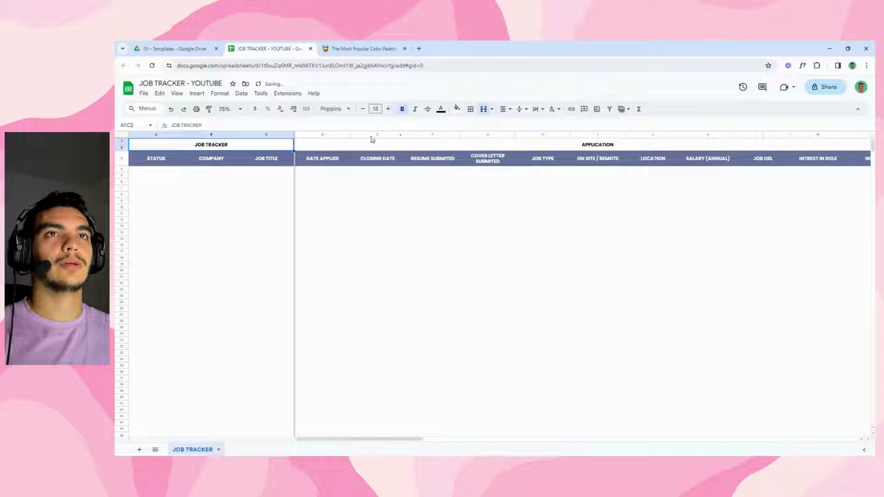
left_click(412, 226)
left_click(377, 215)
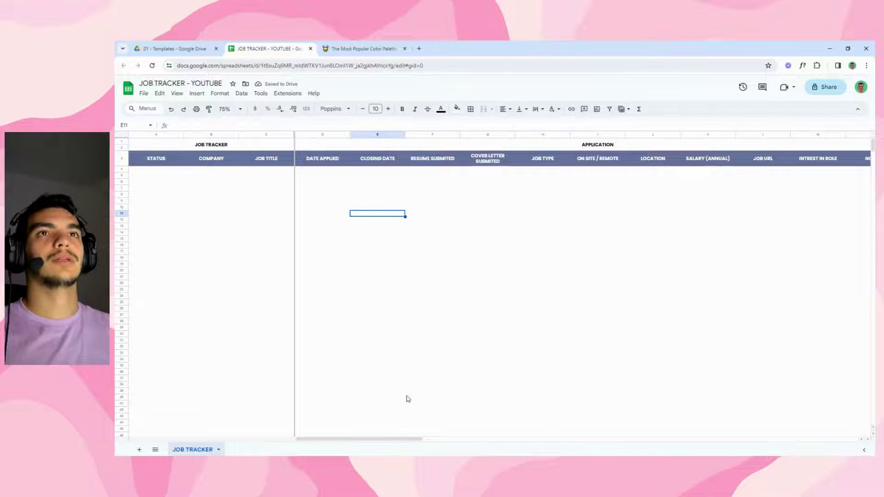
left_click_drag(389, 440, 377, 389)
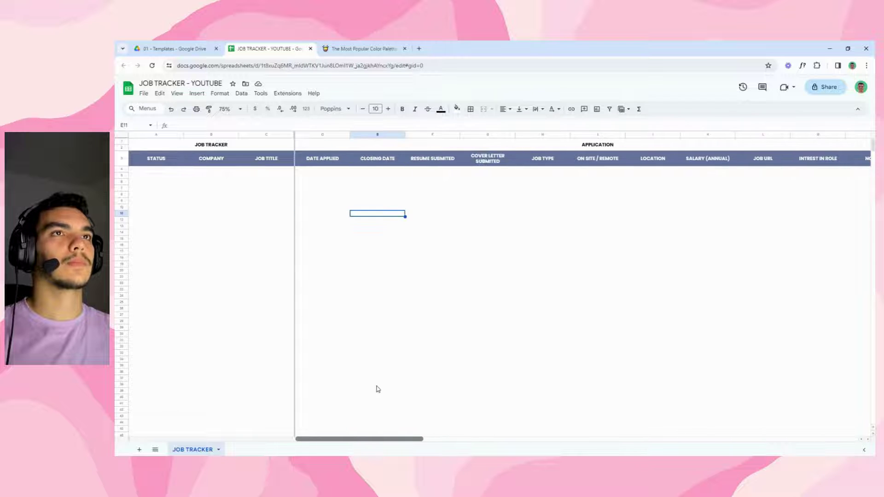
left_click(426, 208)
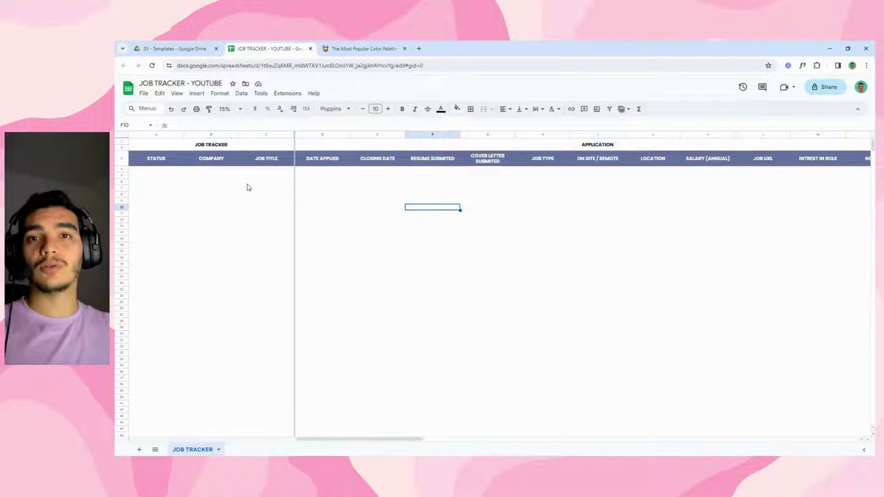
left_click(220, 171)
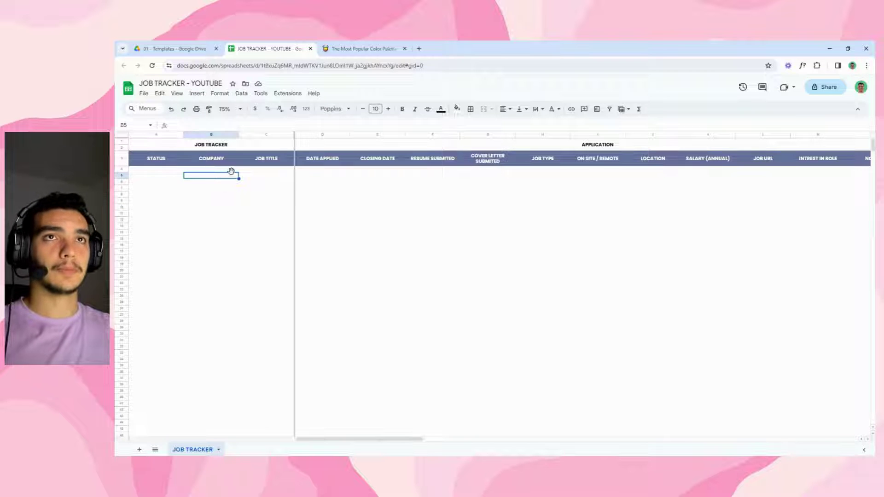
left_click(162, 172)
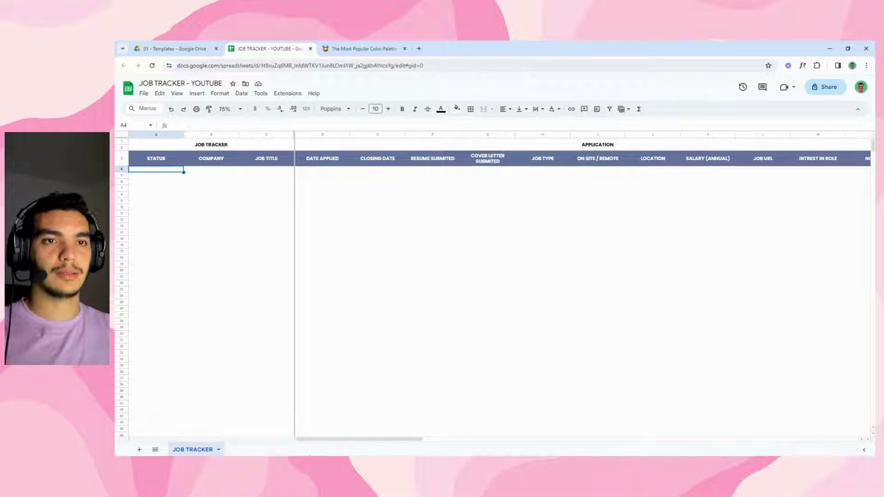
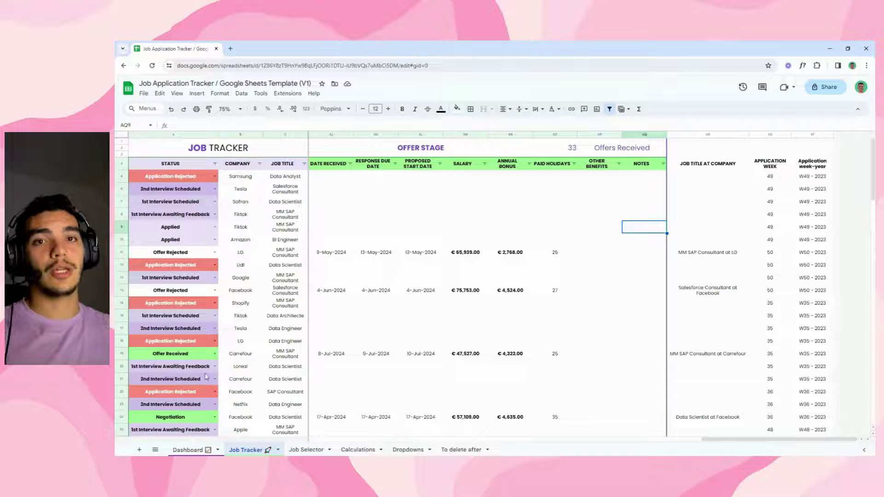
left_click(214, 176)
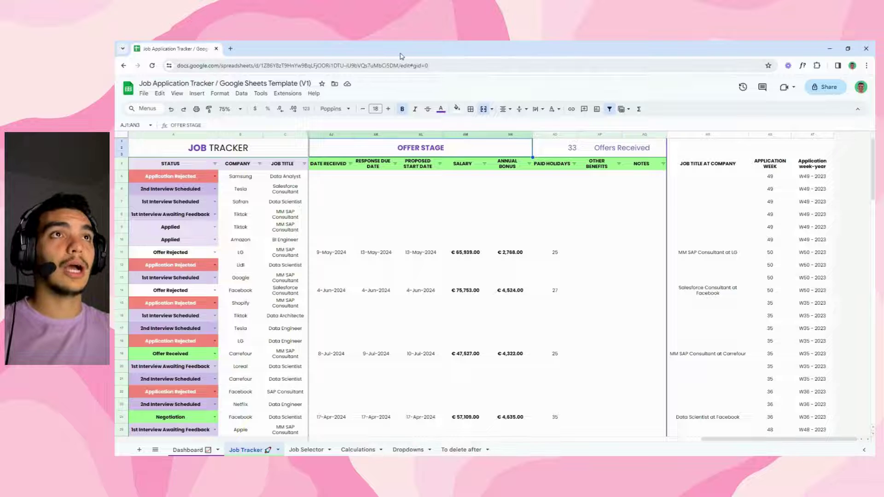
left_click(241, 182)
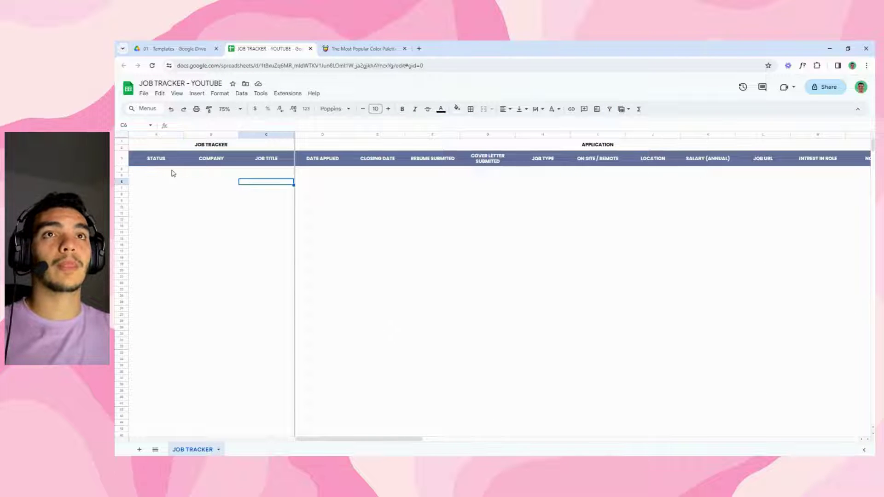
left_click(172, 169)
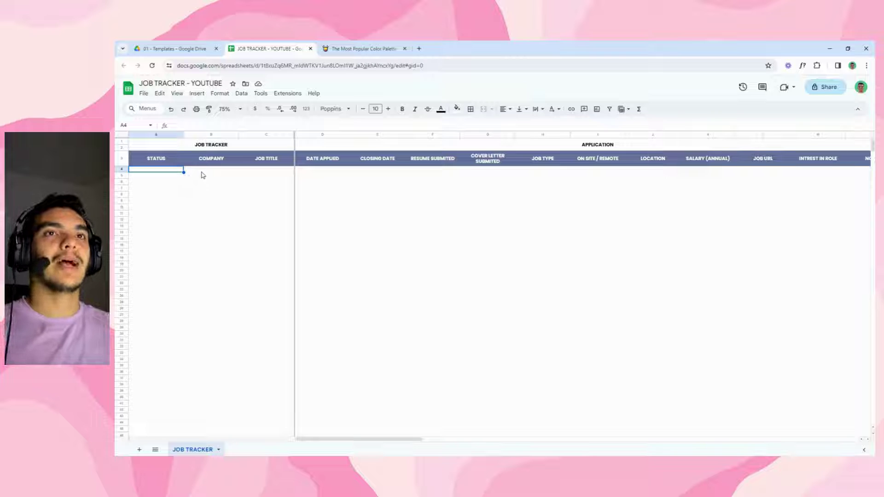
Step: Add a new sheet to the spreadsheet and rename it DROPDOWNS
left_click(139, 450)
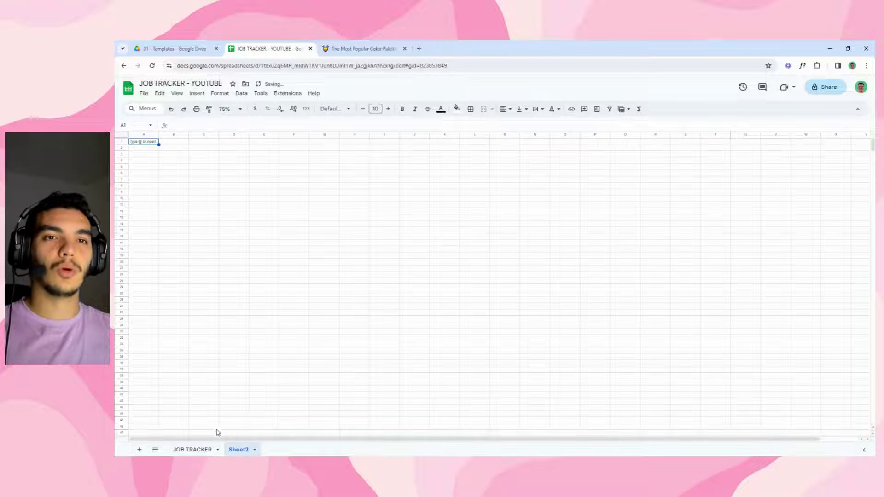
double_click(236, 450)
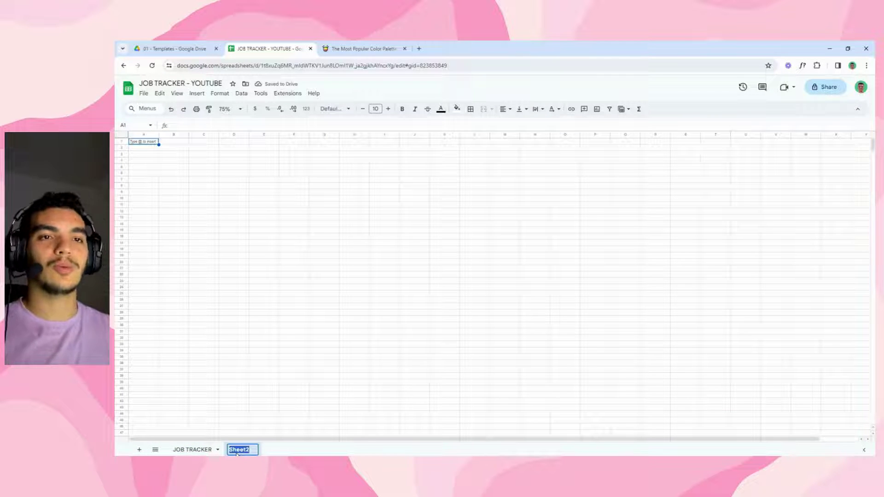
type("DROP")
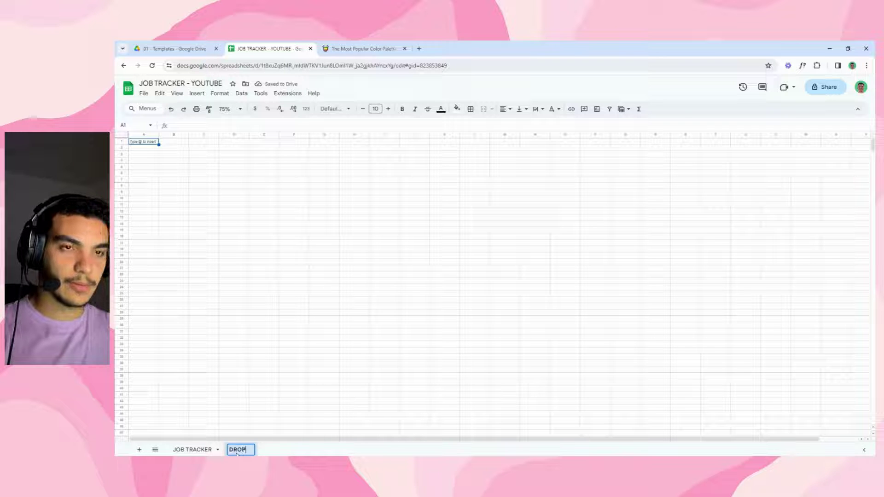
type("DOWN")
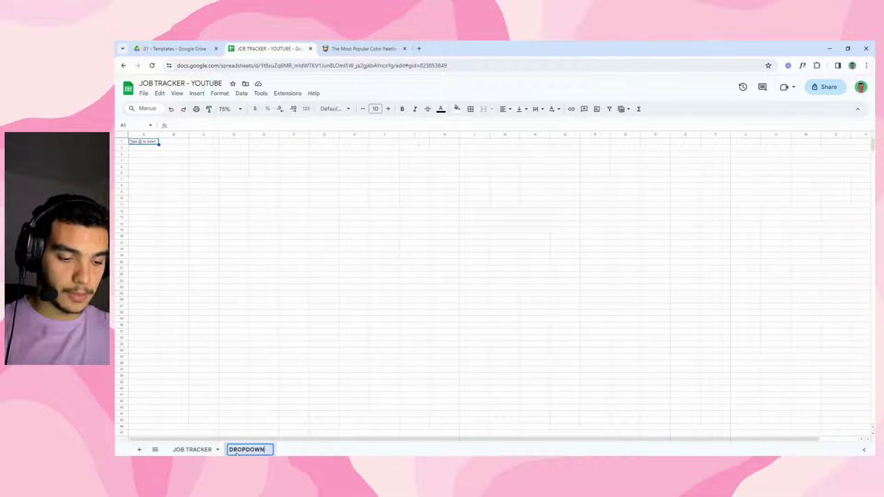
type("S")
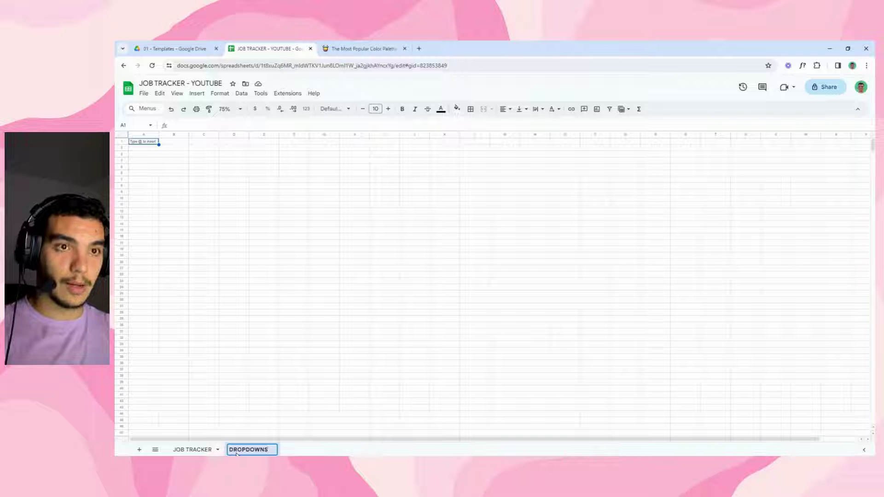
left_click(266, 292)
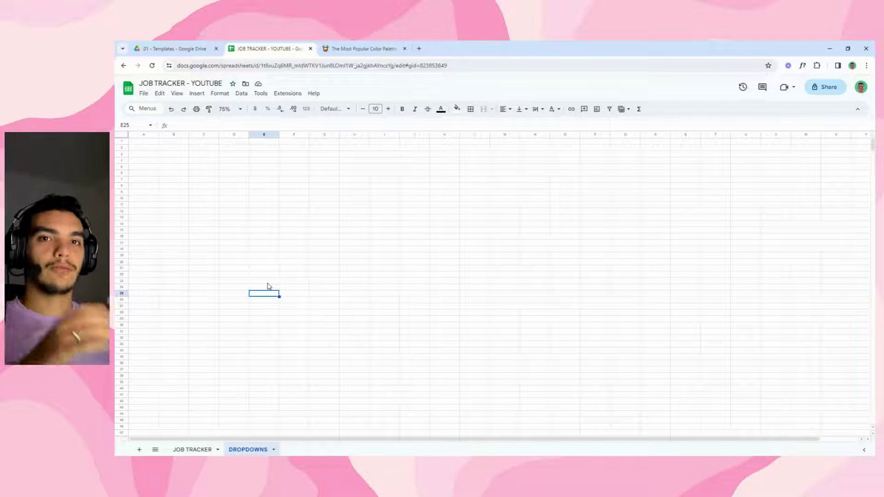
Step: Hide the gridlines on the DROPDOWNS sheet and set the font of all its cells to Poppins
left_click(320, 180)
left_click(177, 94)
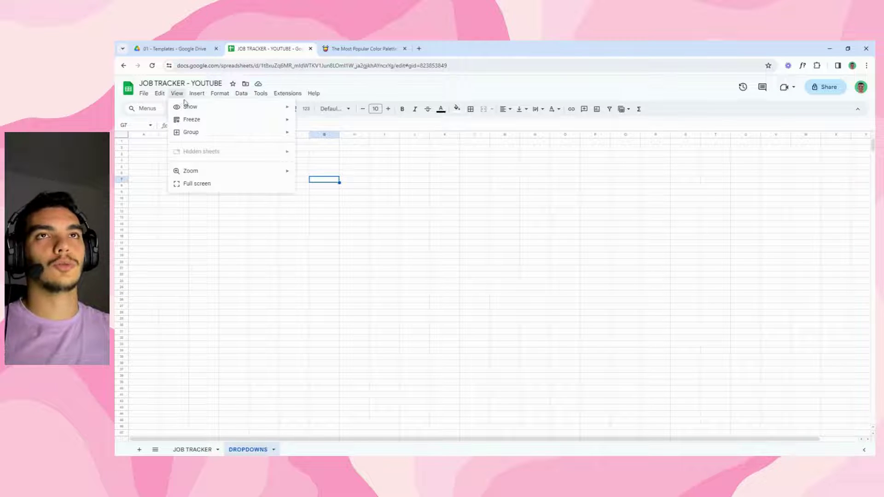
mouse_move(239, 106)
left_click(323, 123)
left_click(120, 137)
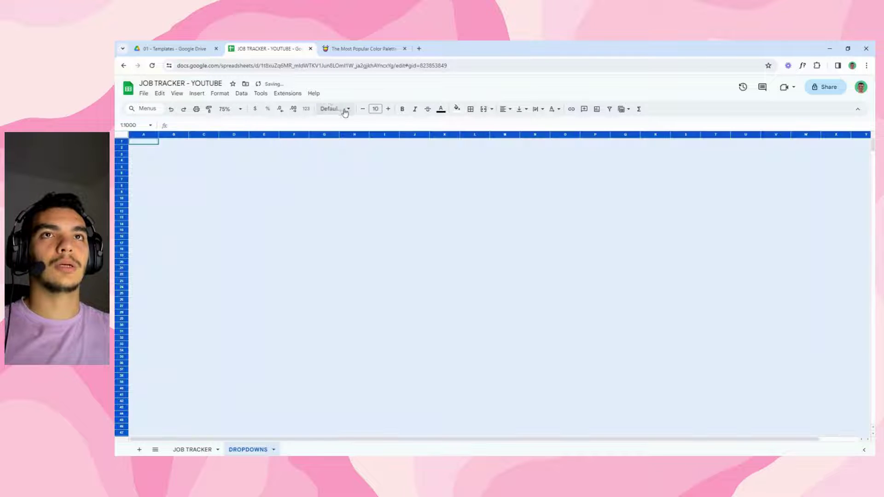
left_click(340, 109)
left_click(355, 191)
left_click(246, 194)
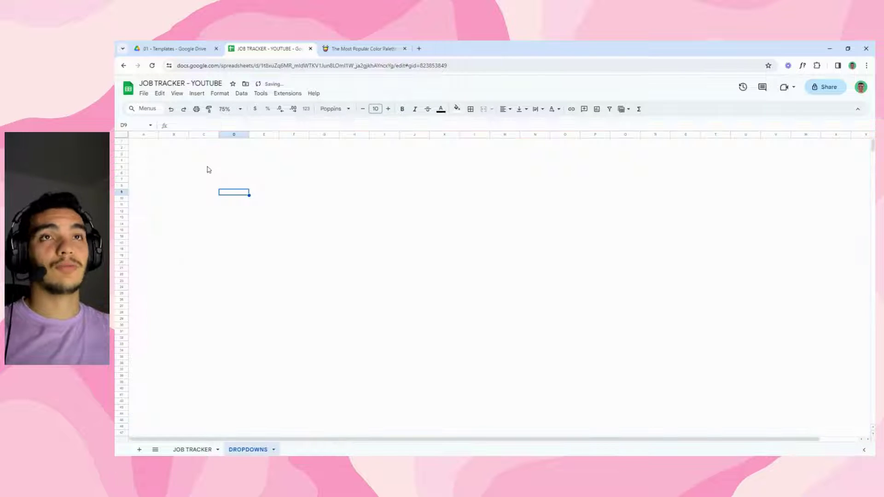
left_click(207, 170)
Step: Enter the list heading Status in cell A1 of the DROPDOWNS sheet
left_click(140, 142)
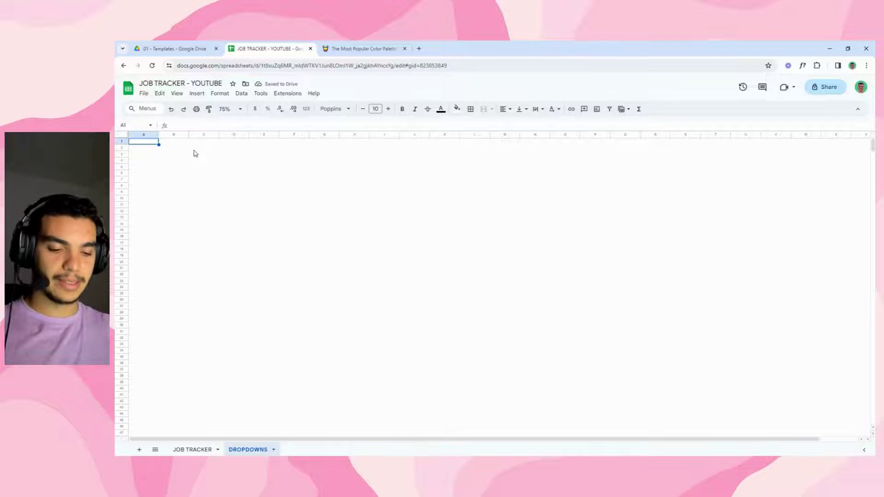
type("S")
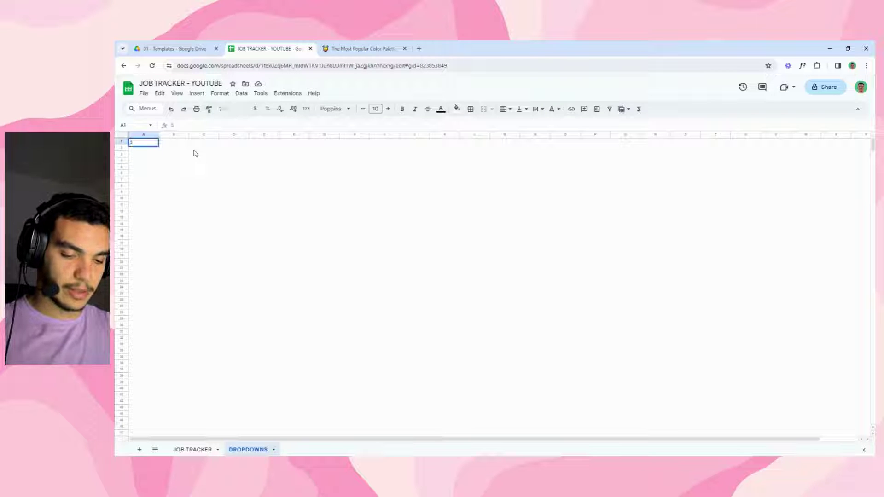
type("tatus")
left_click(194, 148)
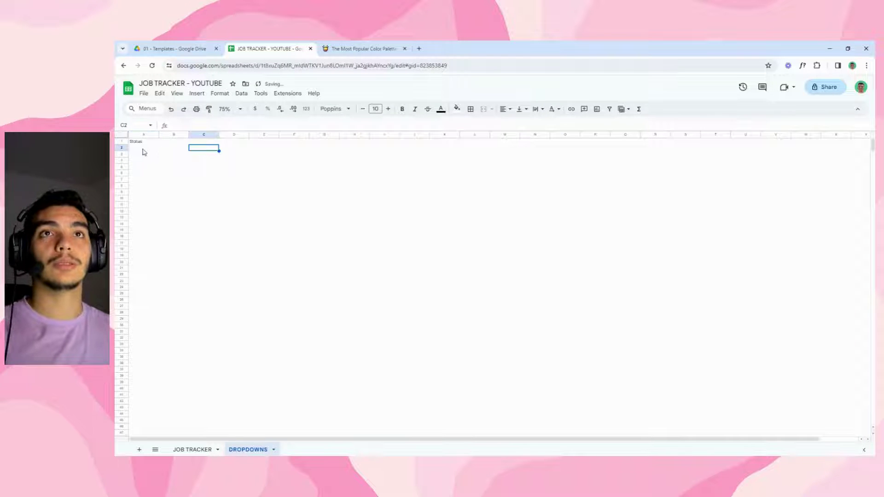
Step: Enter the status options Need to apply in cell A2 and Applied in cell A3
left_click(143, 149)
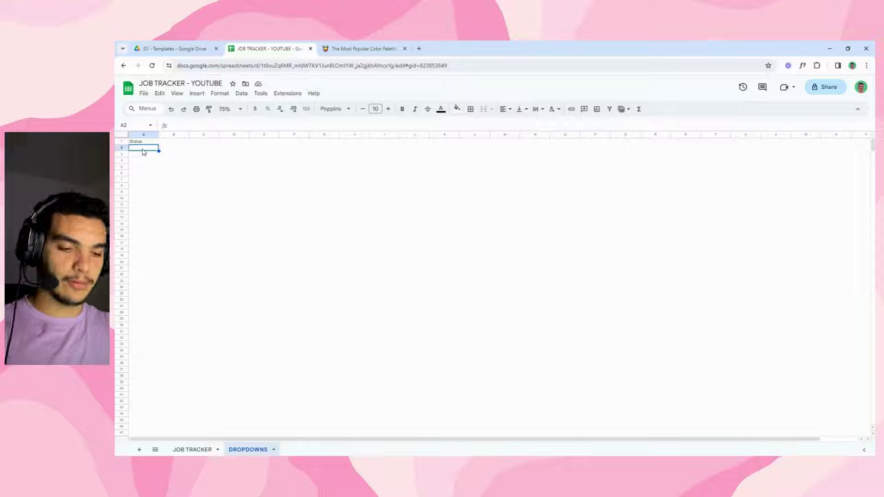
type("Need to apply")
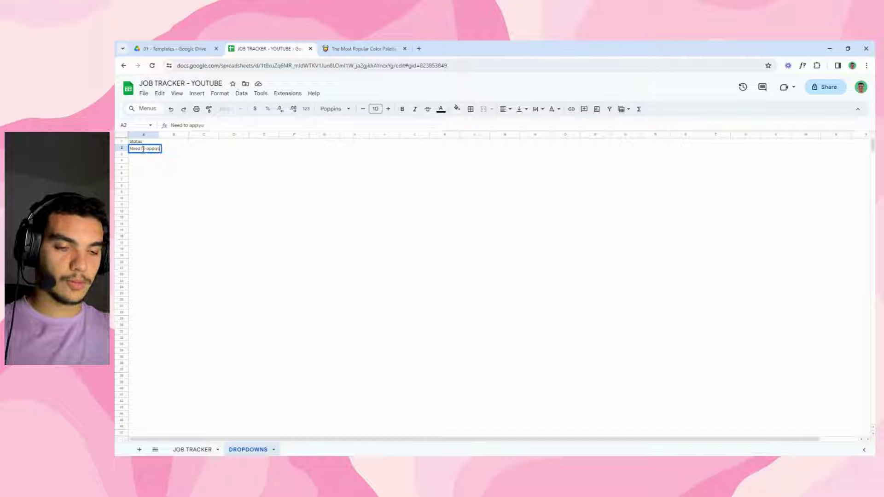
key("Return")
type("Applied")
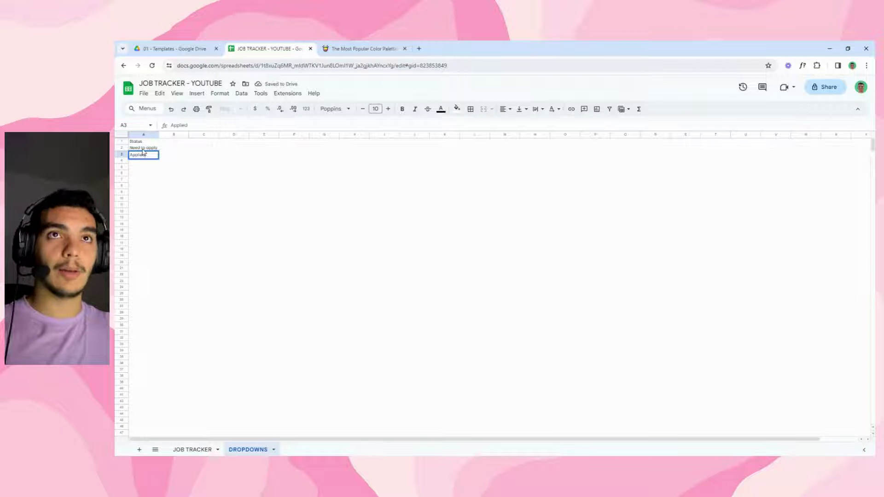
key("Return")
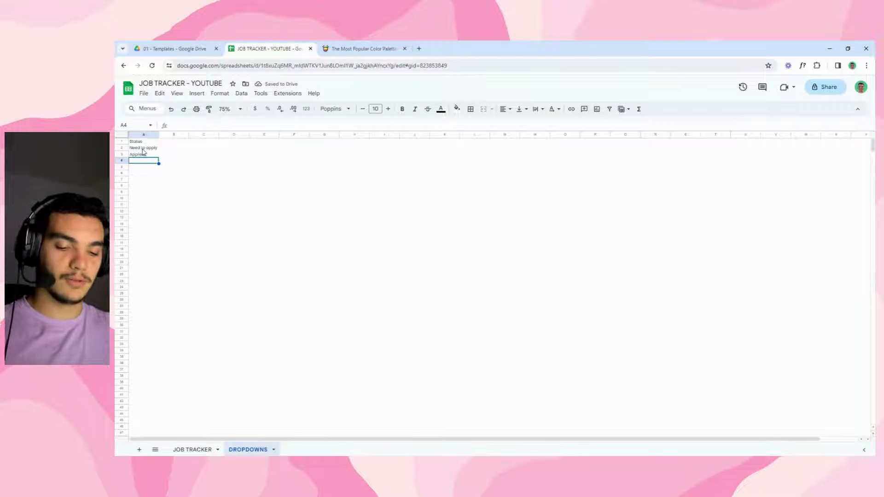
Step: Enter the status option "1st intervuew Schedule" in cell A4
type("Ist In")
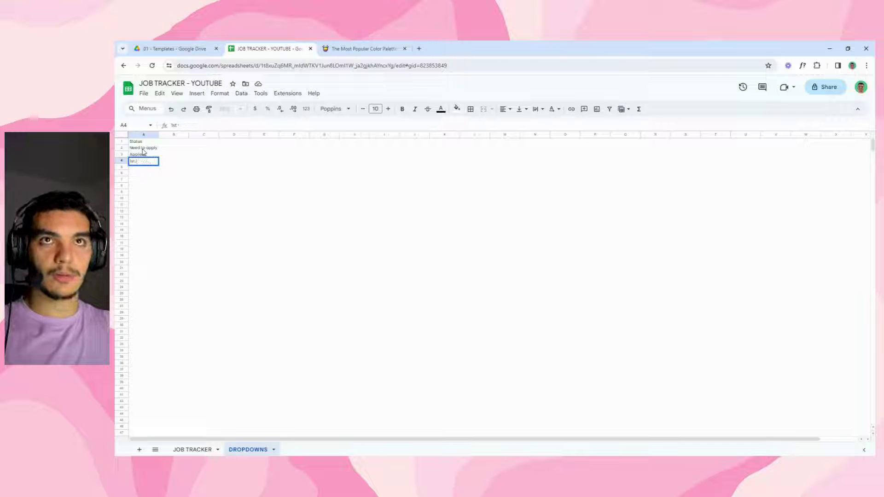
key("BackSpace")
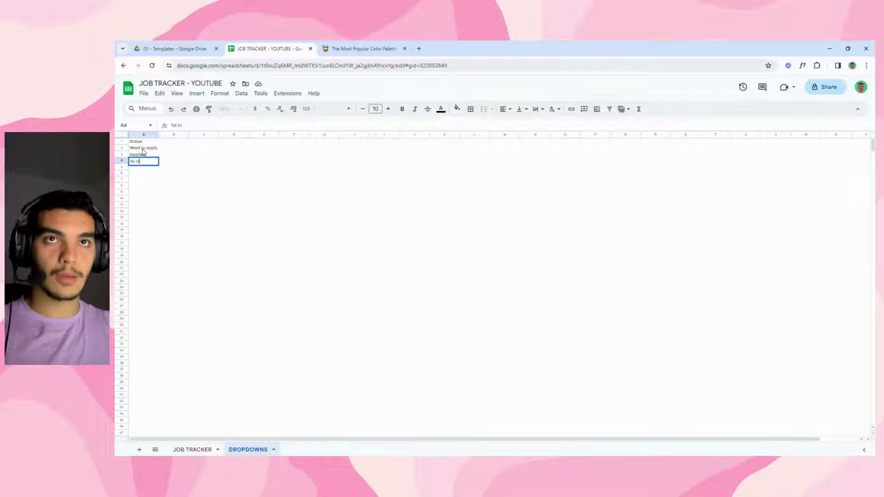
type("intervuew")
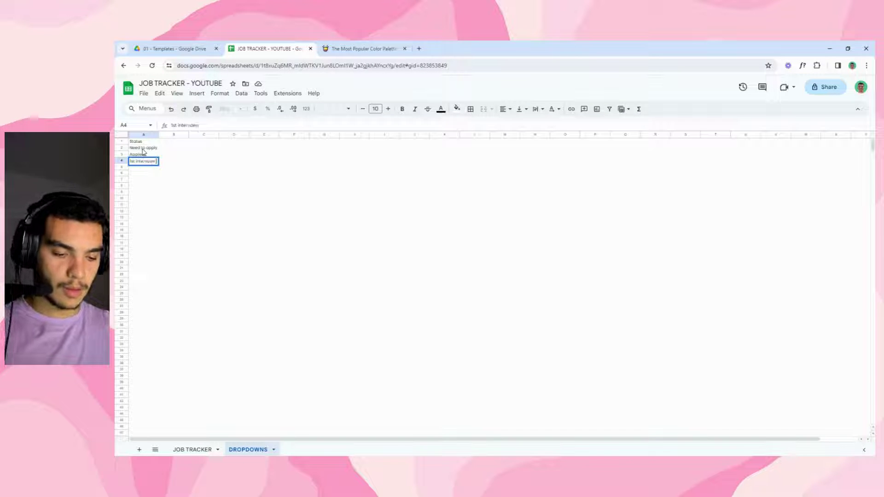
type(" Schedule")
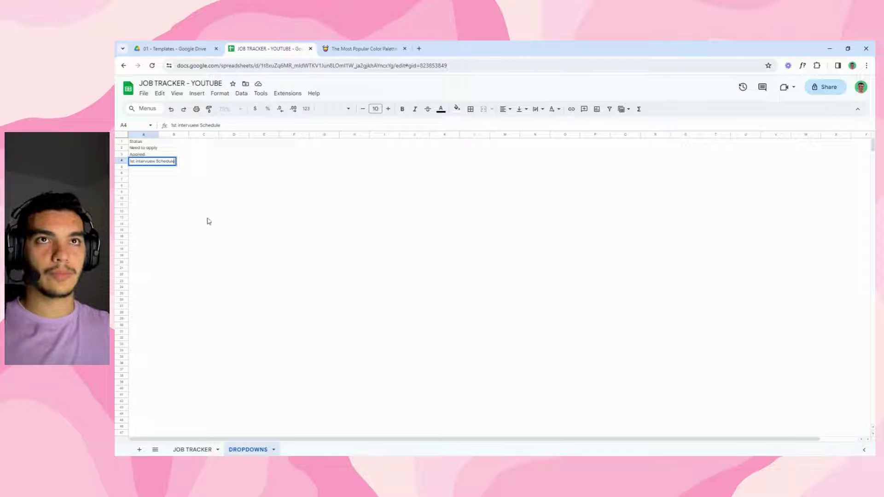
left_click(204, 219)
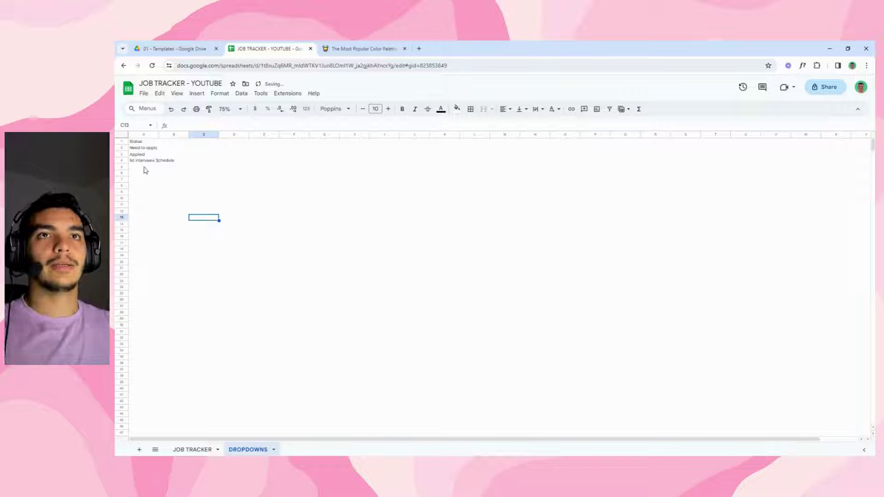
Step: Enter the status option "1st interview awaiting feedback" in cell A5
left_click(144, 161)
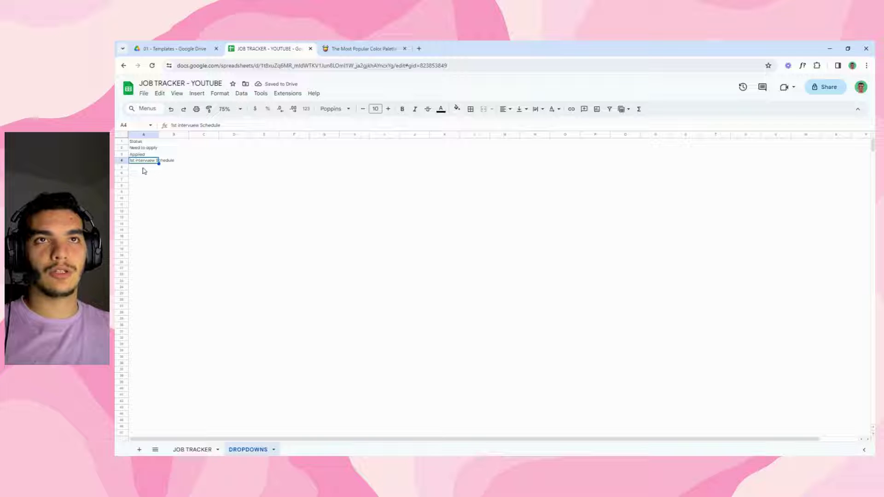
left_click(143, 167)
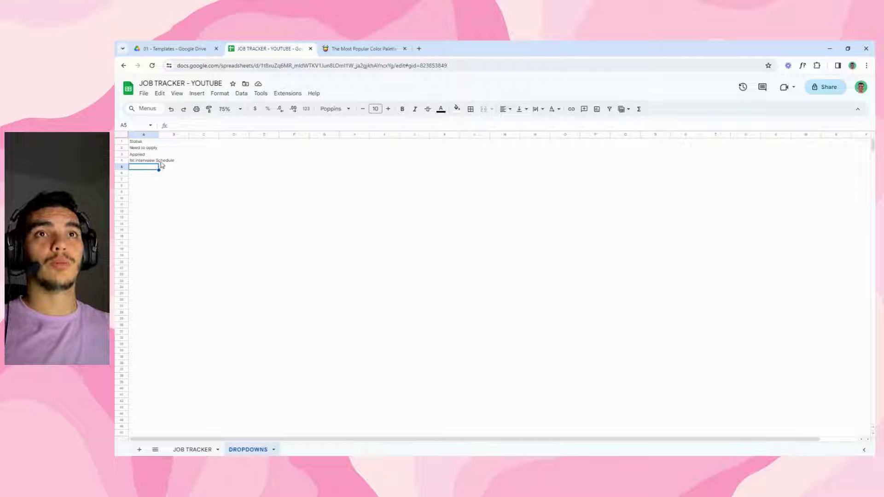
type("1")
key("Tab")
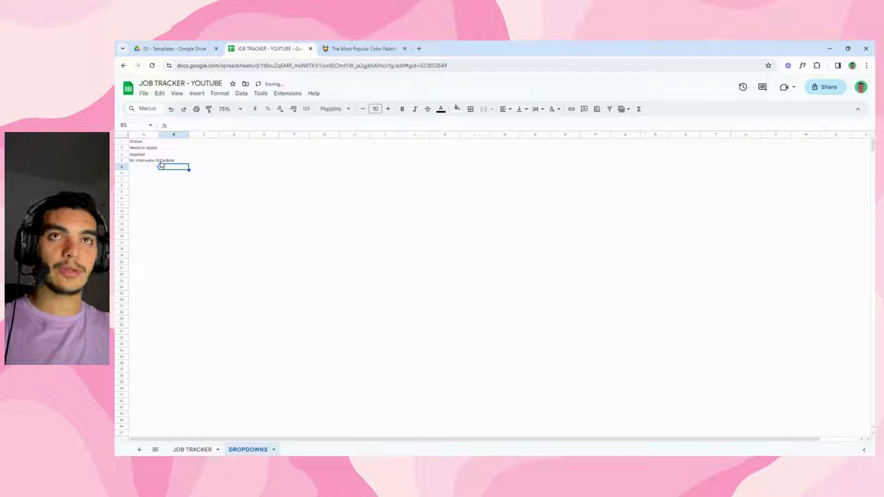
left_click(146, 169)
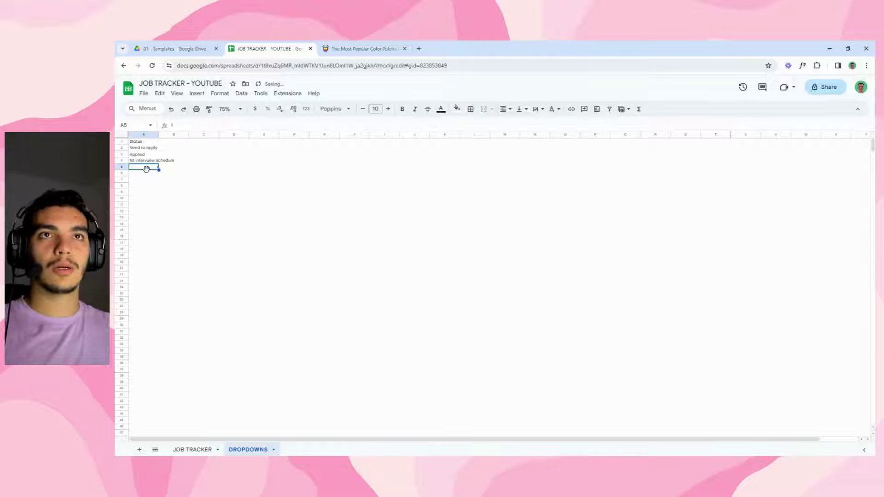
double_click(146, 168)
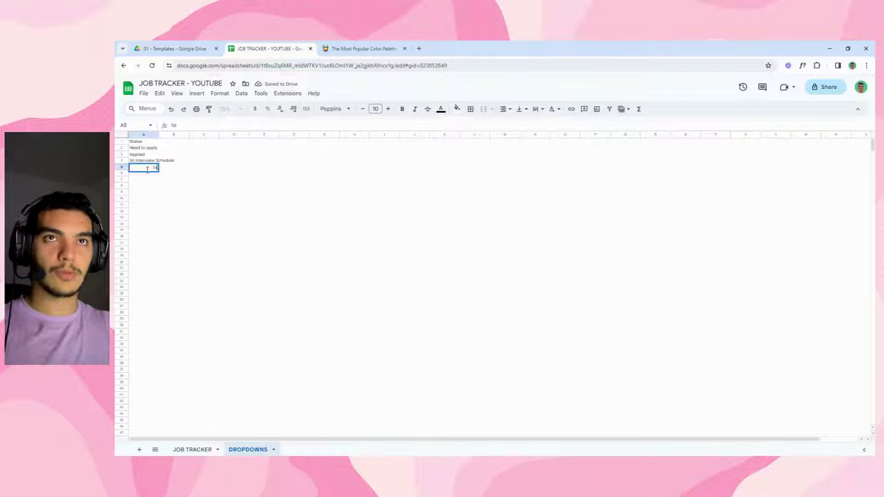
type("st interview aw")
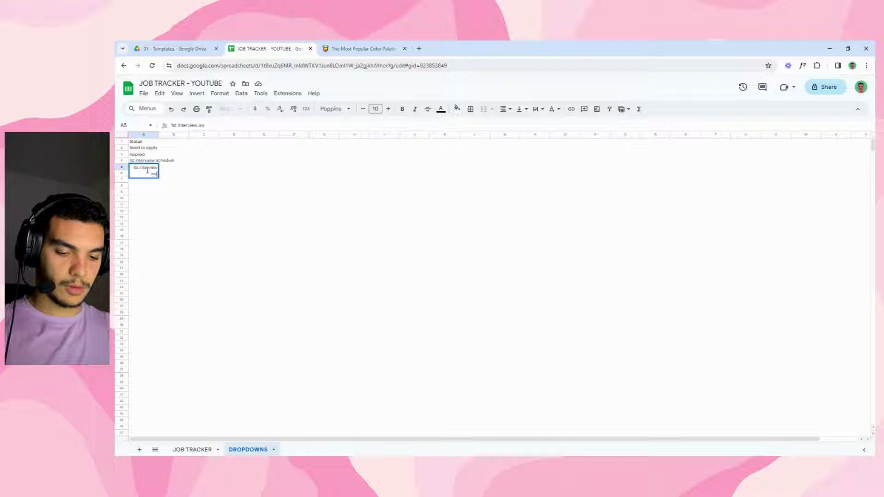
type("aiti")
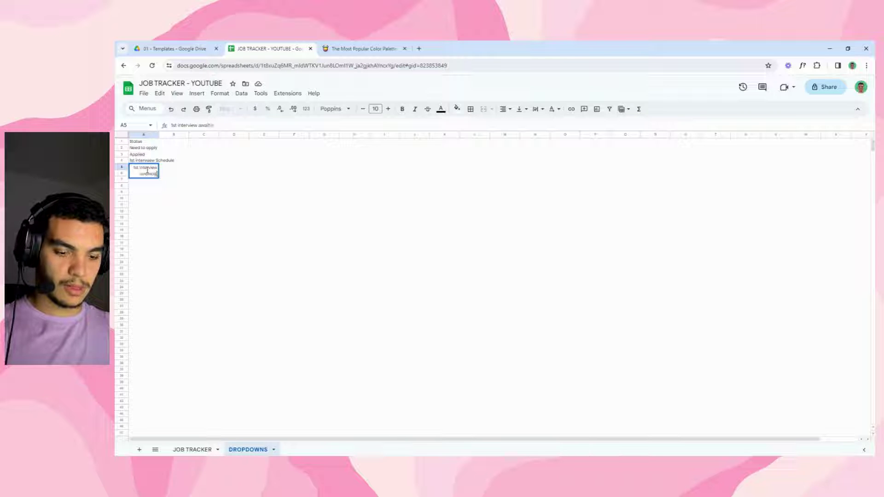
type("ng feedback")
left_click(203, 192)
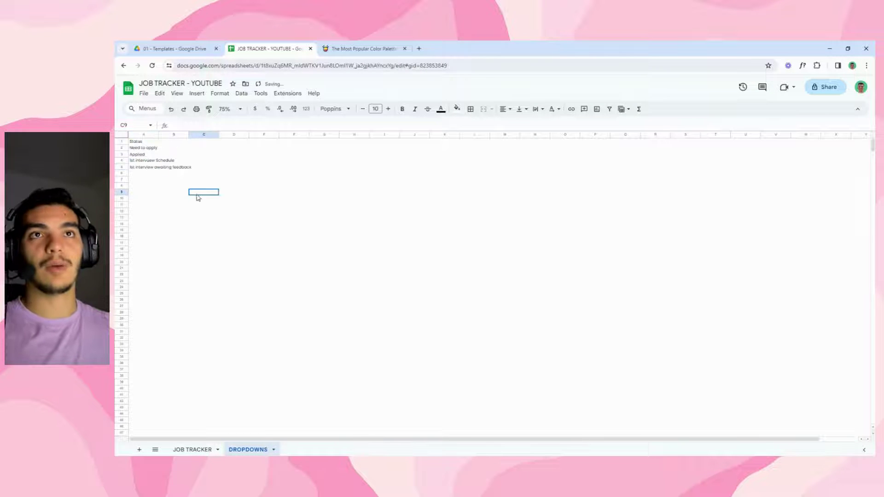
Step: Copy the two 1st interview options in A4:A5 into A6:A7 and again into A8:A9
left_click(148, 161)
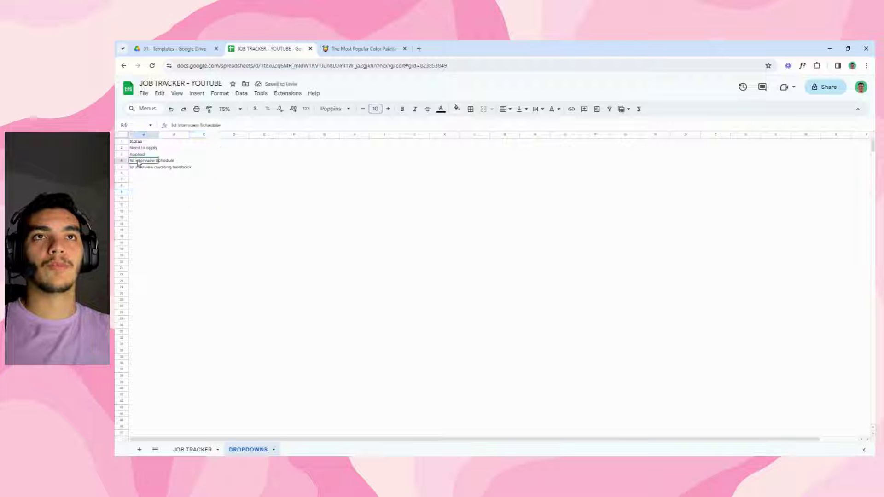
key("ctrl+c")
left_click(139, 174)
key("ctrl+v")
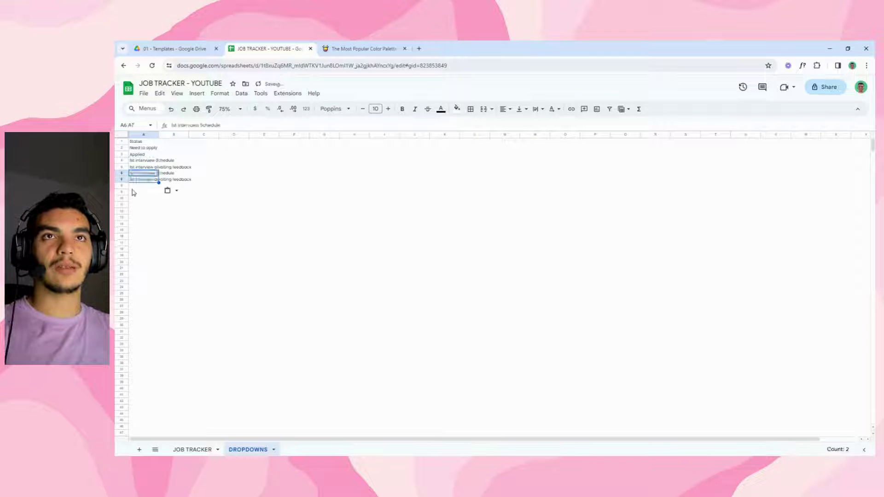
left_click(139, 187)
key("ctrl+v")
left_click(146, 248)
Step: Change the ordinal of the copied interview options in A6 and A7 to 2nd
left_click(140, 174)
left_click(176, 124)
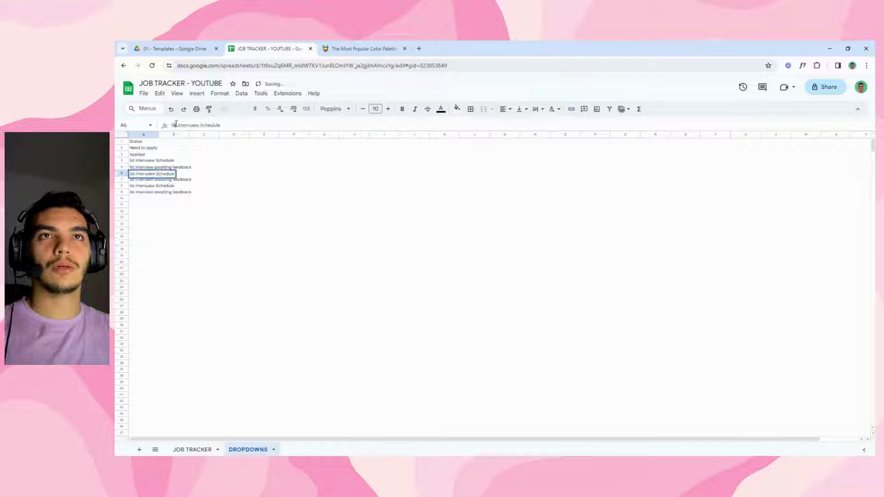
key("BackSpace")
key("BackSpace")
type("2nd")
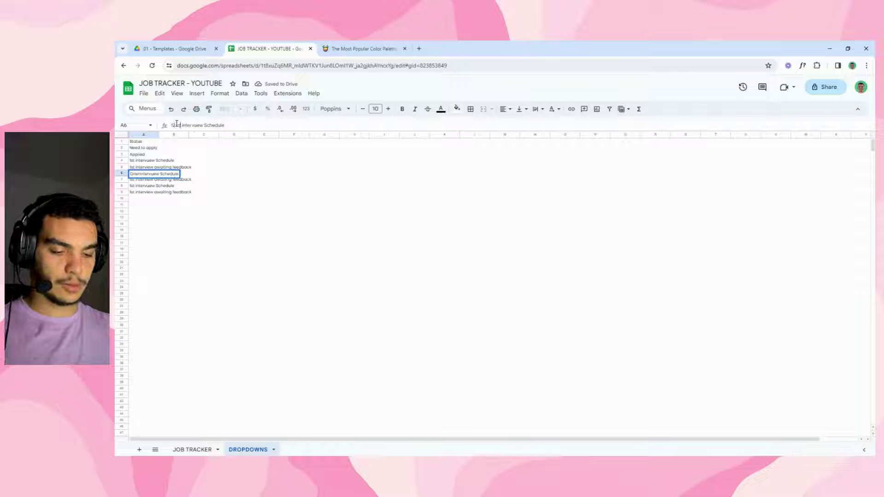
key("BackSpace")
key("BackSpace")
key("BackSpace")
key("BackSpace")
type("2nd")
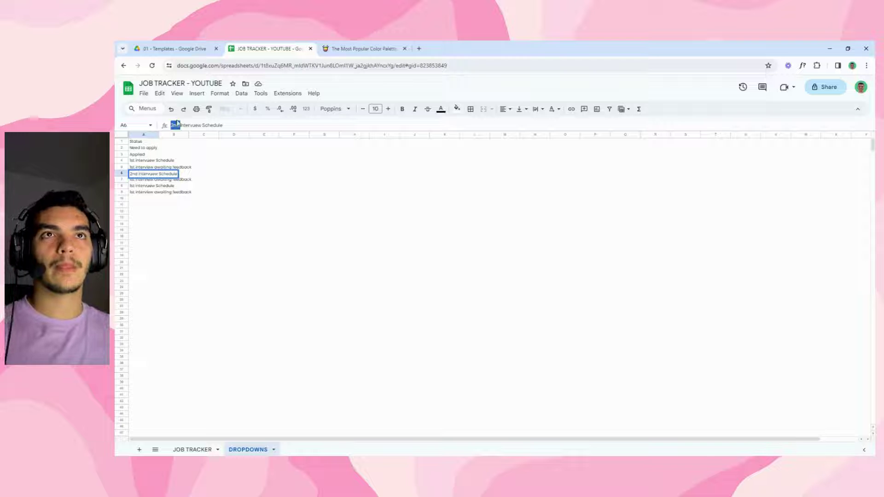
left_click(138, 181)
double_click(174, 125)
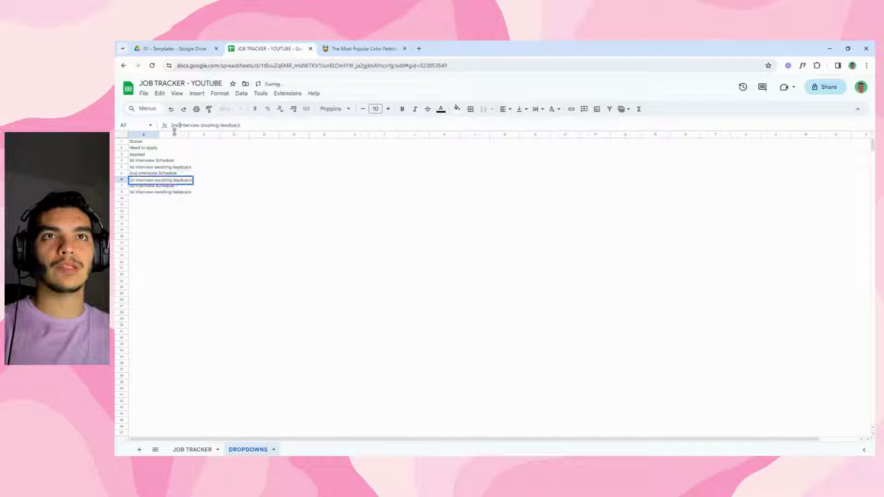
type("2nd")
Step: Change the ordinal of the copied interview options in A8 and A9 to 3rd
left_click(139, 187)
double_click(174, 125)
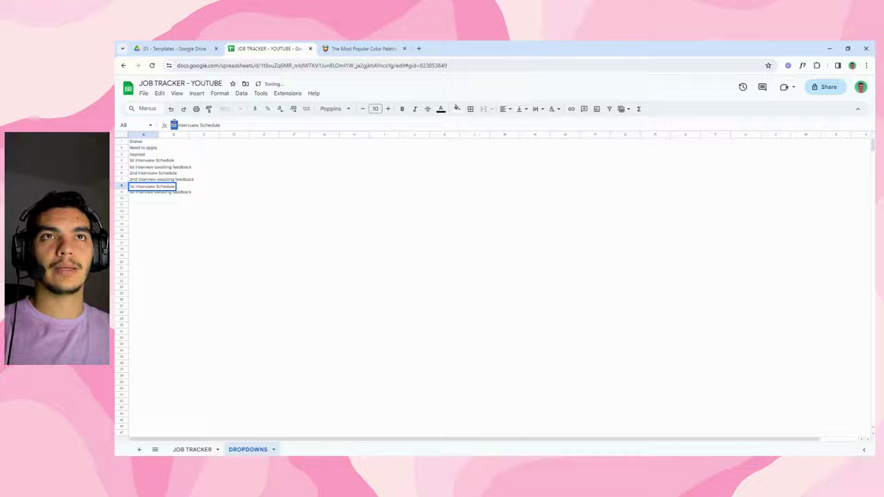
type("3rd")
key("Return")
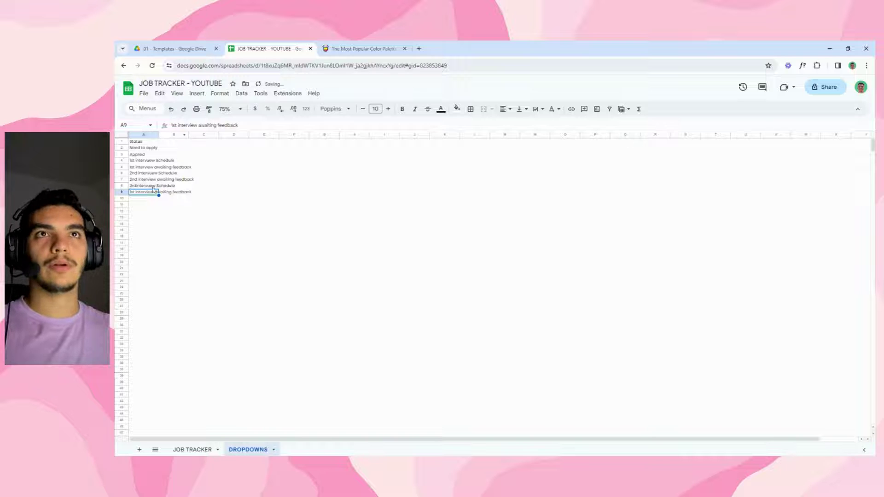
double_click(173, 125)
type("3rd")
key("Return")
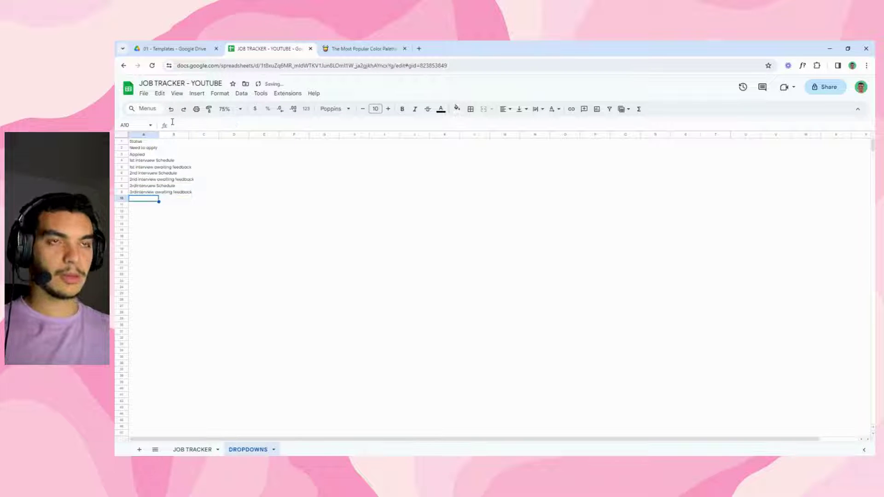
Step: Widen column A so that the longest status option fits inside it
left_click(207, 204)
left_click_drag(158, 135, 215, 138)
left_click(279, 167)
Step: Enter the status options Offer received, Offer accepted and Offer Rejected in cells A10 to A12
left_click(140, 200)
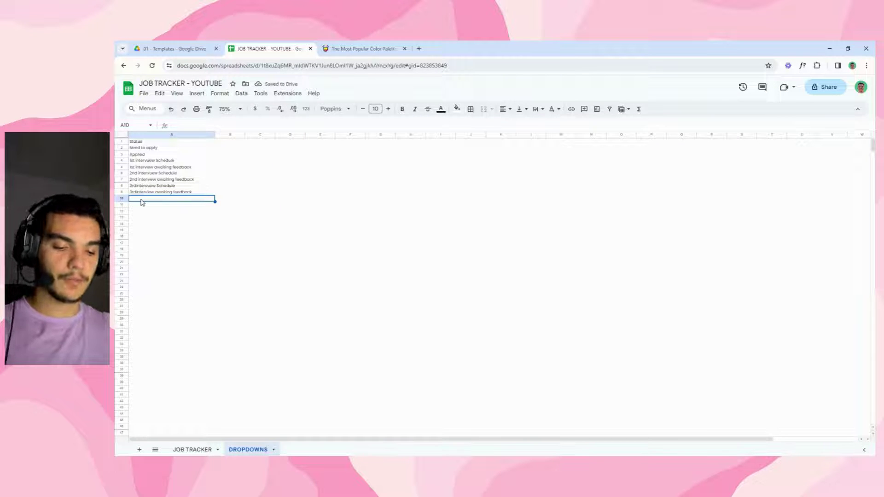
type("0")
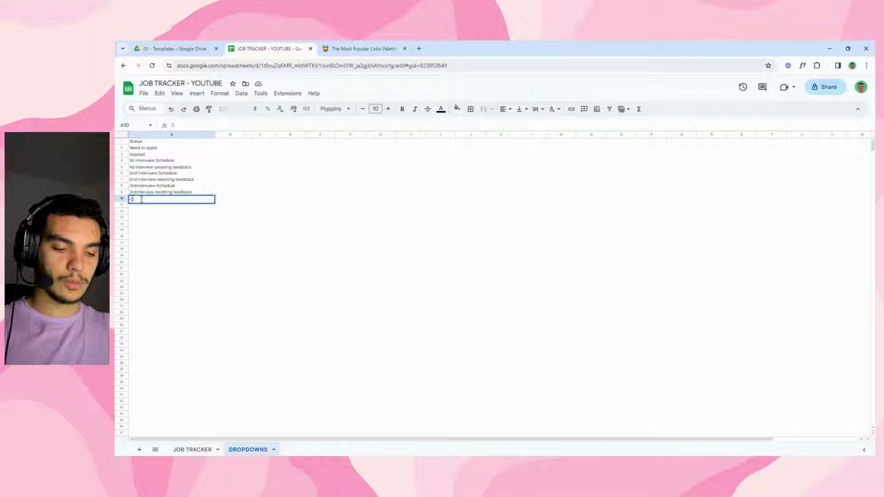
type("ffer received")
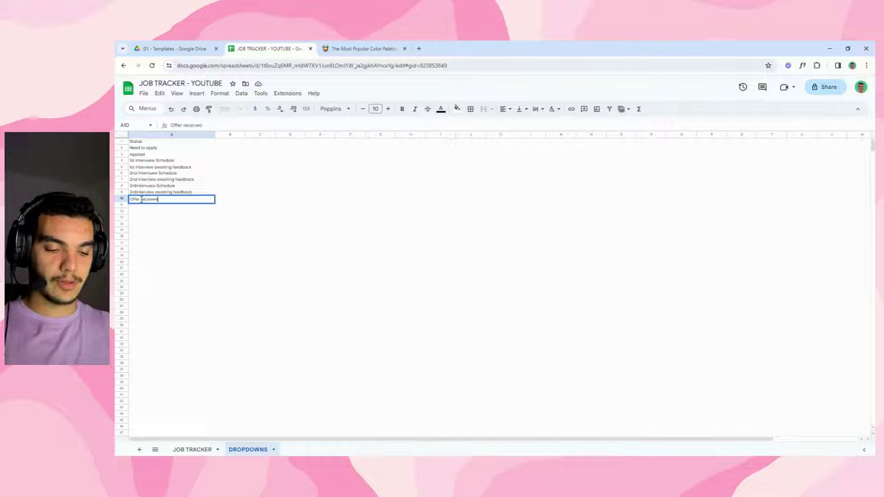
key("Return")
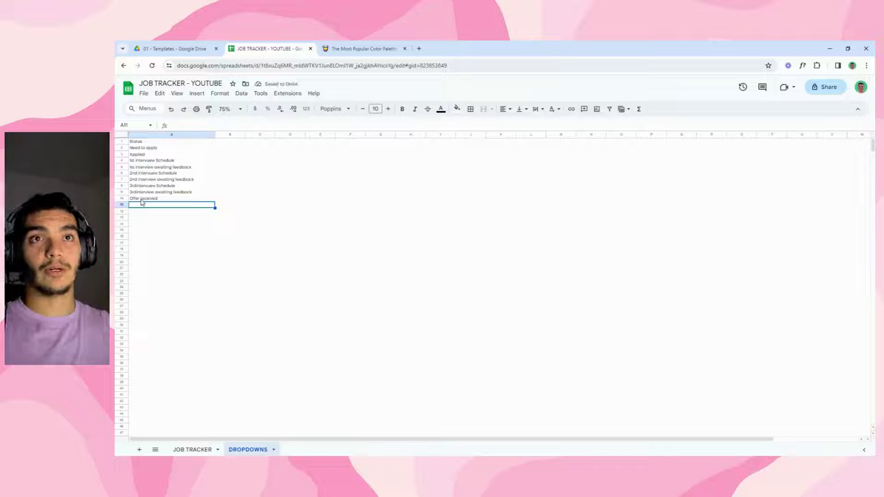
type("Off")
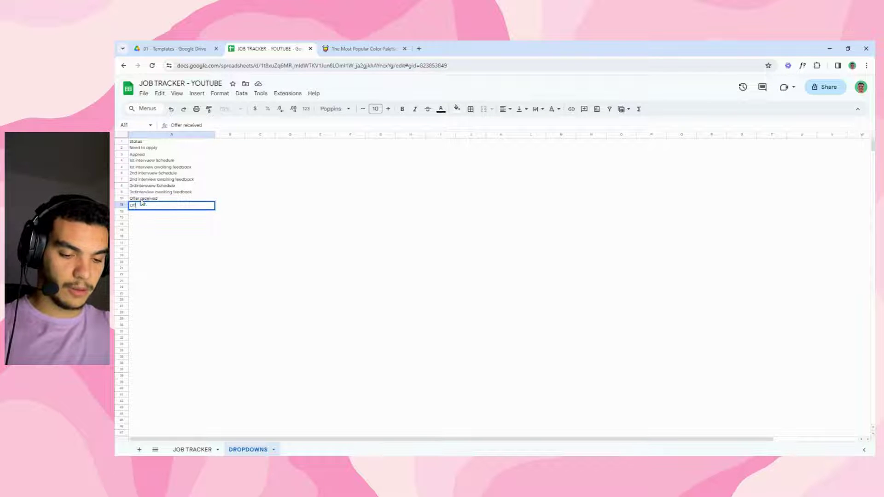
type("er ucc")
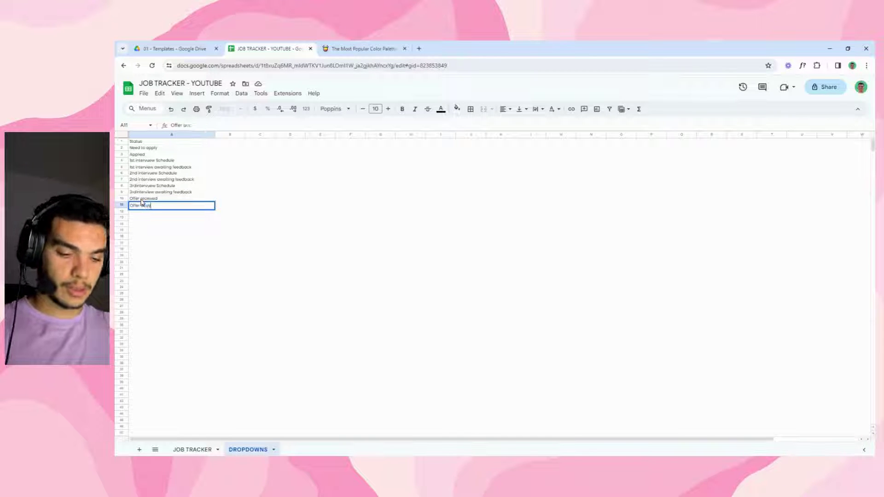
type("epted")
key("Return")
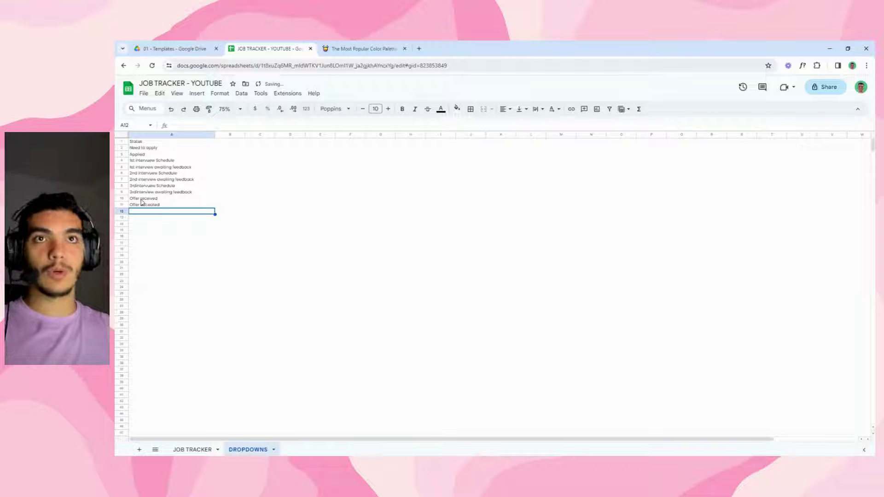
type("Offer")
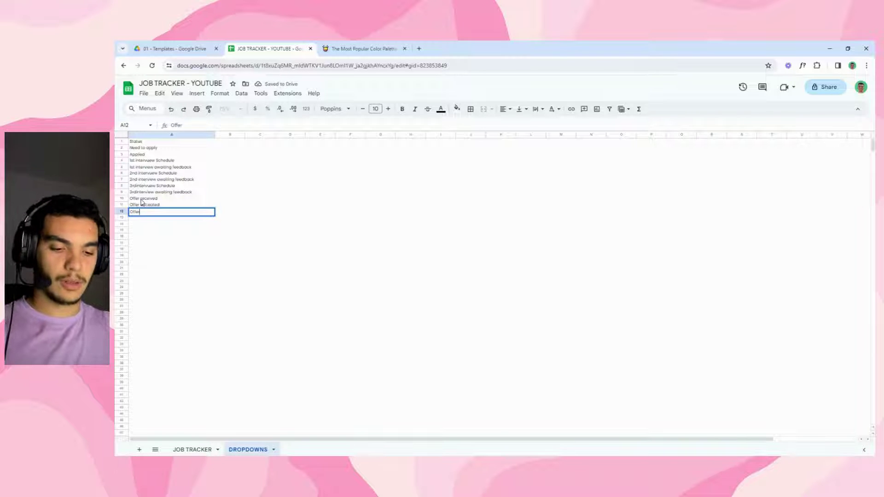
type(" Rejected")
key("Return")
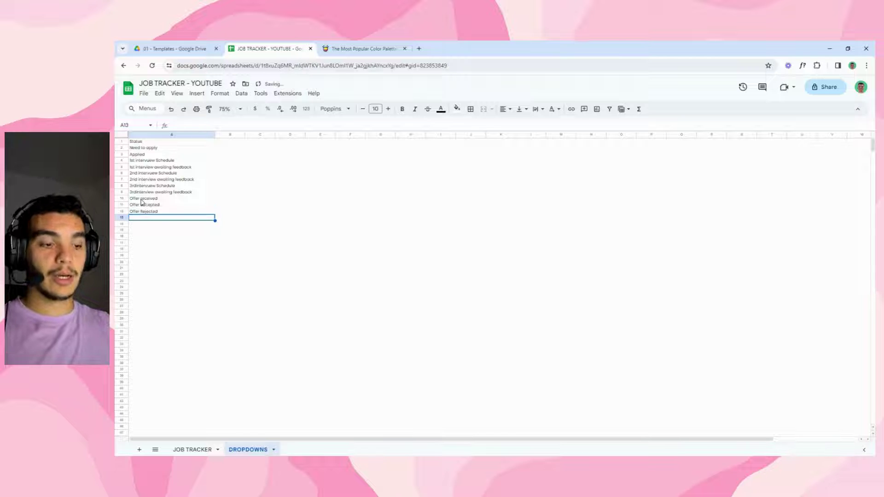
Step: Enter the status option Negotiation in cell A13, correcting its spelling
type("Negotiation")
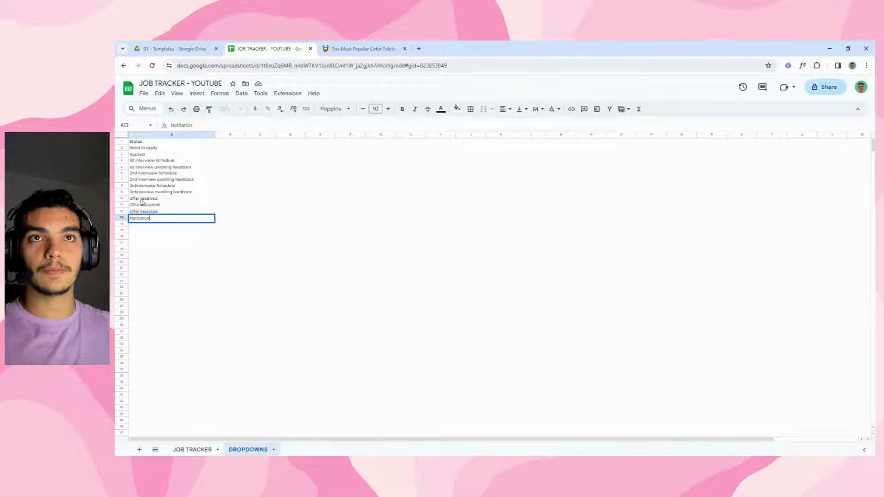
key("BackSpace")
key("BackSpace")
type("ati")
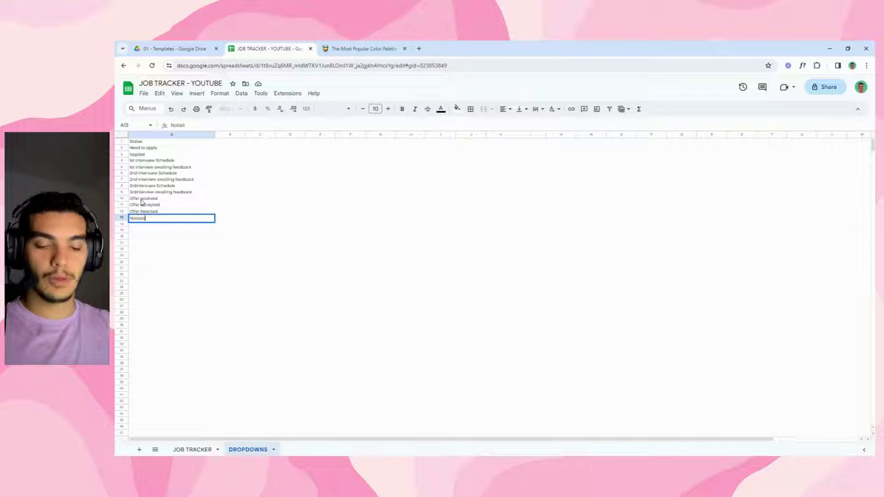
type("on")
key("Return")
left_click(138, 219)
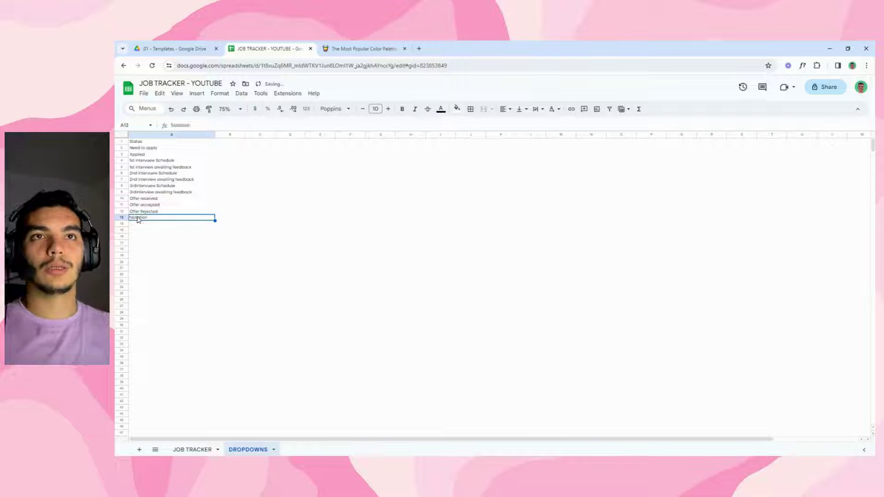
type("Neontiat")
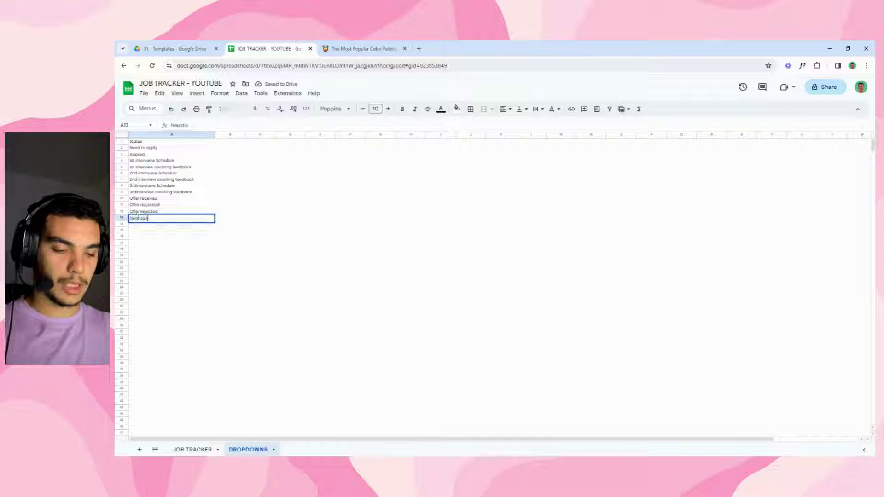
type("ion")
key("Return")
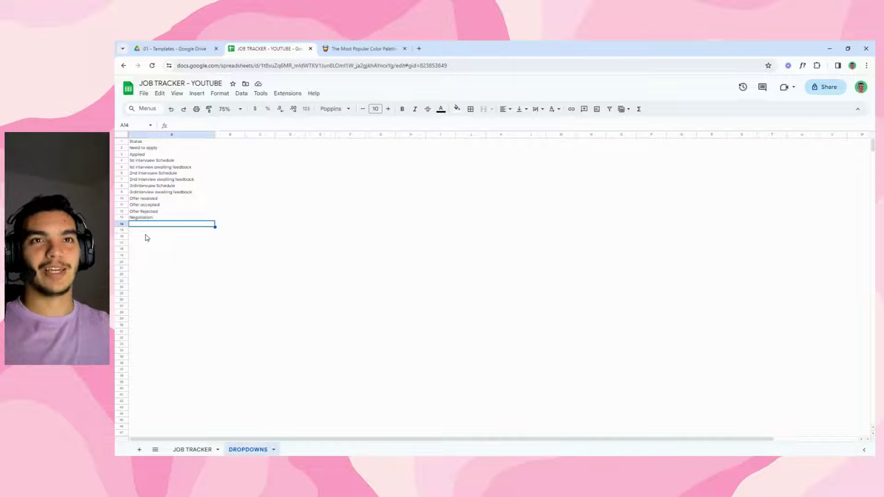
Step: Add the status option Application rejected in cell A14
type("Ap")
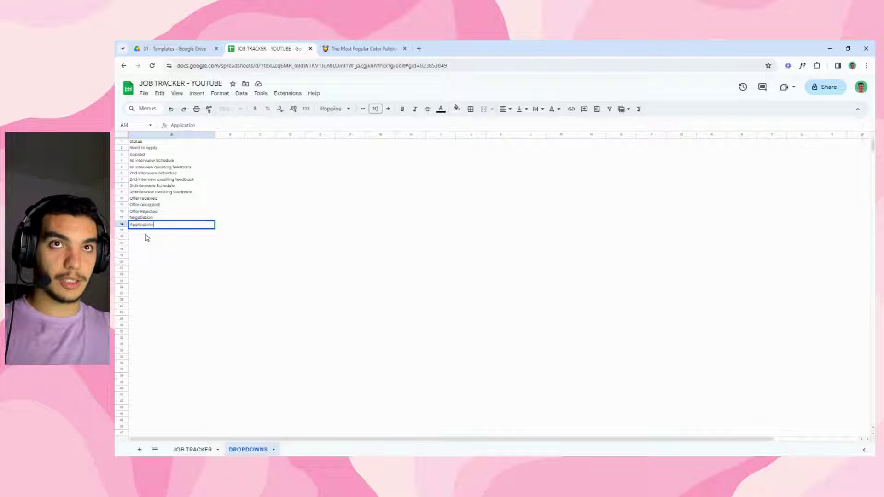
type("plication rejected")
key("Return")
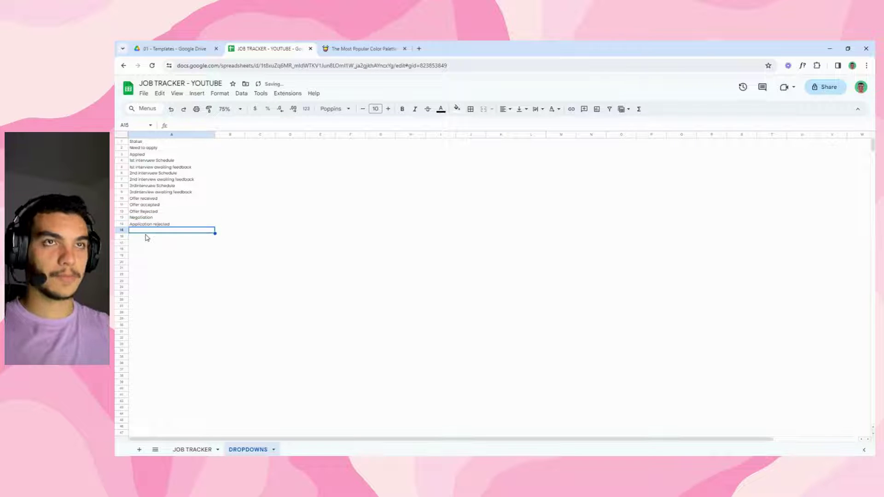
Step: Make the Status heading in A1 bold with font size 12
left_click(143, 142)
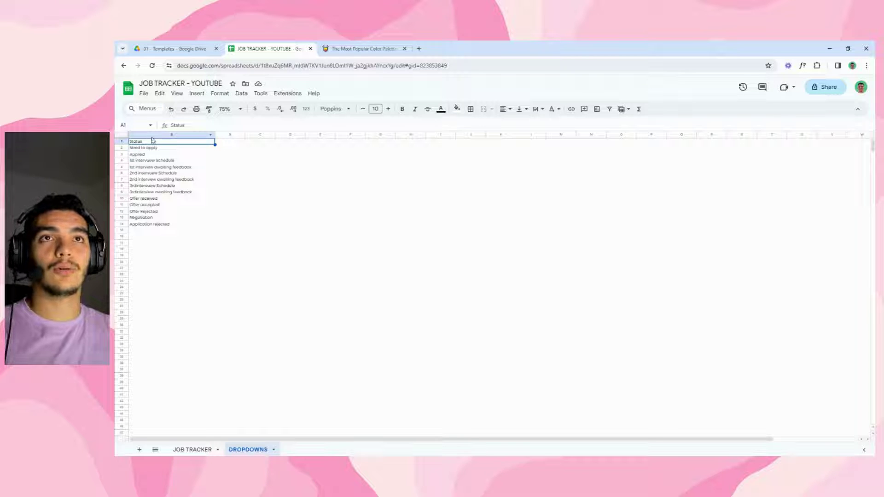
left_click(278, 196)
left_click(145, 144)
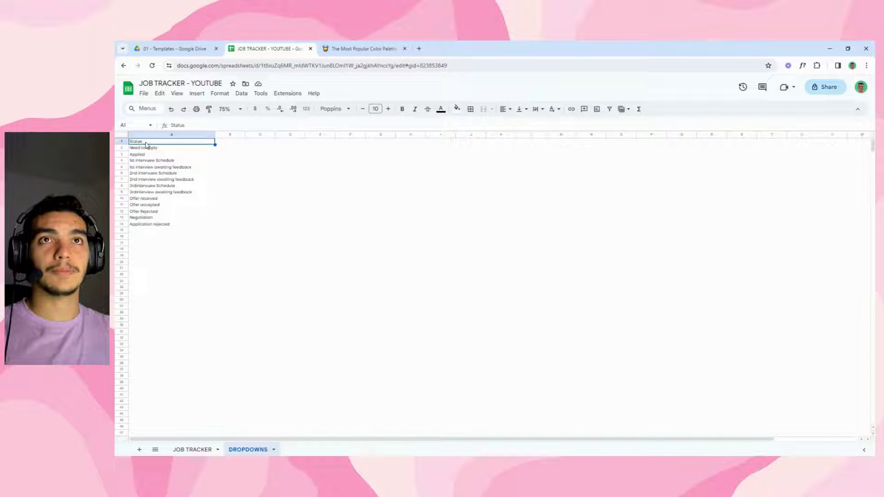
left_click(402, 110)
left_click(388, 109)
left_click(388, 109)
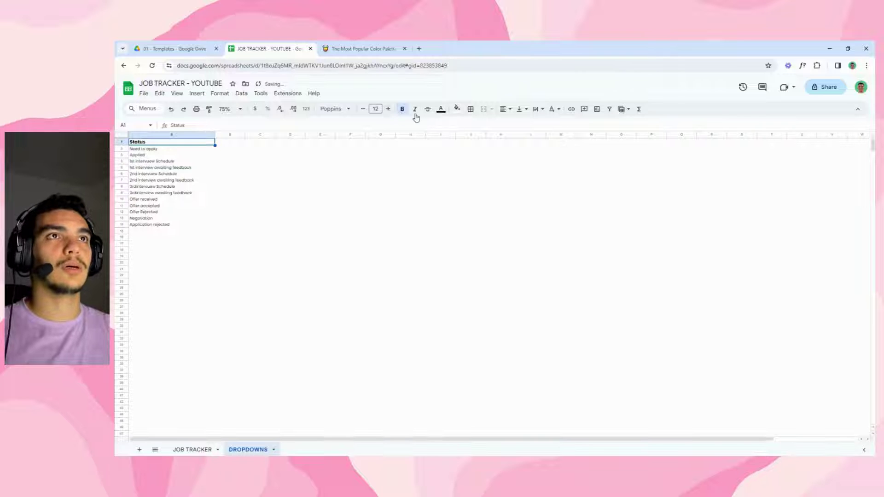
Step: Center the Status heading horizontally and vertically in its cell
left_click(506, 108)
left_click(518, 124)
left_click(522, 109)
left_click(534, 124)
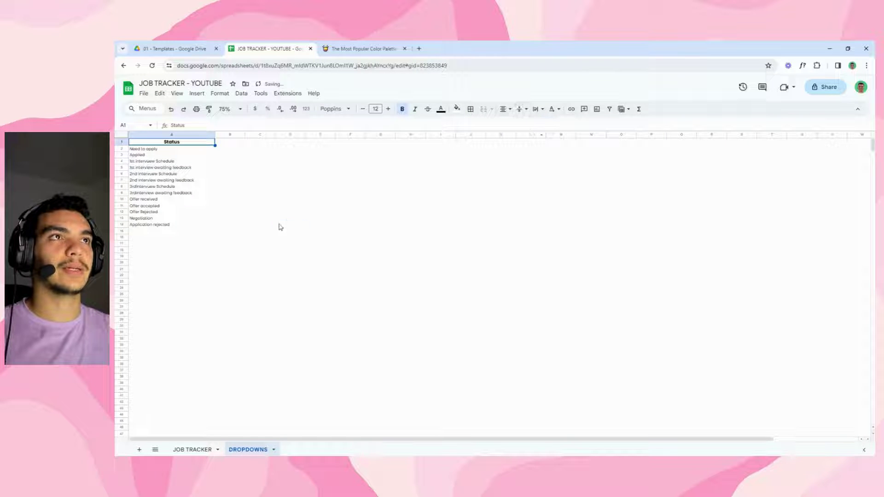
left_click(279, 226)
left_click_drag(155, 151, 164, 223)
left_click(260, 225)
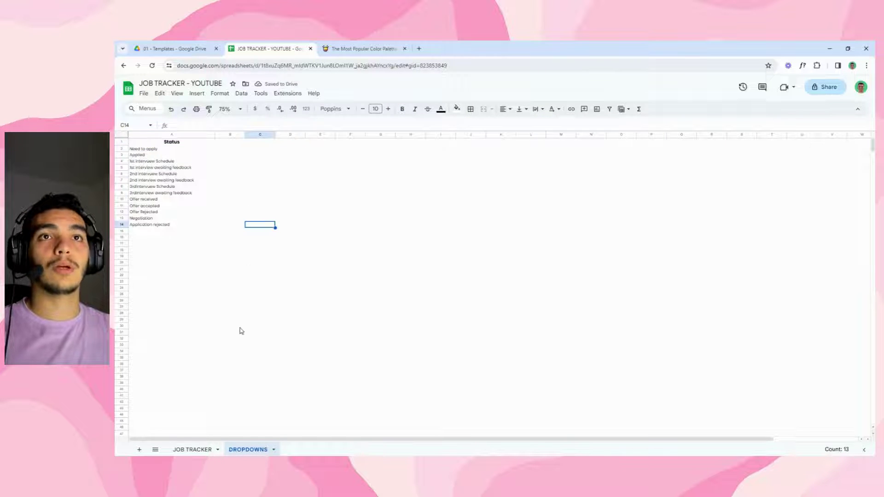
Step: Add a data validation rule on the JOB TRACKER sheet covering the status column range A4:A
left_click(199, 449)
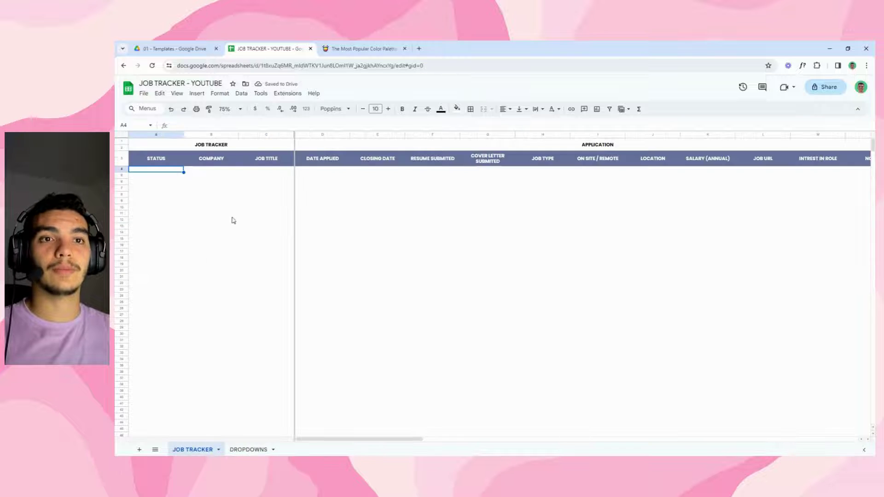
left_click(198, 171)
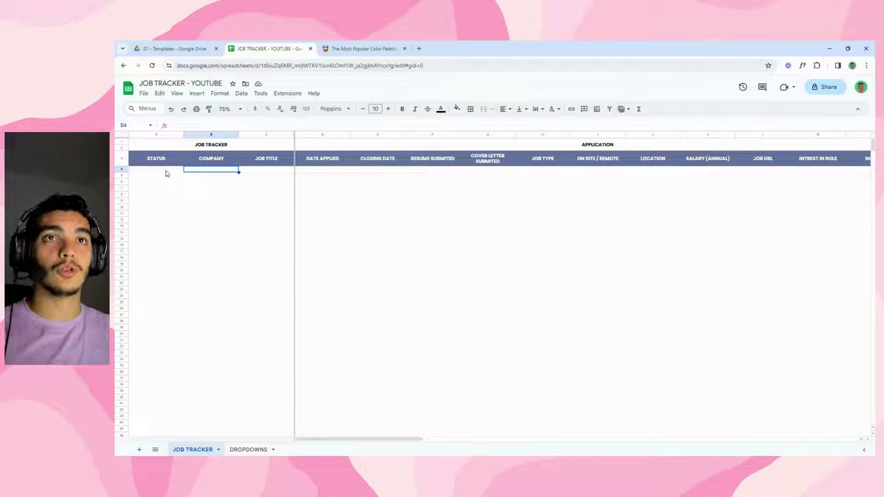
left_click(167, 171)
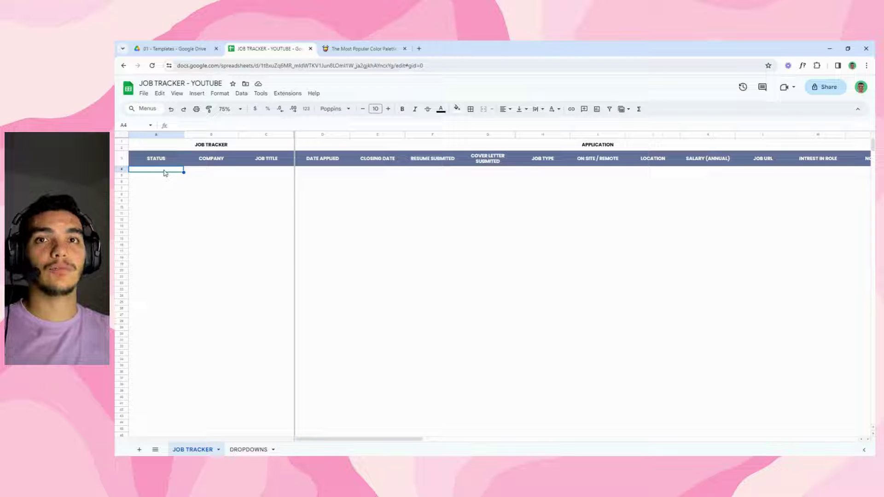
left_click(241, 93)
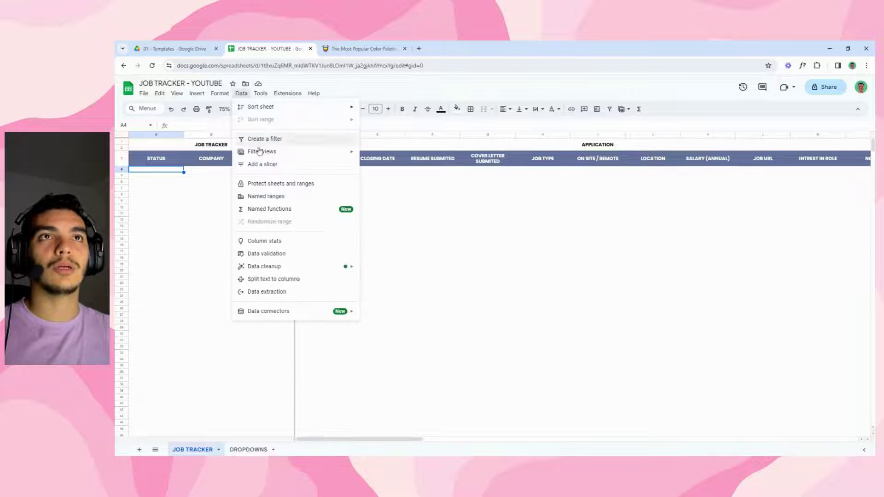
left_click(269, 259)
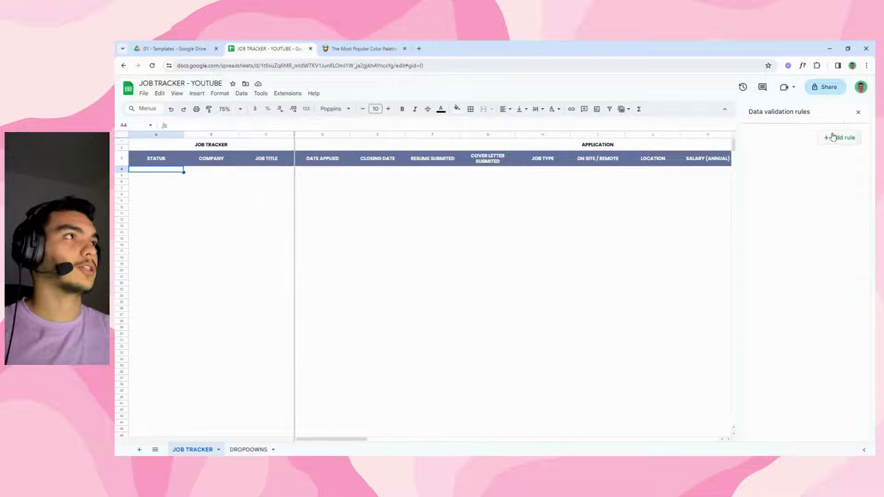
left_click(834, 137)
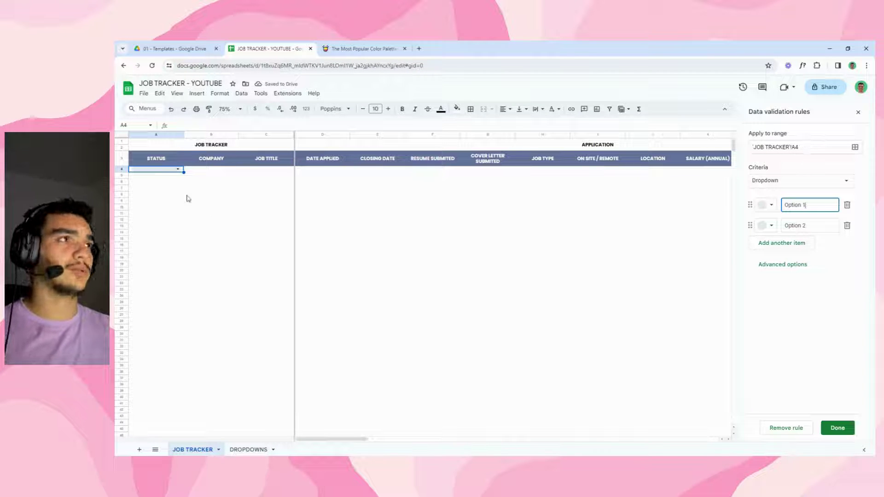
left_click(814, 147)
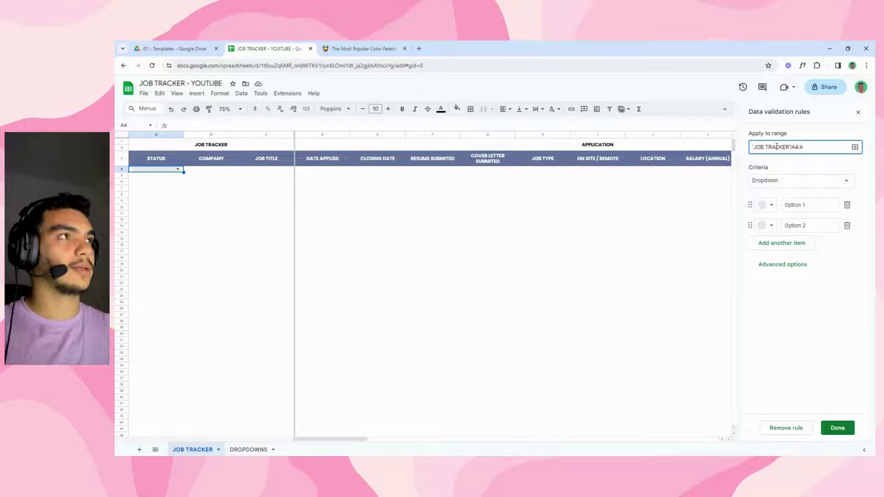
Step: Set the rule's criteria to Dropdown (from a range) with DROPDOWNS!A2:A as the source range
left_click(818, 180)
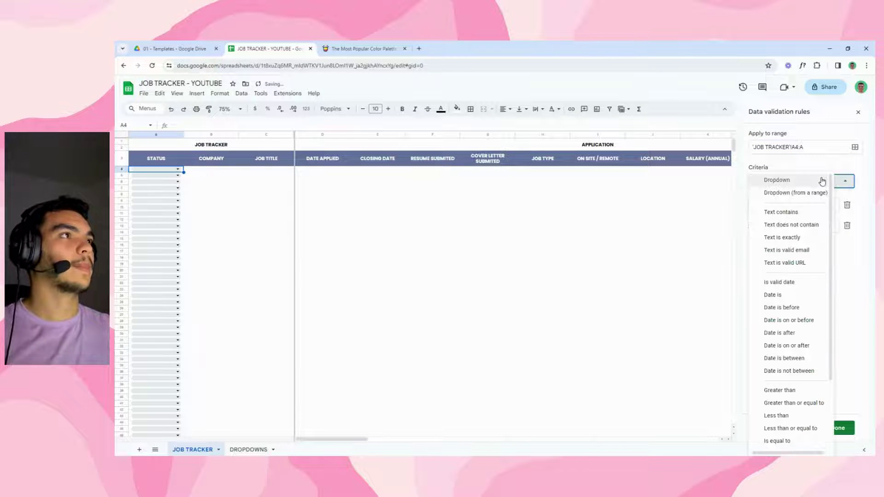
left_click(785, 192)
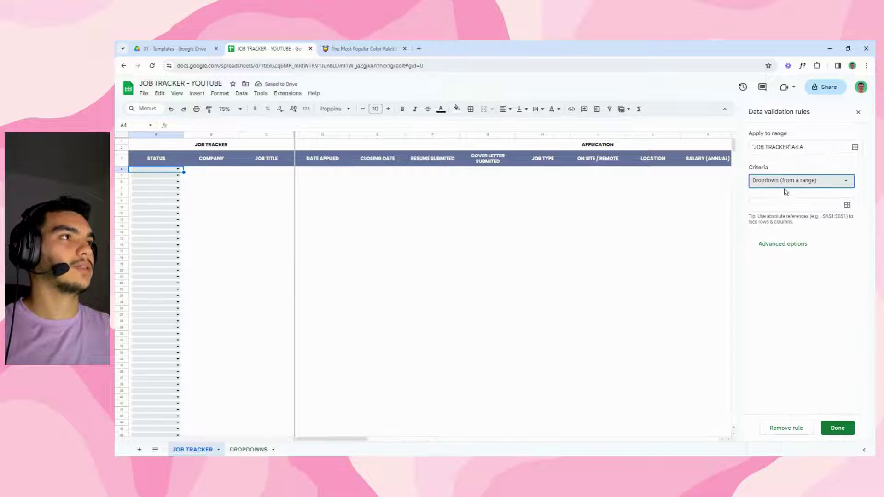
left_click(811, 208)
left_click(248, 450)
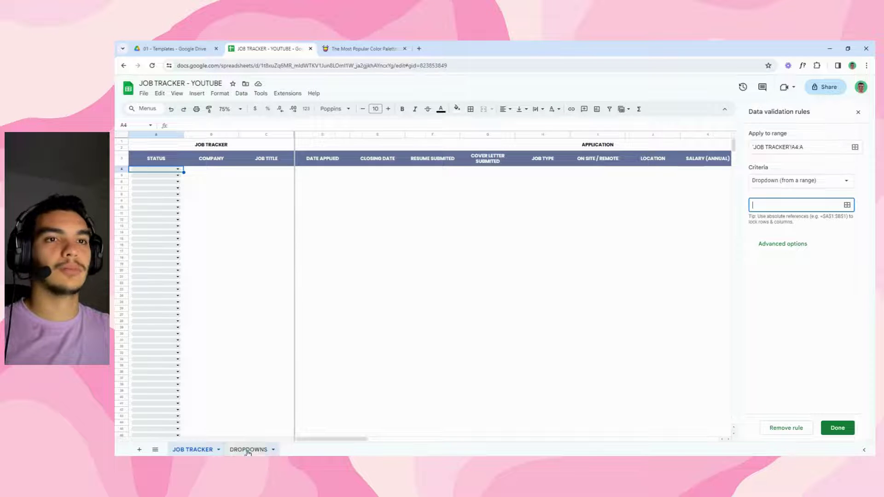
left_click(847, 205)
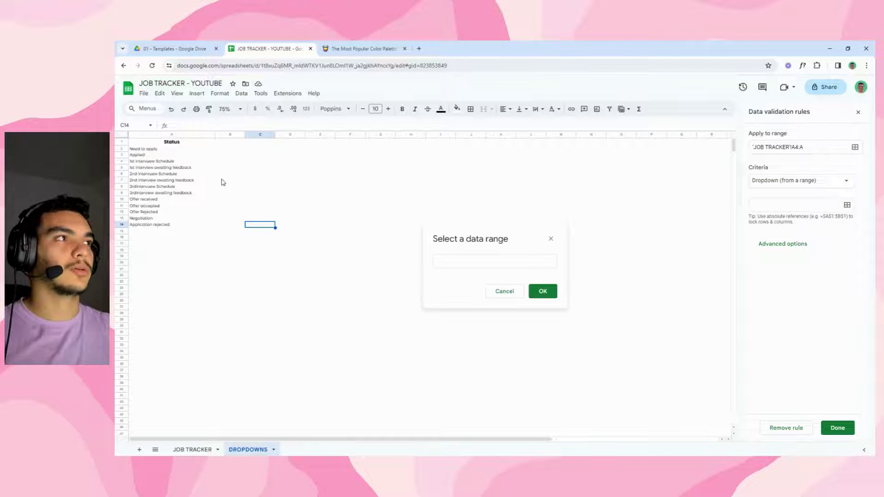
left_click_drag(150, 153, 154, 226)
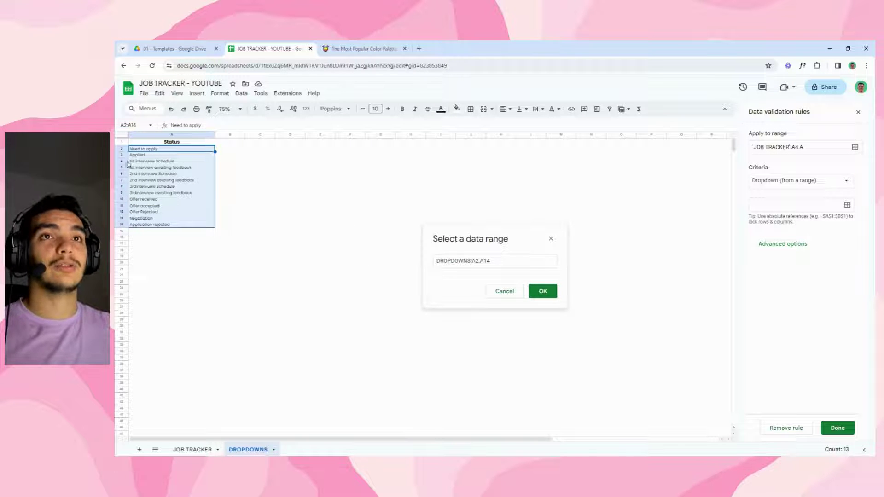
left_click(512, 260)
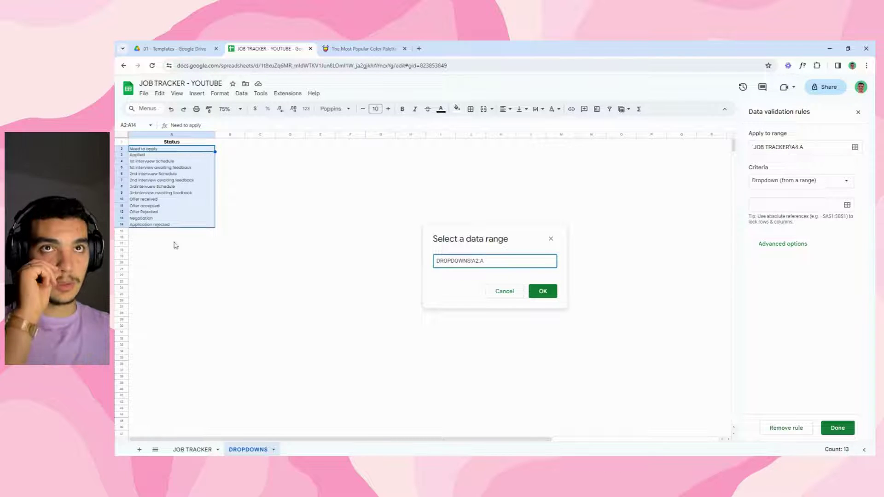
left_click(543, 291)
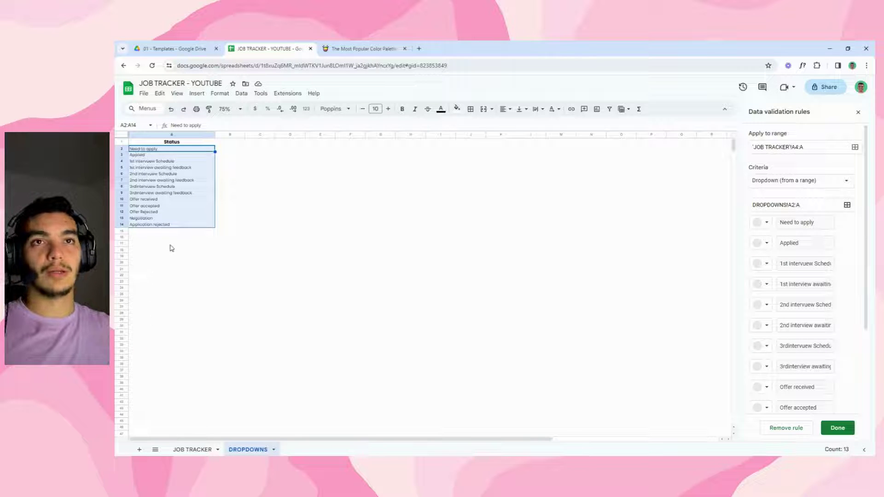
left_click(138, 232)
left_click(135, 251)
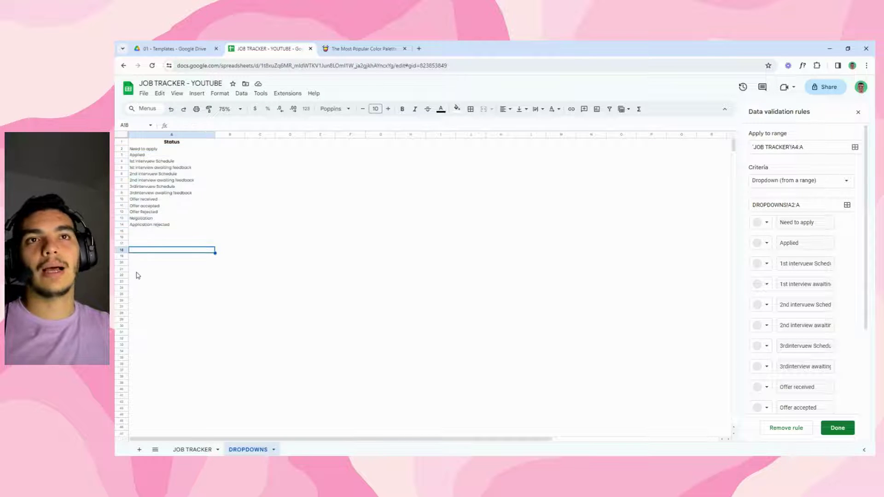
left_click(137, 270)
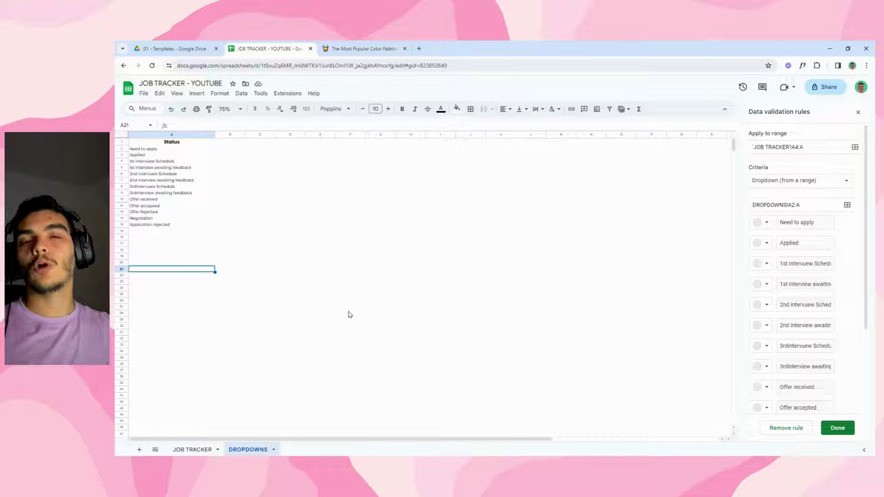
scroll(838, 290, "down", 5)
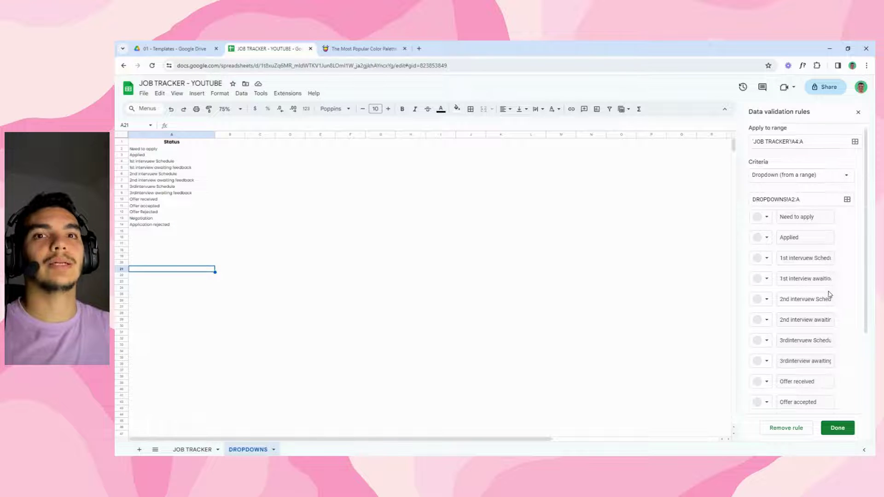
Step: Return to the JOB TRACKER sheet, set the status dropdown's display style to Arrow and save the rule
left_click(196, 449)
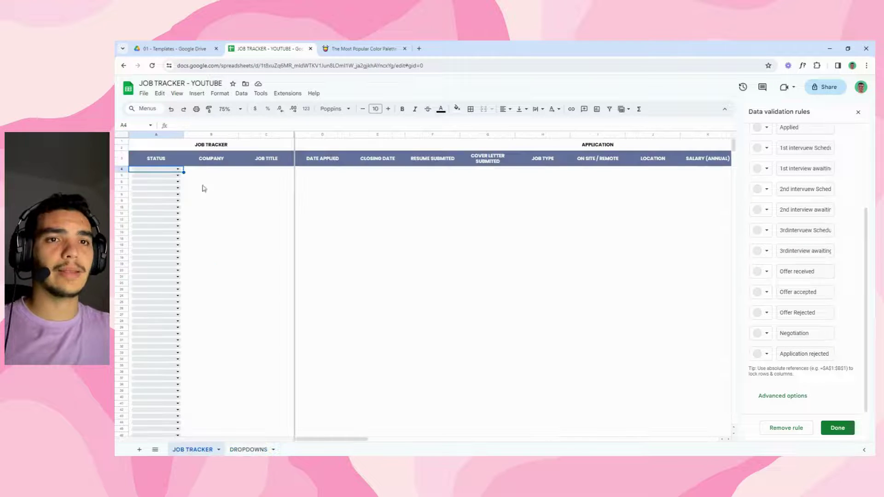
left_click(178, 170)
left_click(247, 202)
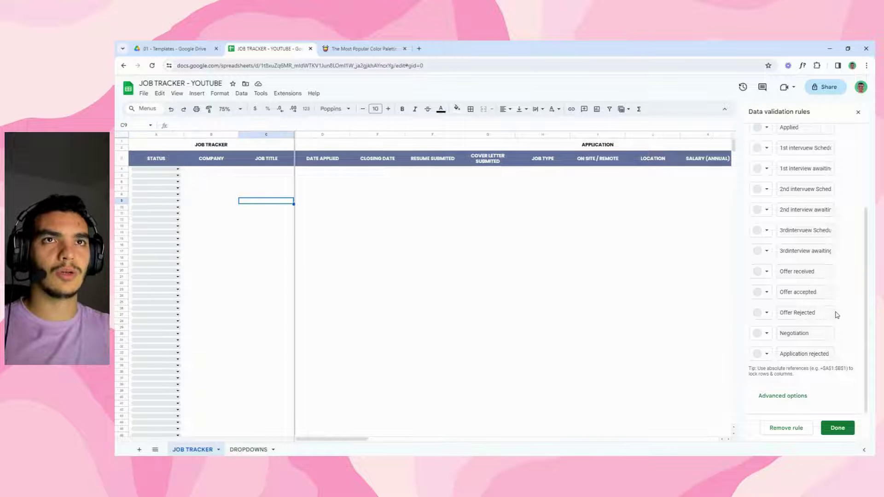
left_click(781, 399)
scroll(780, 301, "down", 3)
left_click(768, 382)
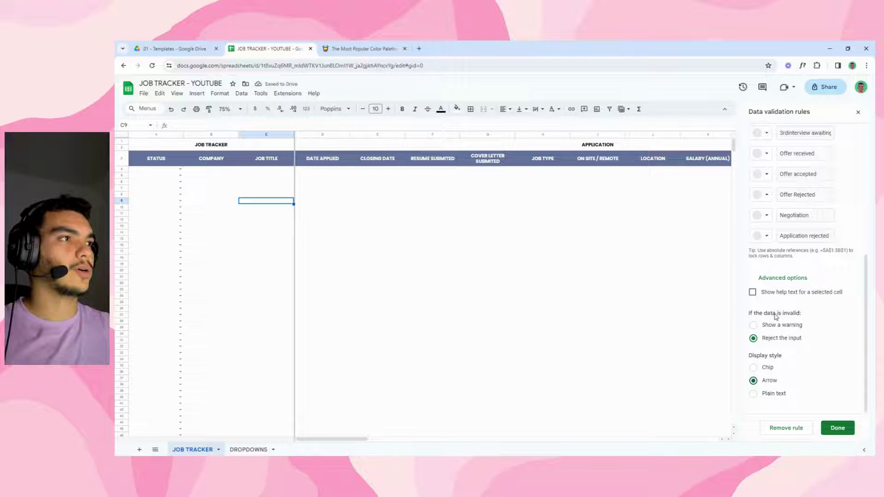
left_click(838, 428)
Step: Check the list of status options offered by the dropdown in cell A4
left_click(282, 183)
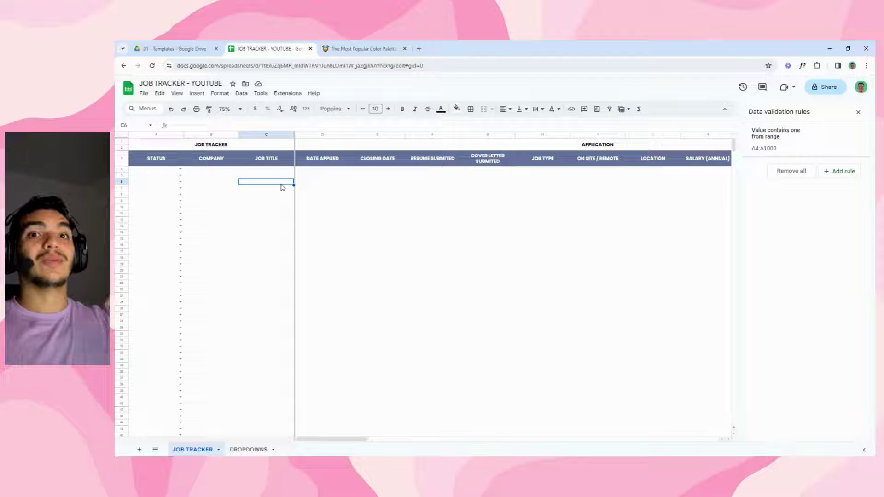
left_click(179, 170)
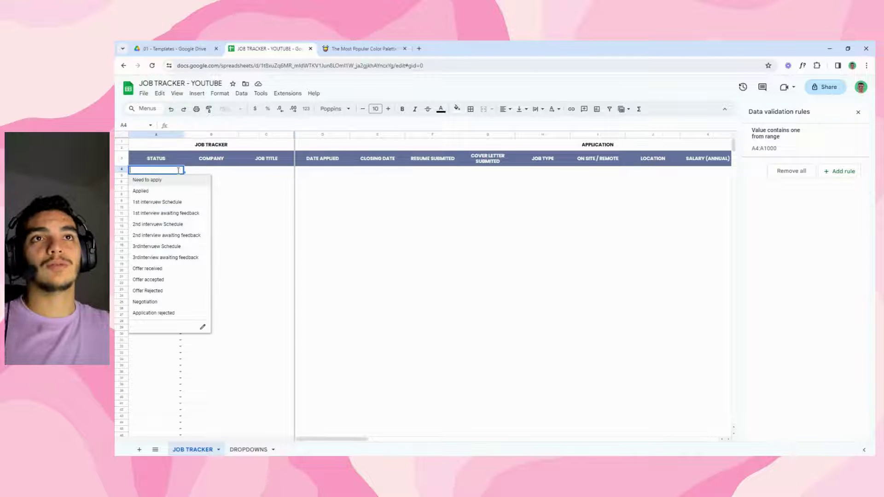
left_click(202, 173)
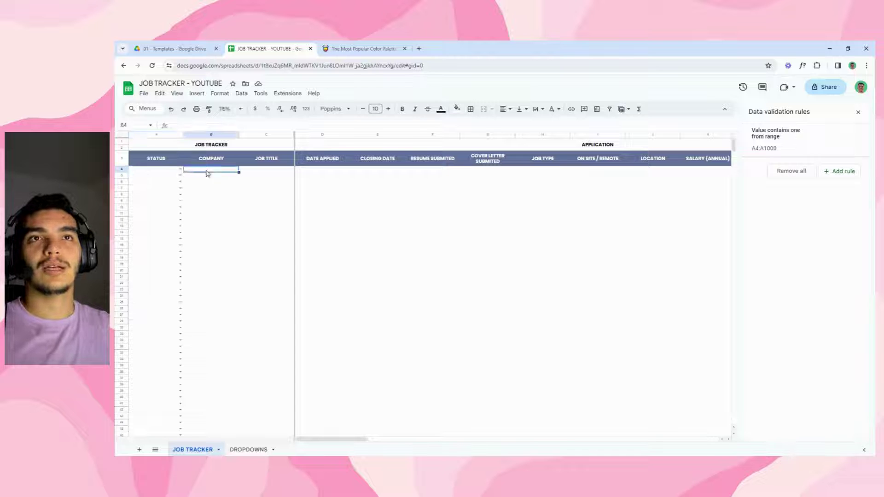
Step: Try out the status dropdown in cell A4, choosing Need to apply and replacing it with 2nd Interview Schedule
left_click(181, 171)
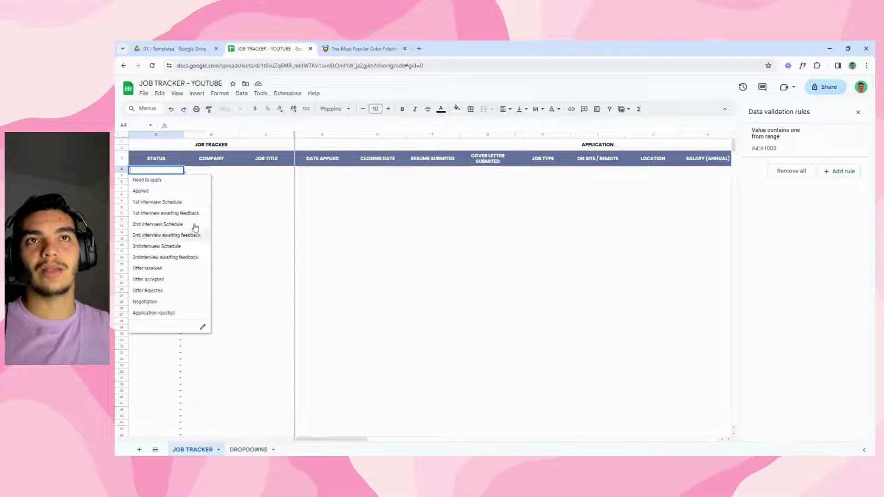
left_click(188, 266)
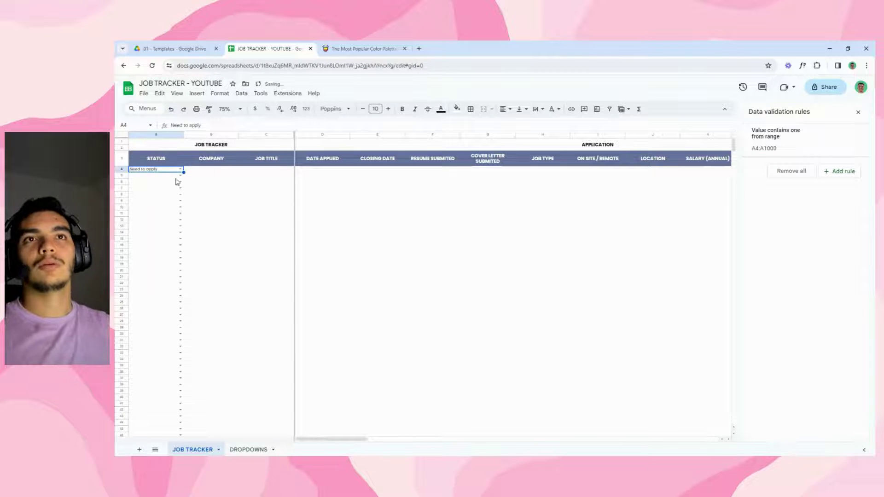
left_click(180, 169)
left_click(196, 223)
left_click(242, 215)
left_click(210, 173)
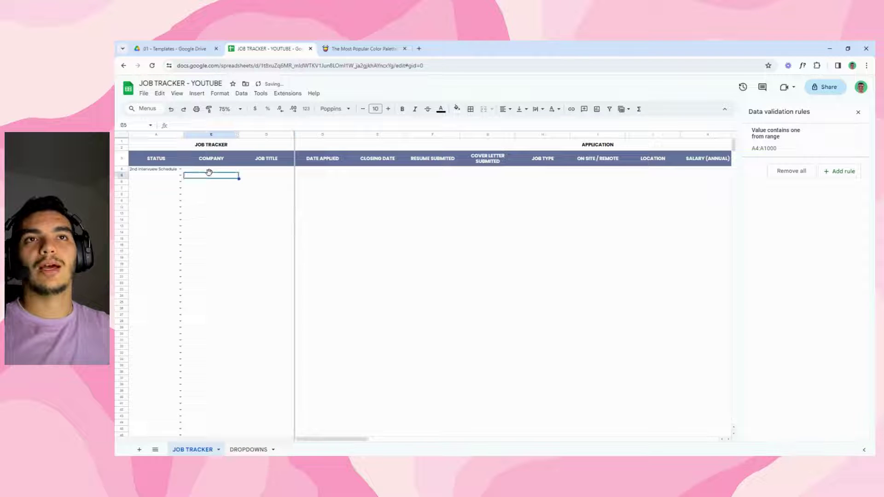
left_click(152, 171)
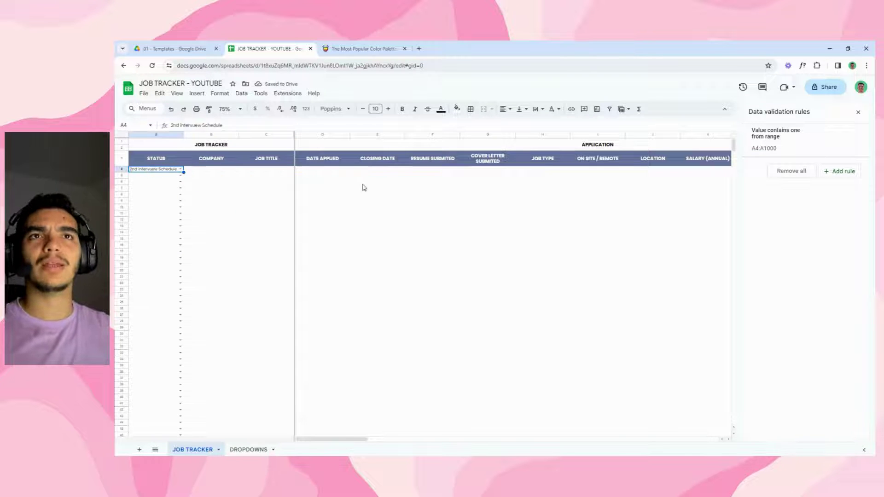
Step: Set the height of rows 4 to 1000 on the JOB TRACKER sheet to 35 pixels
left_click(211, 169)
left_click(122, 169)
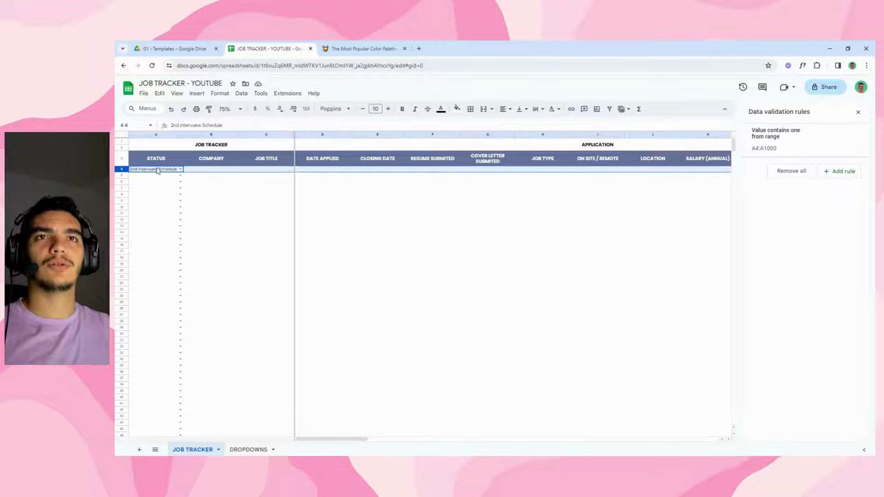
key("ctrl+shift+Down")
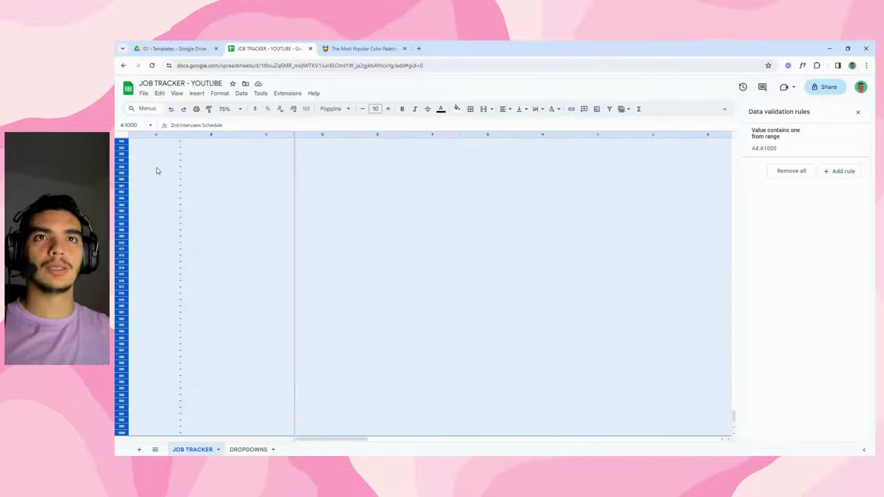
right_click(127, 203)
left_click(136, 336)
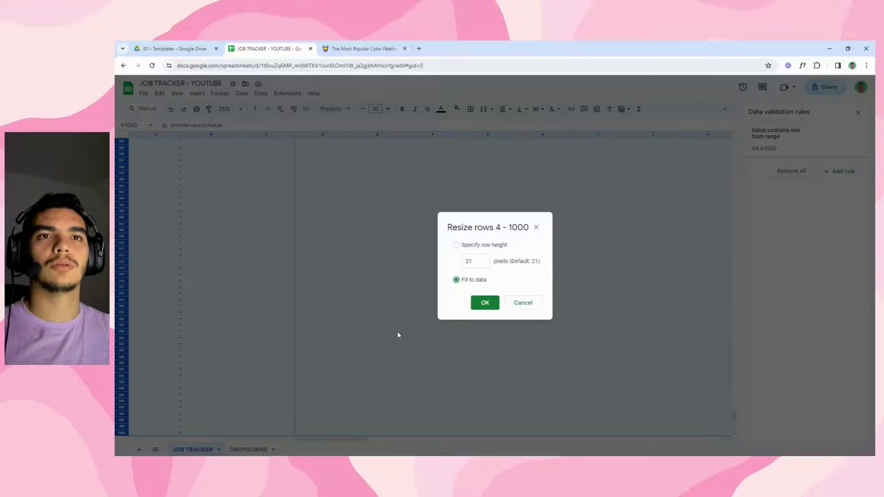
left_click(480, 261)
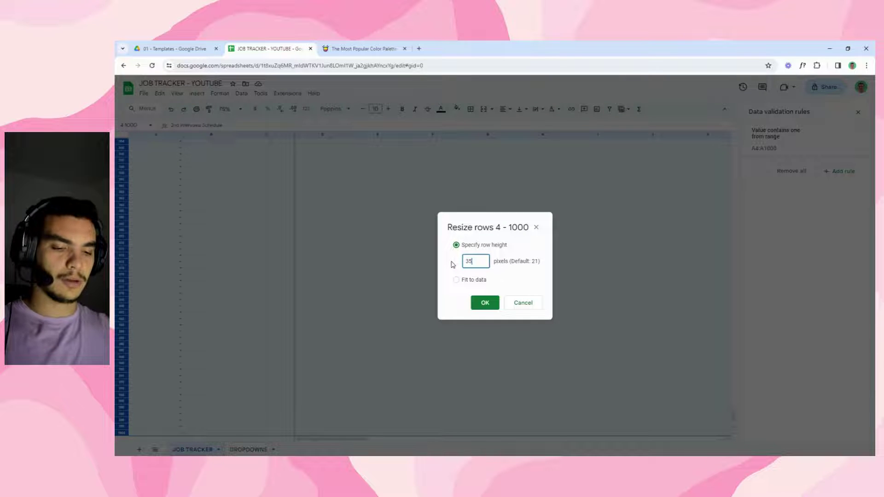
key("Return")
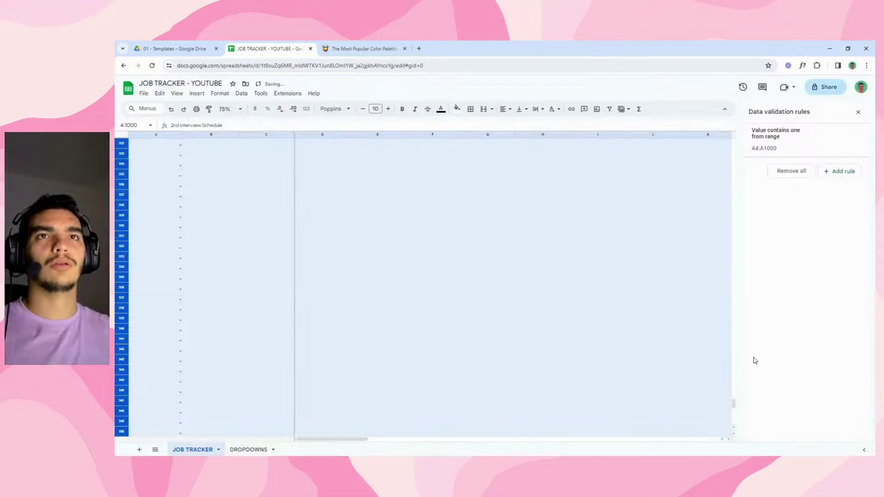
Step: Delete rows 101 to 1000 from the JOB TRACKER sheet
left_click_drag(734, 404, 734, 144)
left_click(322, 274)
scroll(215, 259, "down", 5)
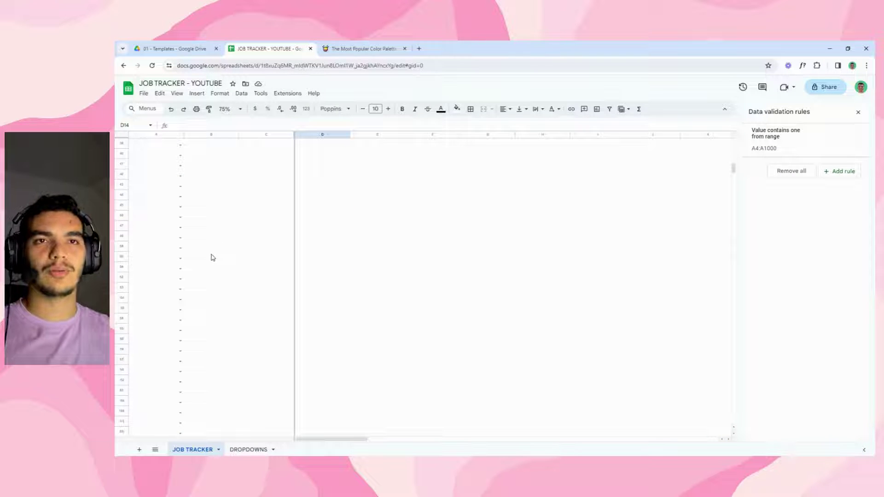
scroll(216, 256, "down", 10)
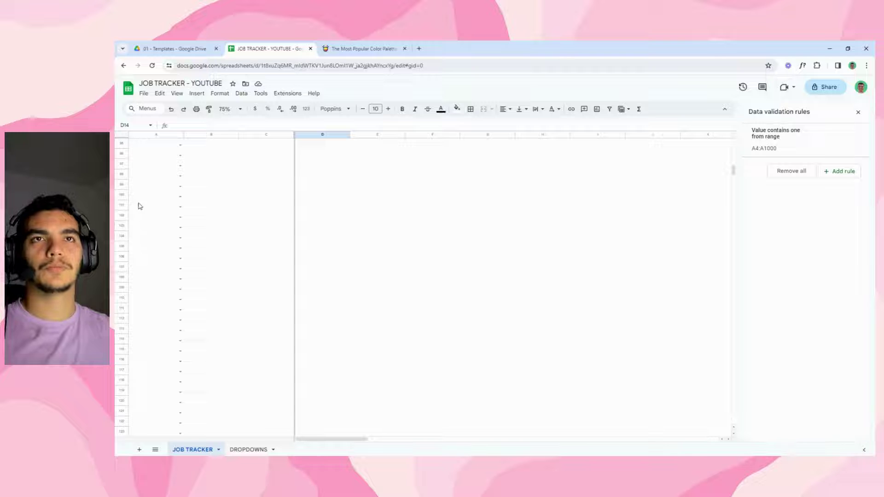
left_click(122, 205)
key("ctrl+shift+Down")
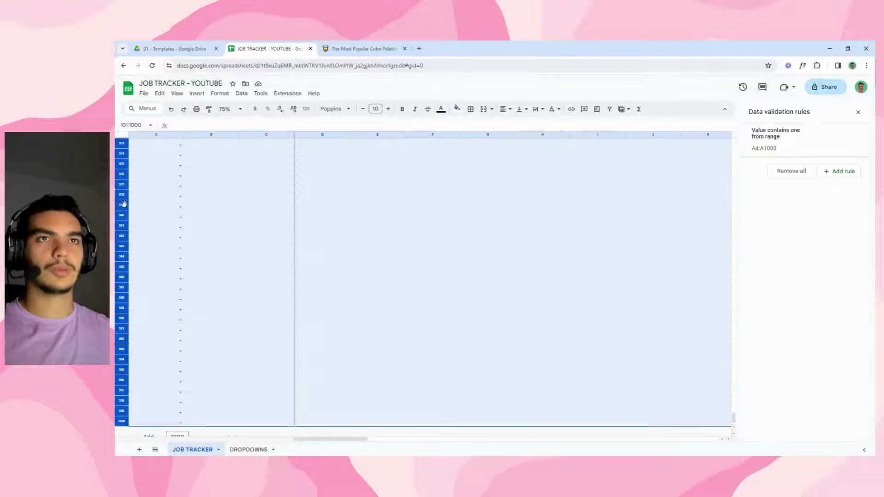
right_click(124, 204)
left_click(145, 294)
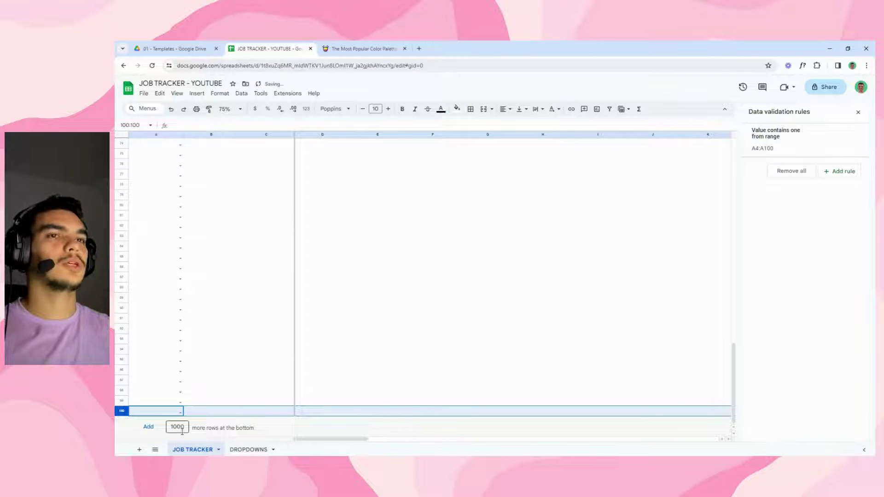
left_click_drag(733, 391, 734, 191)
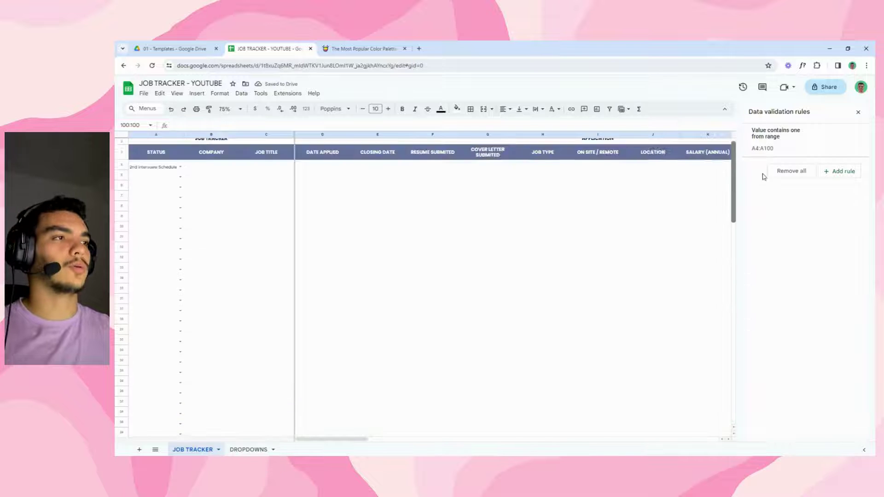
Step: Close the data validation rules for the JOB TRACKER sheet
left_click(504, 203)
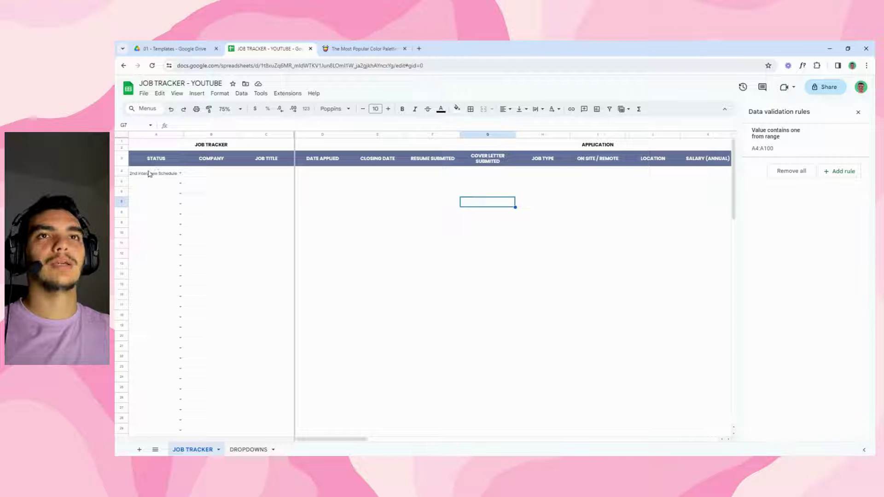
left_click(187, 173)
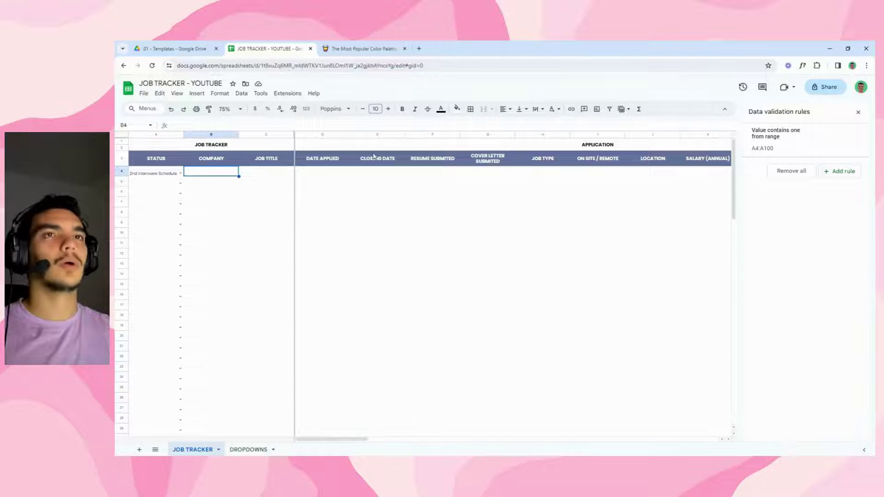
left_click(858, 112)
left_click(363, 212)
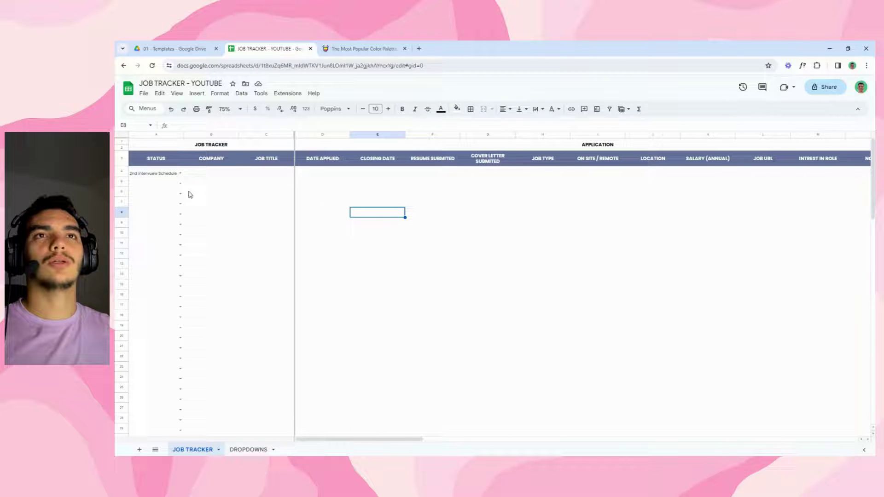
Step: Center the contents of rows 4 to 100 horizontally, align them to the middle vertically and set their font size to 12
left_click(119, 172)
key("ctrl+shift+Down")
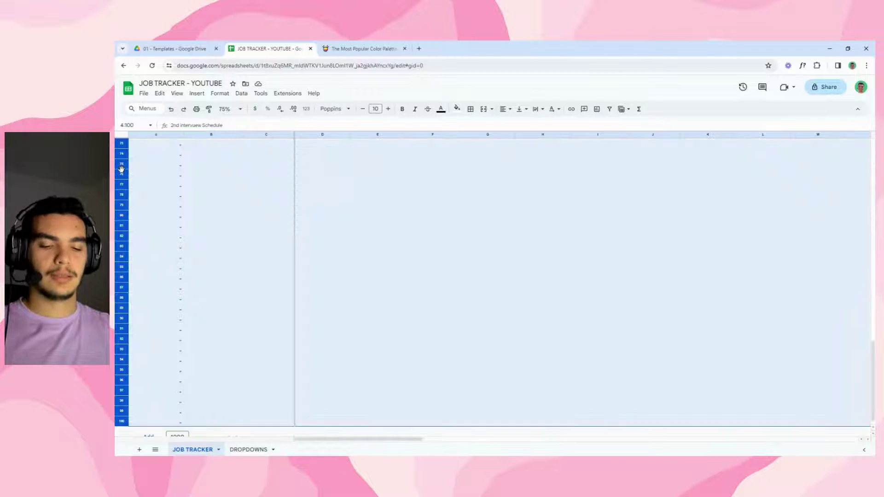
left_click(507, 109)
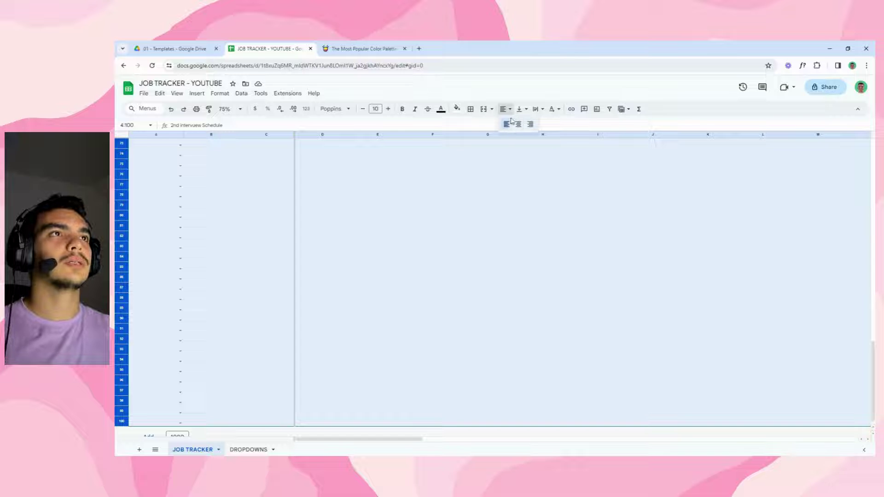
left_click(516, 120)
left_click(520, 109)
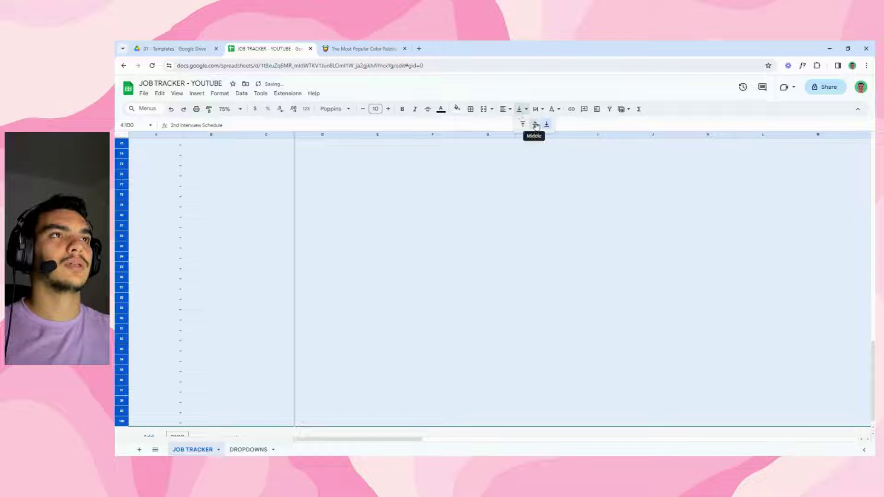
left_click(537, 122)
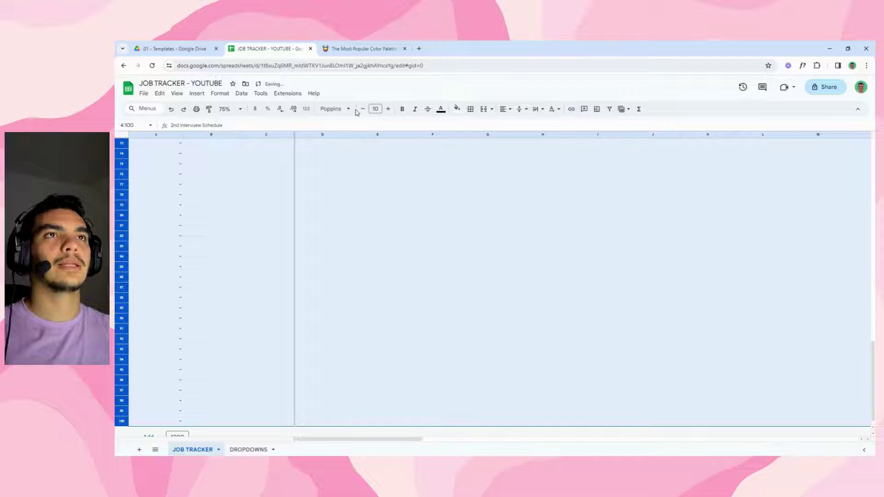
left_click(389, 109)
left_click(390, 109)
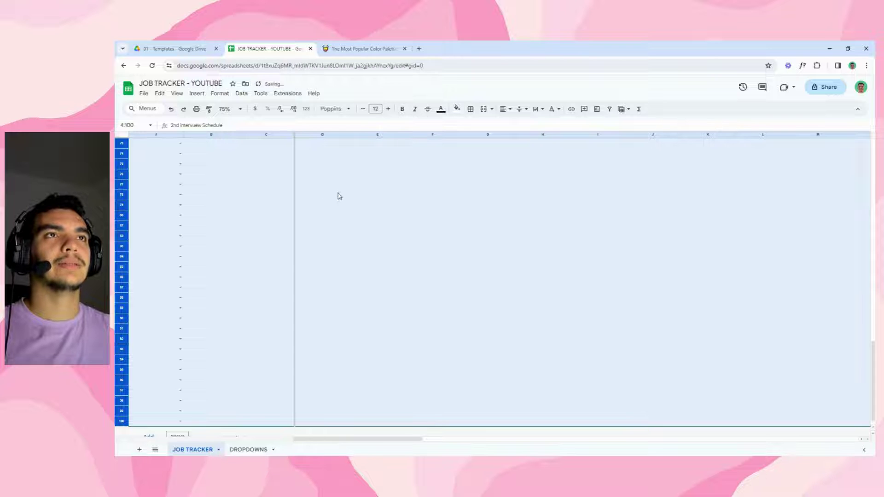
scroll(323, 203, "up", 10)
left_click_drag(873, 288, 873, 177)
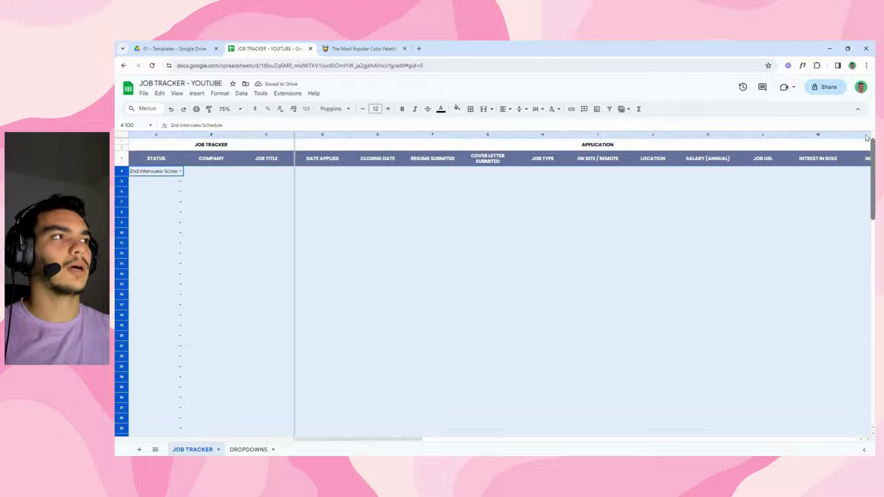
left_click(363, 110)
left_click(388, 110)
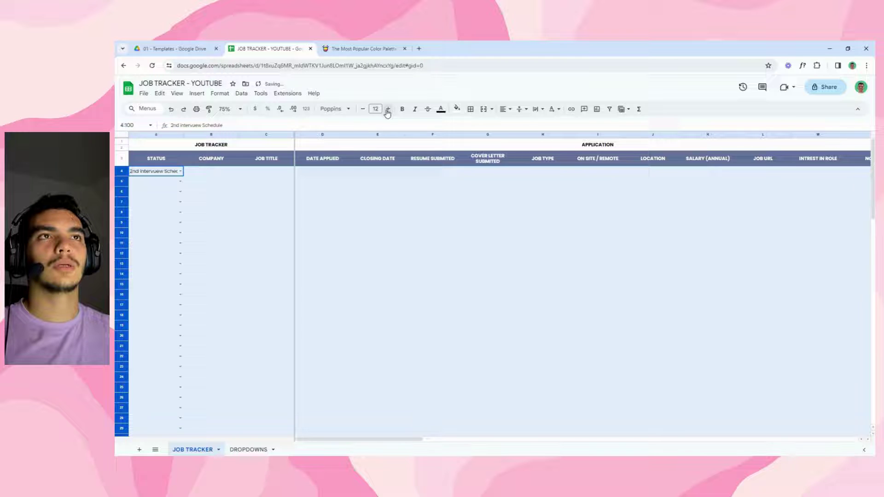
left_click(341, 193)
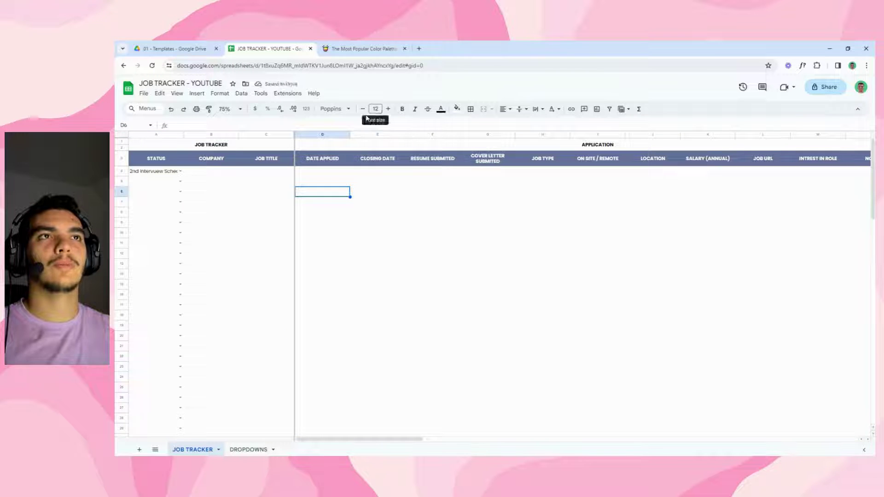
Step: Widen the STATUS column so that the full status text in row 4 fits
left_click(198, 192)
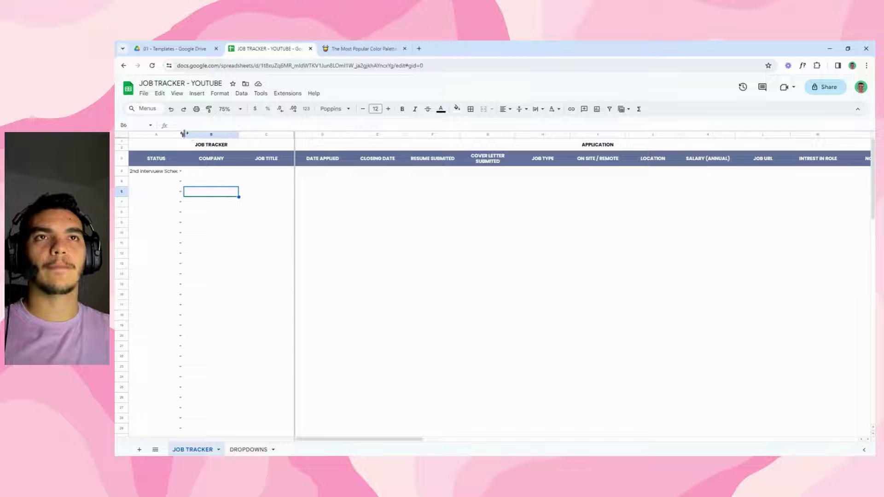
left_click_drag(184, 133, 234, 135)
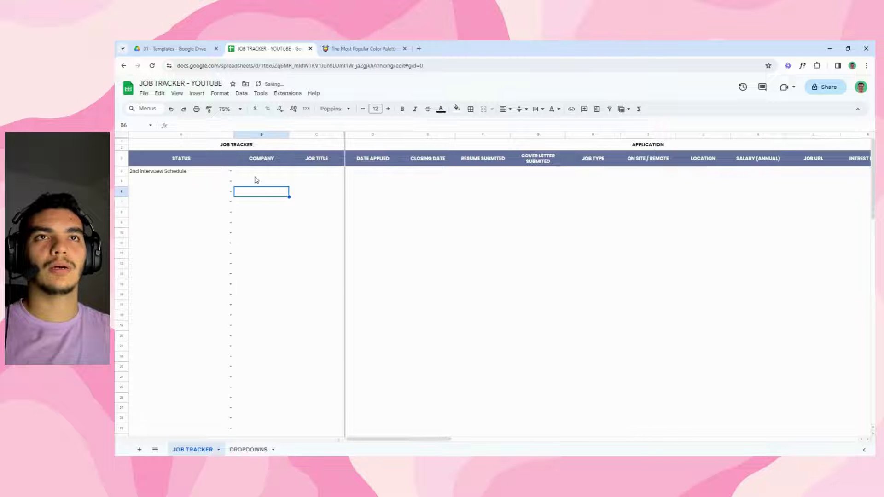
left_click(256, 175)
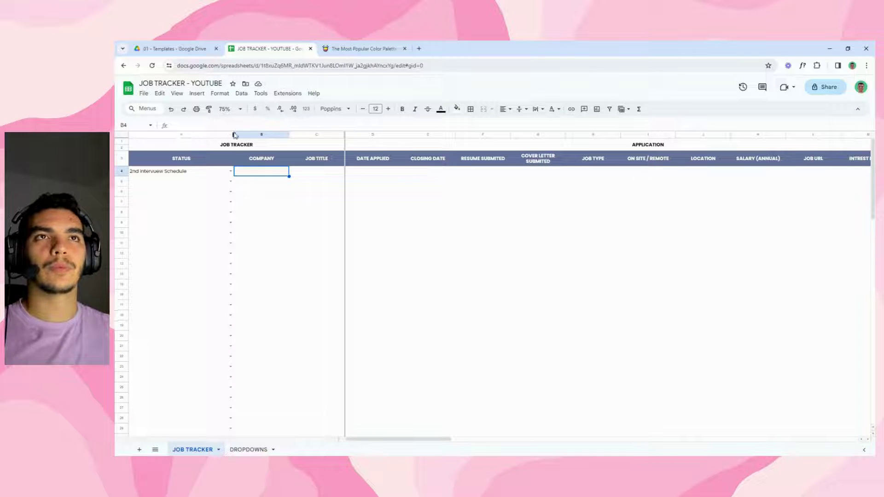
left_click_drag(234, 134, 231, 135)
left_click(269, 214)
Step: Centre the contents of the STATUS column horizontally and make the whole column bold
left_click(177, 134)
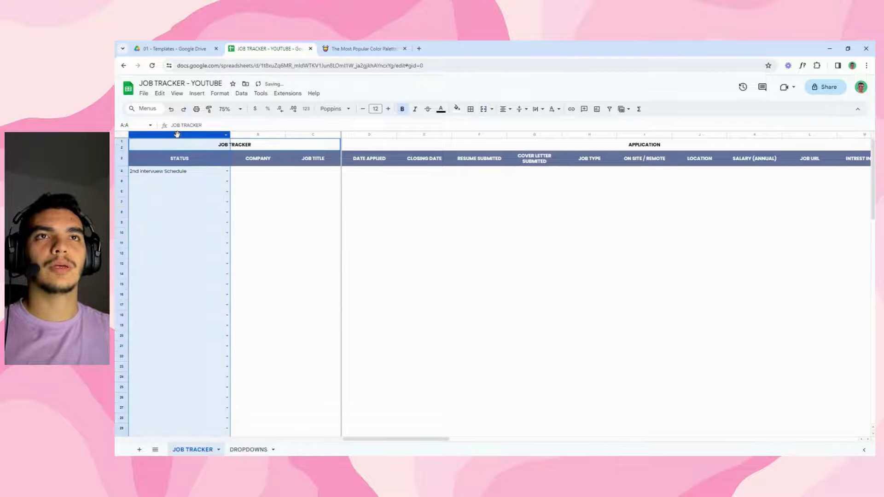
left_click(506, 109)
left_click(518, 123)
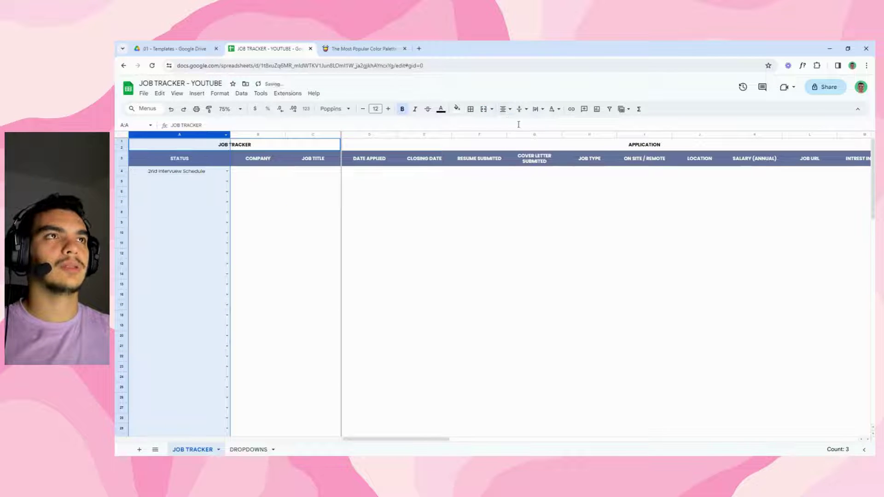
left_click(403, 110)
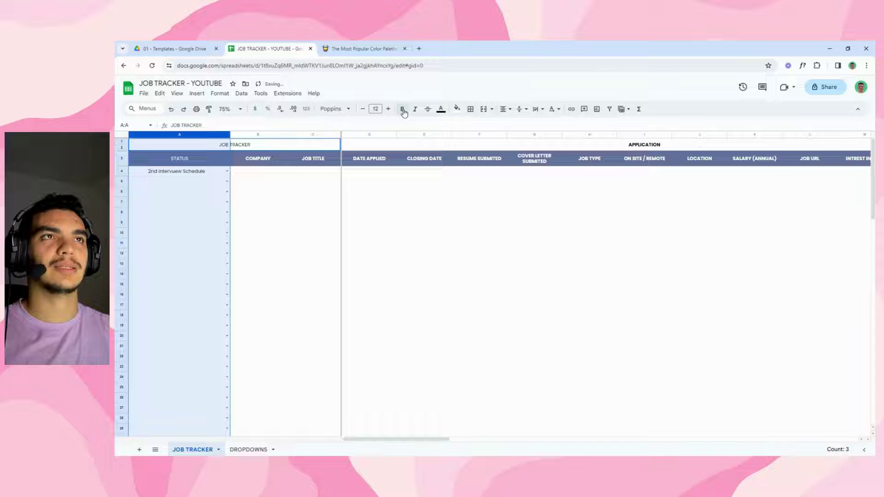
left_click(278, 213)
left_click(179, 172)
left_click(265, 202)
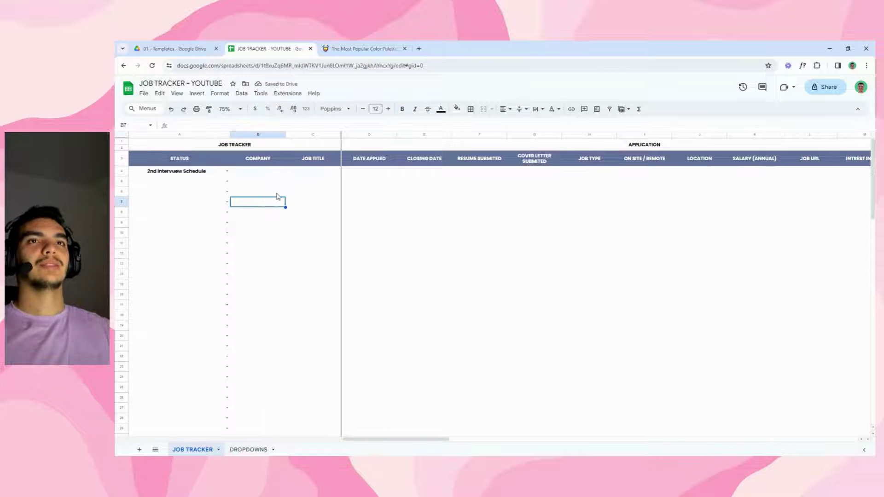
Step: Fill in row 4 with Google as the company and Data Analyst as the job title
left_click(313, 171)
left_click(261, 172)
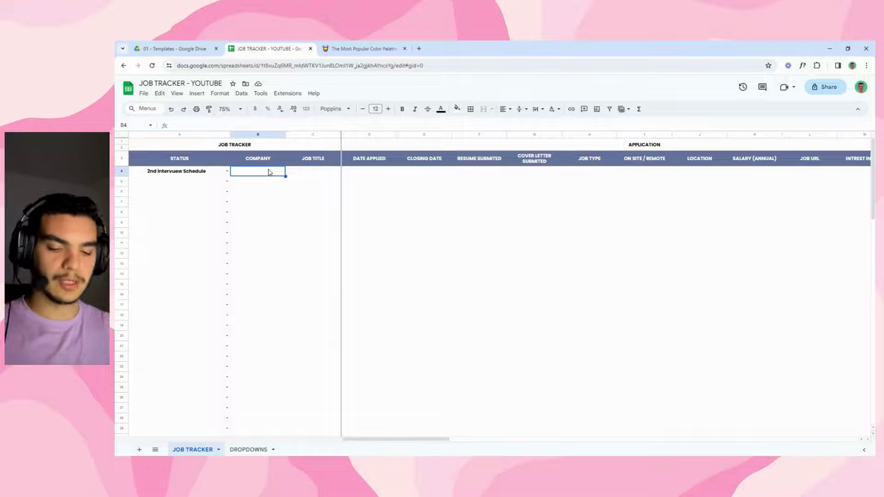
type("G")
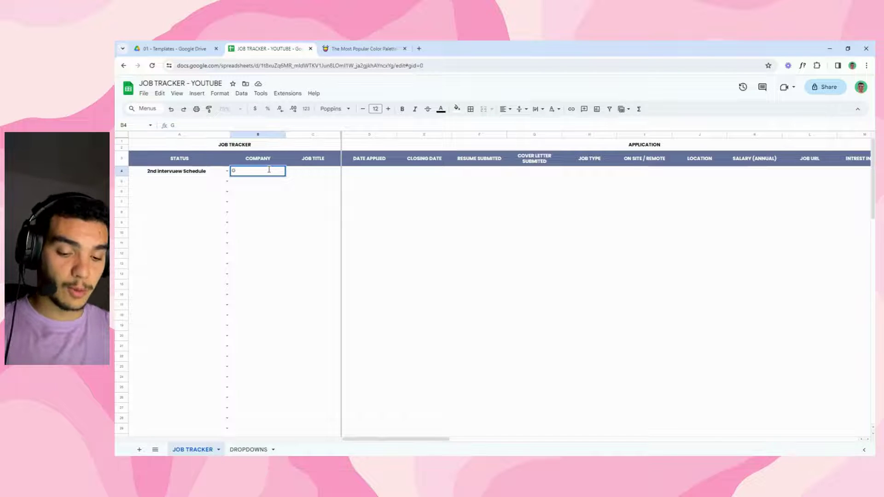
type("oogle")
left_click(301, 189)
left_click(310, 171)
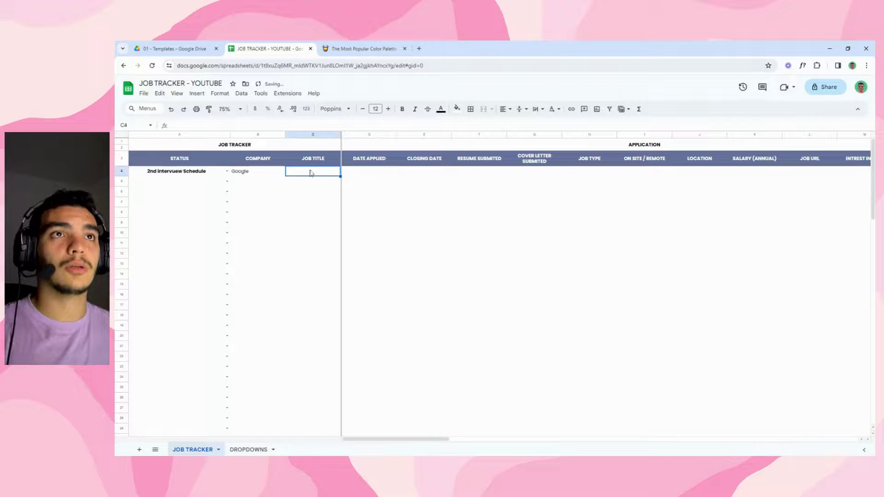
type("Dat")
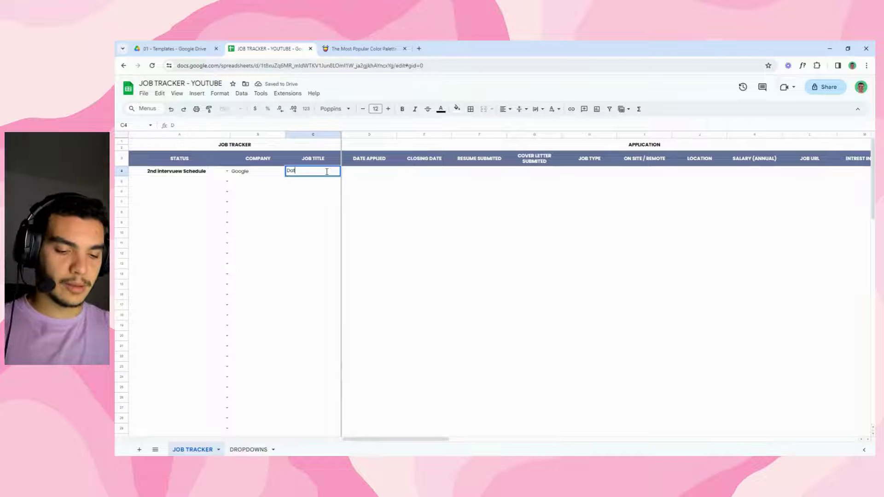
type("a Analyst")
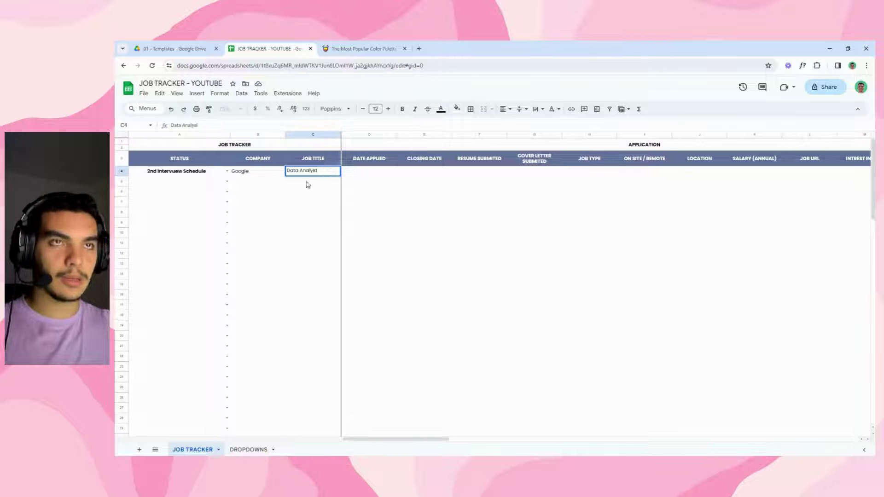
left_click(286, 229)
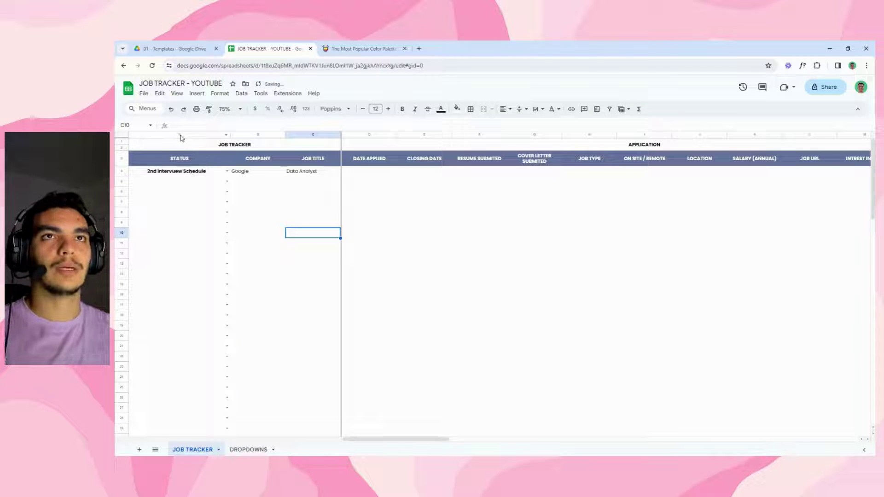
Step: Centre the contents of columns A to C horizontally
left_click_drag(181, 134, 314, 135)
left_click(506, 109)
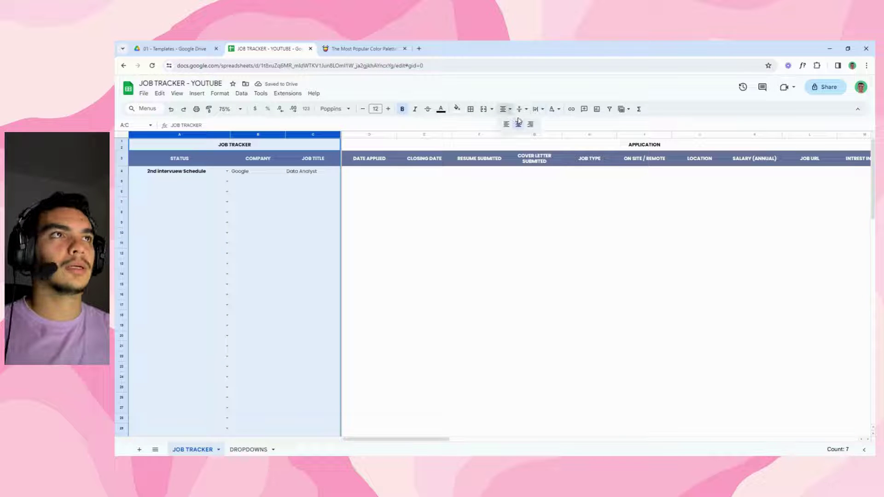
left_click(519, 124)
left_click(283, 193)
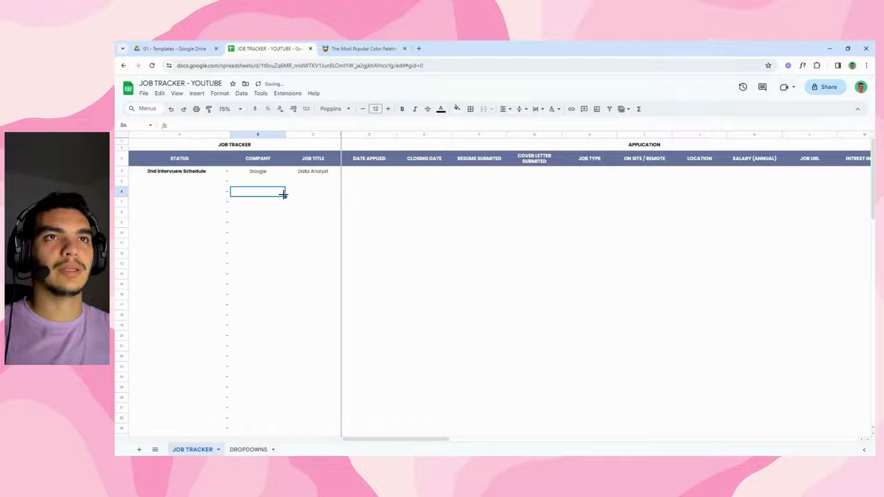
left_click(256, 171)
left_click(324, 174)
left_click(368, 171)
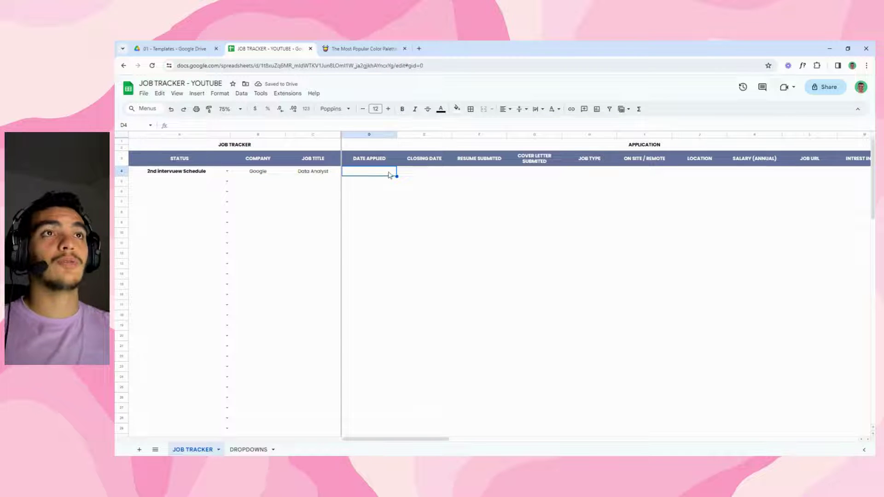
left_click(413, 173)
left_click(371, 177)
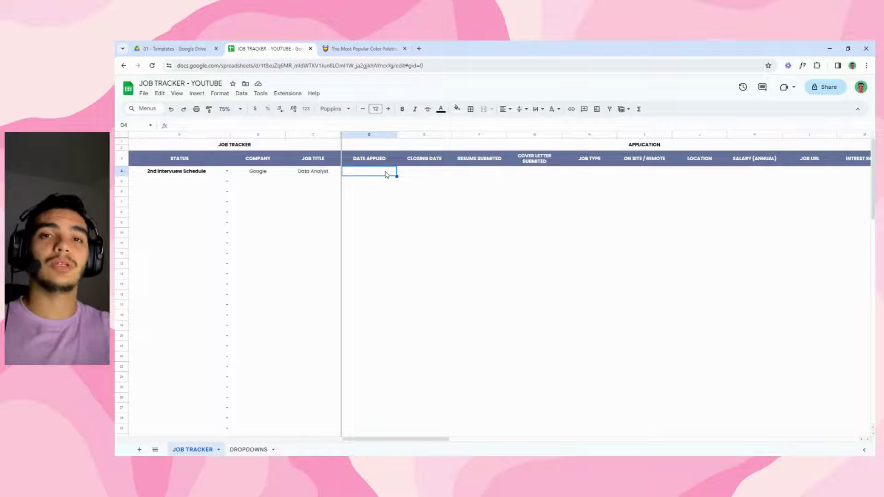
left_click(407, 180)
Step: Add a data validation rule to the DATE APPLIED cells from D4 down that requires a valid date and rejects invalid input
left_click(374, 173)
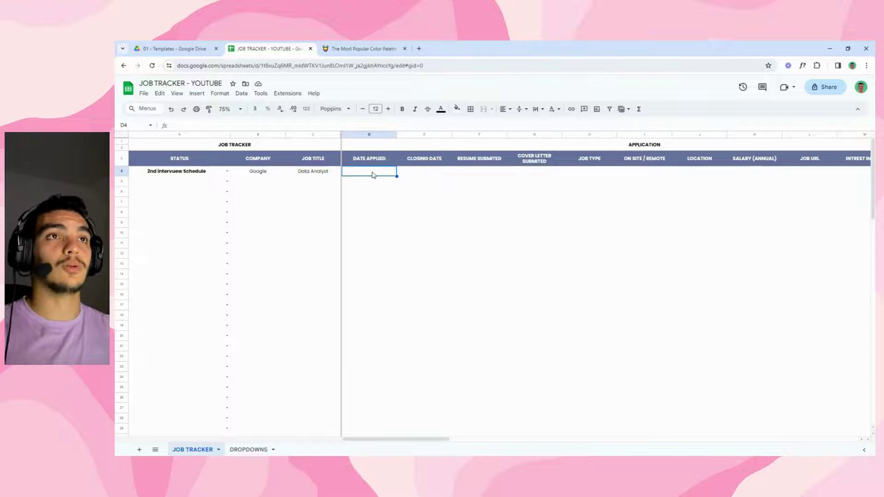
key("ctrl+shift+Down")
left_click(240, 93)
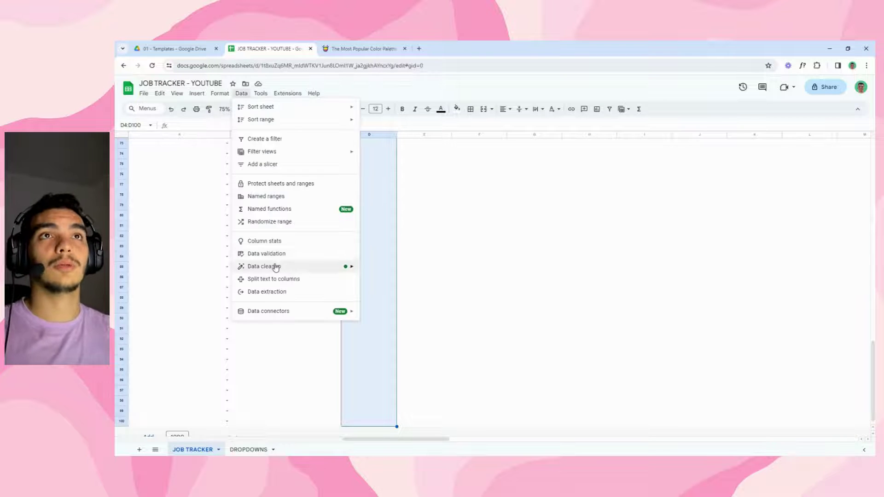
left_click(324, 254)
left_click(846, 174)
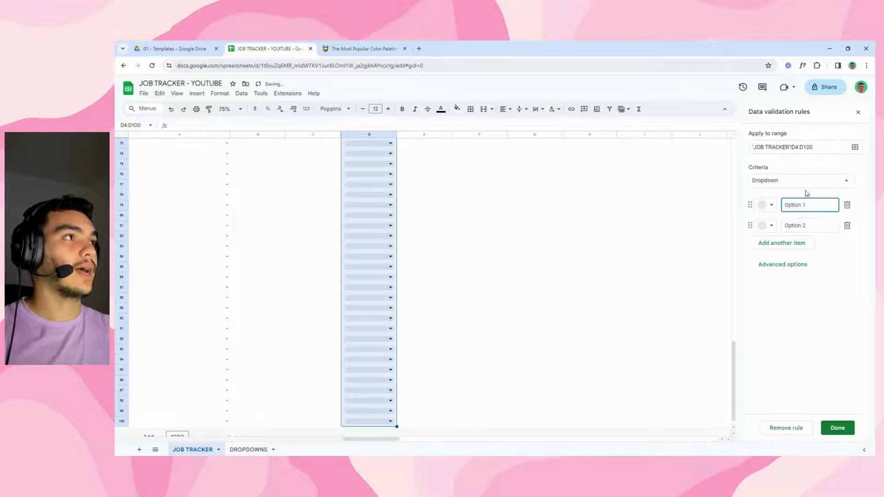
left_click(820, 147)
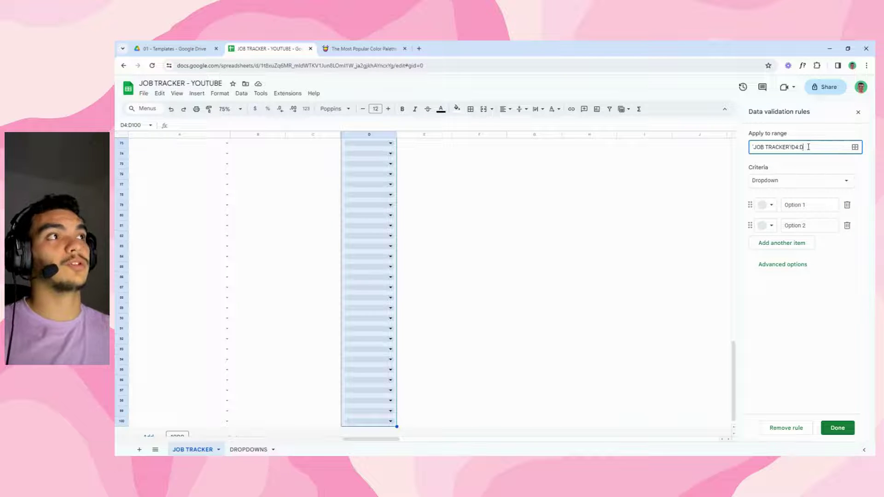
left_click(811, 177)
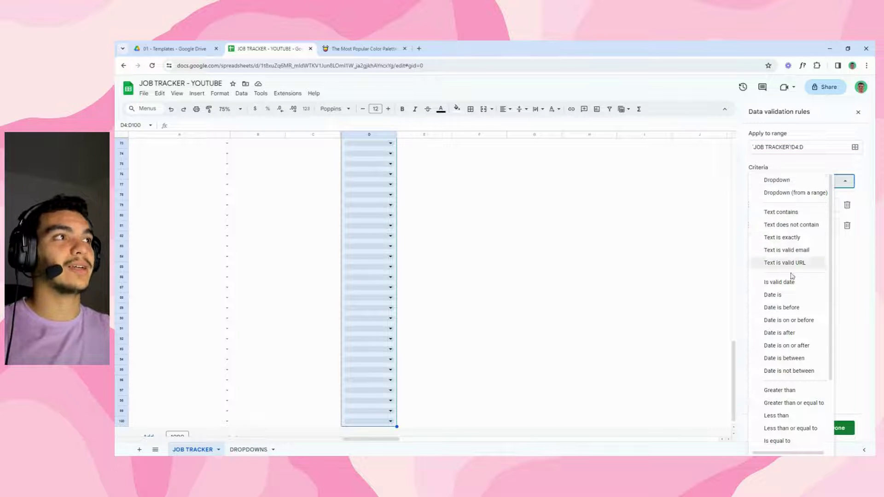
left_click(782, 283)
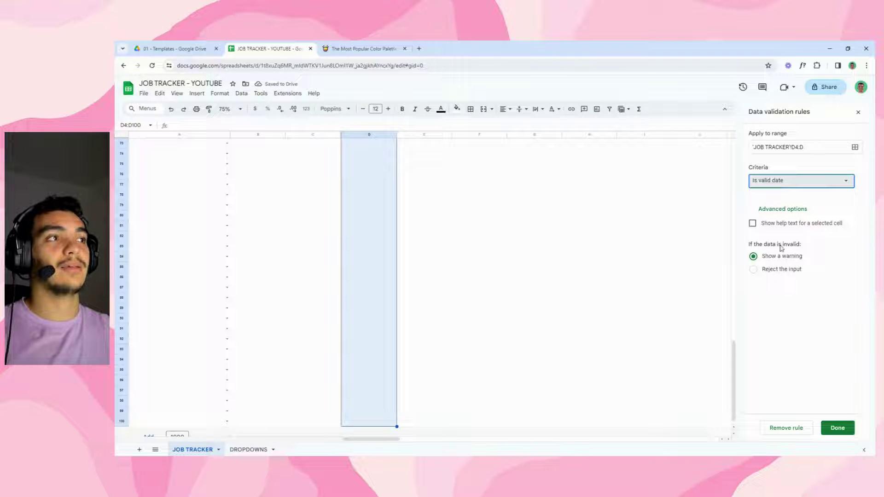
left_click(763, 271)
left_click(837, 427)
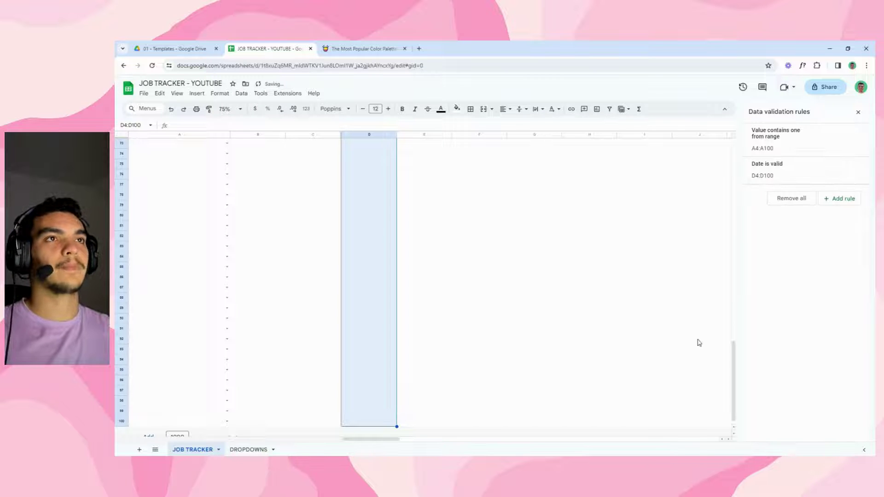
Step: Set the DATE APPLIED value in row 4 to 1/2/2024 using the date picker
left_click_drag(734, 369, 732, 159)
left_click(494, 194)
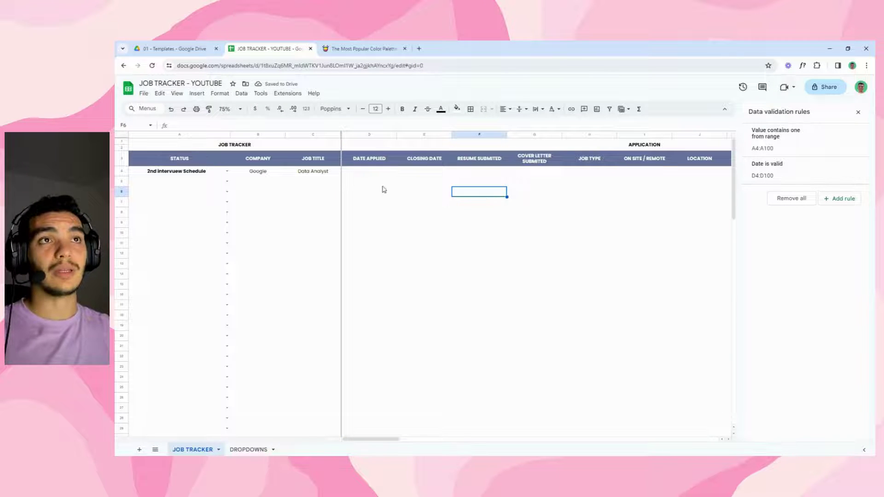
double_click(367, 171)
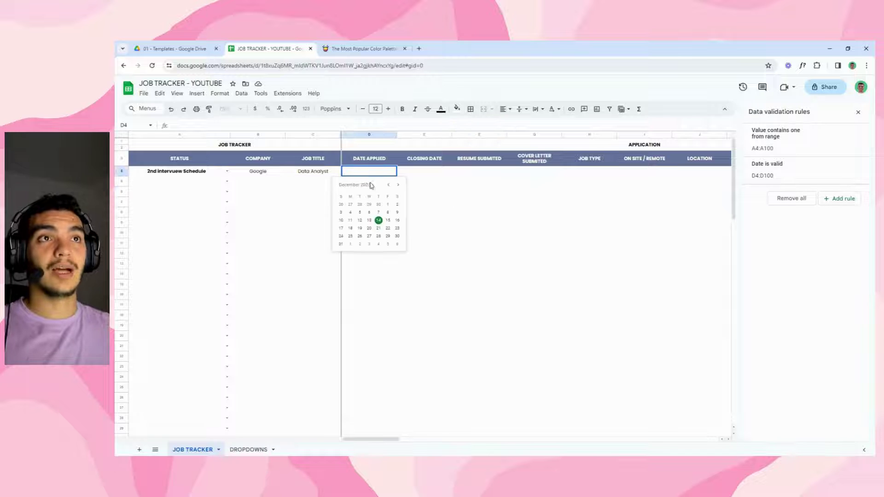
left_click(397, 186)
left_click(388, 186)
left_click(397, 186)
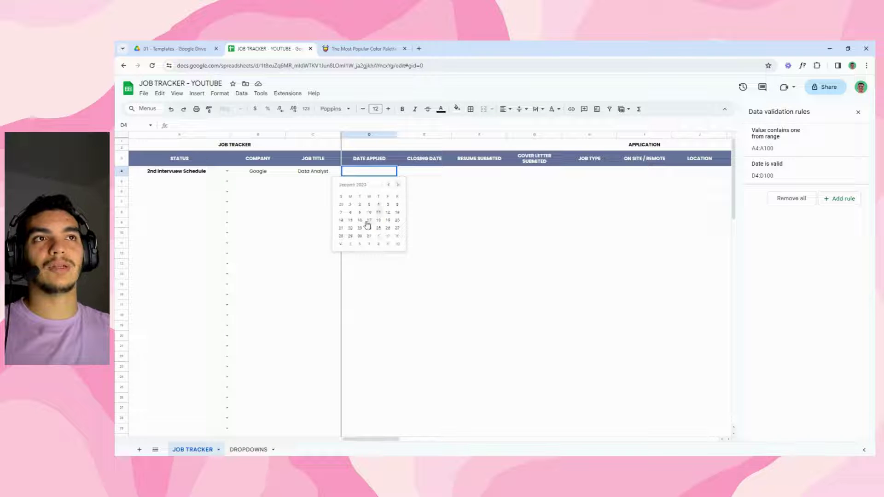
left_click(359, 204)
left_click(413, 197)
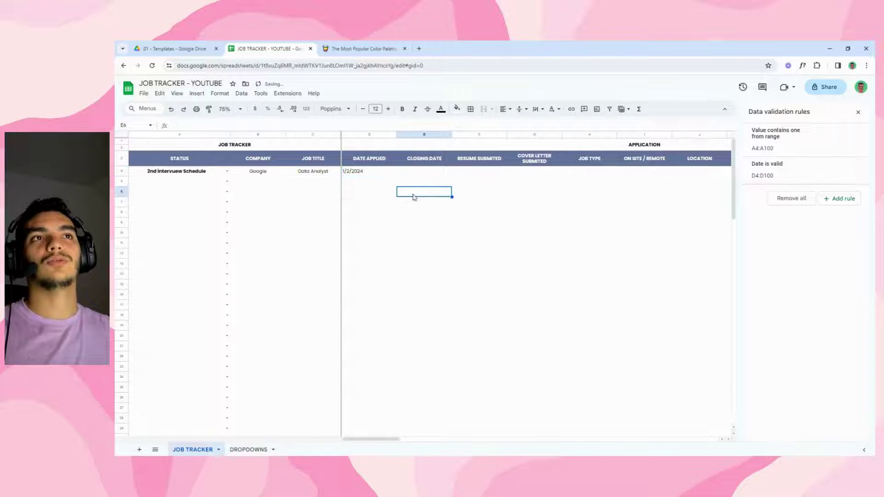
Step: Apply a custom day-month-year date format in the 5-Aug-1930 style to the whole DATE APPLIED column
left_click(360, 172)
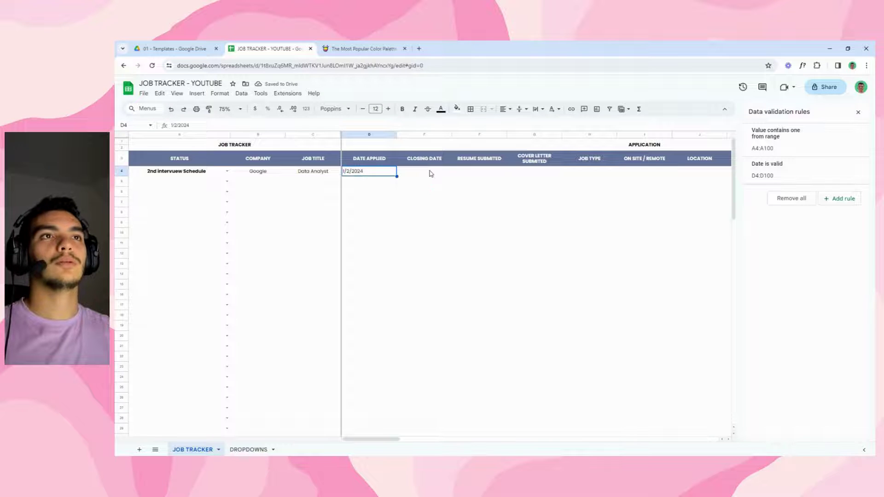
left_click(431, 173)
left_click(370, 136)
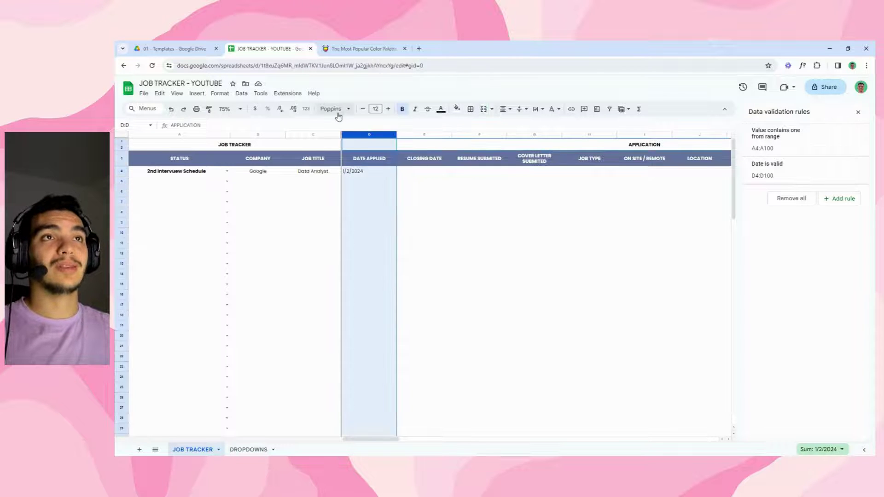
left_click(307, 109)
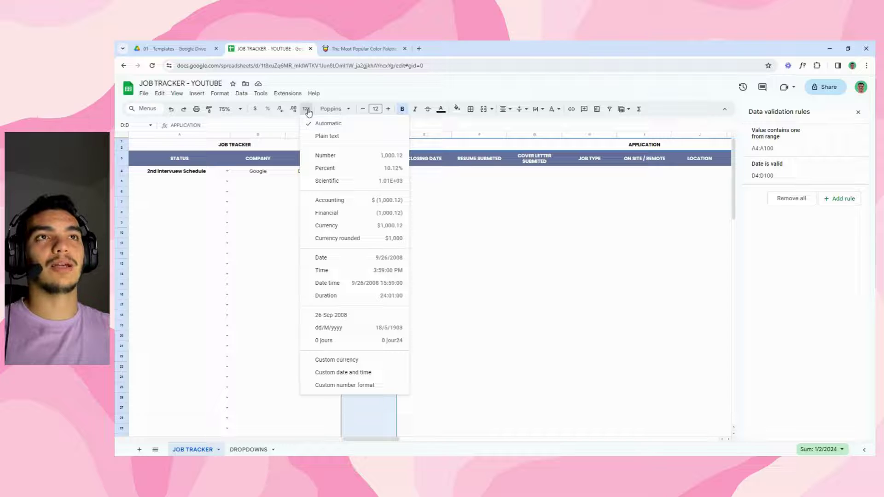
left_click(345, 385)
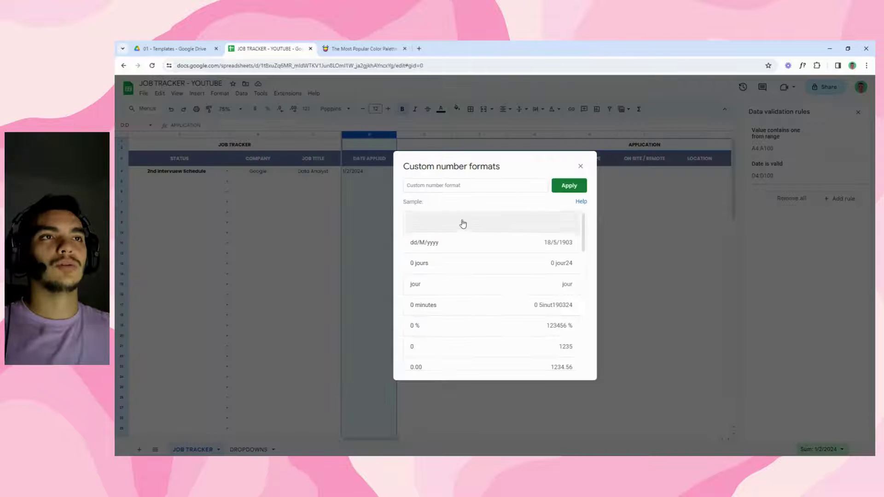
left_click(581, 167)
left_click(307, 109)
left_click(349, 372)
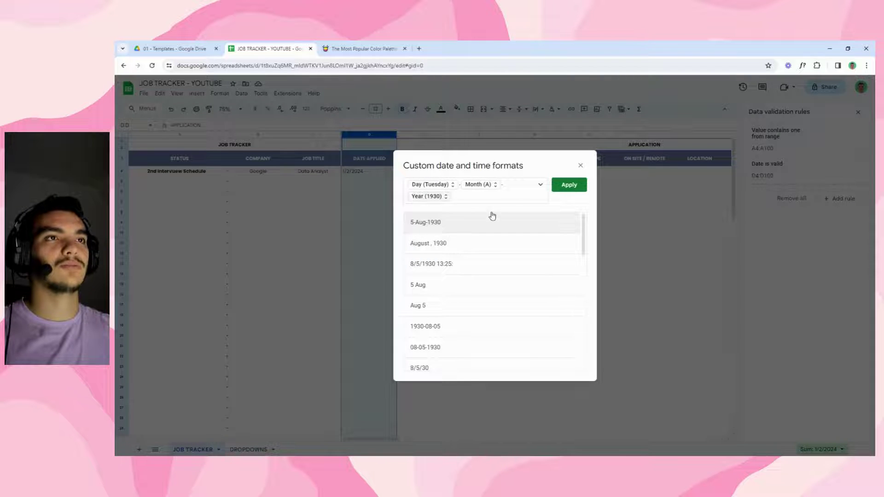
left_click(569, 185)
Step: Centre the contents of the DATE APPLIED column horizontally
left_click(505, 110)
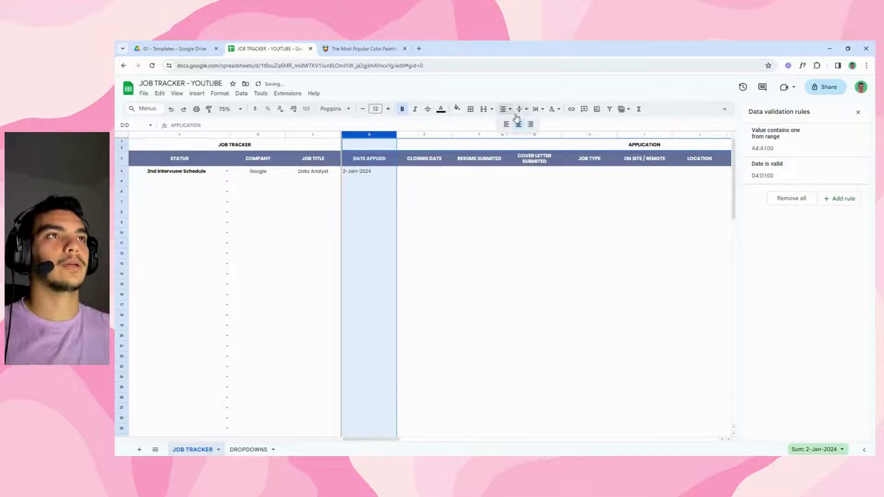
left_click(519, 124)
left_click(433, 253)
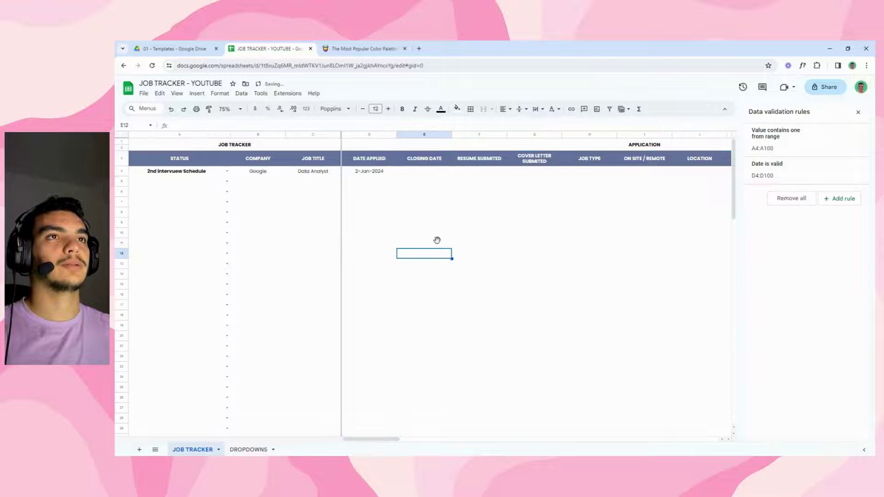
left_click(416, 174)
left_click(369, 191)
double_click(373, 191)
left_click(433, 193)
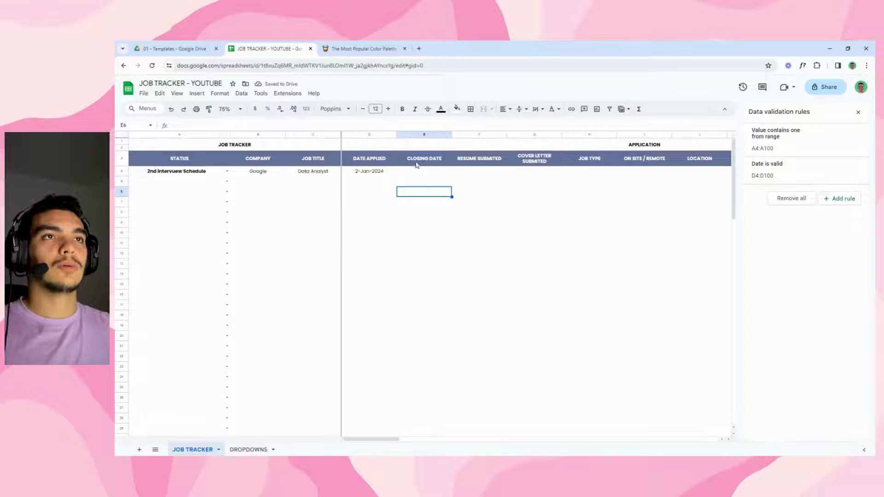
left_click(424, 172)
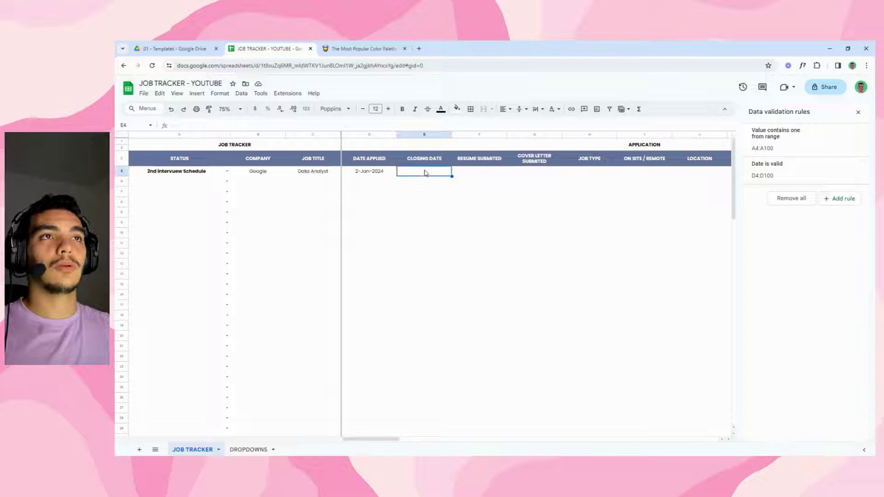
Step: Copy the DATE APPLIED cells D4:D100, including their date validation and format, into the CLOSING DATE column starting at E4
left_click(373, 172)
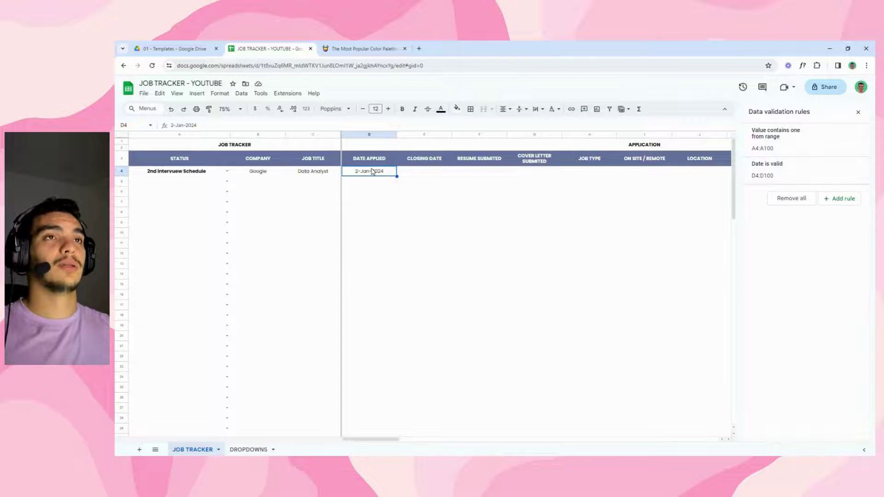
key("ctrl+shift+Down")
key("ctrl+c")
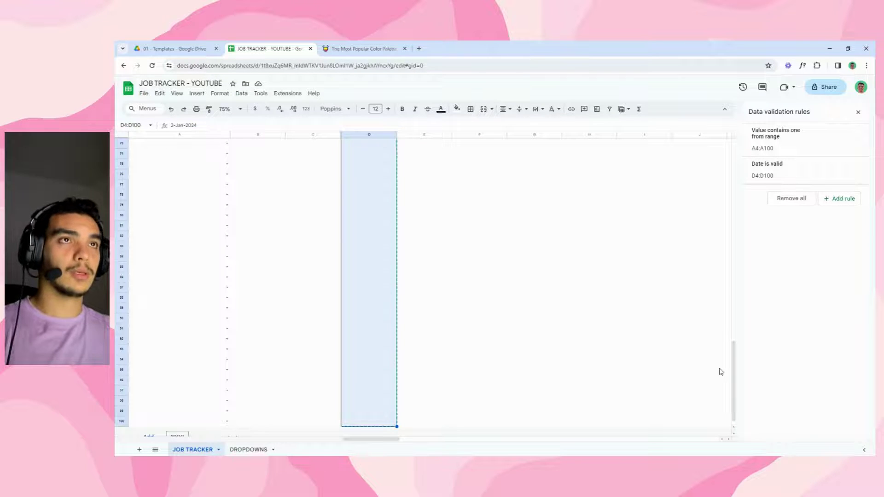
left_click_drag(734, 375, 734, 179)
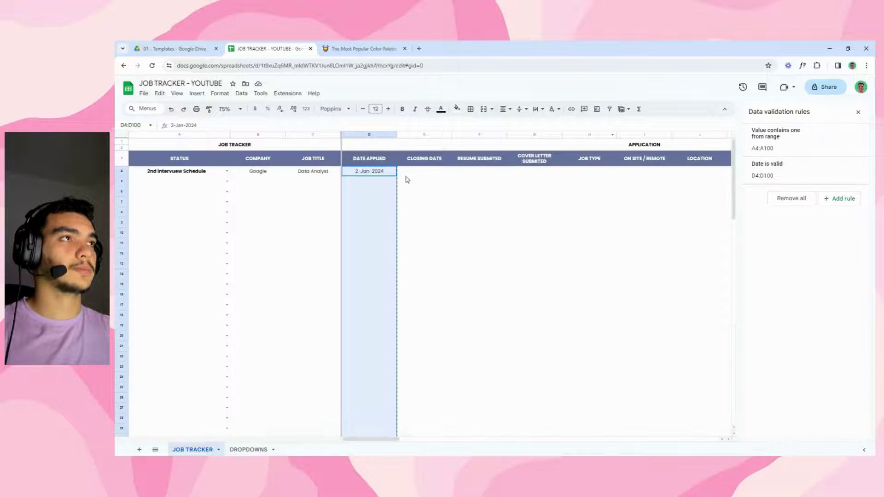
left_click(424, 173)
key("ctrl+v")
double_click(424, 181)
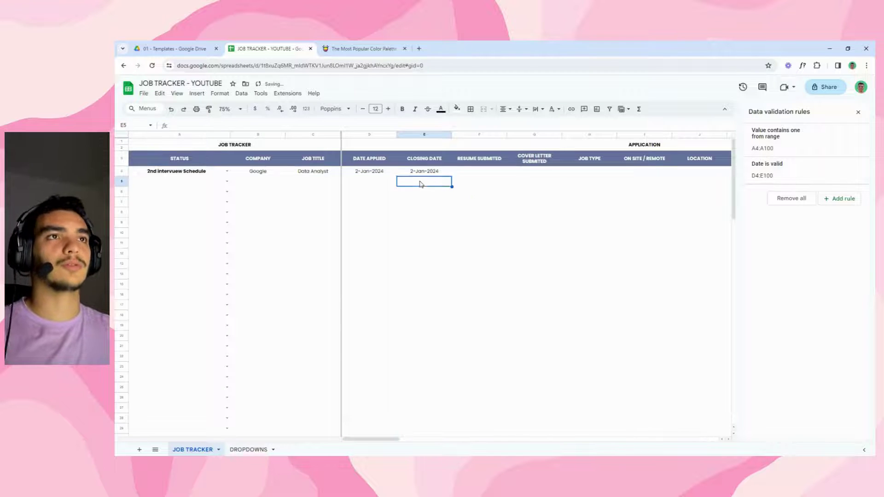
left_click(424, 202)
double_click(424, 201)
left_click(479, 203)
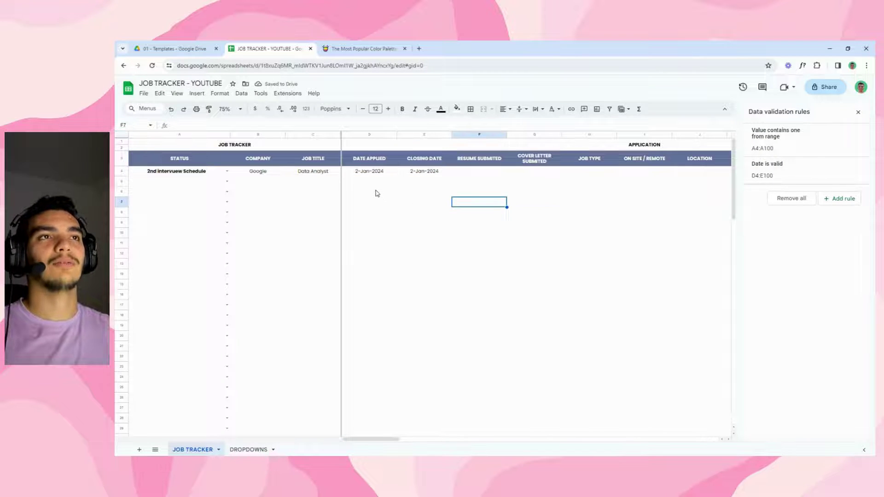
left_click_drag(371, 174, 363, 430)
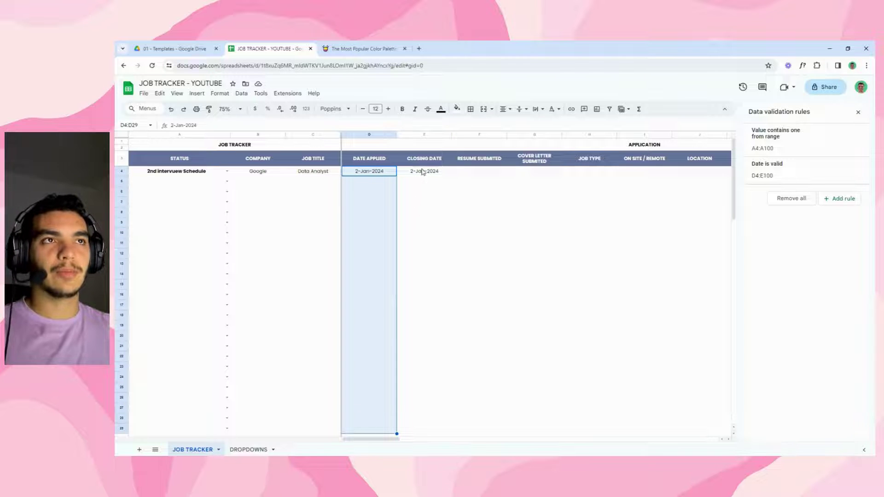
left_click_drag(422, 171, 419, 390)
left_click(538, 327)
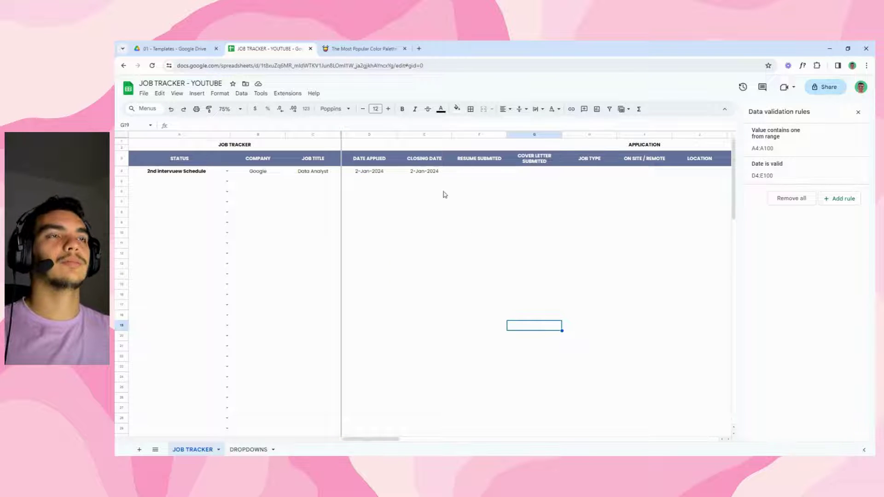
Step: Insert checkboxes in the RESUME SUBMITED and COVER LETTER SUBMITED columns, from row 4 to row 100
left_click(536, 159)
left_click(528, 173)
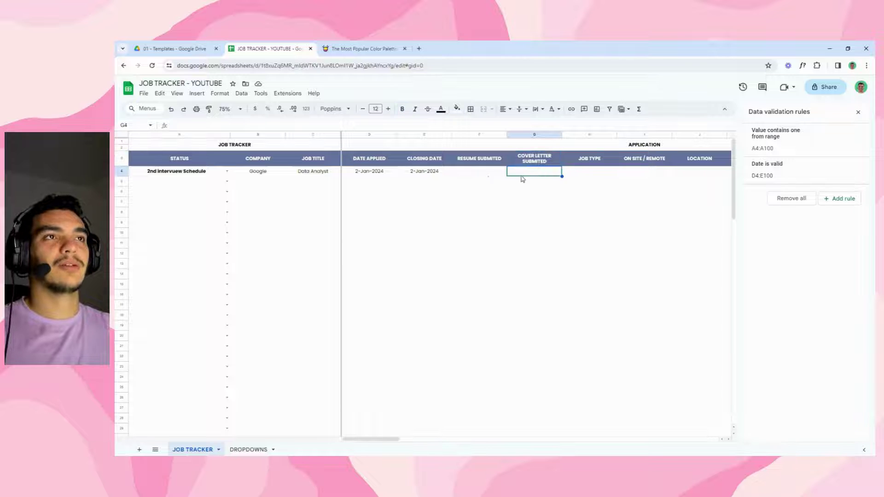
left_click_drag(476, 176, 525, 173)
key("ctrl+shift+Down")
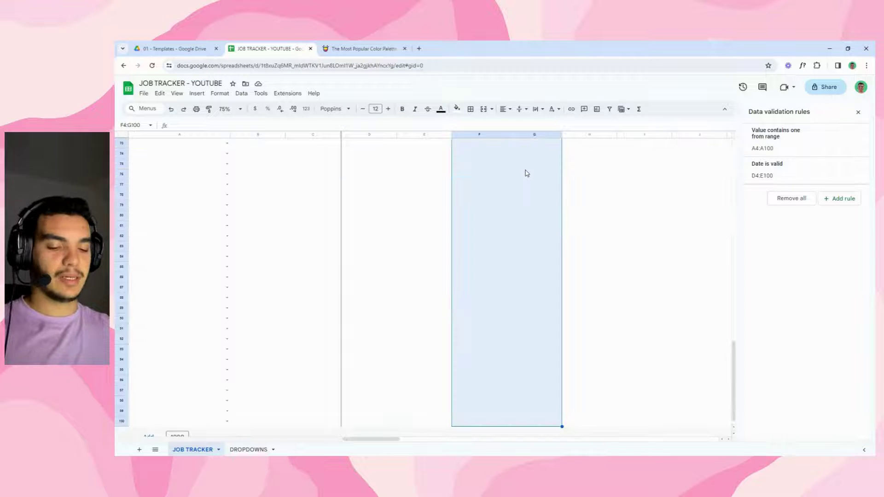
left_click(197, 93)
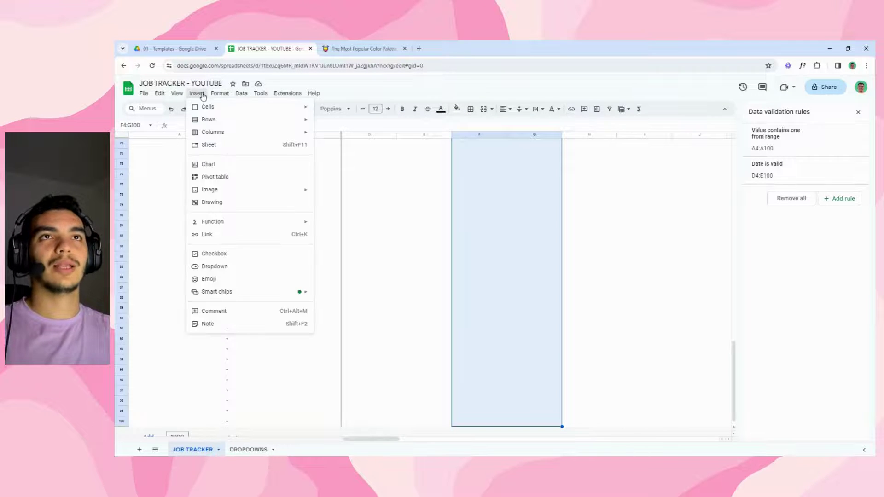
left_click(238, 255)
left_click_drag(734, 367, 733, 164)
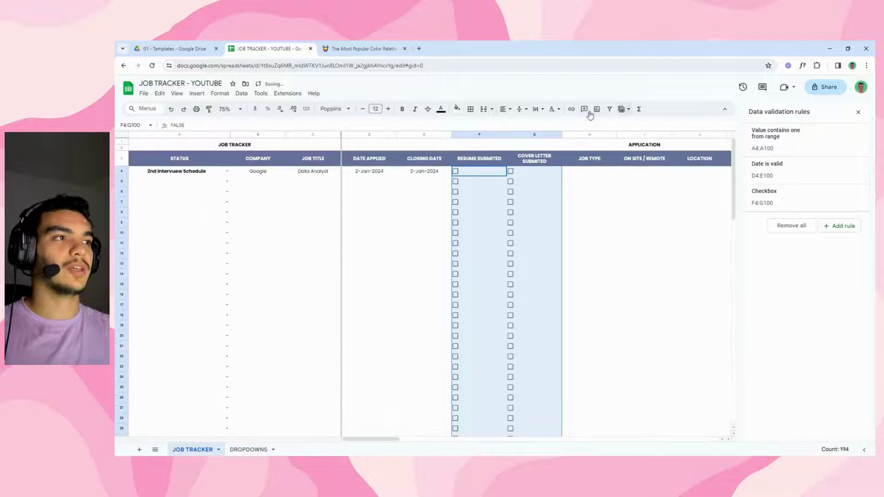
Step: Centre the checkboxes in F4:G100 horizontally
left_click(506, 109)
left_click(518, 124)
left_click(590, 212)
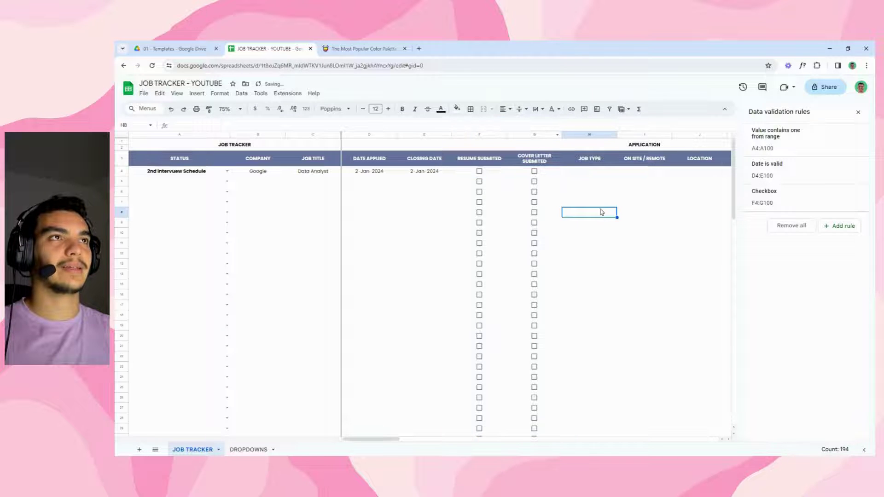
Step: Tick the RESUME SUBMITED checkbox in row 4 as a test and clear it again
left_click(480, 171)
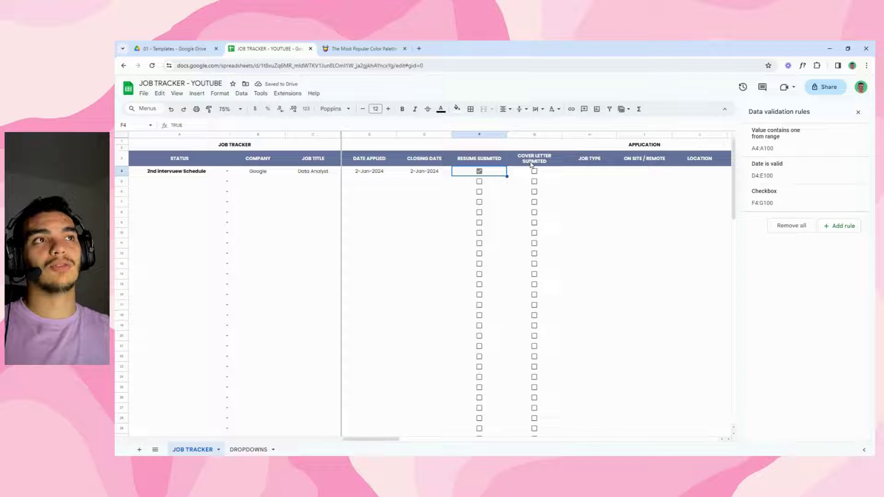
key("space")
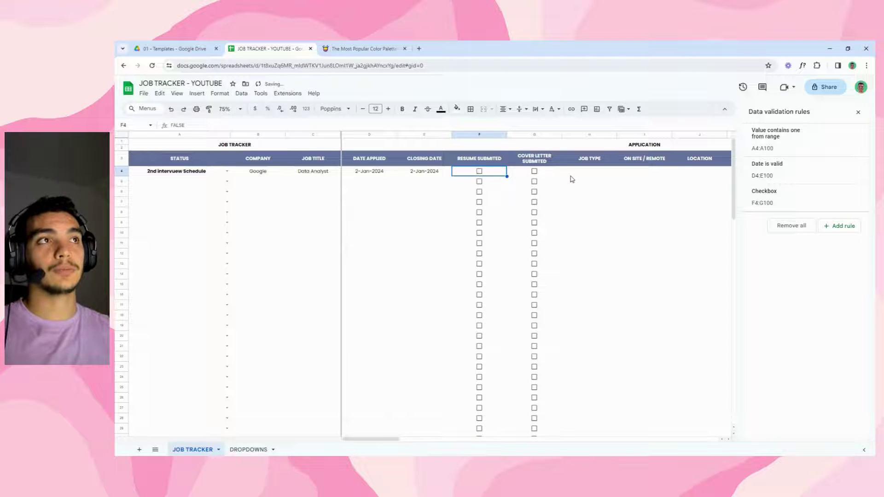
Step: Switch to the finished Job Application Tracker template and examine the options in its JOB TYPE dropdown
left_click(570, 177)
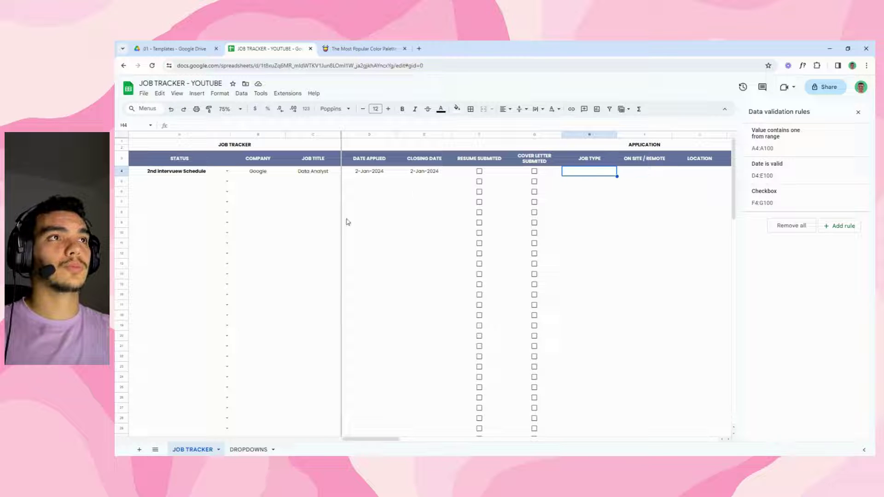
left_click(165, 173)
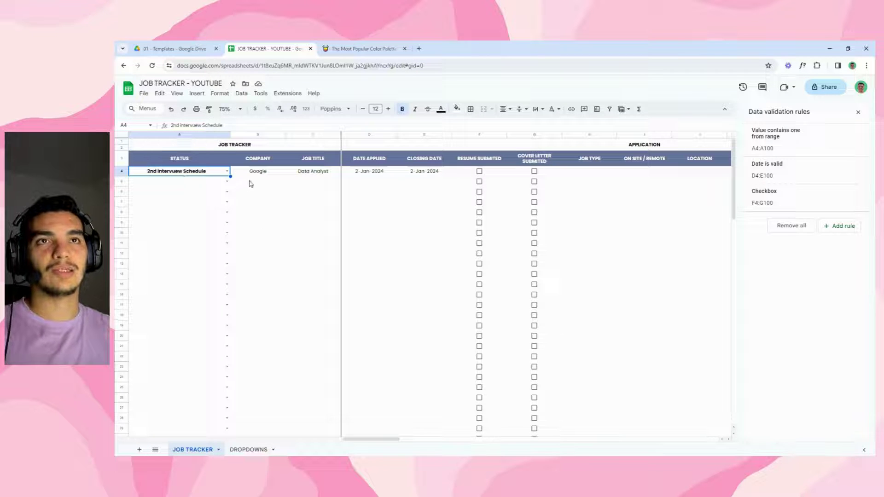
left_click(599, 179)
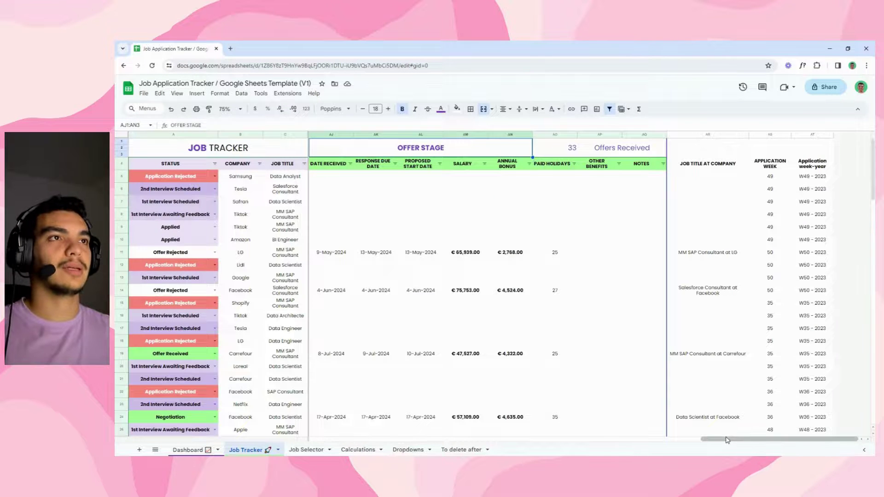
left_click_drag(727, 440, 335, 440)
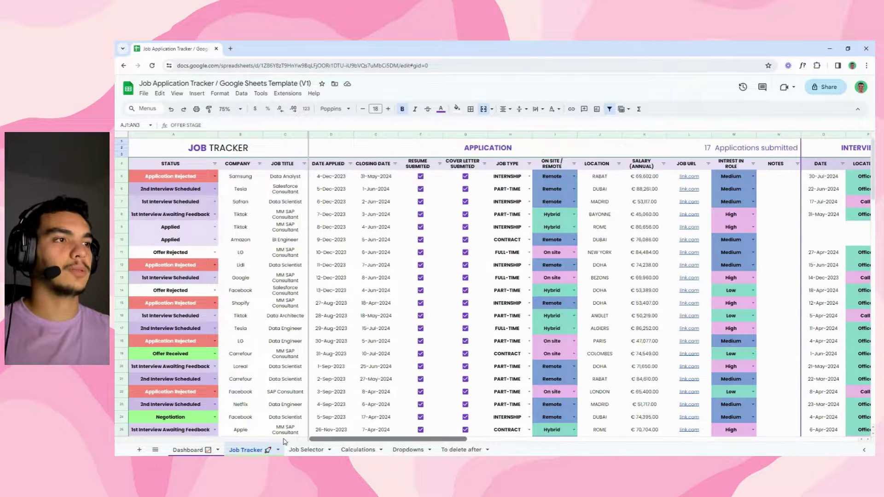
left_click(530, 179)
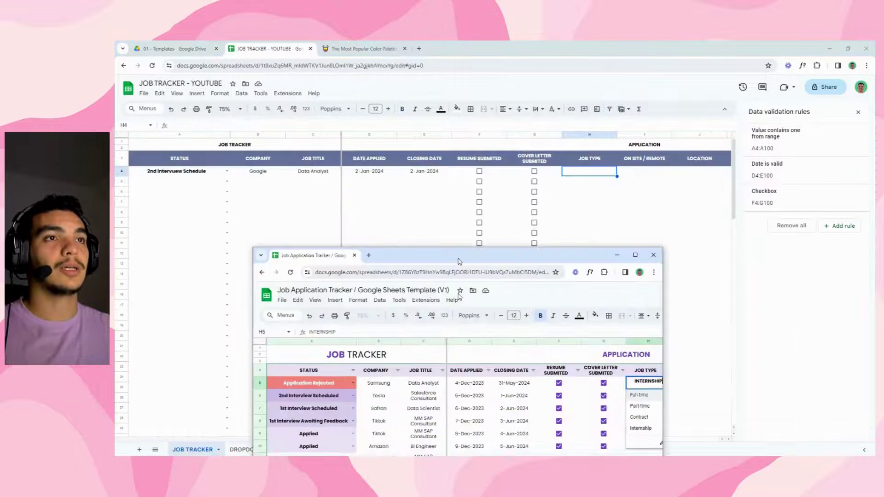
Step: Add a Job Type heading in cell B1 of the DROPDOWNS sheet in the JOB TRACKER - YOUTUBE file
left_click(250, 450)
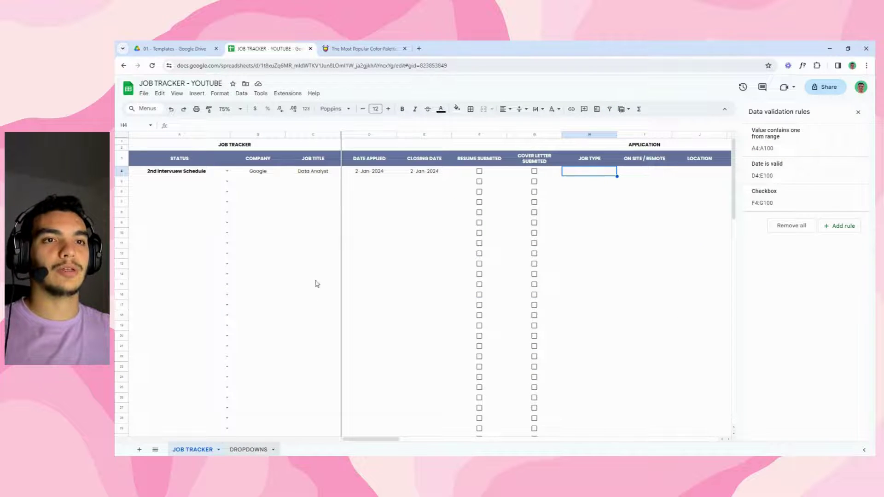
left_click(225, 144)
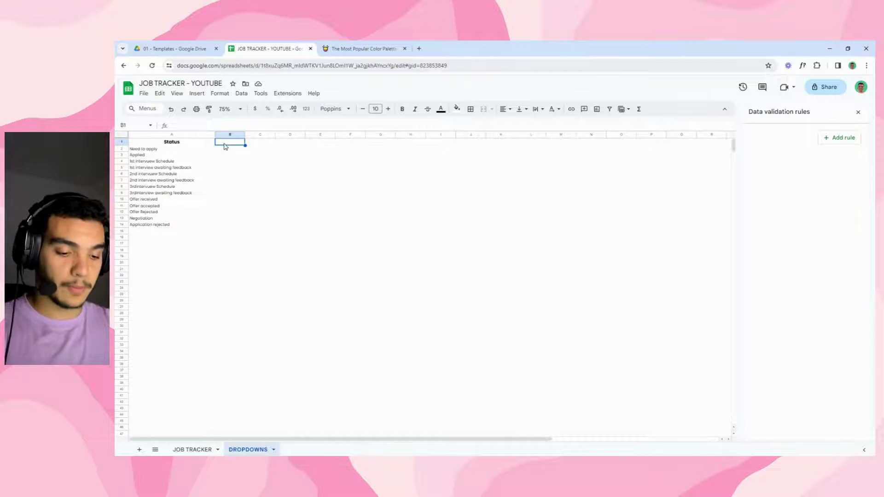
type("Job Type")
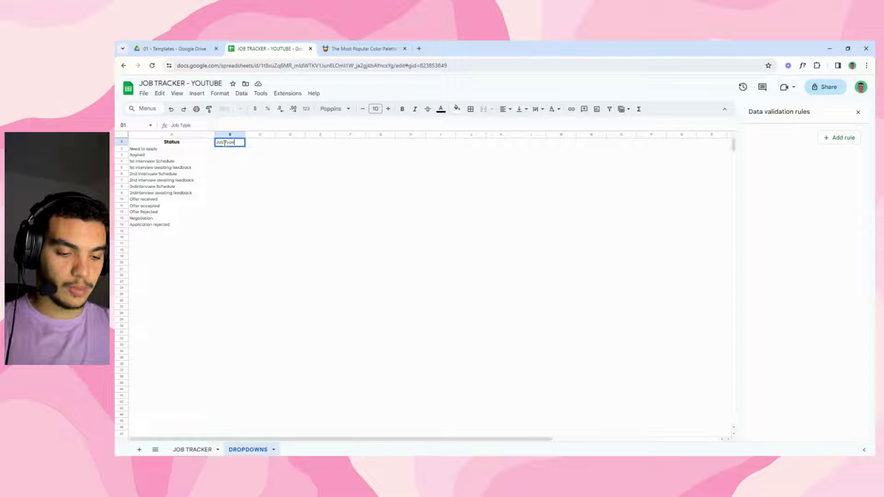
key("Return")
Step: List the options Full-Time, Part-Time, Contract and Internship in B2:B5 under the Job Type heading
type("Full-Time")
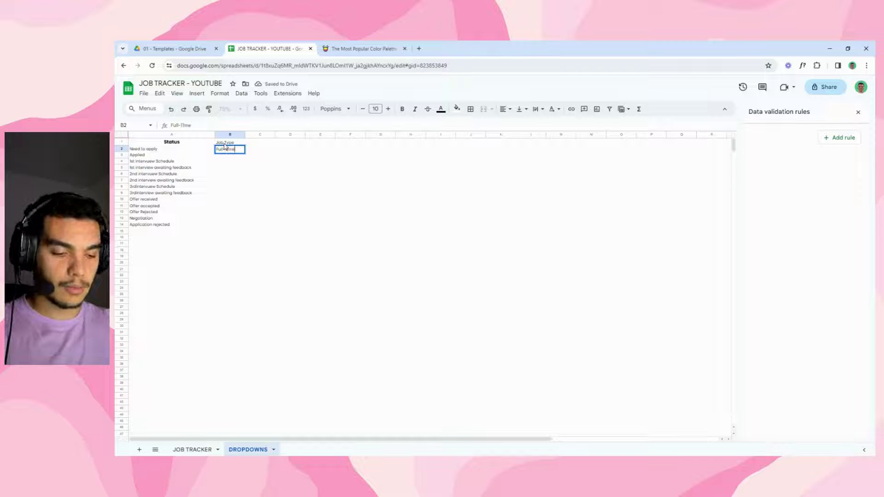
key("Return")
type("Part-")
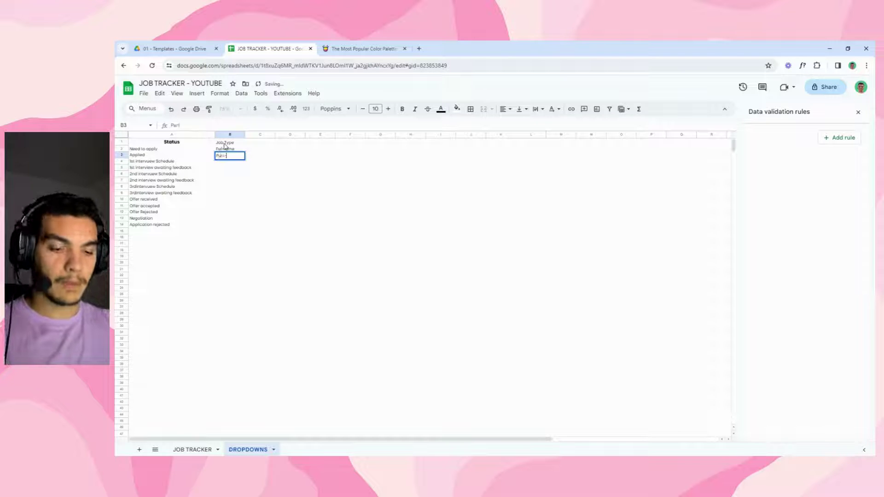
type("Time")
key("Return")
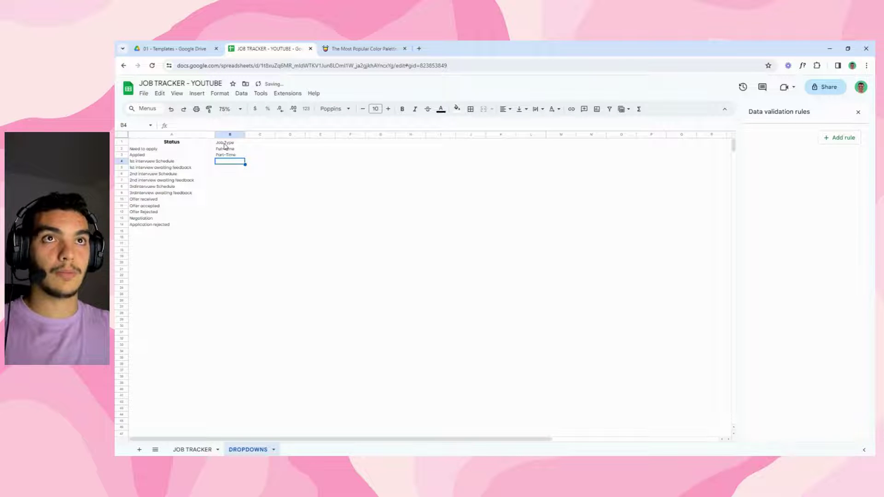
type("Contract")
key("Return")
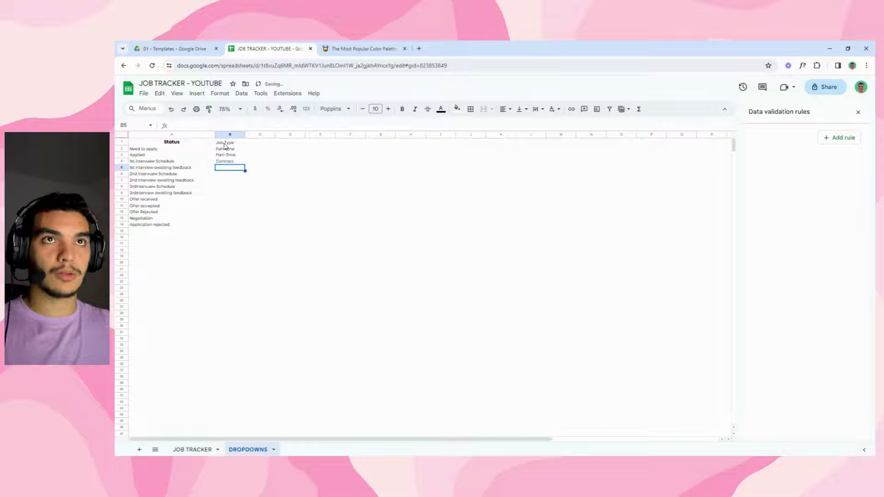
type("Internship")
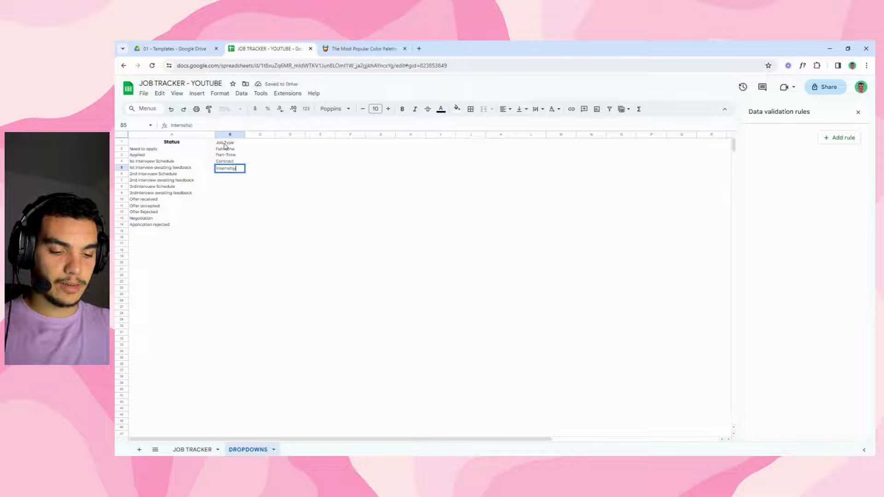
key("Return")
Step: Copy the formatting of the Status heading onto the Job Type heading in B1
left_click(174, 144)
left_click(209, 109)
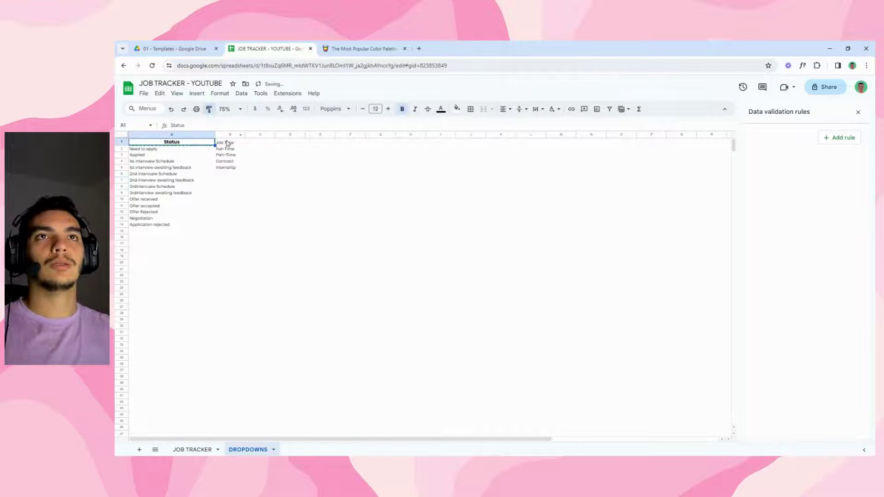
left_click(229, 142)
left_click(320, 180)
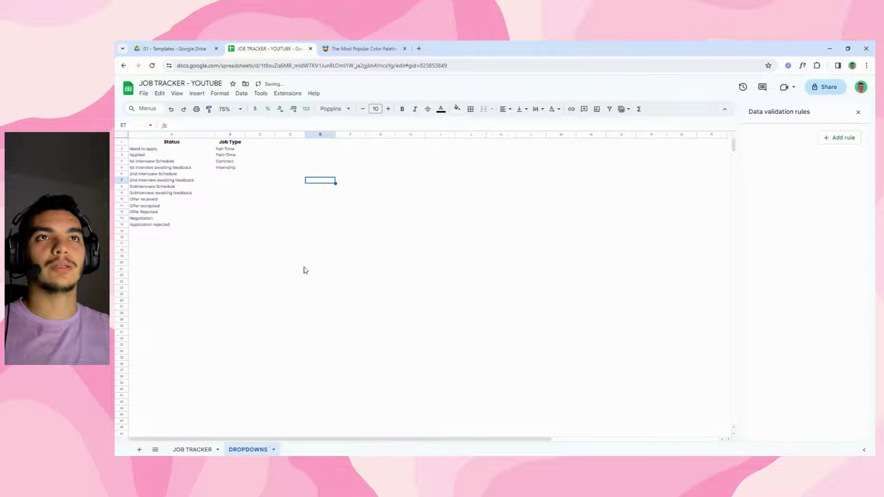
Step: Add a data validation rule of type Dropdown (from a range) to H4:H100 in the JOB TYPE column of the JOB TRACKER sheet
left_click(192, 449)
left_click(615, 203)
left_click_drag(406, 440, 431, 441)
left_click(432, 174)
key("ctrl+shift+Down")
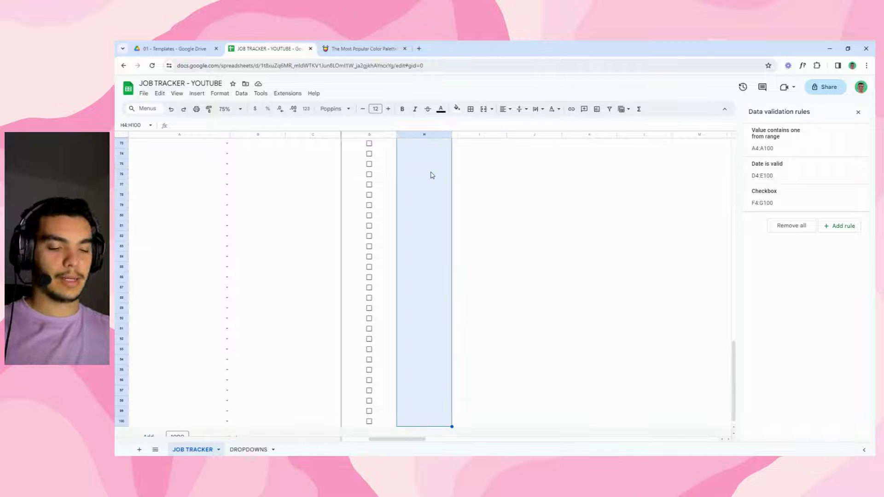
left_click(241, 94)
left_click(275, 253)
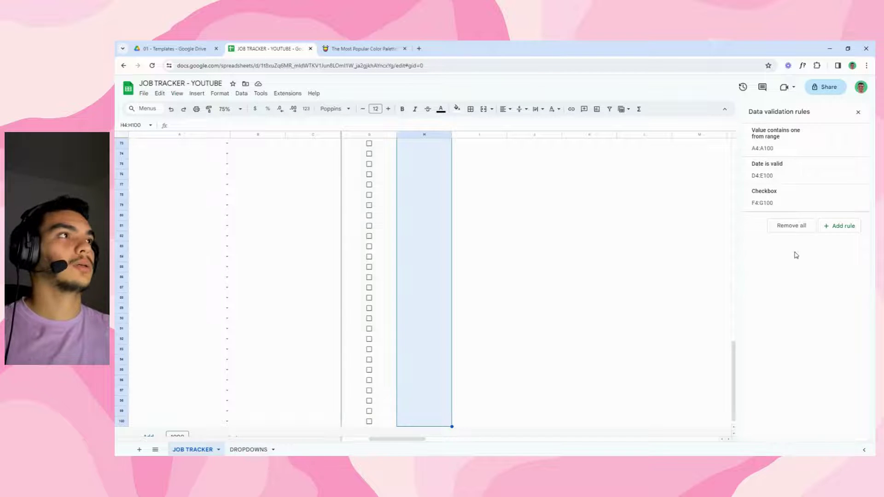
left_click(839, 226)
left_click(819, 183)
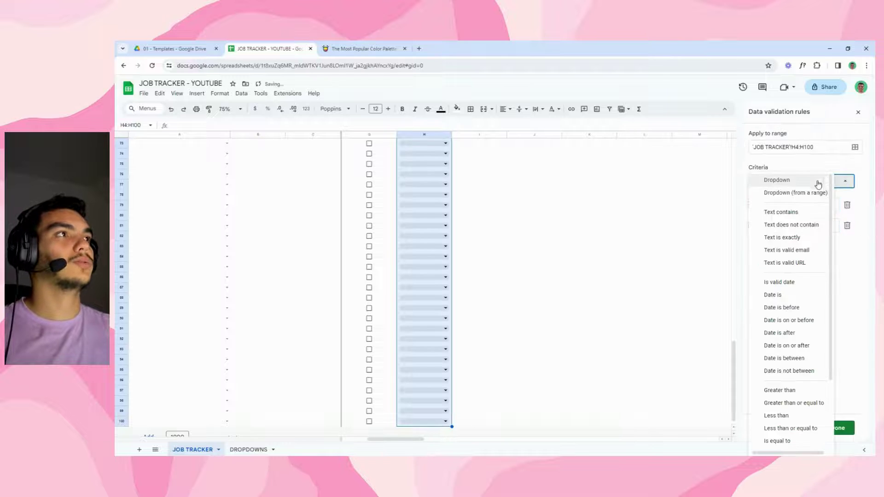
left_click(789, 192)
Step: Change the rule's target range to H4:H and use DROPDOWNS!B2:B as the source of its options
left_click(821, 147)
left_click_drag(821, 147, 804, 149)
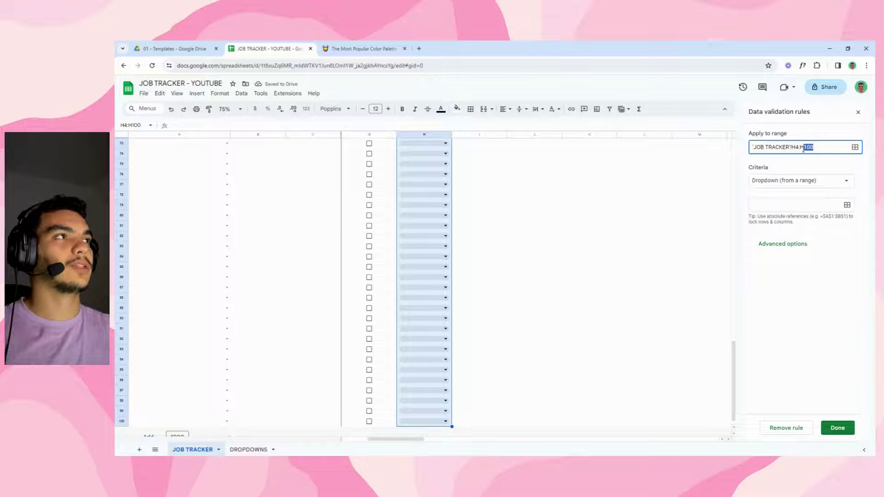
key("BackSpace")
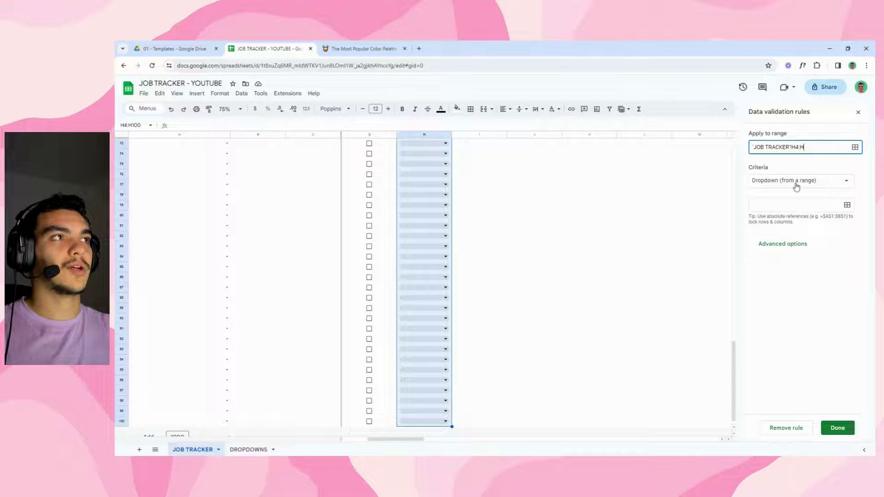
left_click(785, 205)
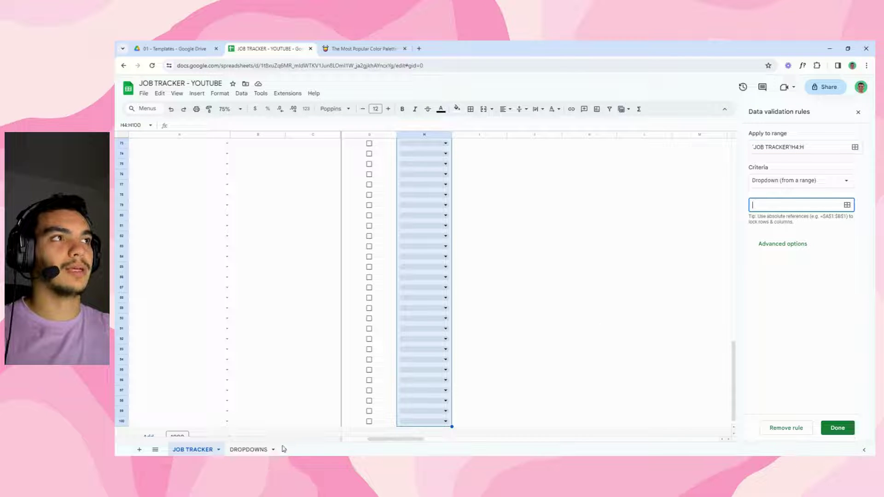
left_click(249, 450)
left_click(847, 205)
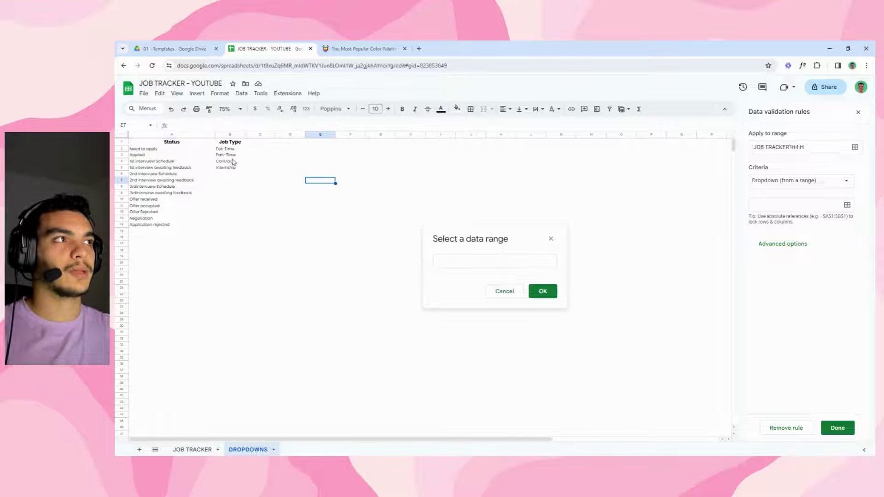
left_click_drag(230, 149, 234, 212)
left_click(503, 262)
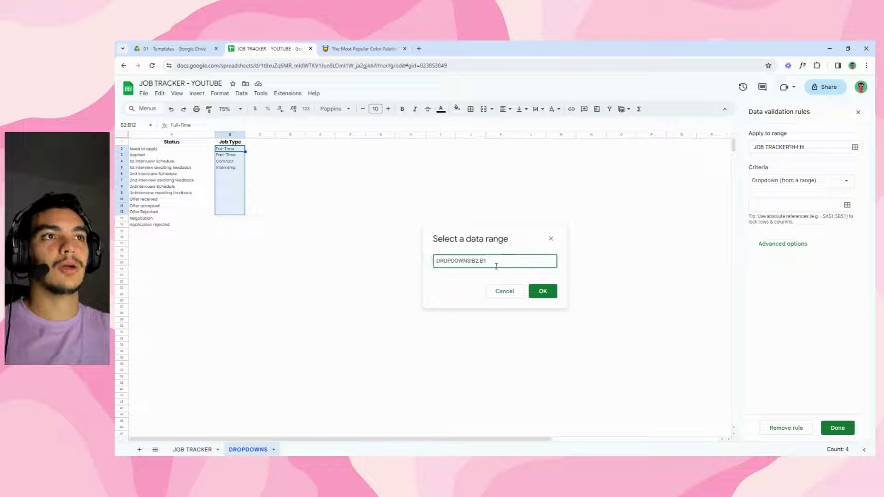
key("BackSpace")
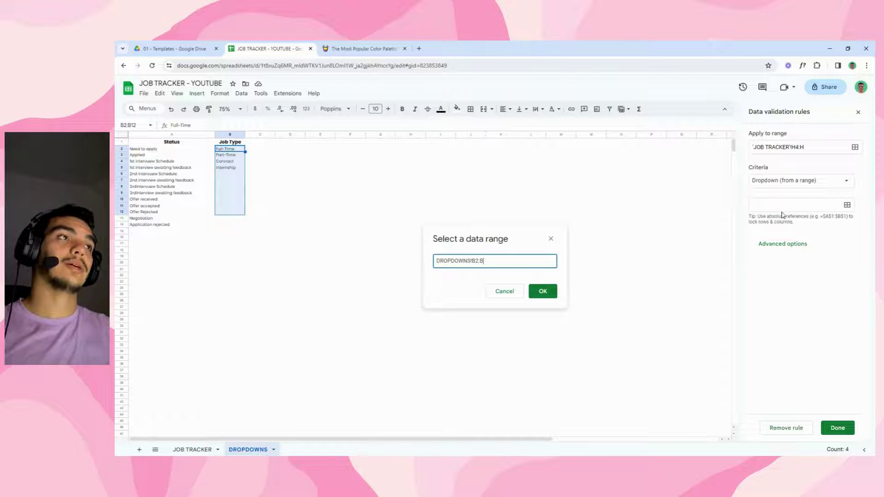
left_click(546, 293)
Step: Set the job type rule's display style to Arrow in its advanced options and save the rule
left_click(784, 327)
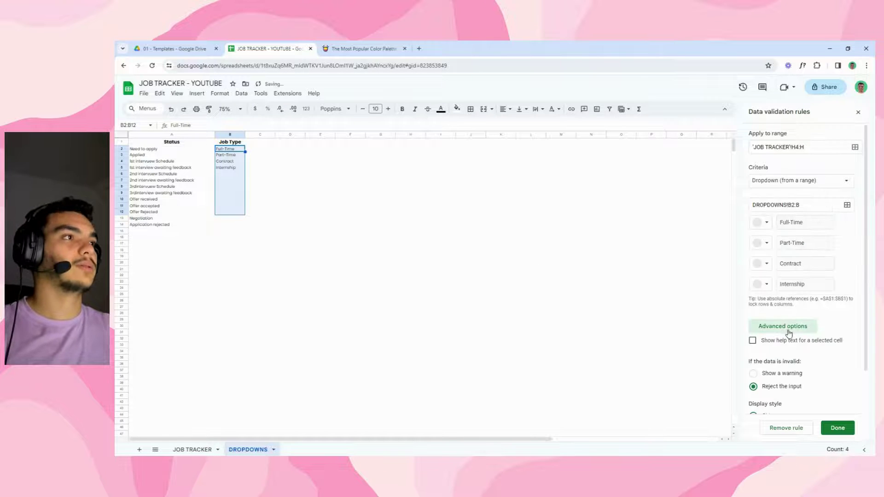
scroll(784, 333, "down", 1)
left_click(754, 381)
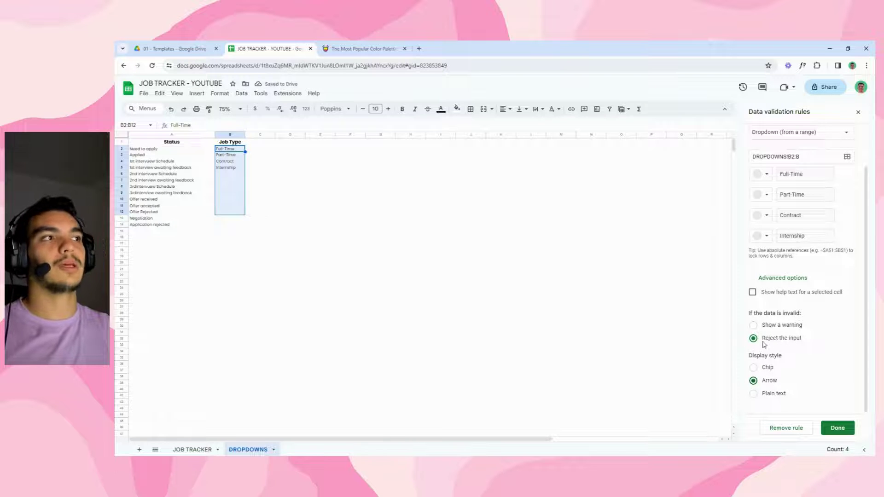
scroll(764, 345, "up", 2)
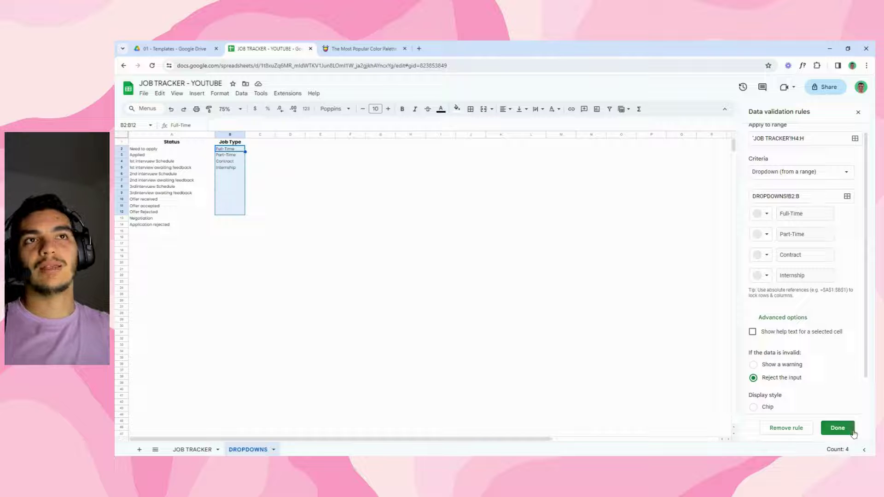
left_click(838, 428)
Step: Test the JOB TYPE dropdown in H4 of the JOB TRACKER sheet with Full-Time, then set it to Contract
left_click(192, 450)
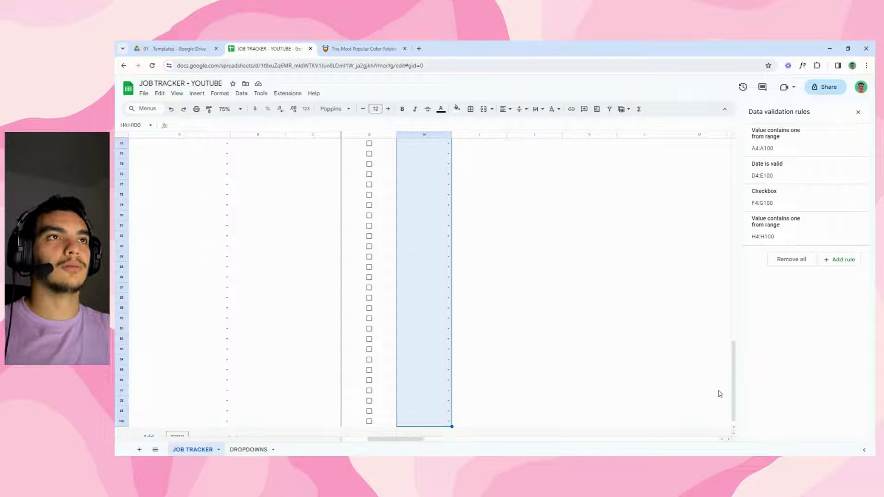
left_click_drag(735, 343, 736, 147)
left_click(519, 202)
left_click(447, 171)
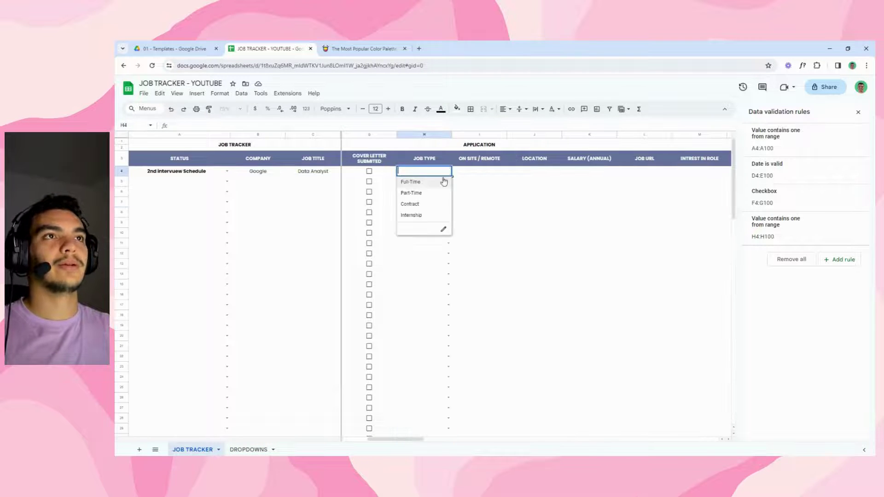
left_click(410, 181)
left_click(450, 173)
left_click(423, 204)
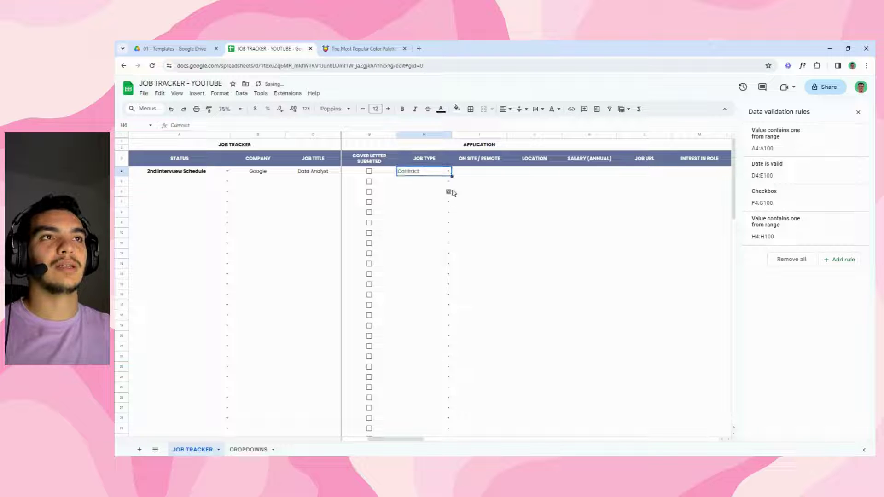
Step: Centre the contents of the whole JOB TYPE column H horizontally
left_click(486, 186)
left_click(422, 175)
left_click(423, 136)
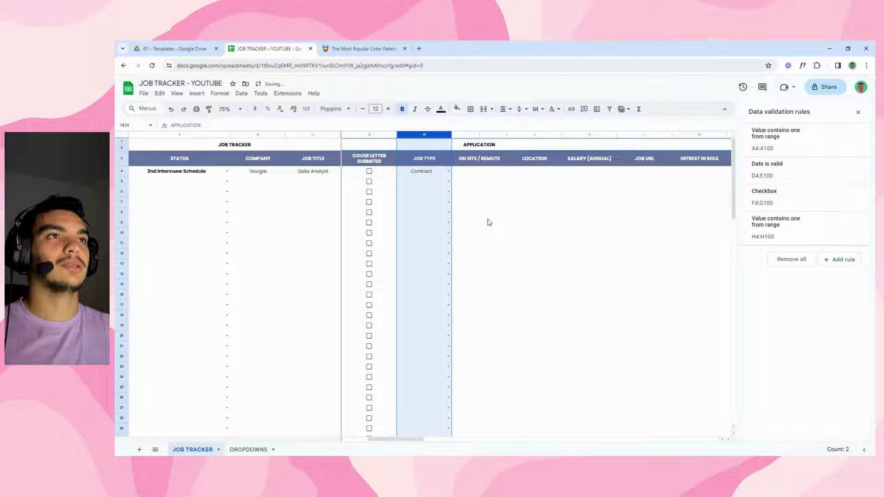
left_click(479, 173)
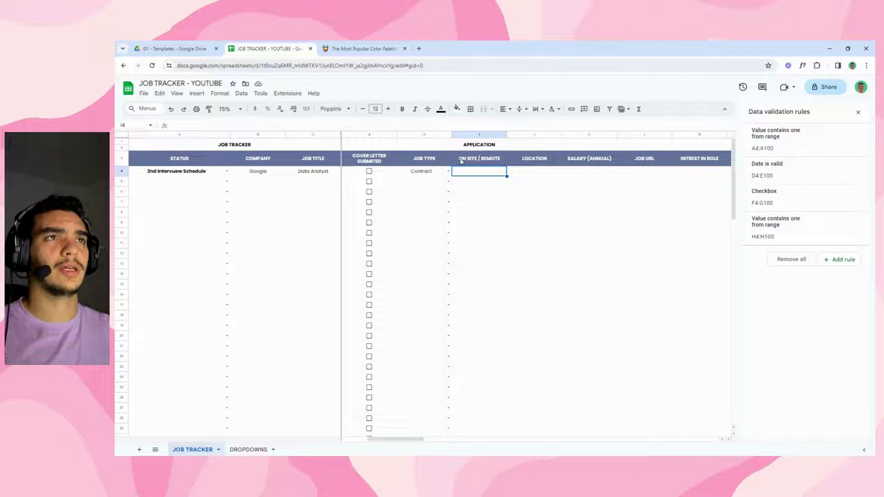
left_click(422, 171)
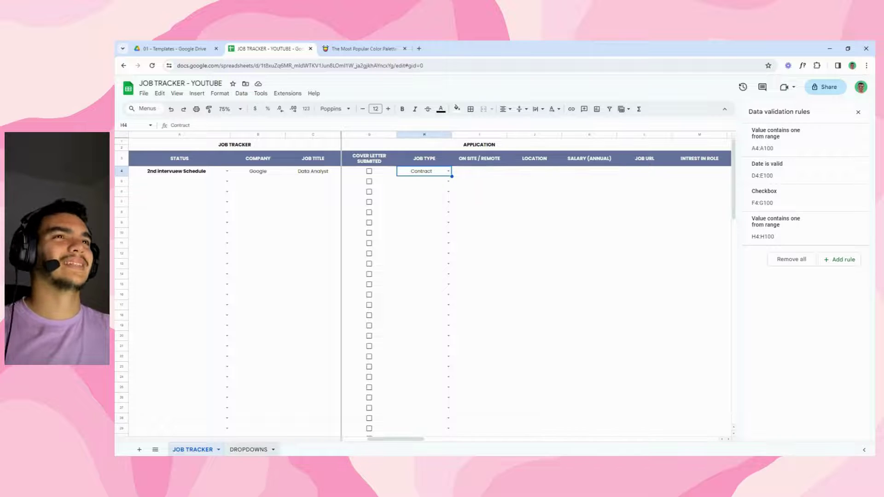
Step: Add the heading On site / Remote in cell C1 of the DROPDOWNS sheet
left_click(251, 450)
left_click(260, 143)
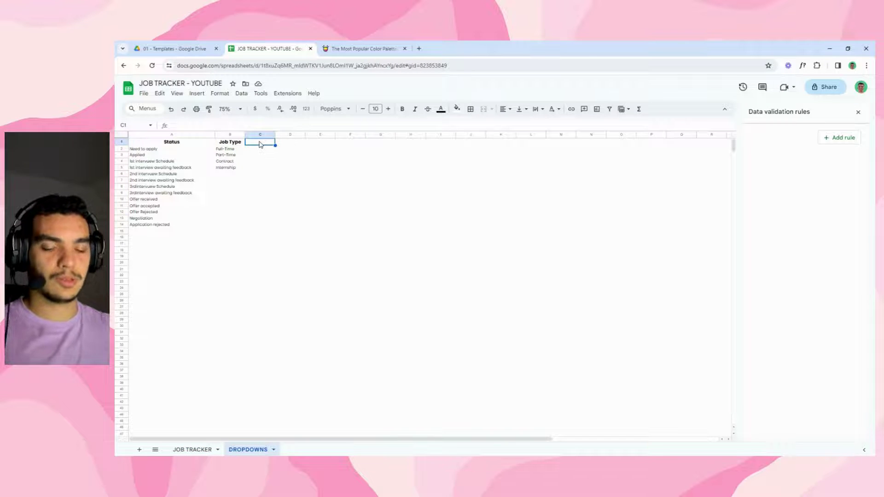
type("ONS")
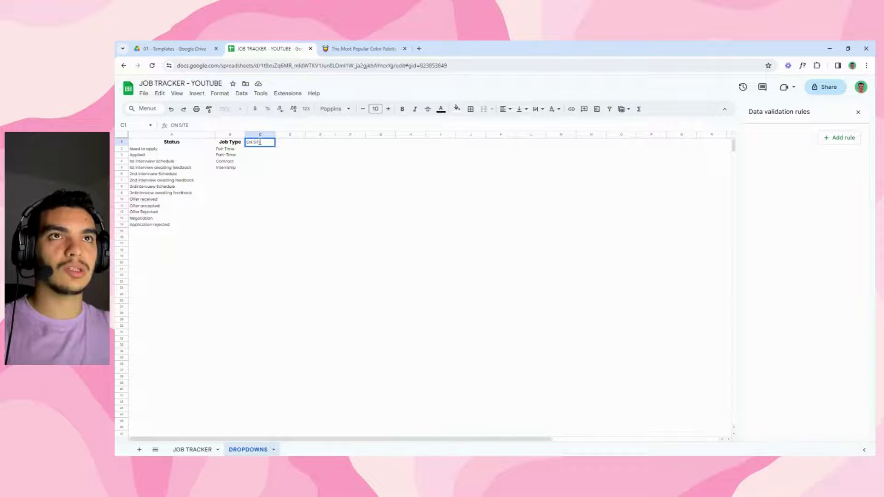
key("BackSpace")
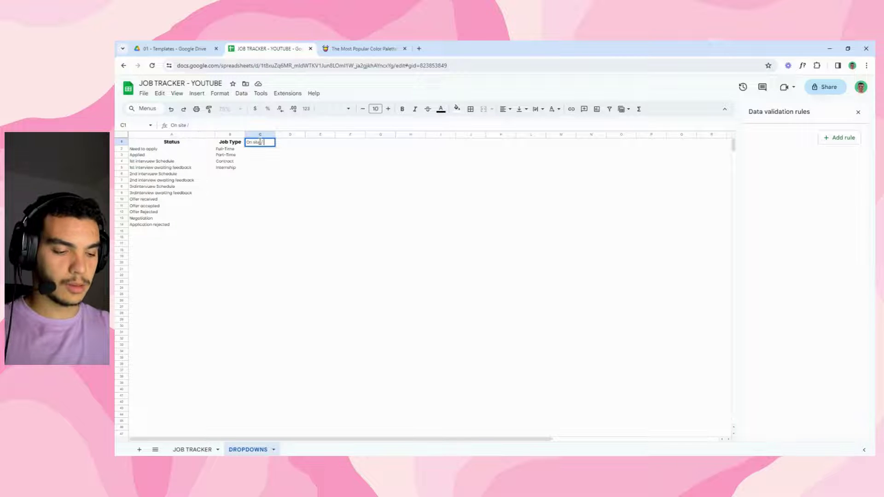
type("n site / Remot")
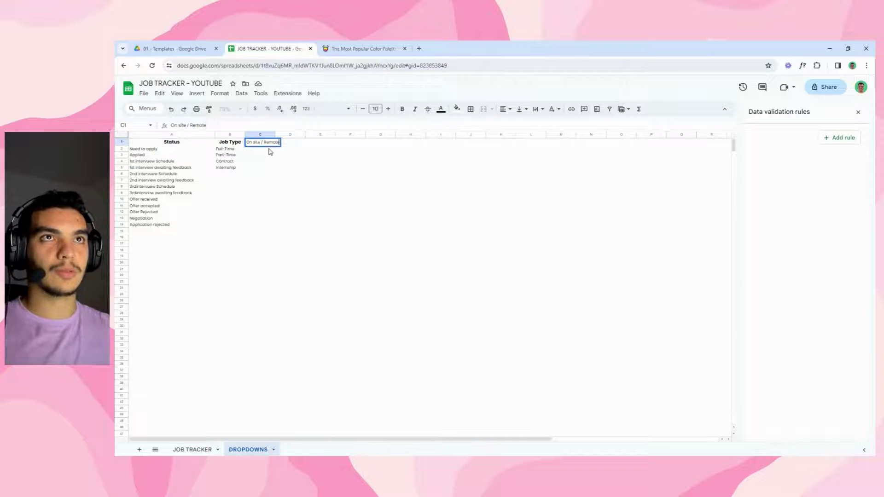
type("e")
key("Return")
Step: Try to enter On site as the first option in C2 under the new heading
type("On site")
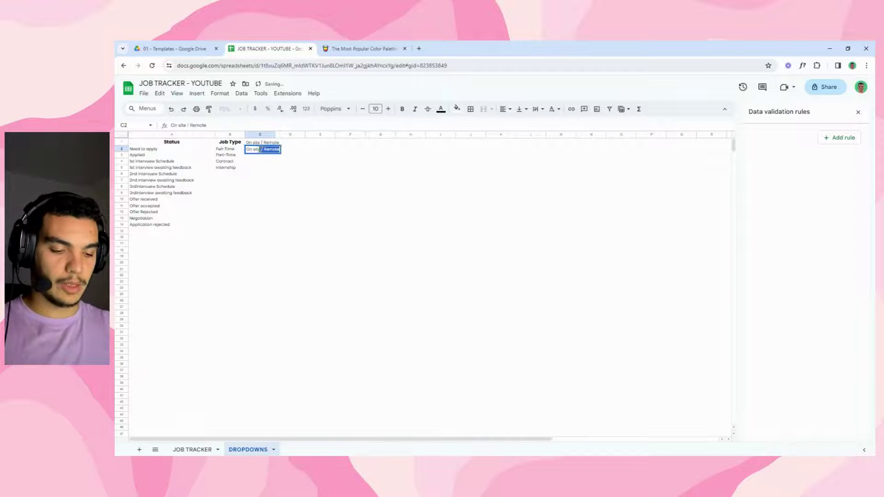
key("Return")
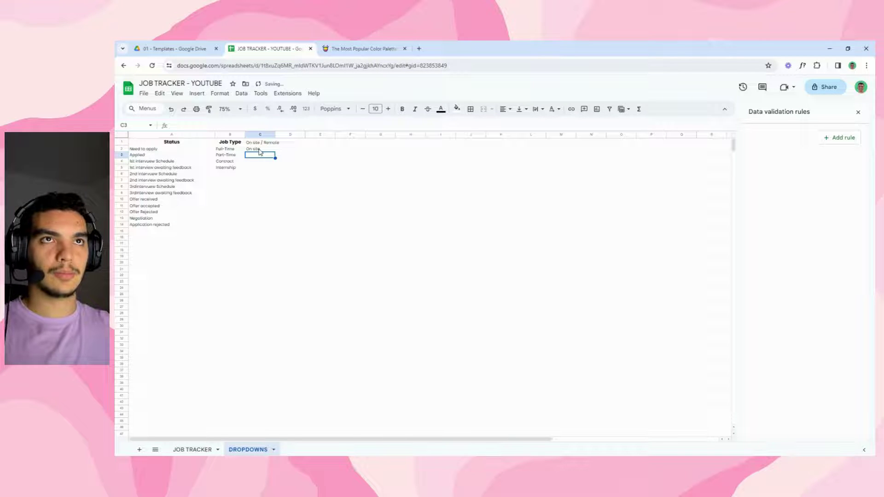
left_click(259, 149)
type("On site / Remote")
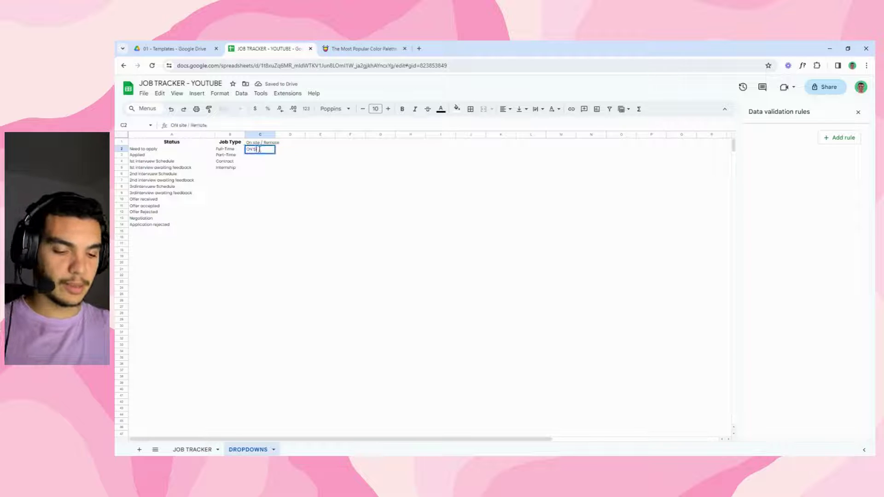
key("Return")
Step: Enter ON SITE in C2 and REMOTE in C3 under the On site / Remote heading of the DROPDOWNS sheet
left_click(260, 149)
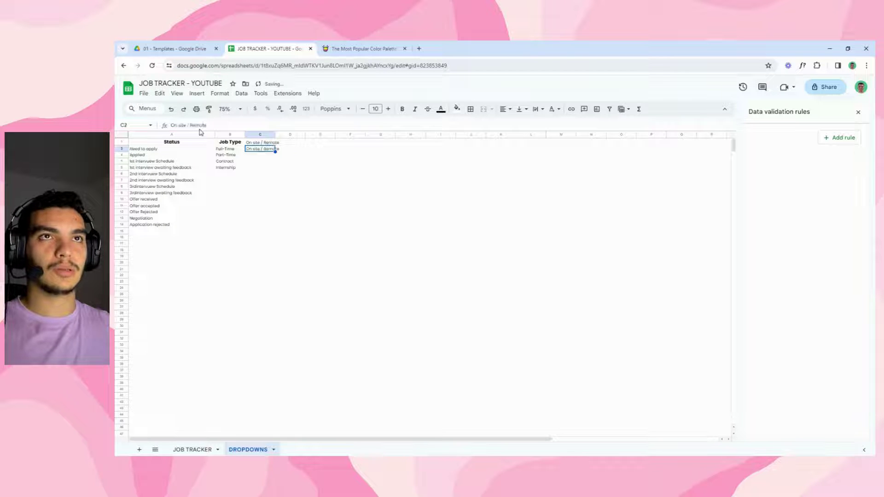
left_click_drag(207, 125, 170, 126)
type("ON SITE")
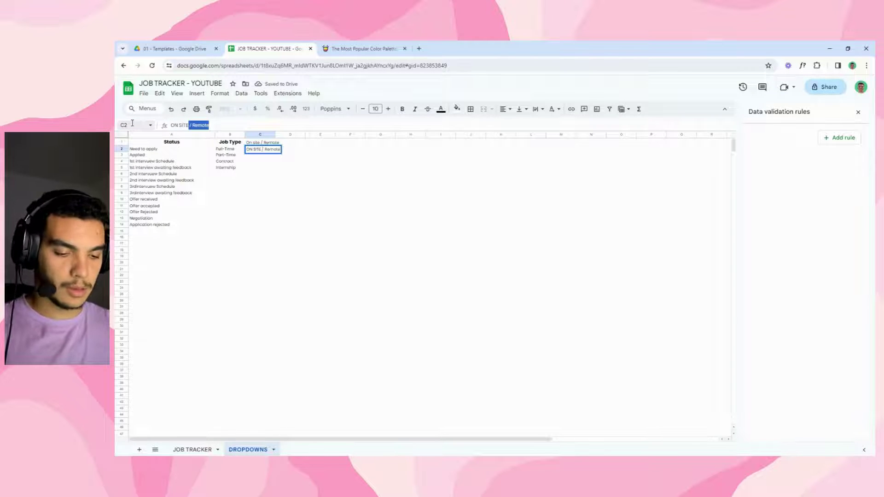
key("Return")
type("REMOTE")
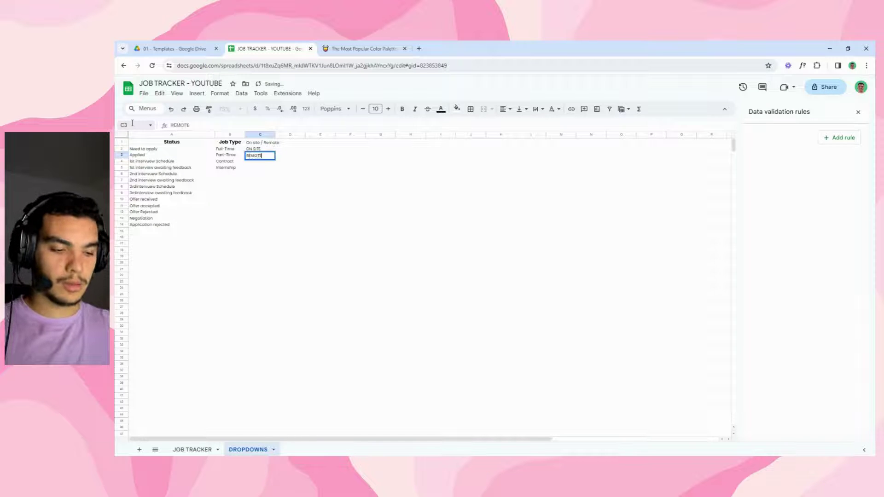
key("Return")
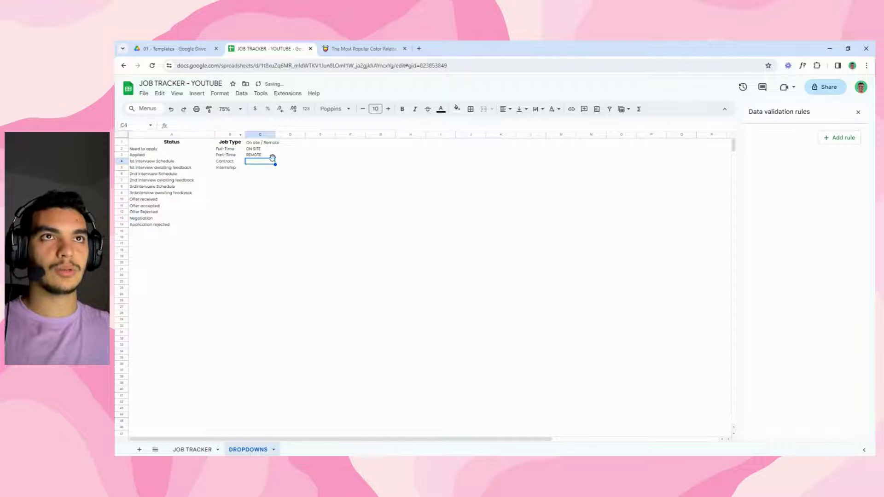
Step: Copy the formatting of the Job Type heading in B1 onto the On site / Remote heading in C1
left_click(230, 142)
left_click(209, 109)
left_click(256, 141)
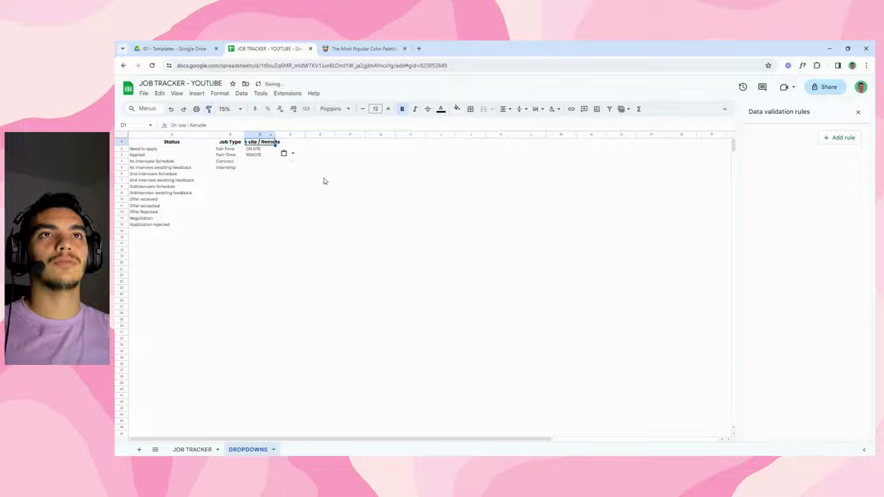
left_click(323, 179)
Step: Widen all columns of the DROPDOWNS sheet to the same width so the headings fit
left_click(122, 134)
left_click_drag(216, 136, 233, 136)
left_click(353, 187)
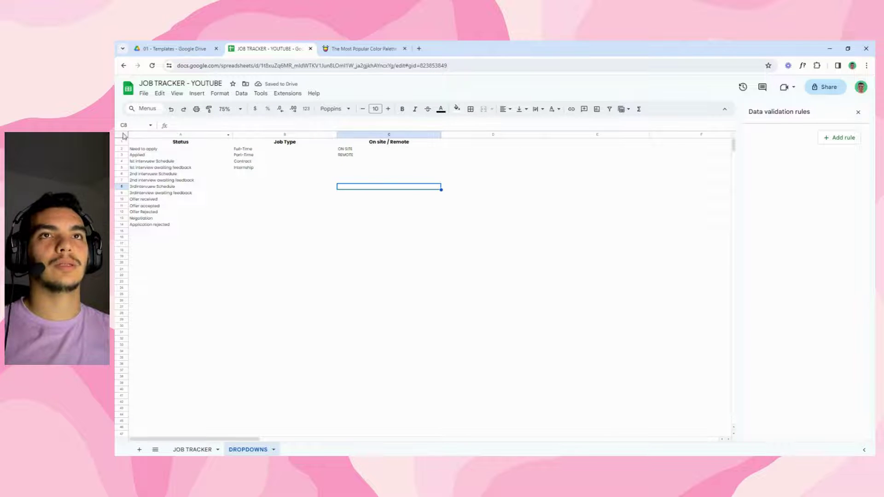
left_click(392, 169)
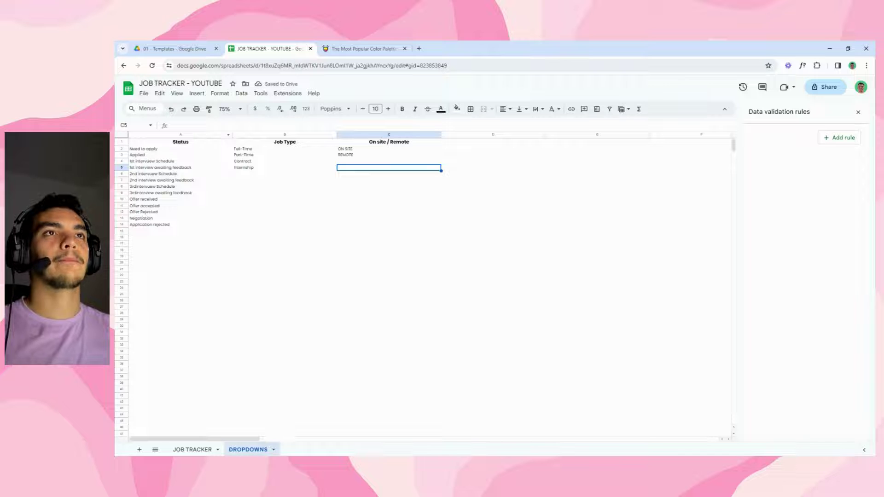
Step: Add a data validation rule to the ON SITE / REMOTE column of the JOB TRACKER sheet, applied to the open-ended range I4:I
left_click(203, 449)
left_click_drag(477, 175, 475, 198)
key("ctrl+shift+Down")
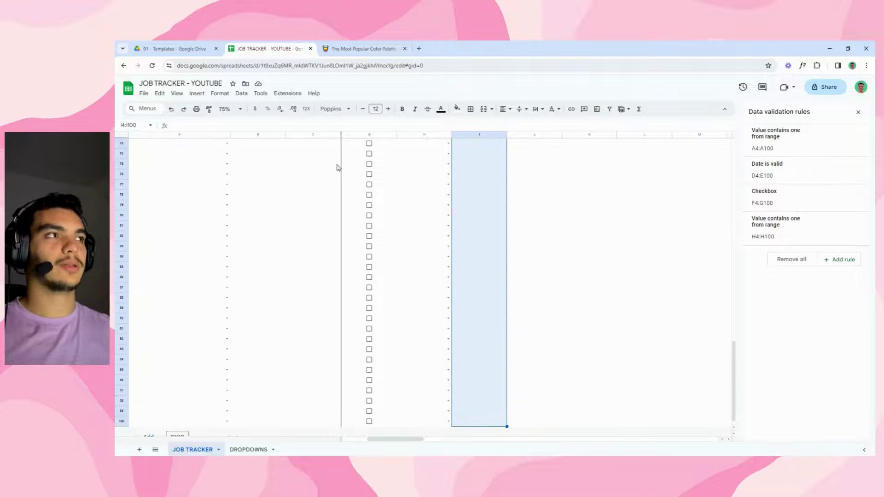
left_click(241, 93)
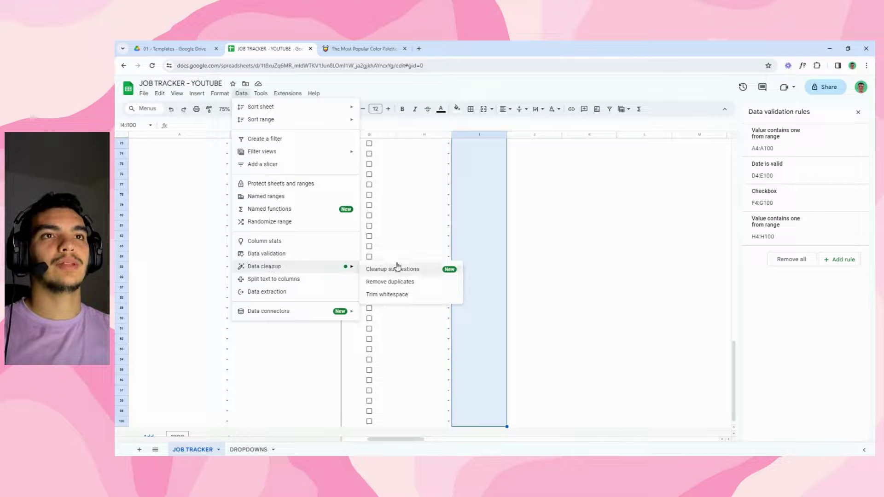
left_click(281, 254)
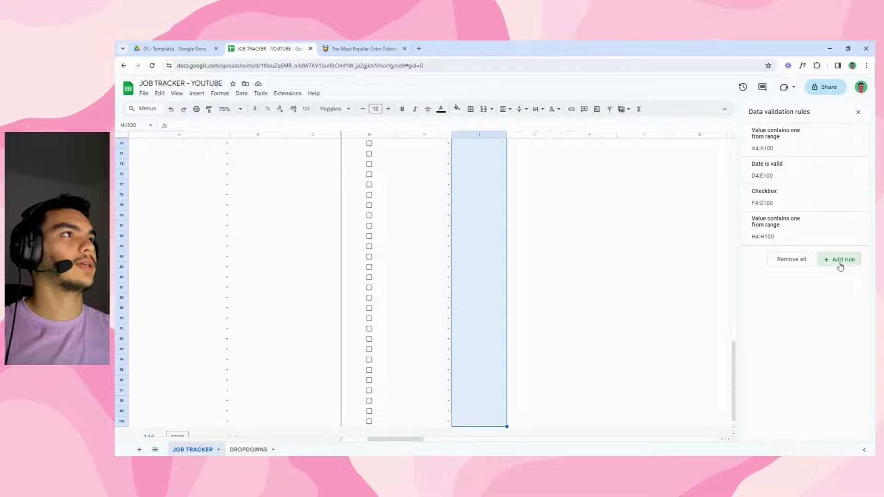
left_click(840, 260)
left_click(811, 146)
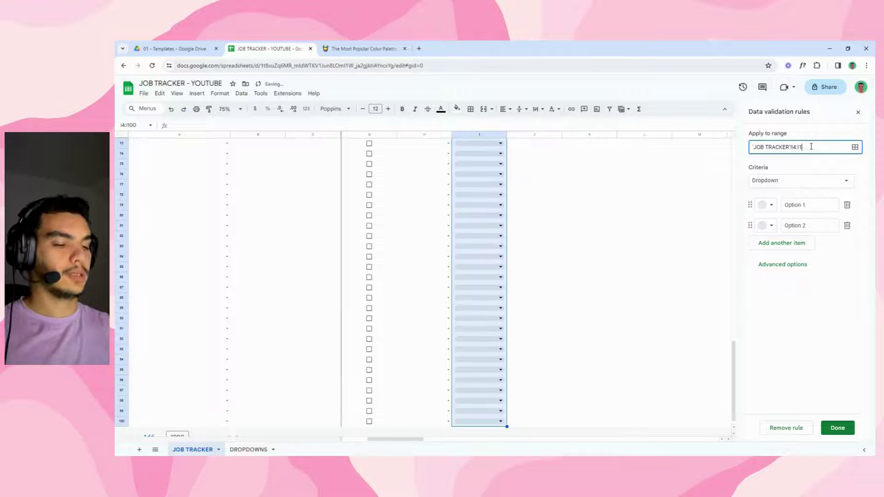
key("BackSpace")
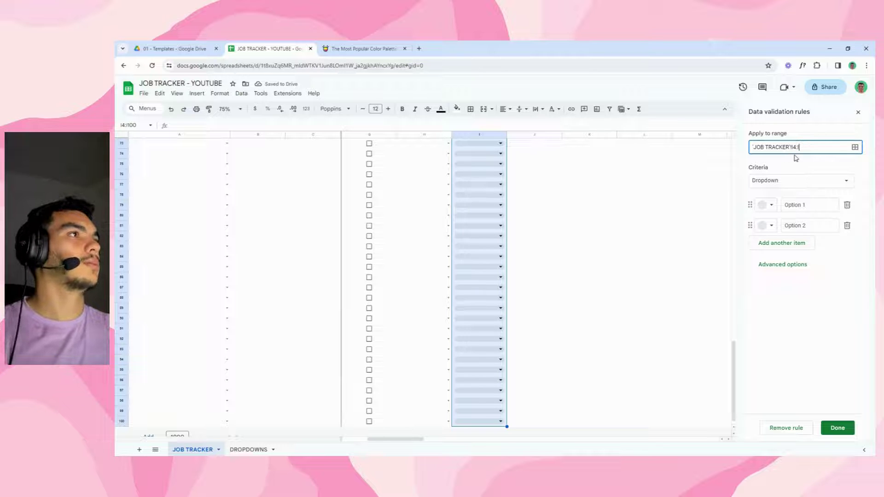
Step: Set the rule's criteria to Dropdown (from a range) with the open-ended source DROPDOWNS!C2:C
left_click(804, 181)
left_click(783, 200)
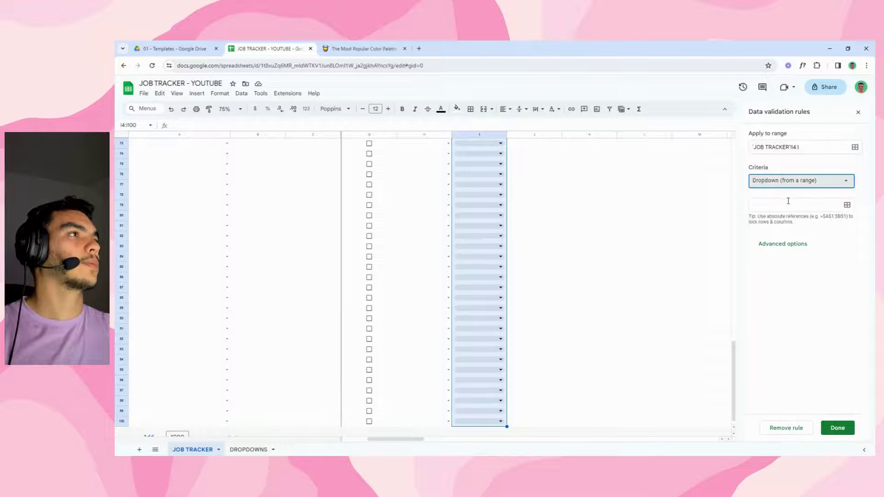
left_click(847, 206)
left_click(249, 450)
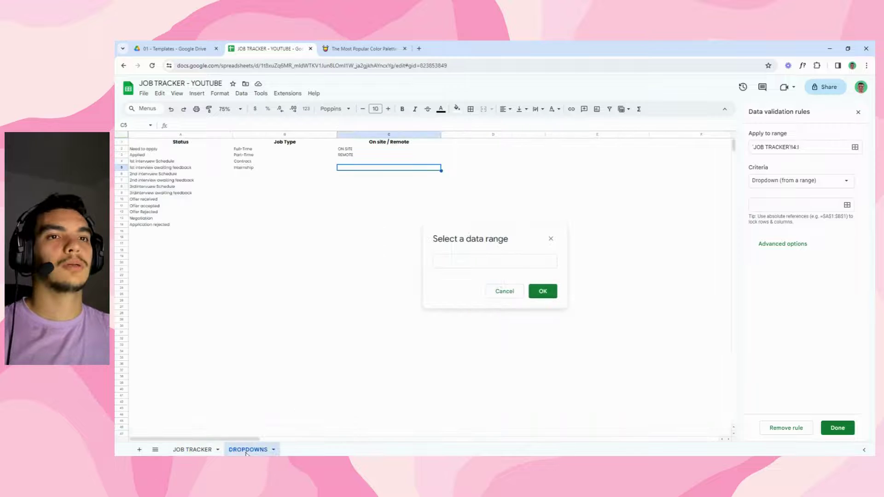
left_click_drag(346, 149, 346, 168)
left_click(497, 261)
key("BackSpace")
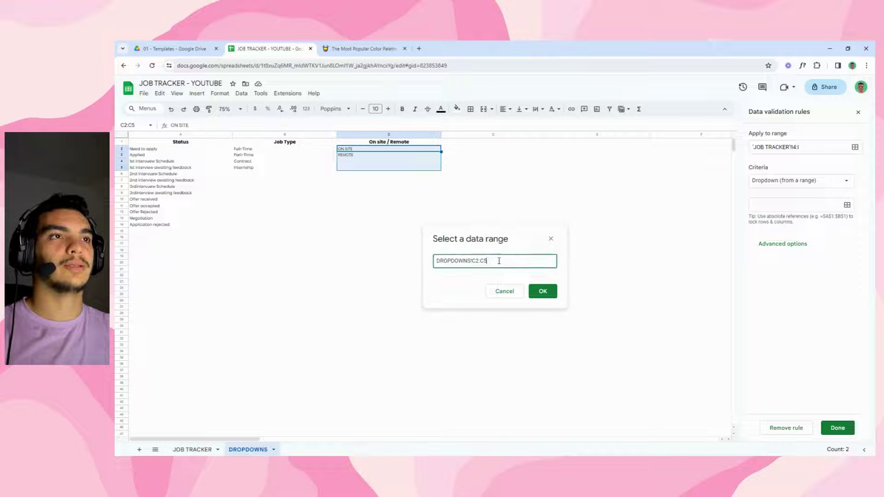
left_click(530, 295)
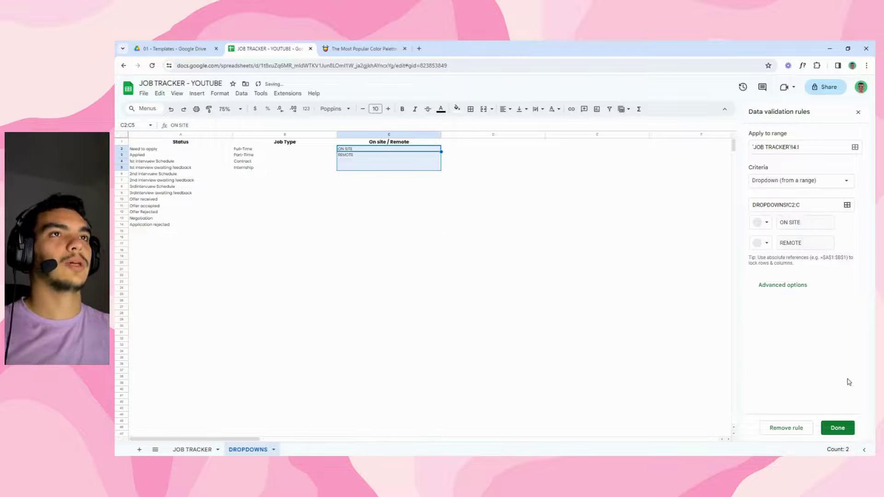
Step: Set the dropdown's display style to Arrow in the advanced options and save the rule
left_click(788, 285)
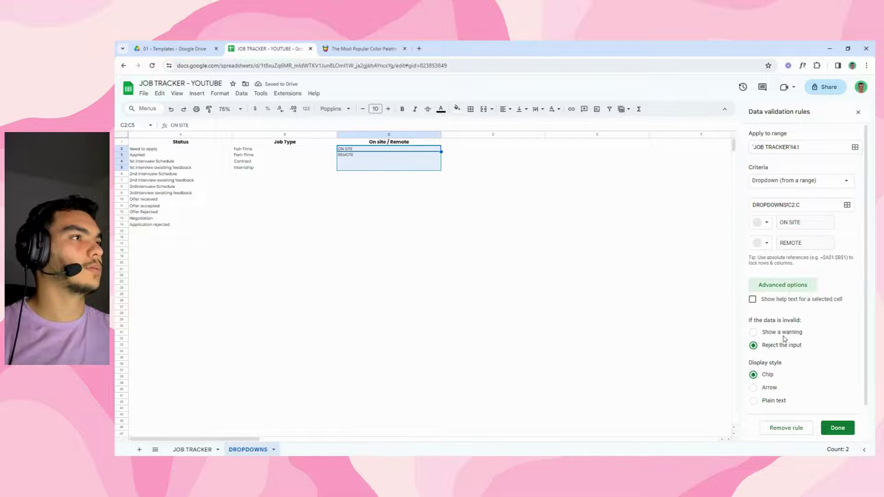
left_click(764, 389)
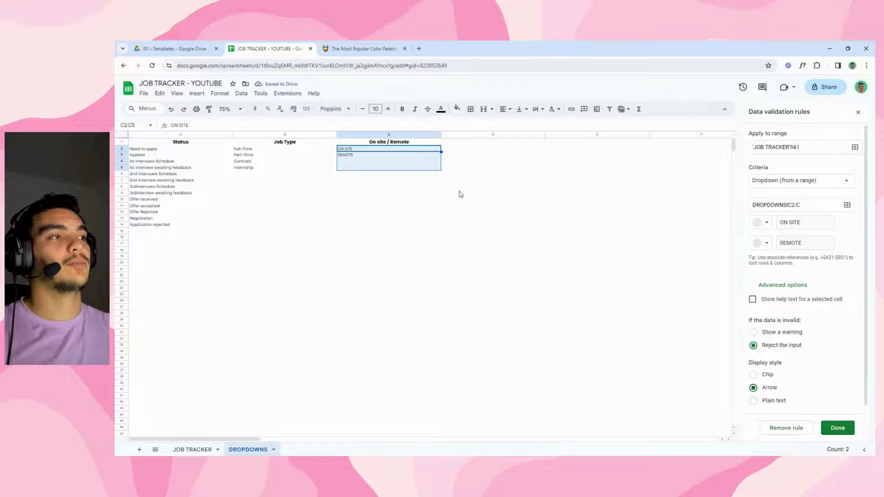
left_click(842, 428)
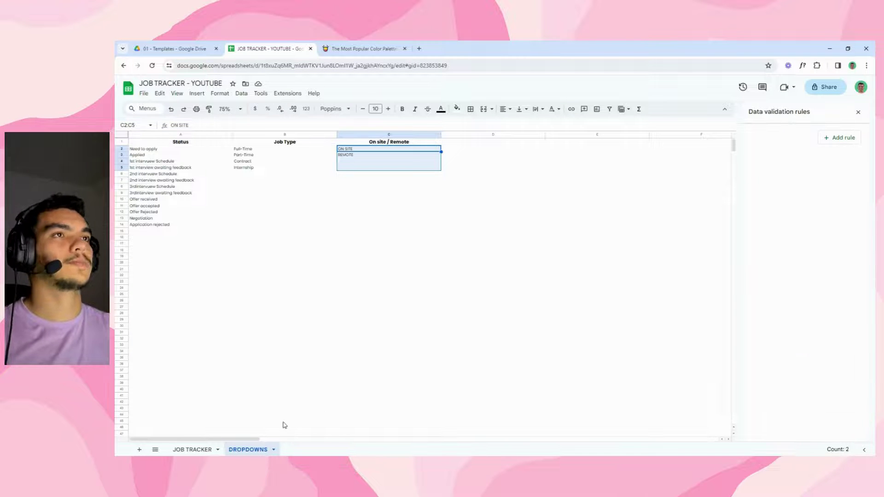
Step: Test the dropdown in I4 of the JOB TRACKER sheet with ON SITE, set it to REMOTE, and centre column I horizontally
left_click(192, 450)
left_click_drag(732, 368, 737, 175)
left_click(504, 171)
left_click(478, 190)
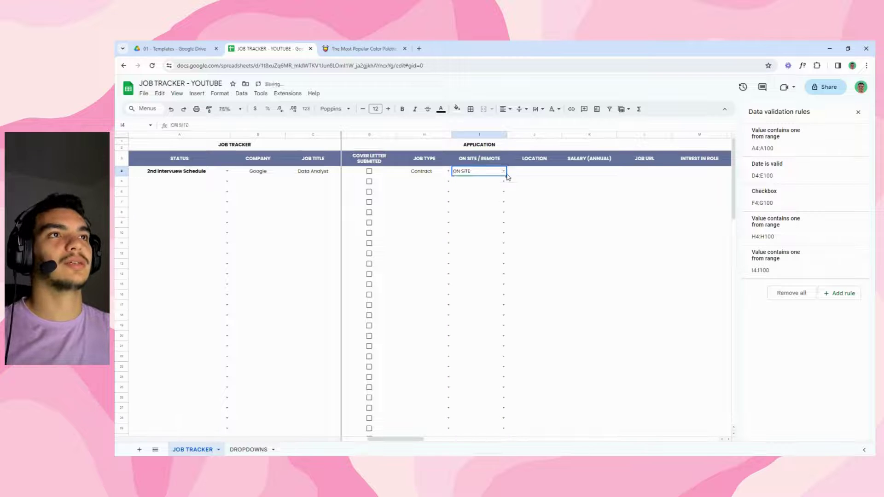
left_click(504, 171)
left_click(470, 193)
left_click(521, 186)
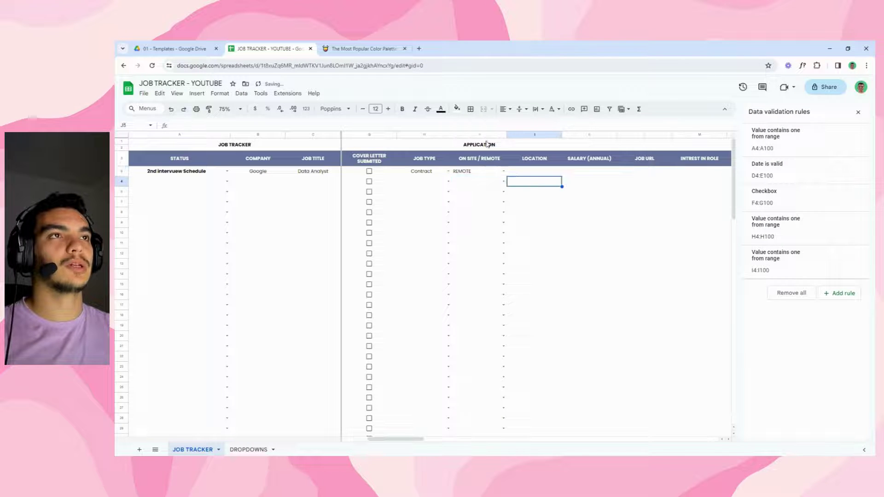
left_click(480, 134)
left_click(577, 230)
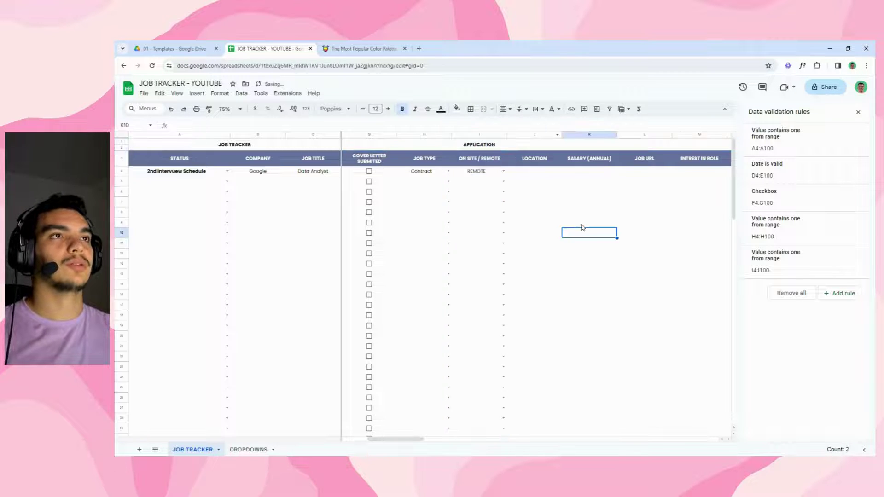
Step: Enter New York as the LOCATION in J4 and centre the whole column J horizontally
left_click(530, 173)
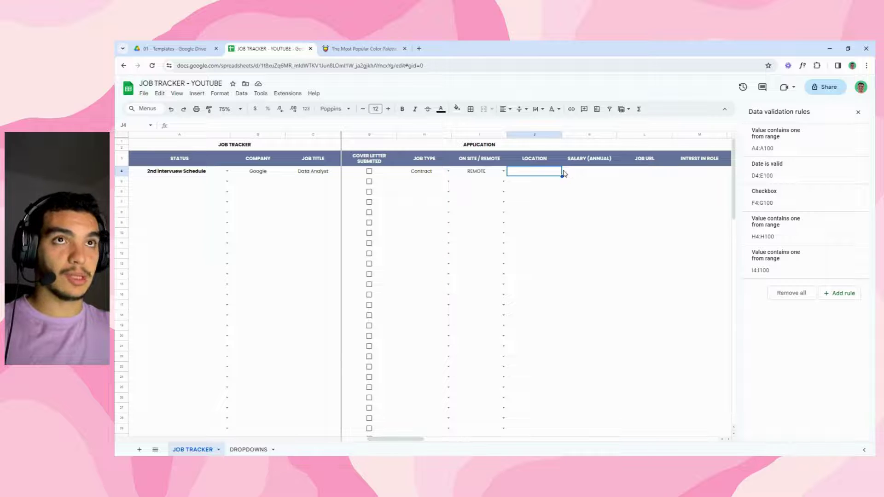
type("New York")
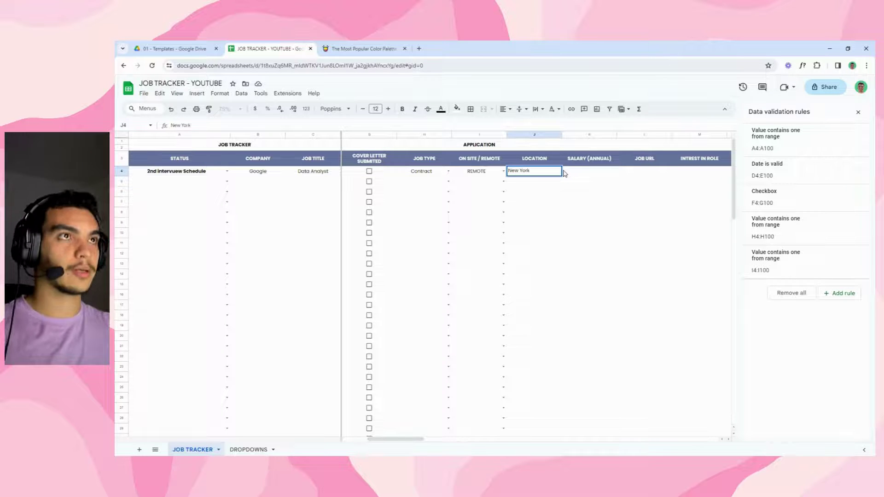
key("Return")
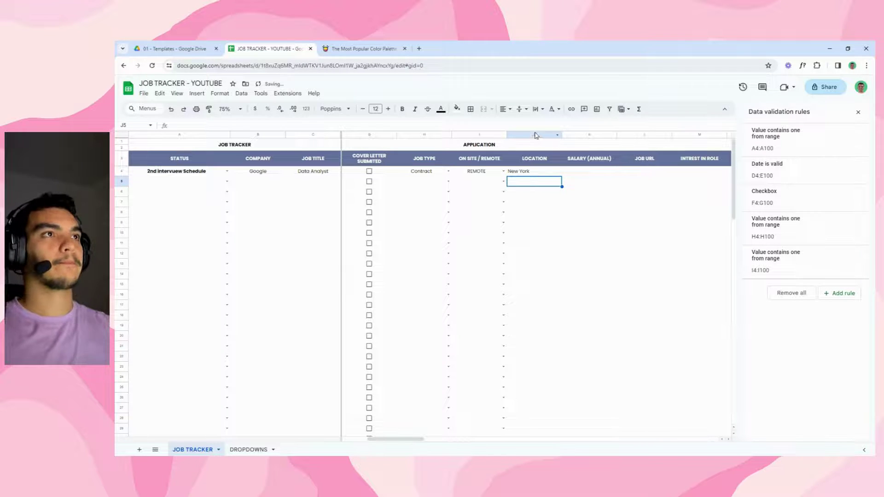
left_click_drag(524, 130, 446, 145)
left_click(507, 109)
left_click(518, 124)
left_click(507, 109)
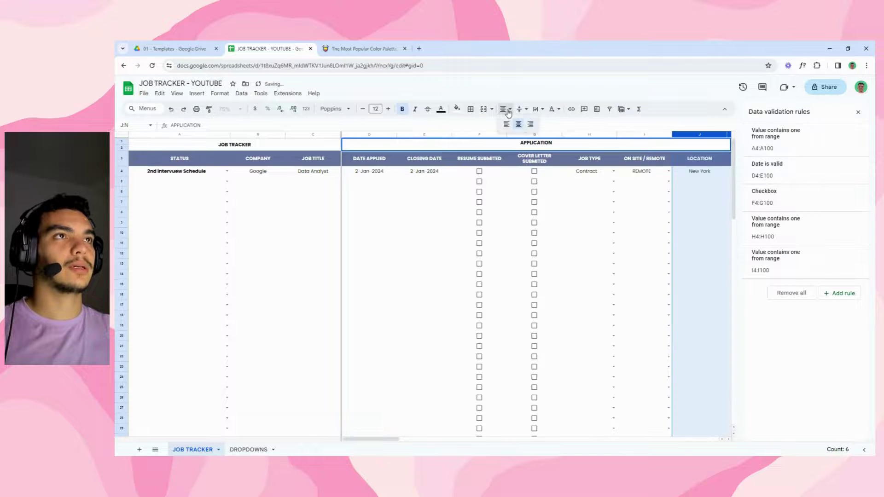
left_click(581, 284)
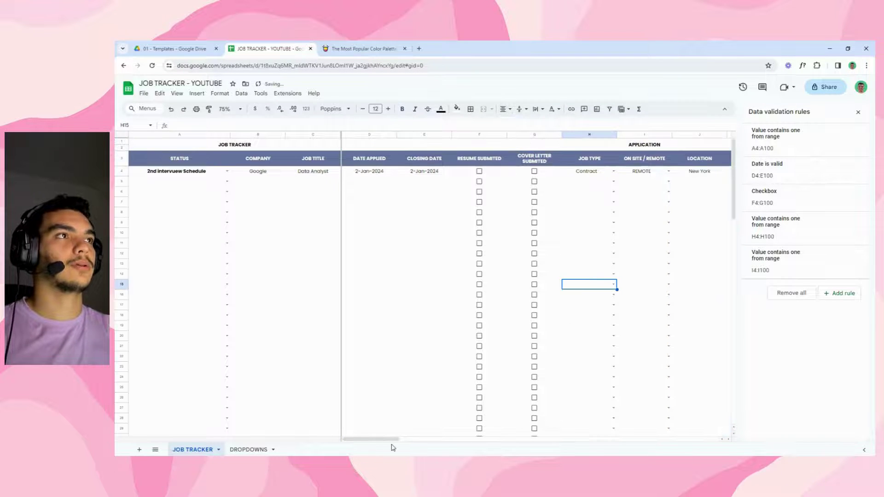
Step: Format the whole SALARY (ANNUAL) column K as currency
left_click_drag(393, 439, 431, 440)
left_click(548, 174)
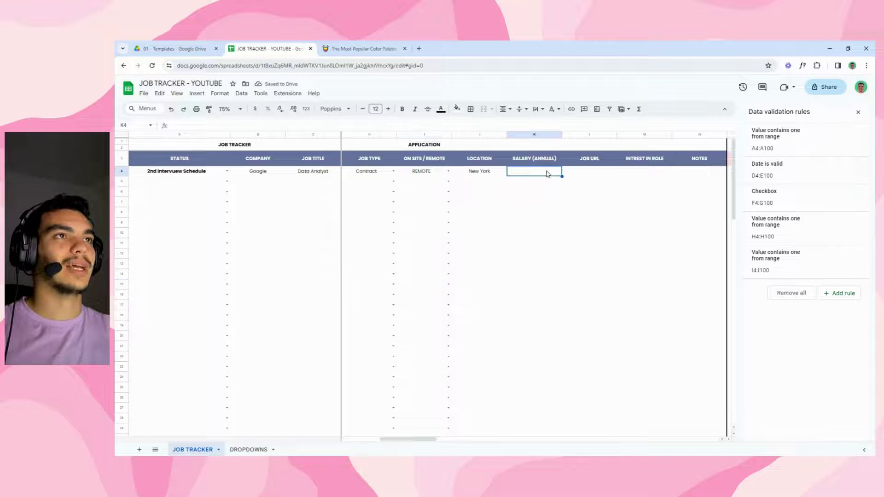
left_click(488, 175)
left_click(548, 174)
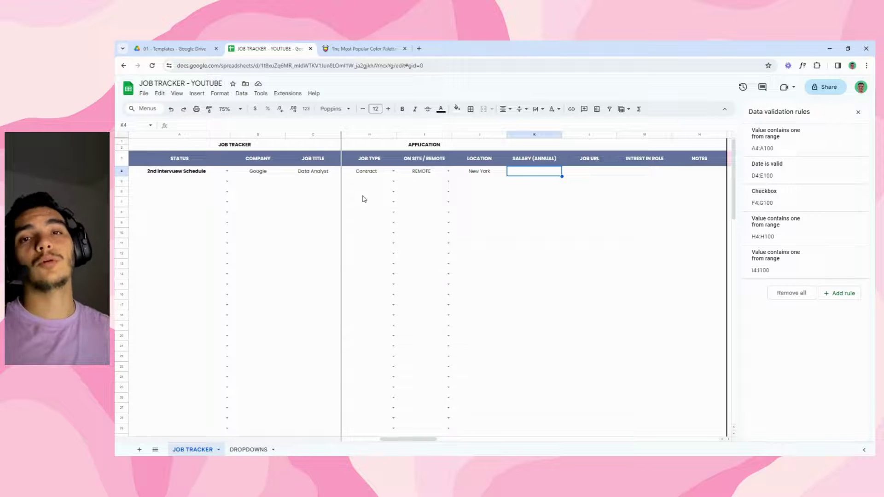
left_click(533, 134)
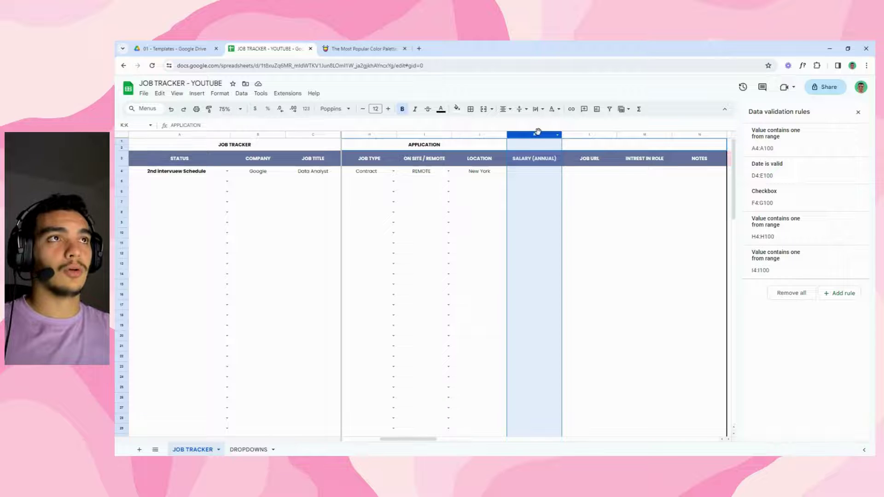
left_click(255, 109)
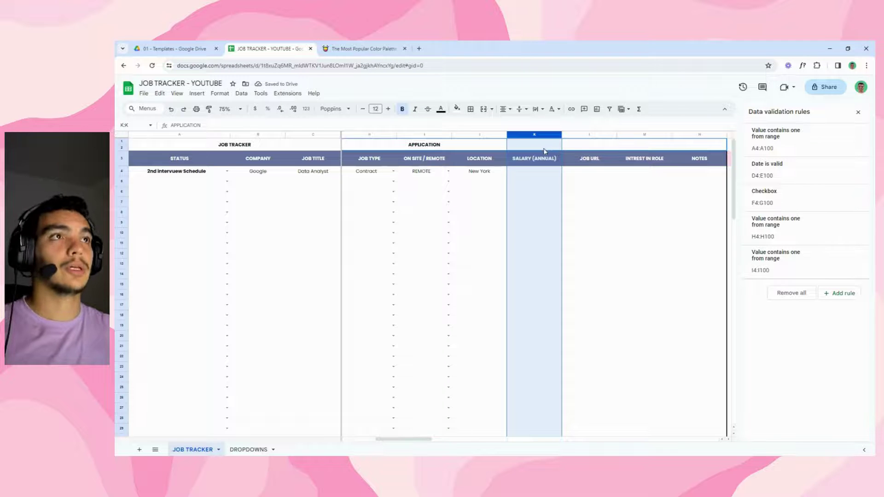
Step: Browse the custom currencies available for the SALARY (ANNUAL) column without applying one, and return to cell K4
left_click(306, 110)
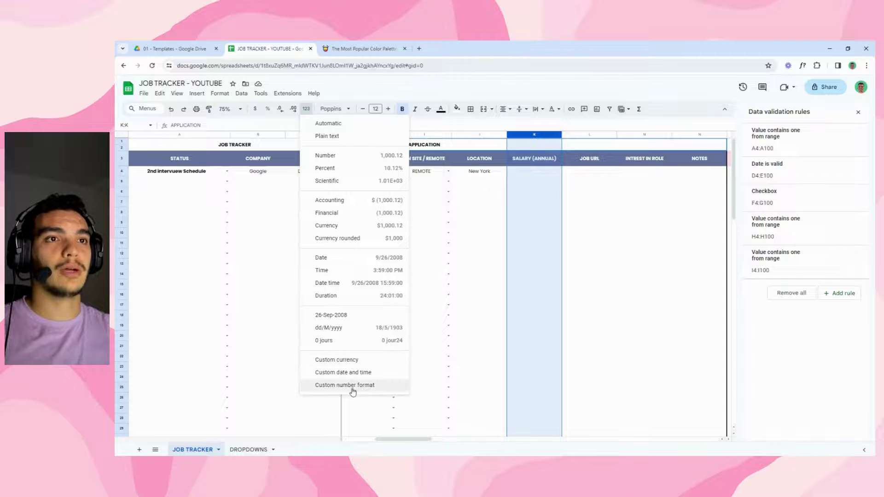
left_click(337, 360)
scroll(444, 240, "down", 20)
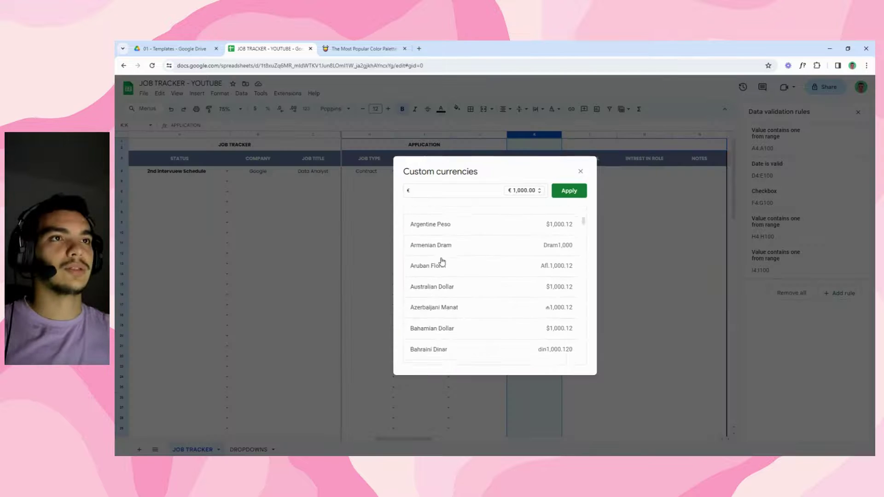
left_click(580, 171)
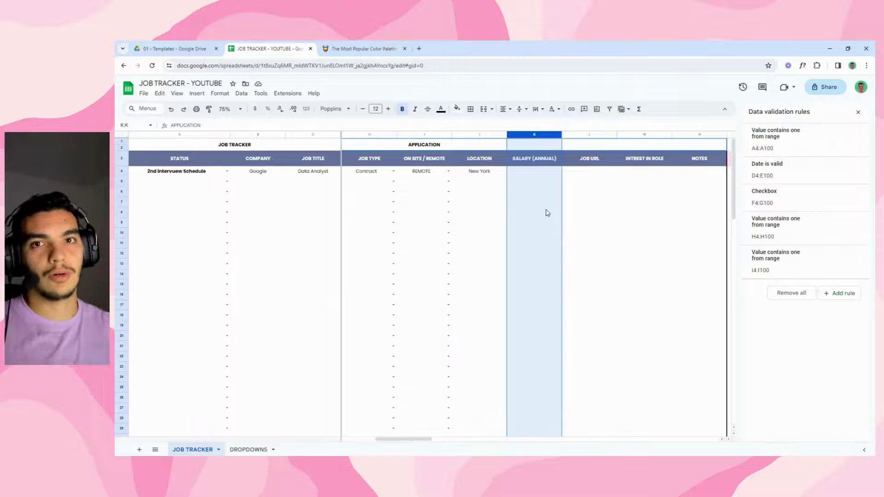
left_click(537, 172)
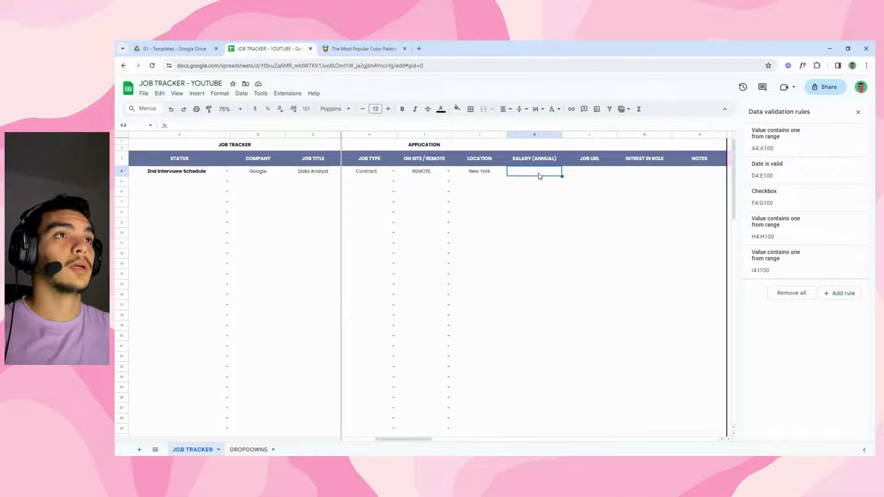
Step: Enter 50000 as the SALARY (ANNUAL) in K4 and indeed-google.com as the JOB URL in L4
type("50000")
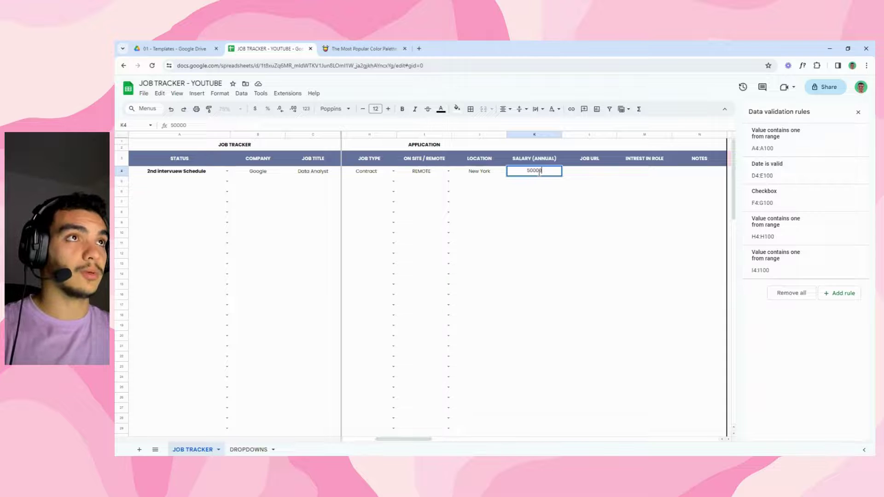
key("Return")
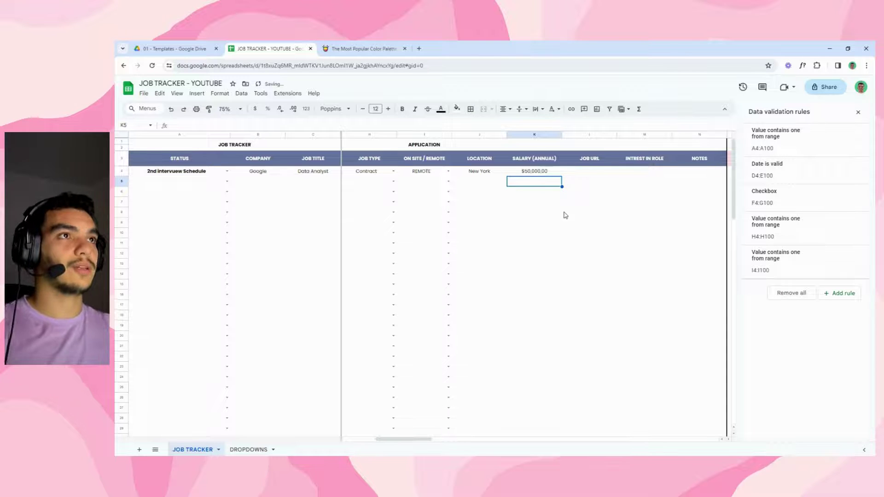
left_click(580, 175)
left_click(626, 175)
left_click(607, 172)
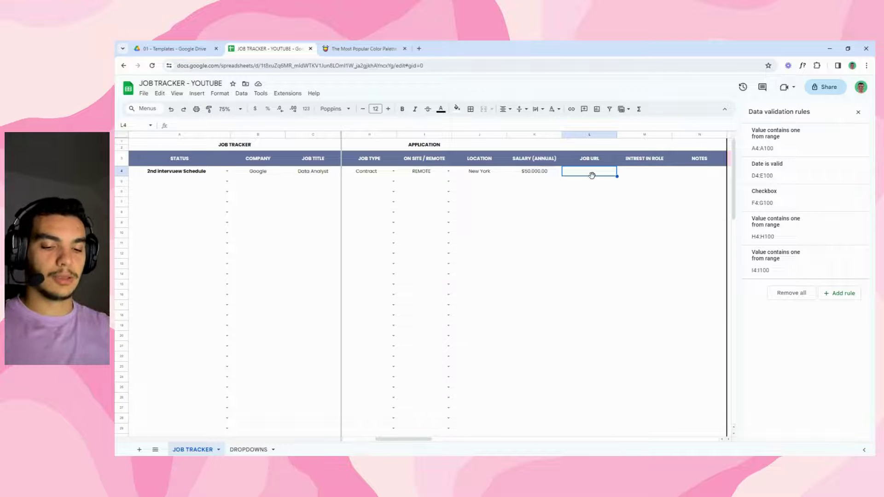
type("indeed")
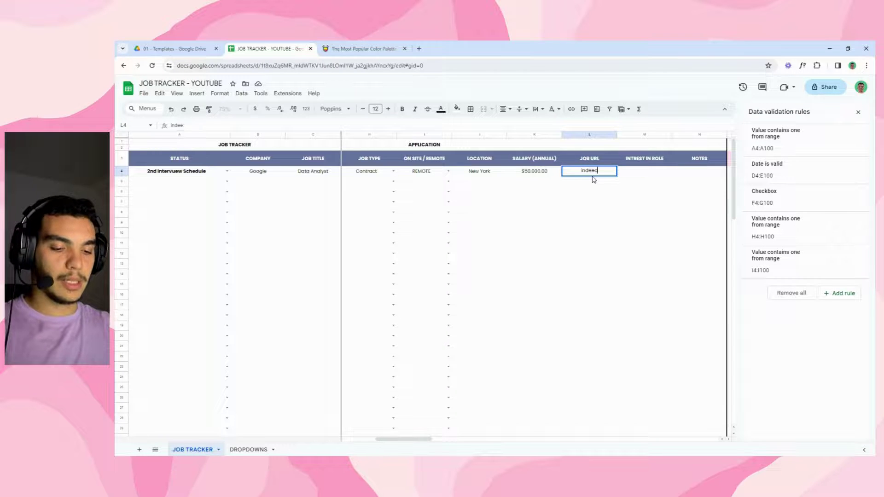
type("-")
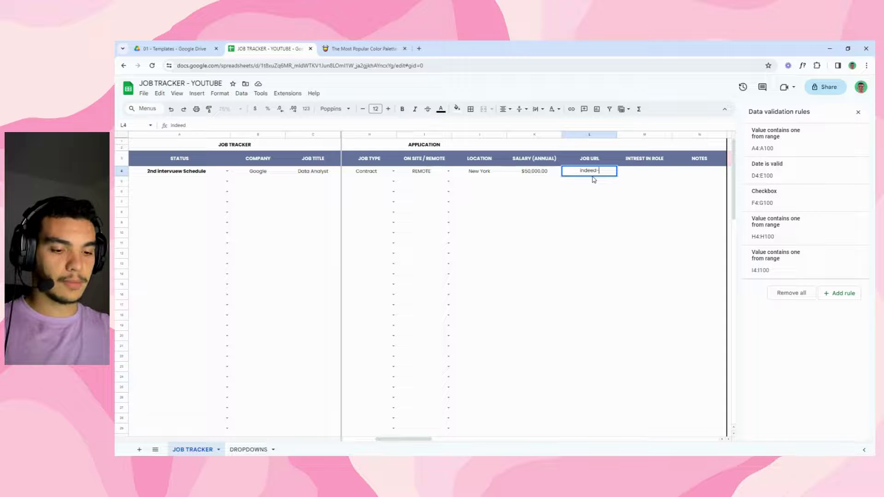
type("google")
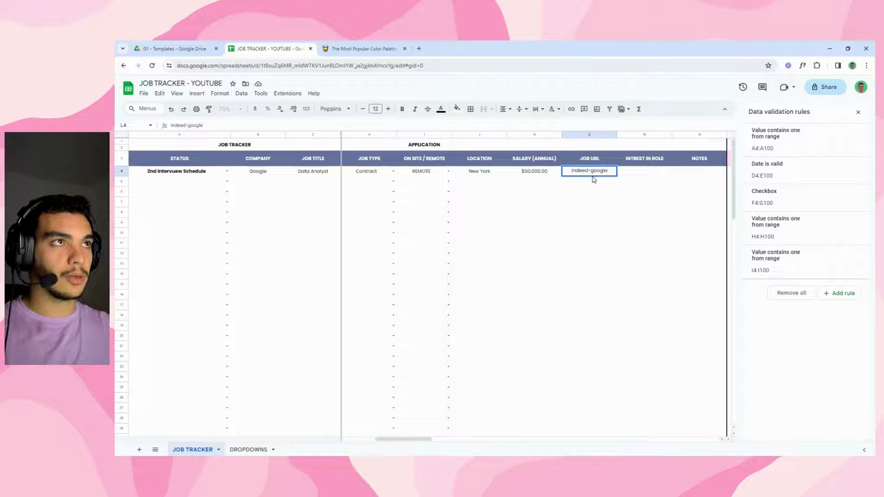
type(".com")
key("Return")
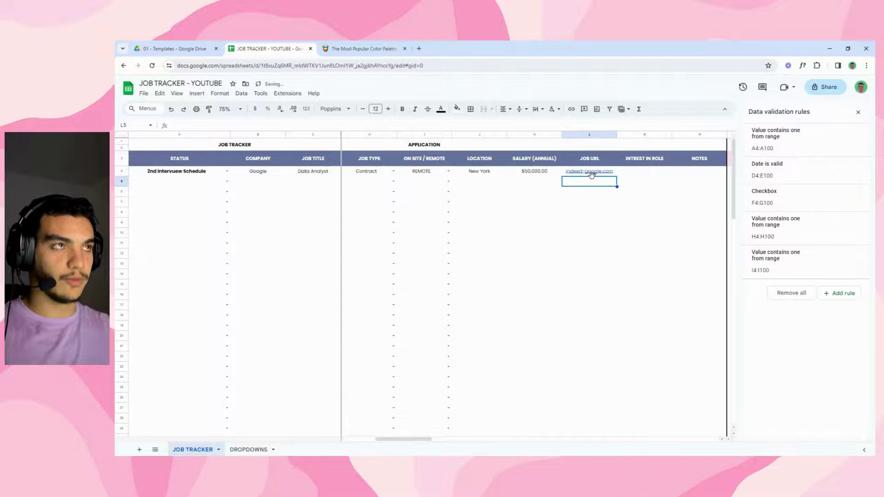
left_click(579, 213)
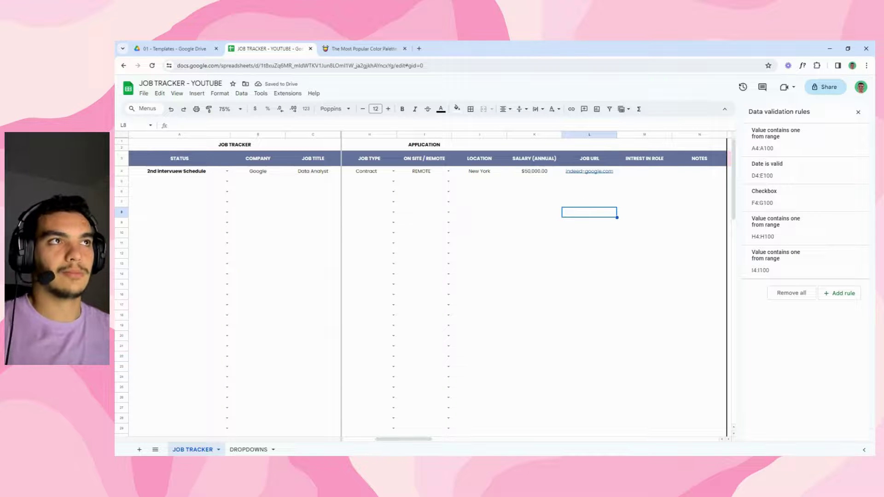
mouse_move(603, 175)
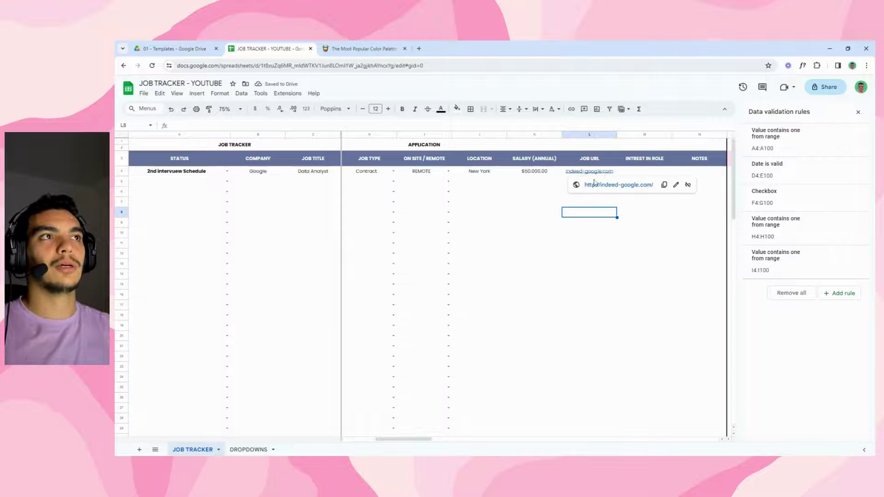
Step: Add the heading "Intrest in role" in cell D1 of the DROPDOWNS sheet
left_click_drag(409, 441, 432, 441)
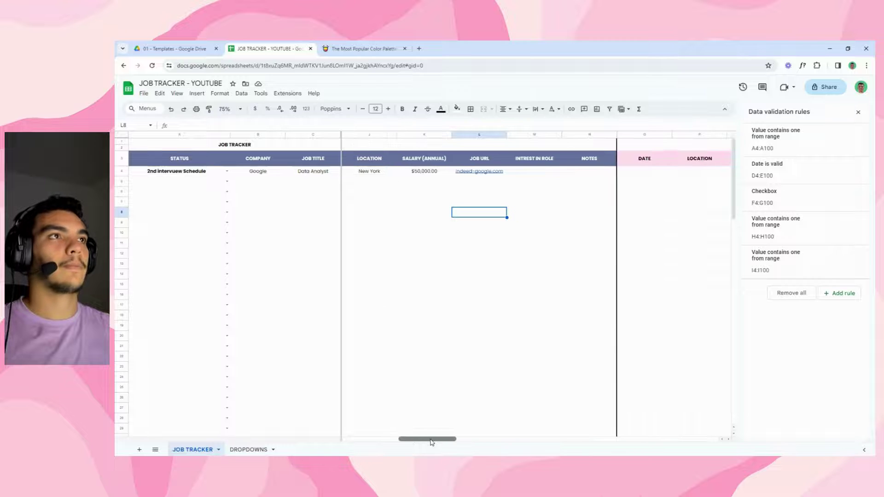
left_click(523, 173)
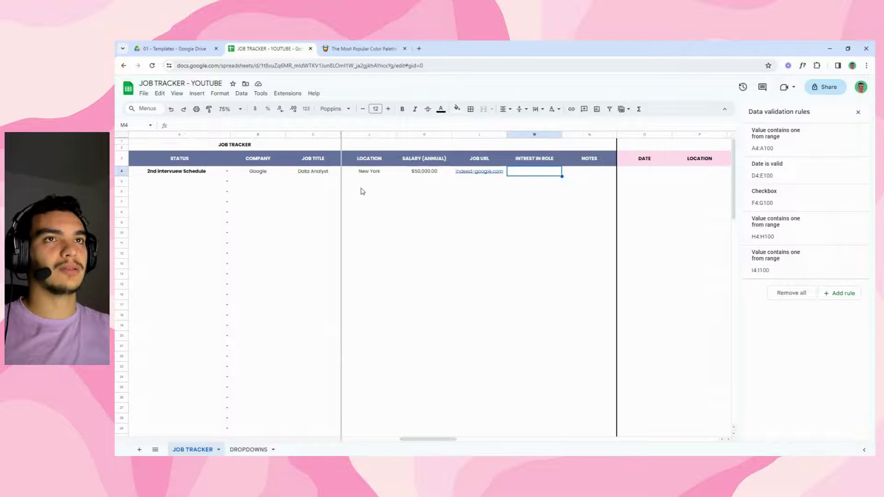
left_click(251, 449)
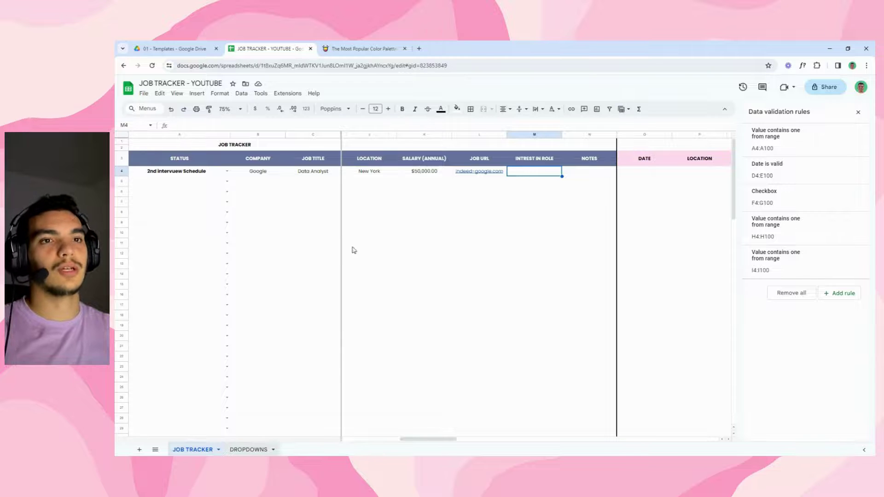
left_click(465, 143)
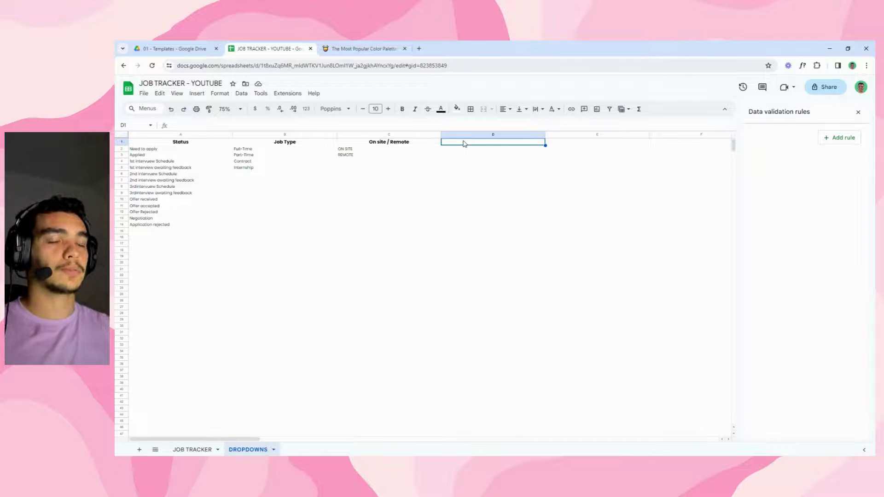
double_click(464, 143)
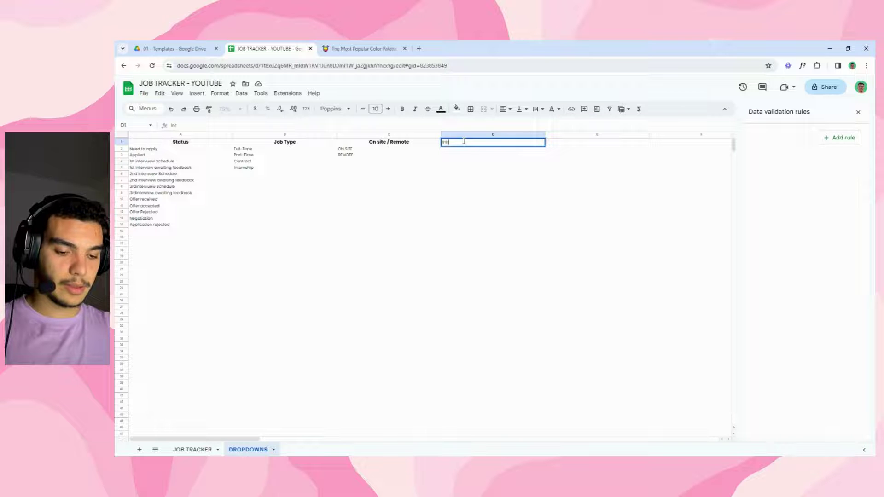
left_click(433, 181)
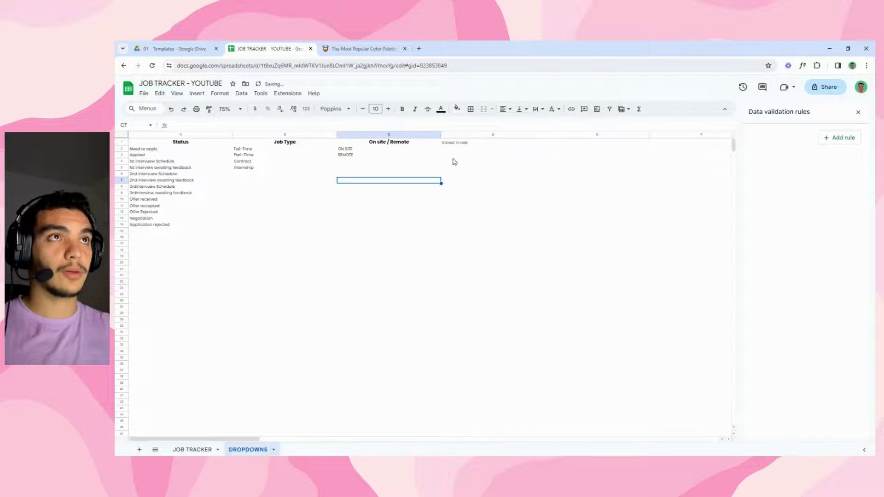
Step: List the options LOW, HIGH and MEDIUM in cells D2 to D4, below the Intrest in role heading
left_click(454, 150)
double_click(454, 151)
type("L")
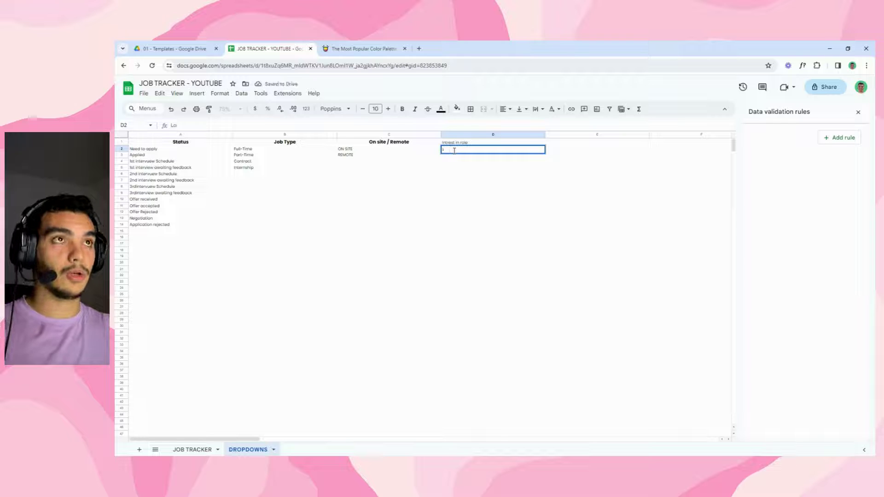
type("OW")
left_click(455, 155)
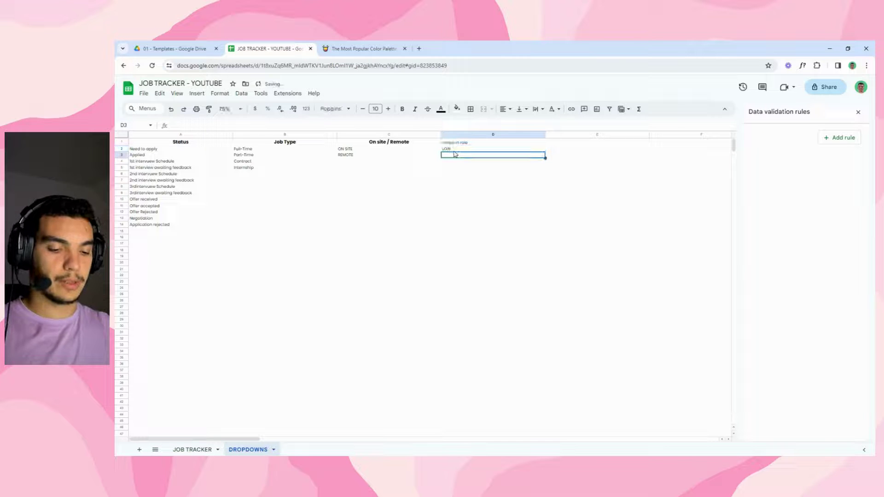
type("HI")
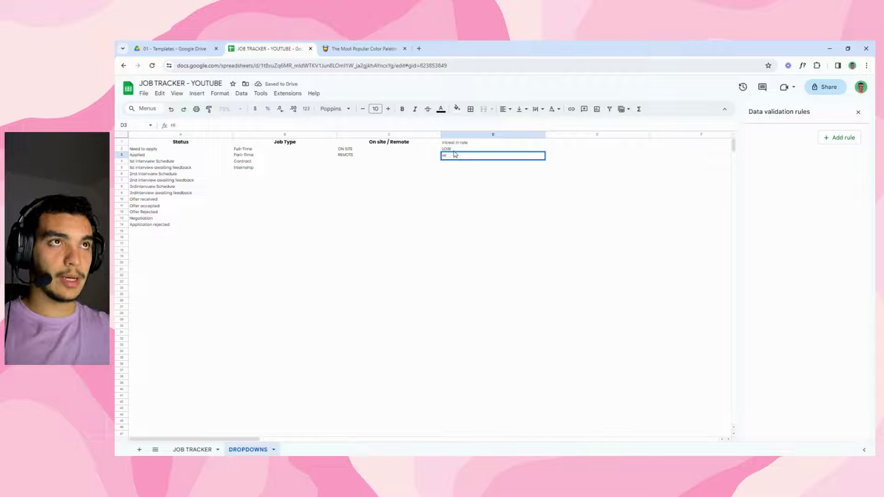
type("UGHGH")
key("Return")
type("MEDIUM")
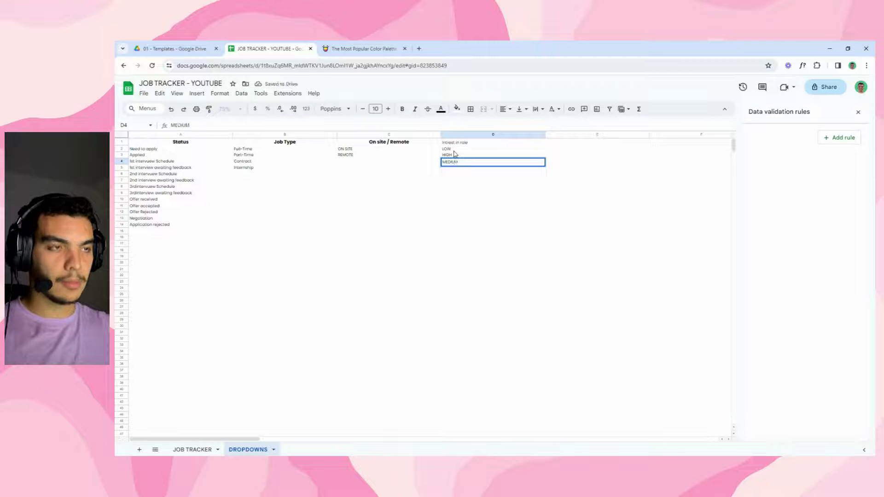
key("Return")
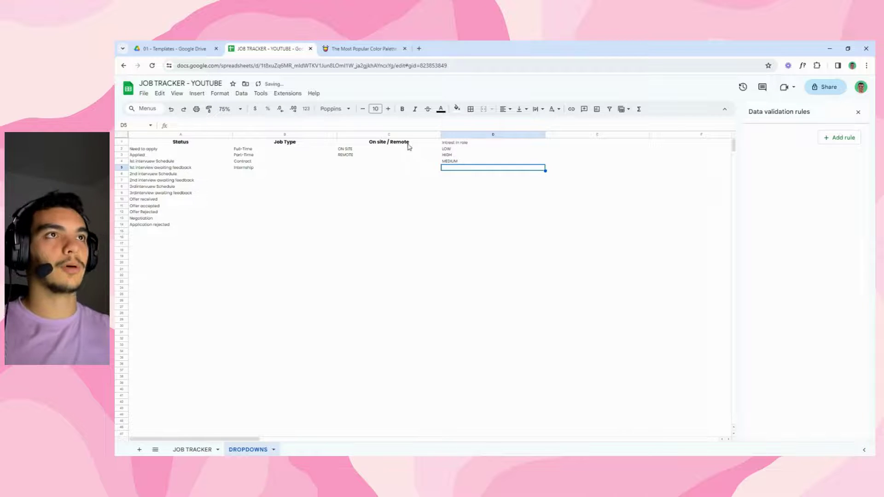
Step: Copy the formatting of the On site / Remote heading onto the Intrest in role heading in D1
left_click(409, 146)
left_click(209, 108)
left_click(458, 146)
left_click(453, 219)
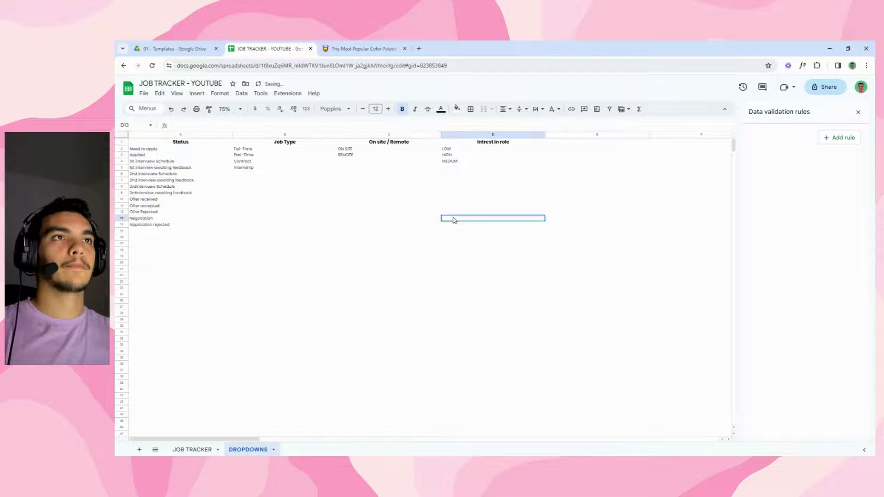
Step: Add a data validation rule for the INTREST IN ROLE column on the JOB TRACKER sheet, with range M4:M1 and criteria Dropdown (from a range)
left_click(192, 450)
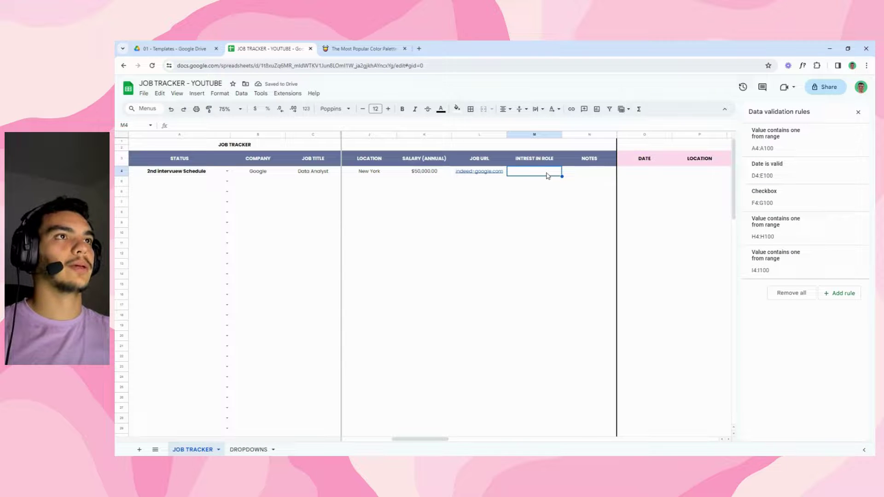
key("ctrl+shift+Down")
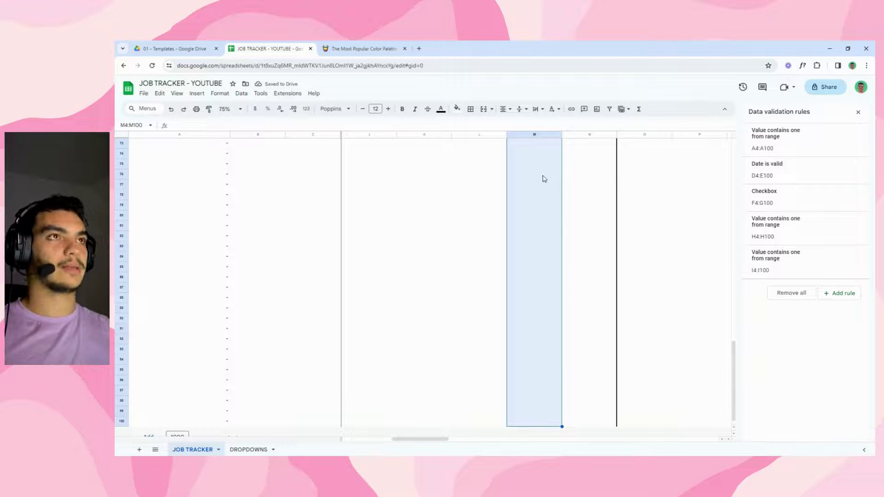
left_click(840, 294)
left_click(827, 148)
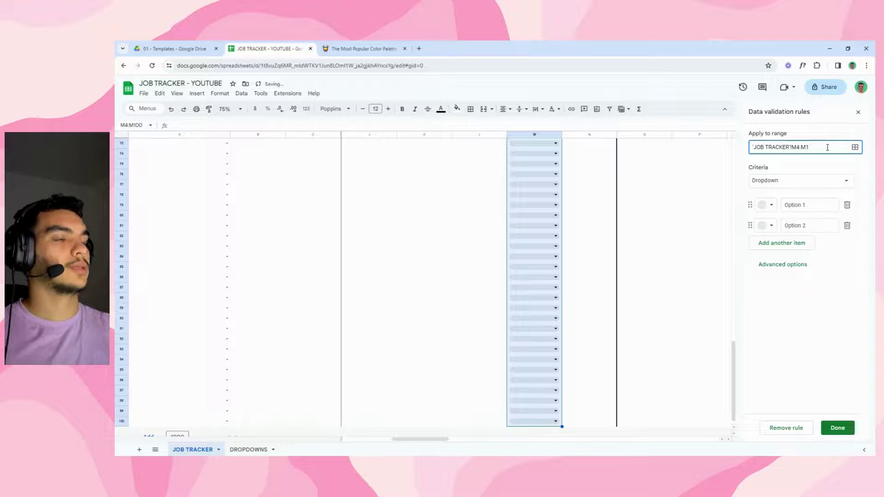
left_click(800, 182)
left_click(785, 193)
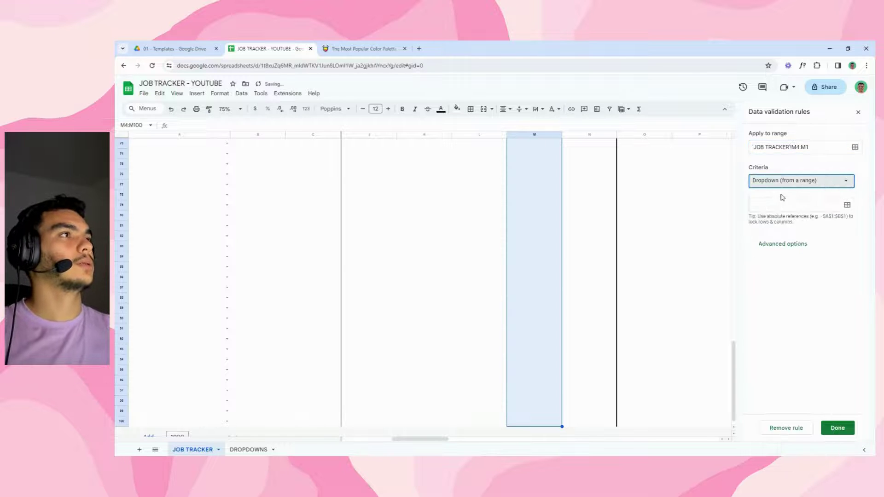
Step: Use DROPDOWNS!D2:D as the rule's source range, reject invalid input, set the display style to Arrow, and save the rule
left_click(249, 450)
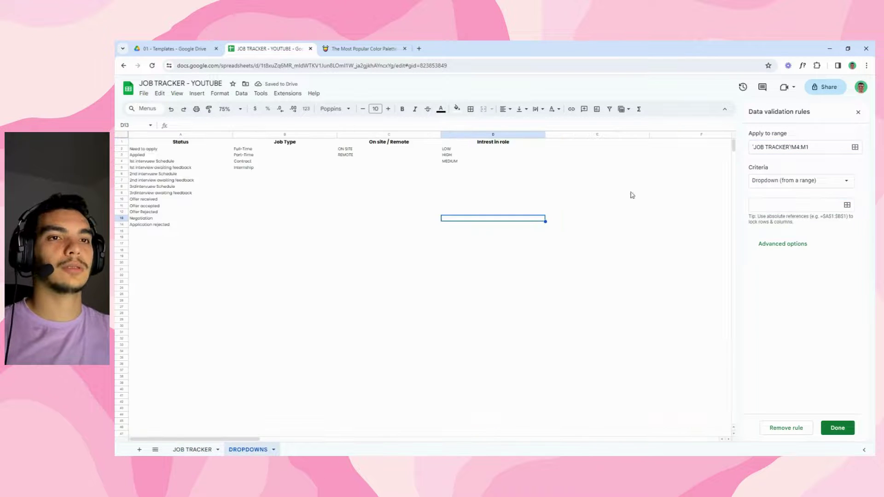
left_click(847, 204)
left_click_drag(458, 152, 462, 186)
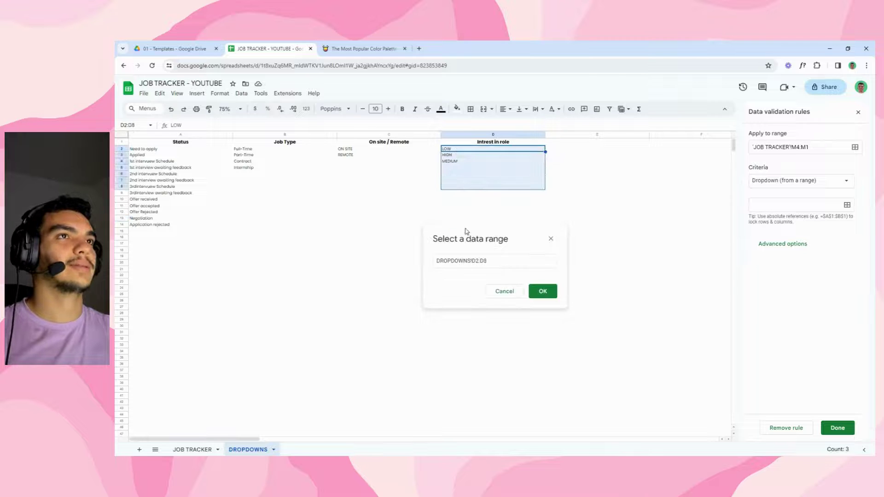
left_click(543, 291)
left_click(804, 305)
scroll(793, 329, "down", 1)
left_click(768, 382)
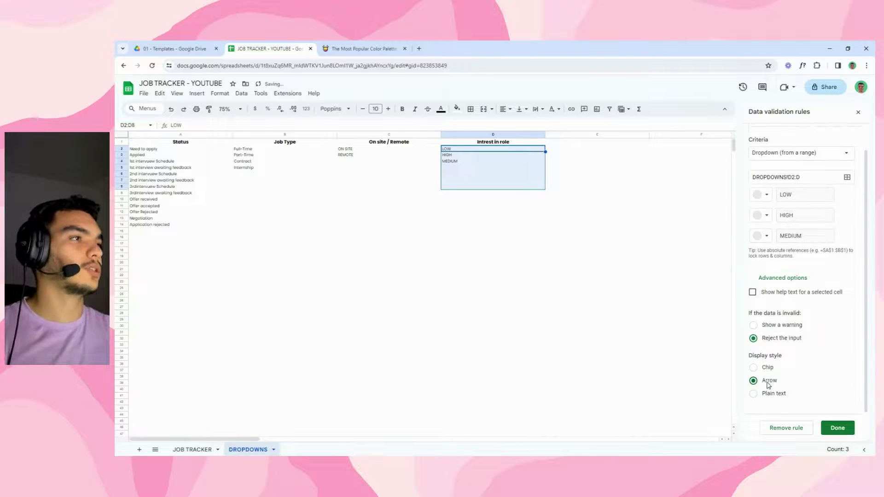
left_click(842, 433)
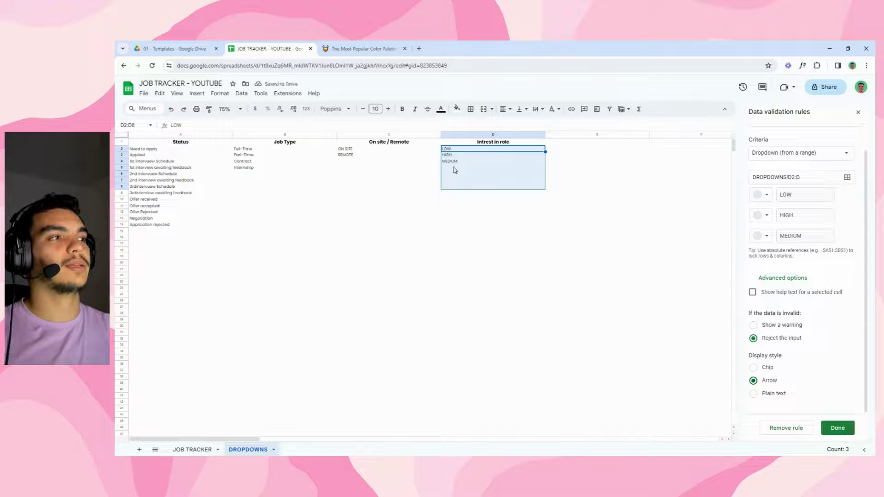
left_click(831, 428)
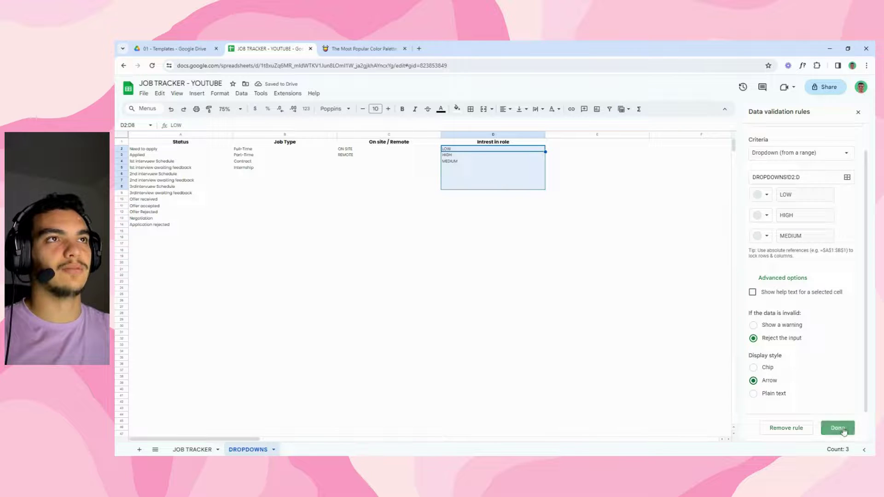
Step: Check on the JOB TRACKER sheet which INTREST IN ROLE cells the new dropdown covers, inspecting M5, M4 and the header M3
left_click(192, 450)
left_click(469, 268)
left_click_drag(733, 393, 733, 192)
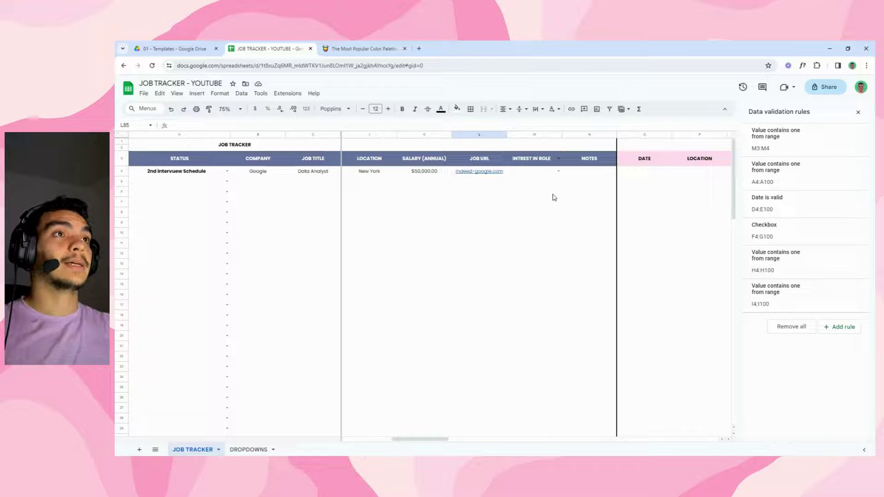
mouse_move(543, 166)
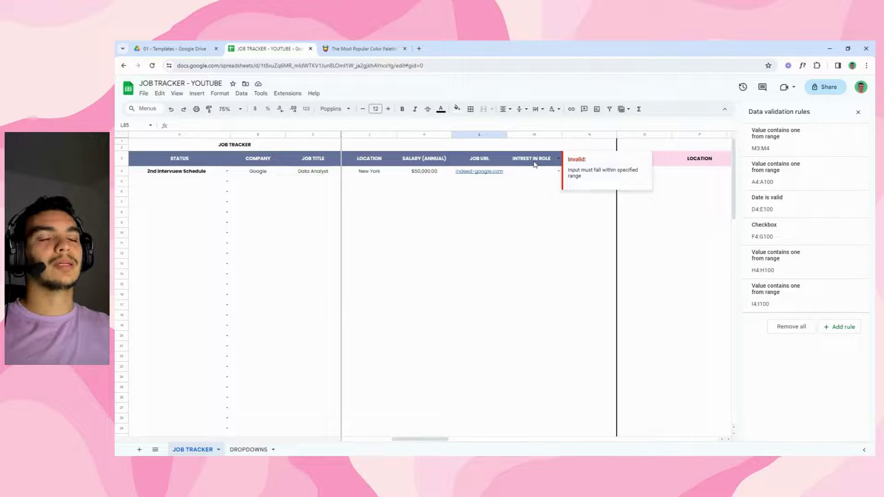
left_click(543, 183)
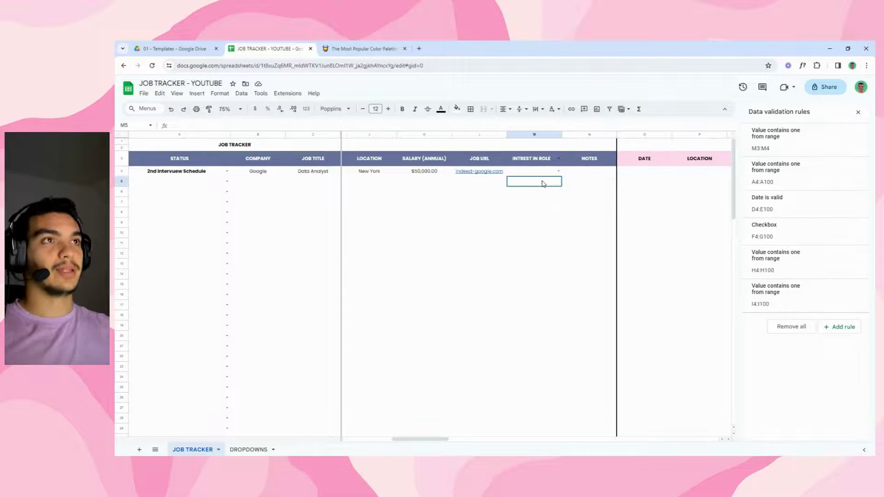
key("Up")
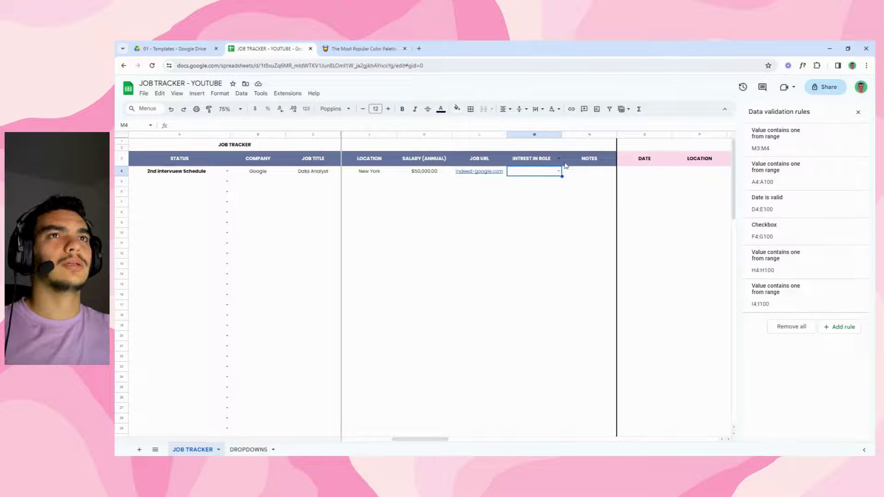
left_click(543, 161)
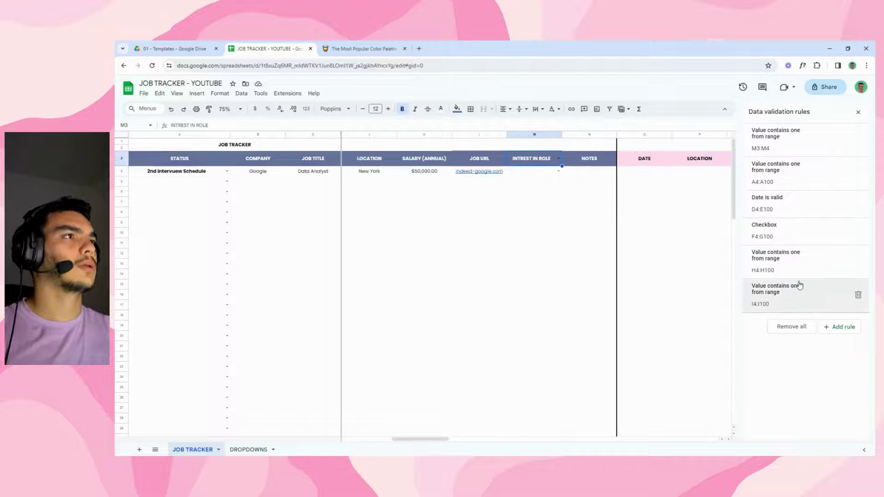
Step: Correct the INTREST IN ROLE validation rule's range to 'JOB TRACKER'!M4:M, save it, and close the validation rules
left_click(788, 142)
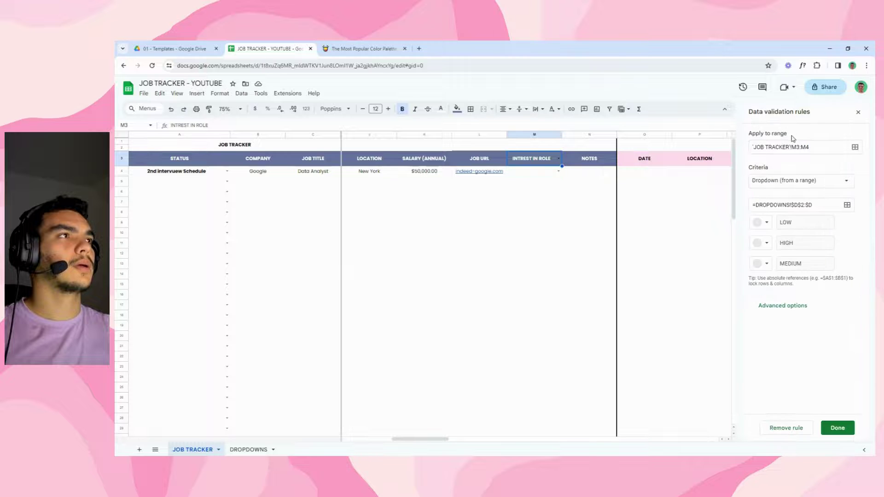
left_click(816, 147)
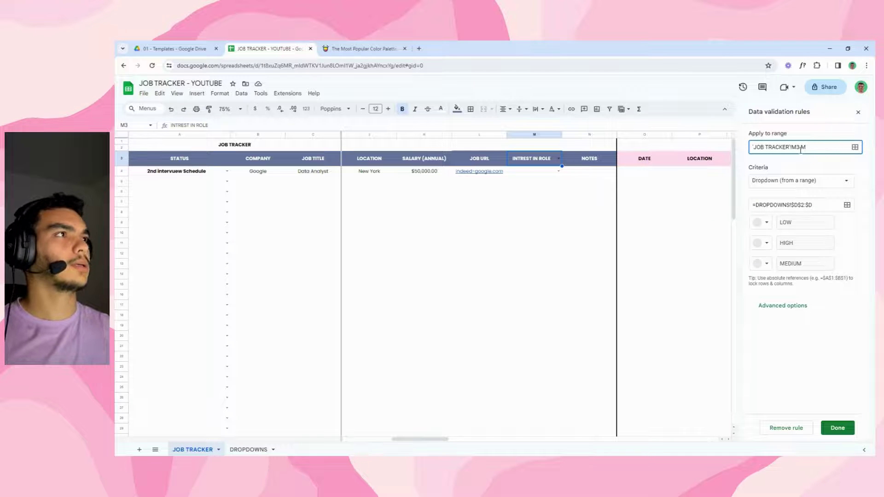
key("Left")
key("Left")
key("BackSpace")
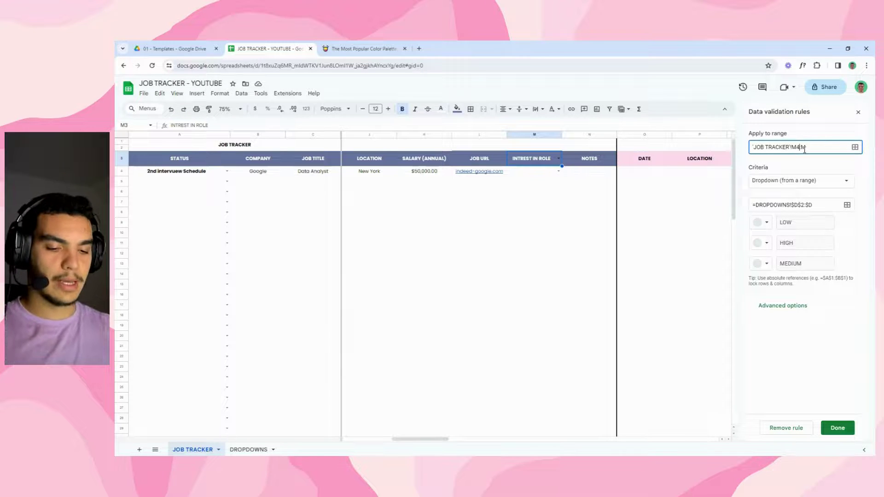
left_click(837, 428)
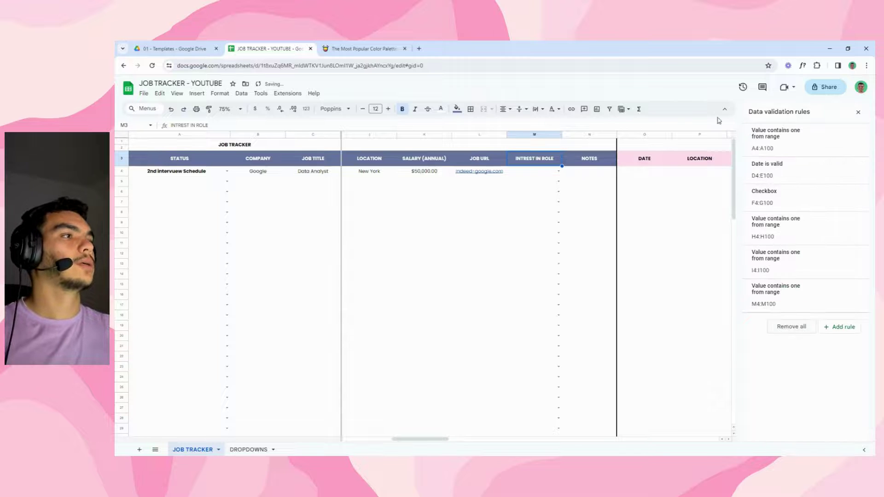
left_click(858, 112)
Step: Choose HIGH as the interest in role for the Google sample entry in M4
left_click(558, 171)
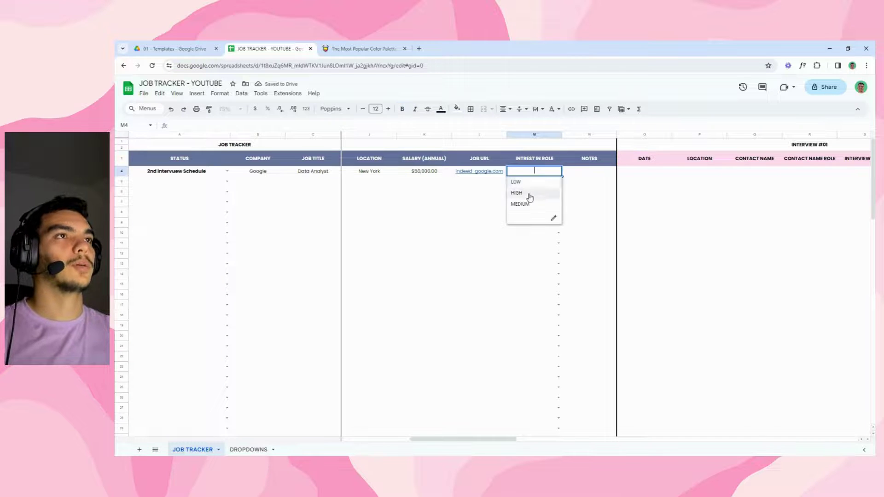
left_click(530, 194)
Step: Try out the interest dropdowns in M5 and M6, picking LOW in M5, and clear both cells again
left_click(559, 181)
left_click(534, 192)
left_click(558, 192)
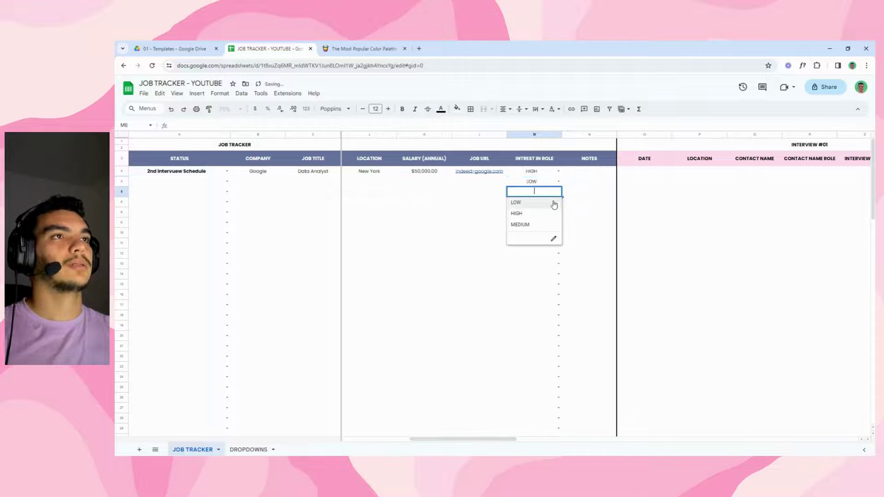
left_click(528, 224)
left_click(529, 231)
left_click_drag(533, 181, 533, 191)
key("Delete")
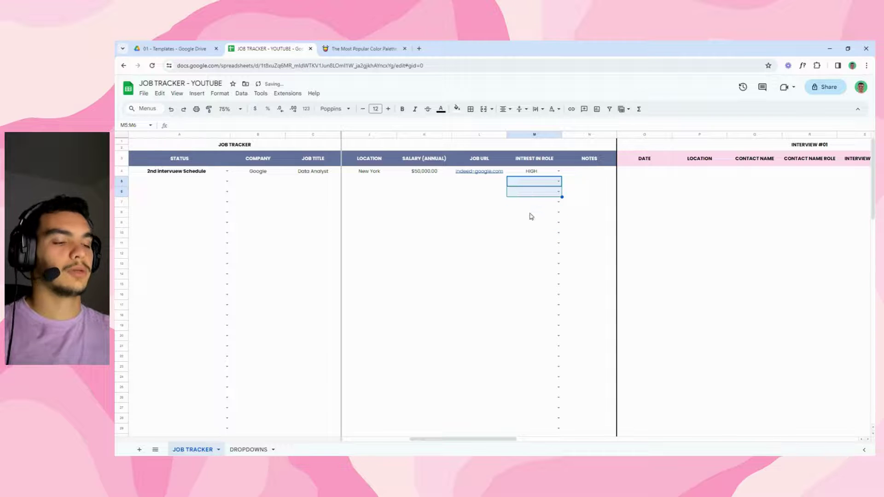
left_click(529, 213)
Step: Examine the sample row, the CLOSING DATE column and the INTERVIEW #01 columns to see which input types the interview section needs
left_click(122, 171)
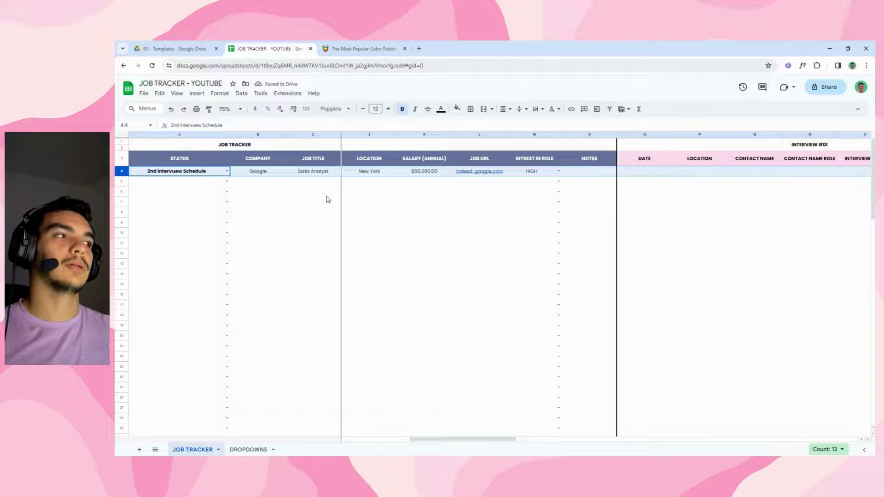
left_click_drag(467, 440, 502, 446)
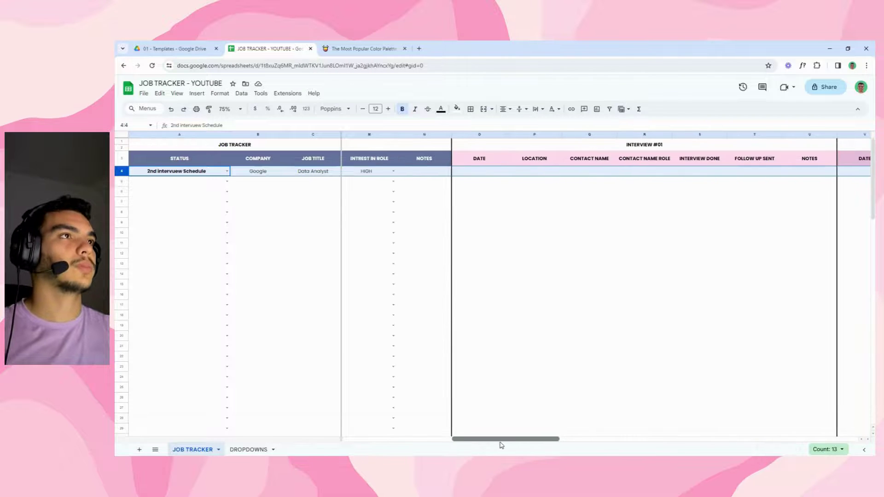
left_click(531, 227)
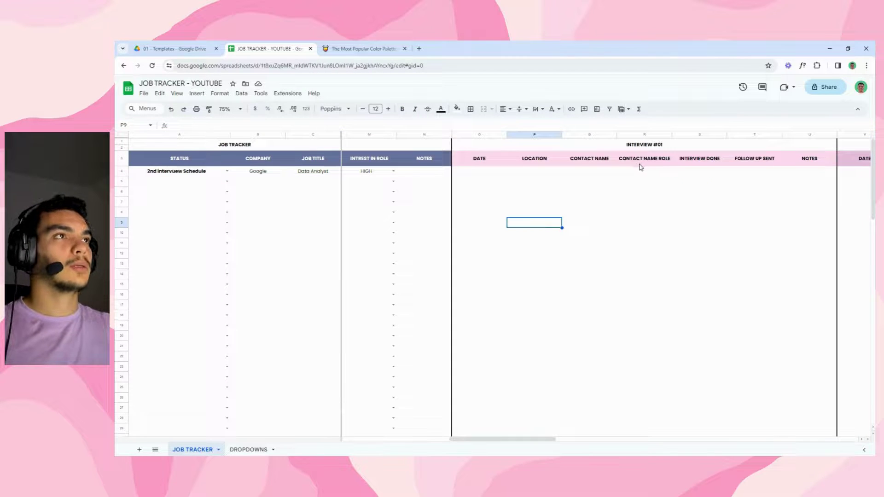
left_click(548, 171)
left_click(477, 174)
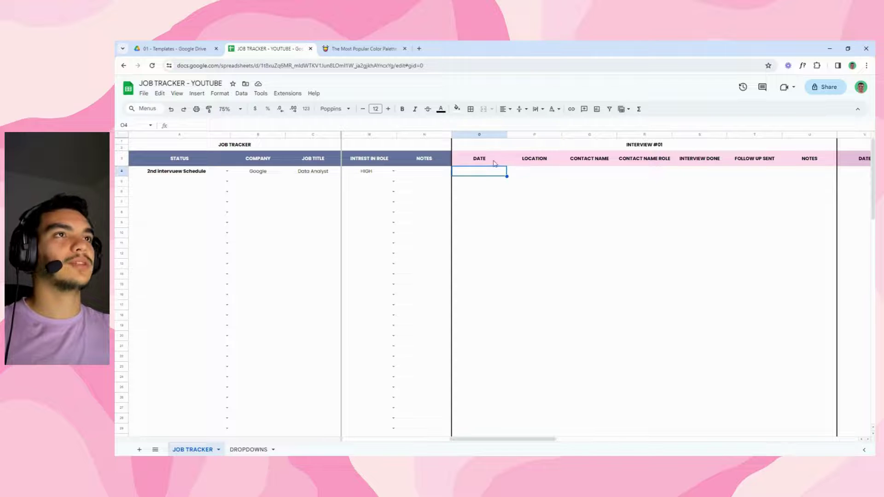
left_click_drag(541, 441, 436, 444)
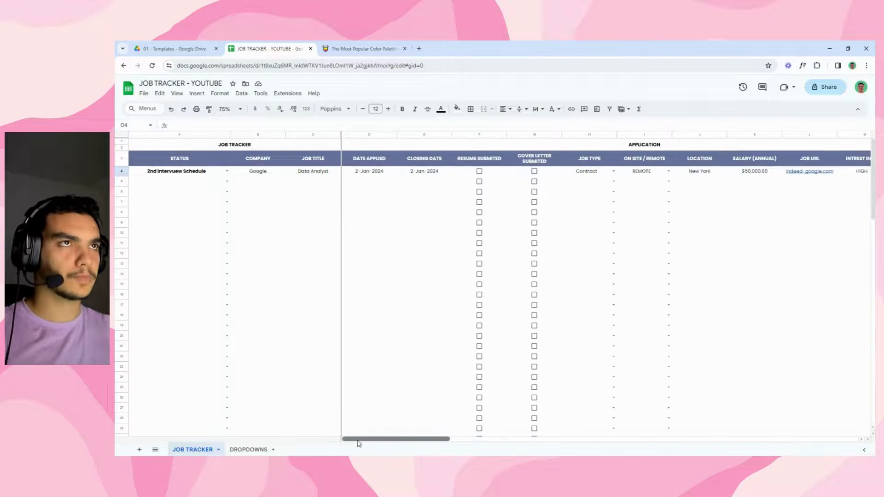
left_click_drag(424, 172, 417, 343)
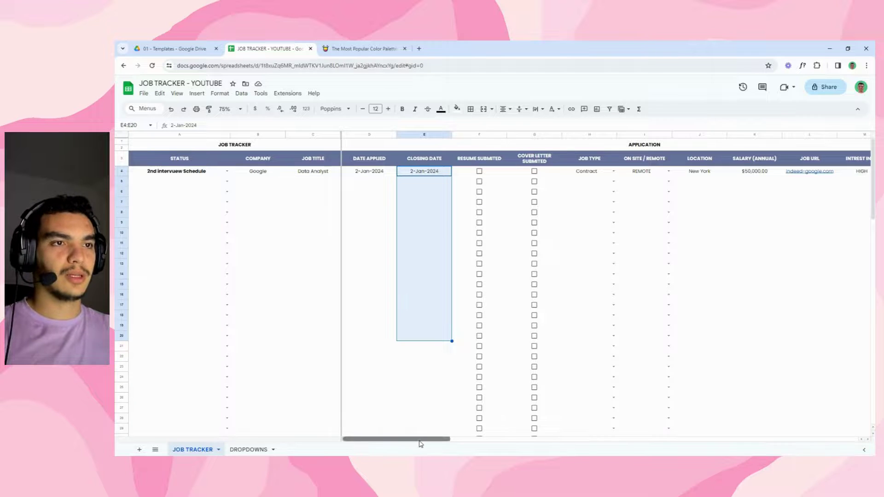
left_click_drag(414, 440, 533, 371)
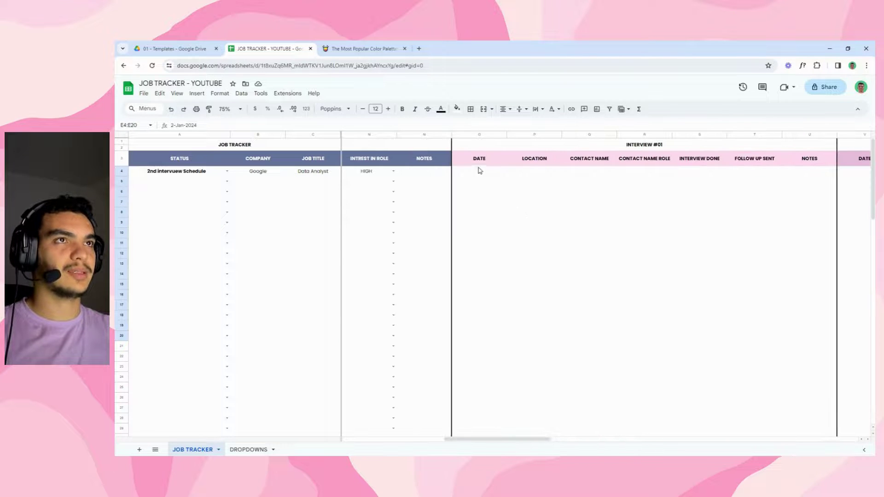
left_click_drag(479, 170, 487, 283)
left_click(529, 239)
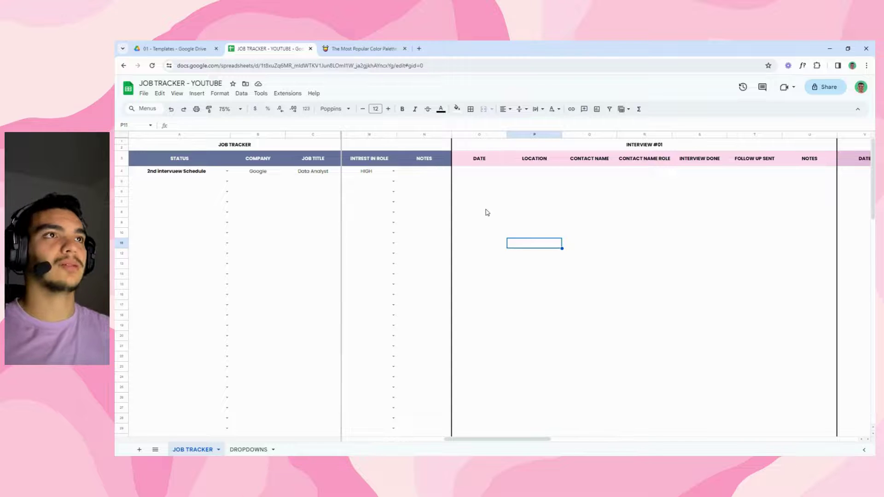
Step: Add a data validation rule with the criteria Is valid date to the INTERVIEW #01 DATE cells O4:O100
left_click(479, 171)
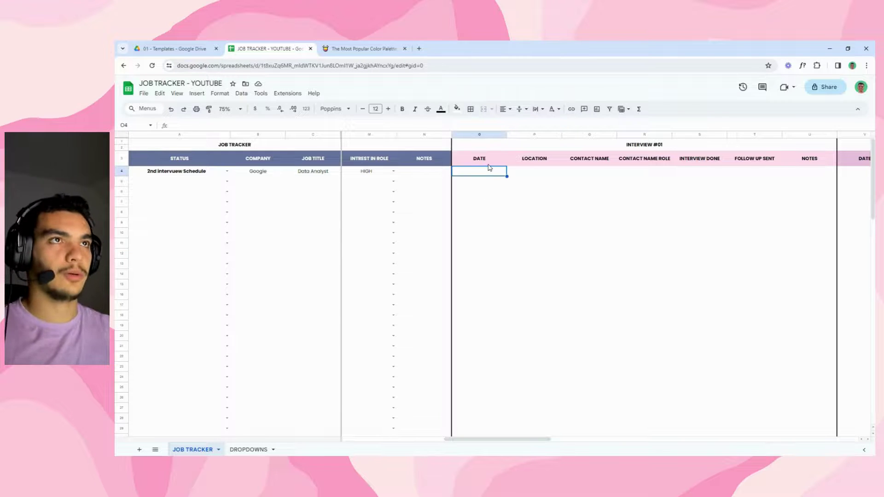
key("ctrl+shift+Down")
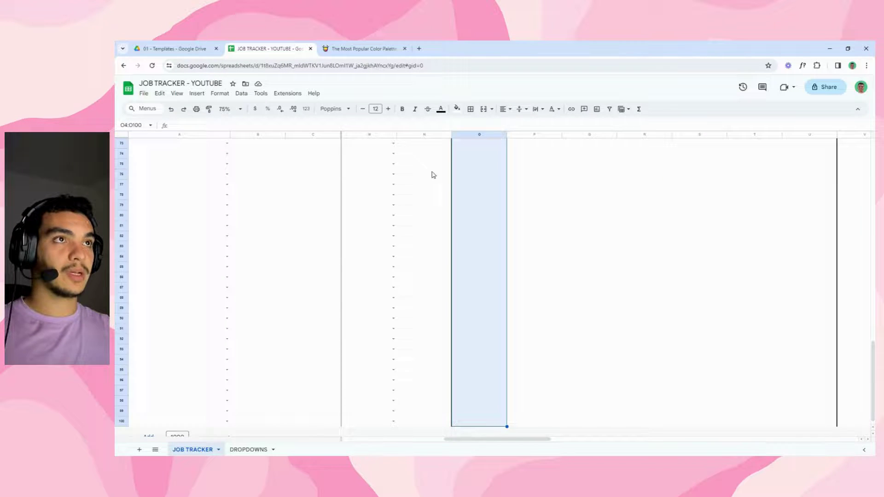
left_click(241, 93)
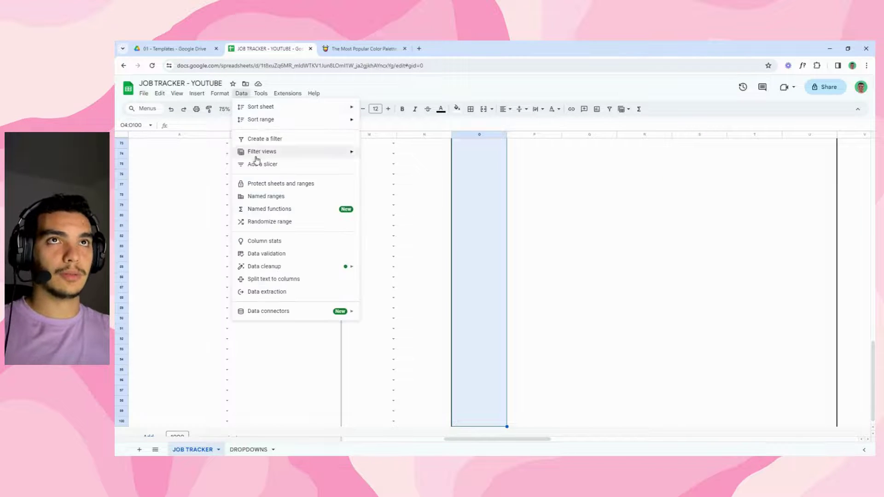
left_click(276, 253)
left_click(841, 330)
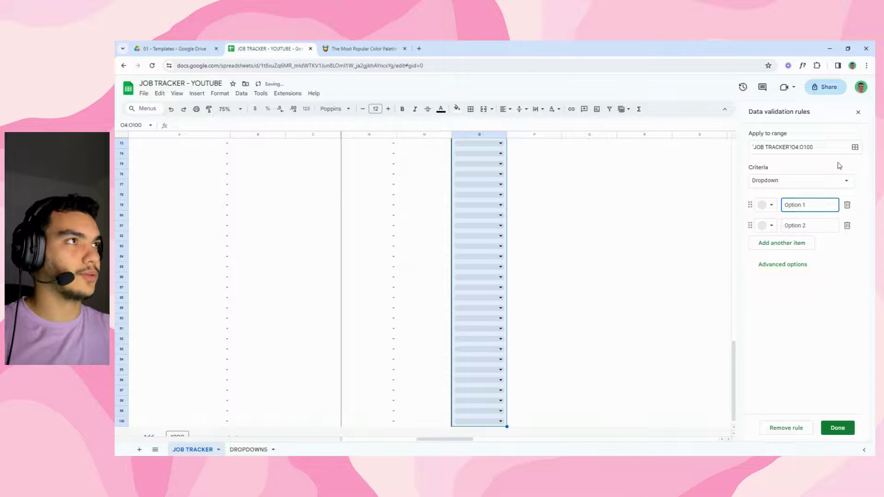
left_click(846, 180)
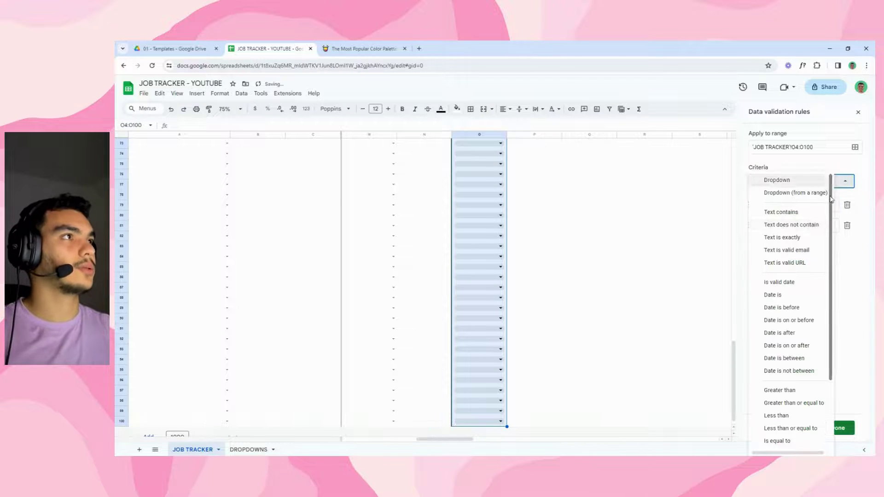
left_click(780, 286)
Step: Set the interview date rule's range to 'JOB TRACKER'!O4:O, reject invalid input, and save the rule
left_click(823, 148)
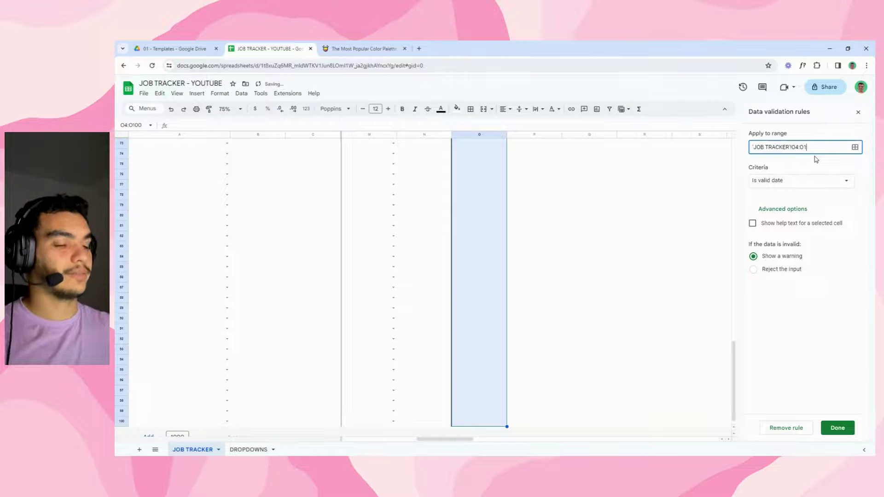
key("BackSpace")
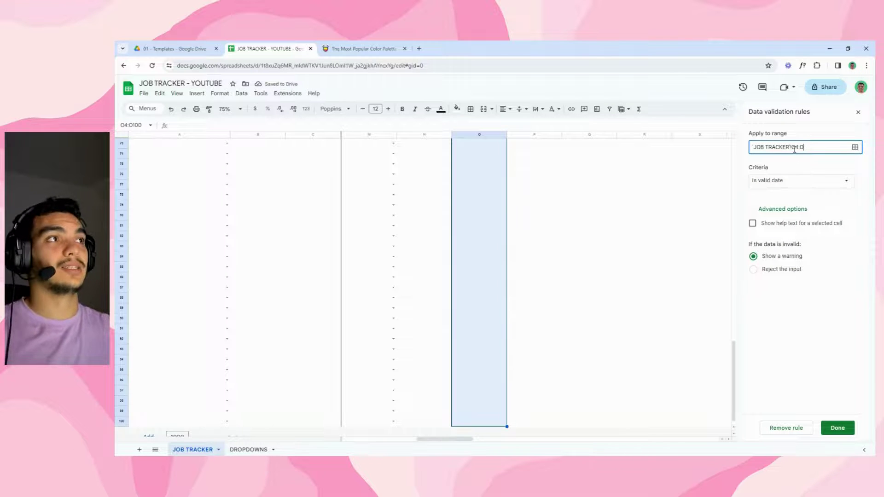
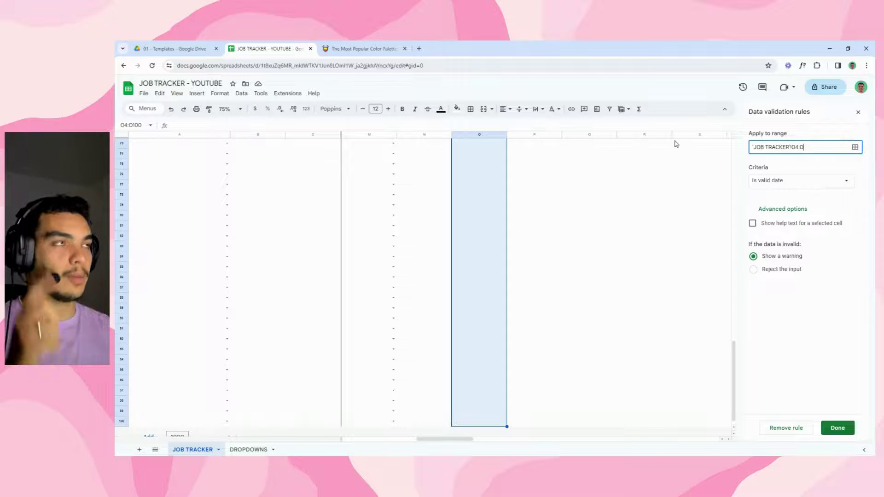
left_click(773, 271)
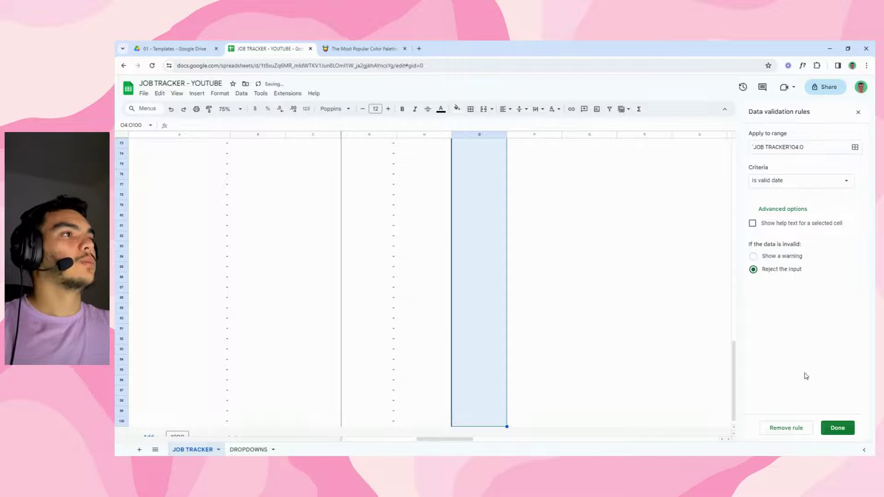
left_click(838, 428)
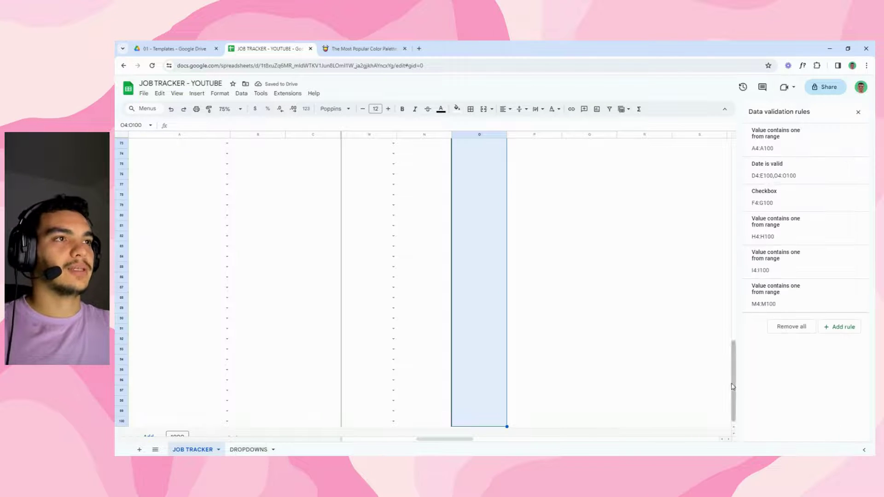
Step: Center the INTERVIEW #01 DATE cells O4:O100 and apply the 26-Sep-2008 date format to them
left_click_drag(734, 382, 734, 180)
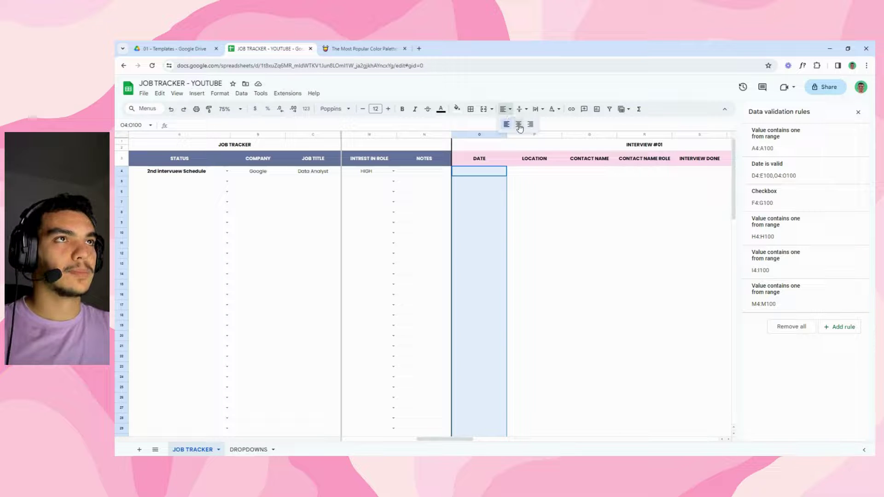
left_click(306, 108)
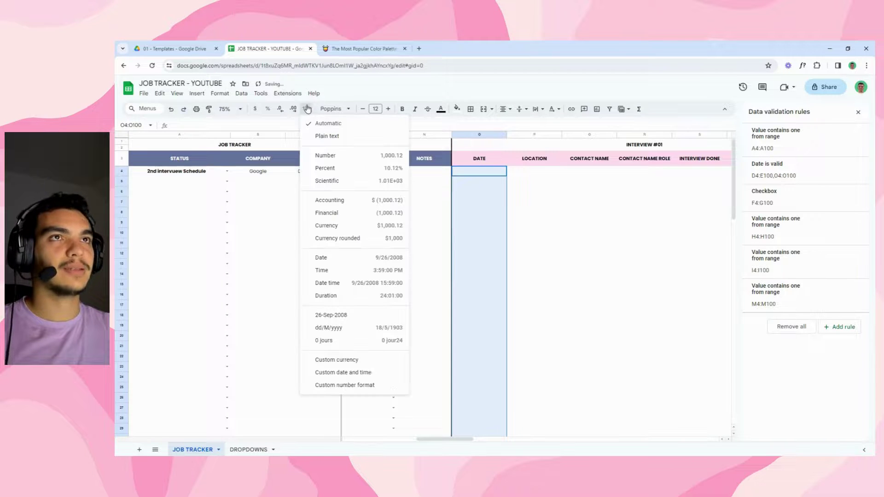
left_click(334, 315)
left_click(559, 192)
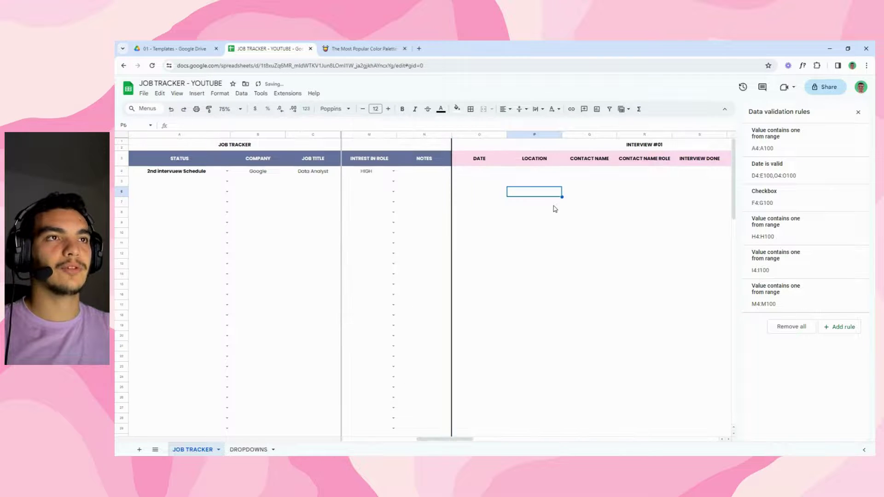
Step: Pick 6 December 2023 from the calendar as the sample entry's interview date in O4
double_click(475, 173)
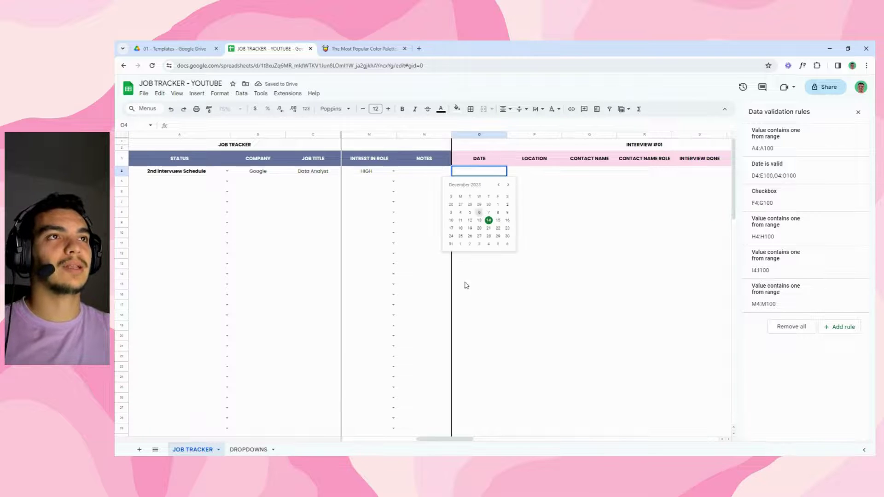
left_click(479, 213)
left_click(533, 174)
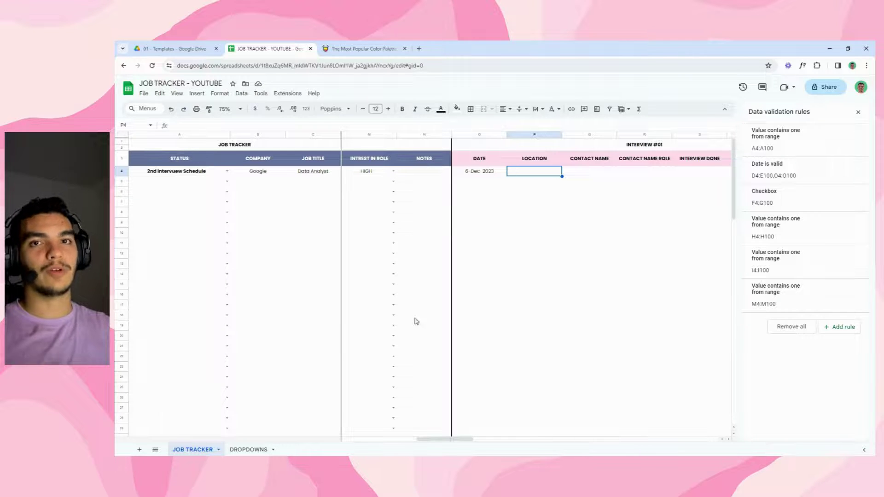
Step: On the DROPDOWNS sheet, enter the heading Location in E1 with the options In site and Call below it
left_click(249, 449)
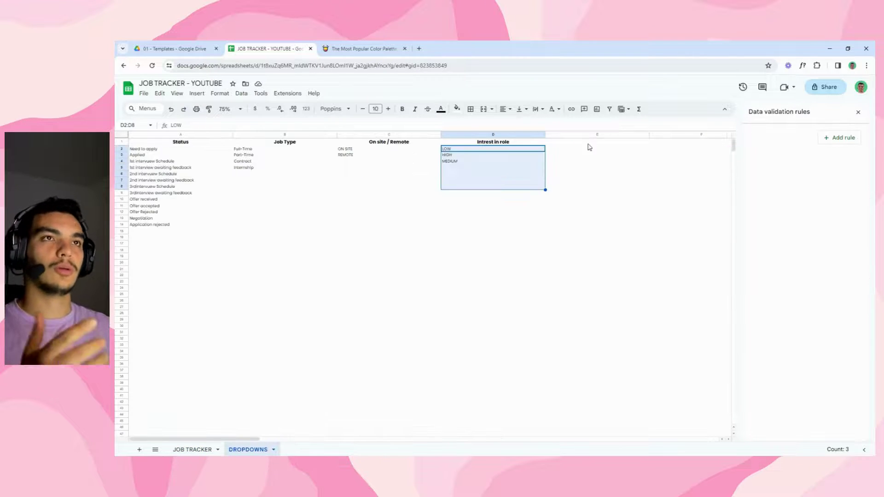
left_click(579, 145)
type("Location")
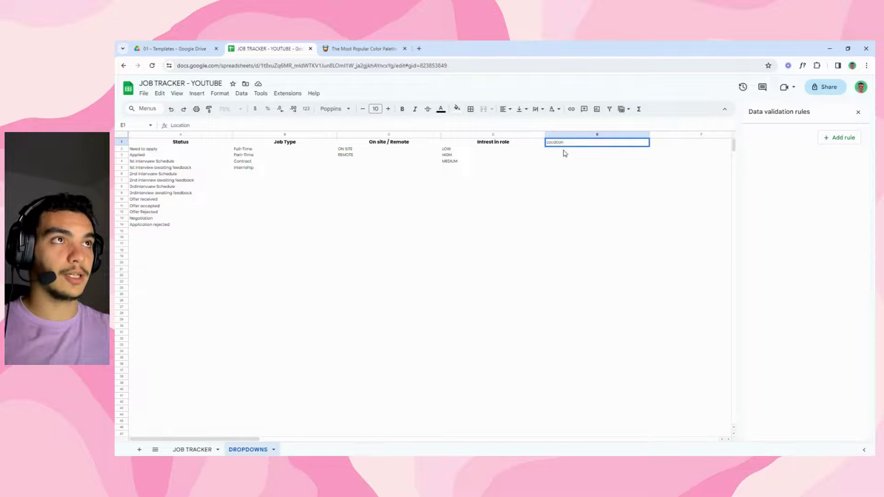
left_click(564, 150)
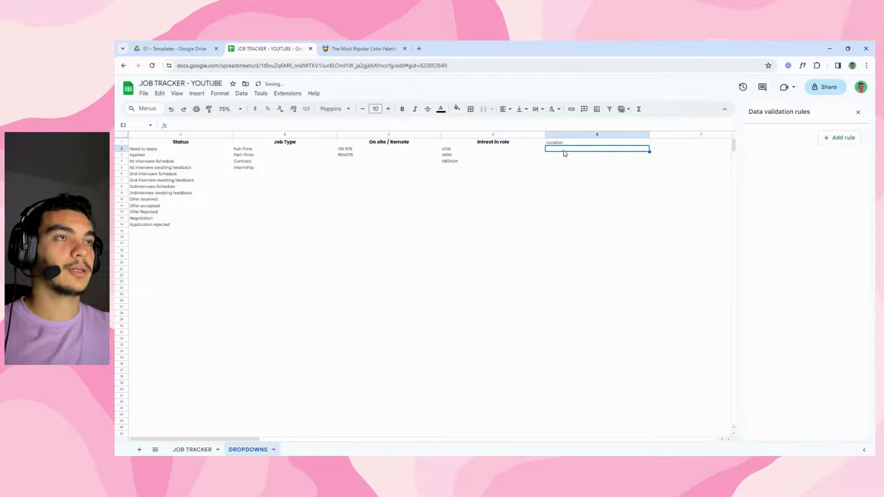
type("Insi")
key("BackSpace")
key("BackSpace")
type("site")
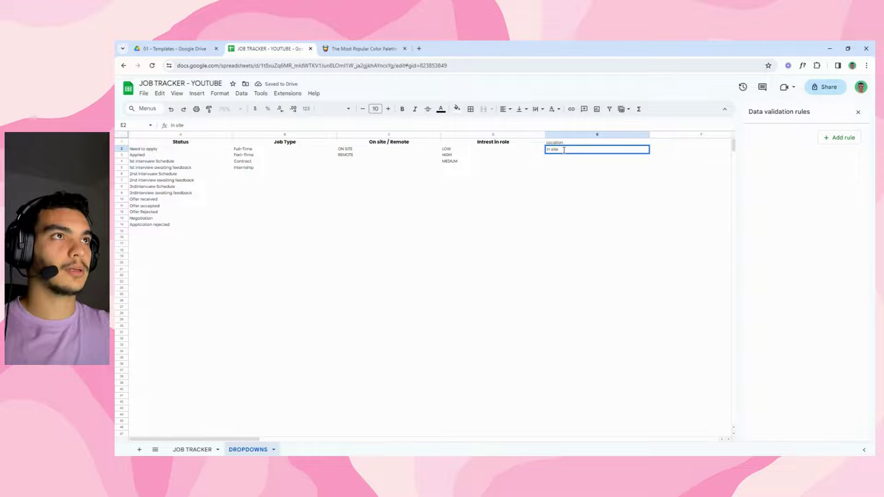
key("Return")
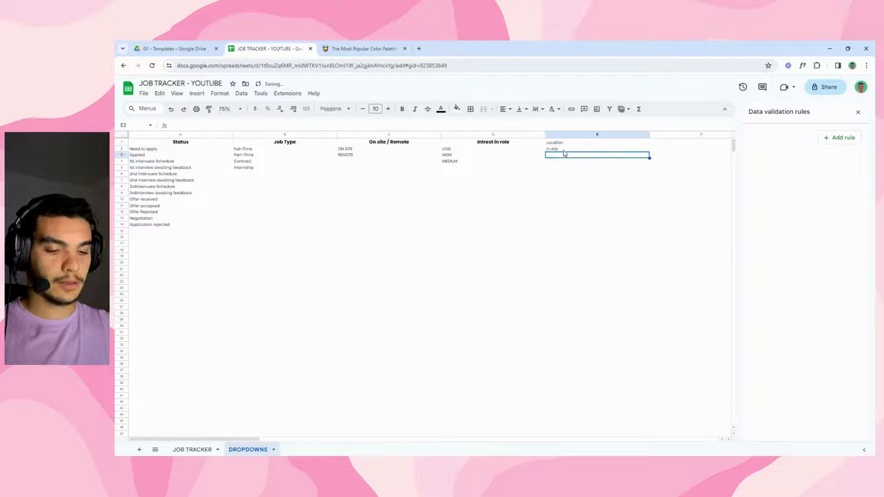
type("Cali")
key("Return")
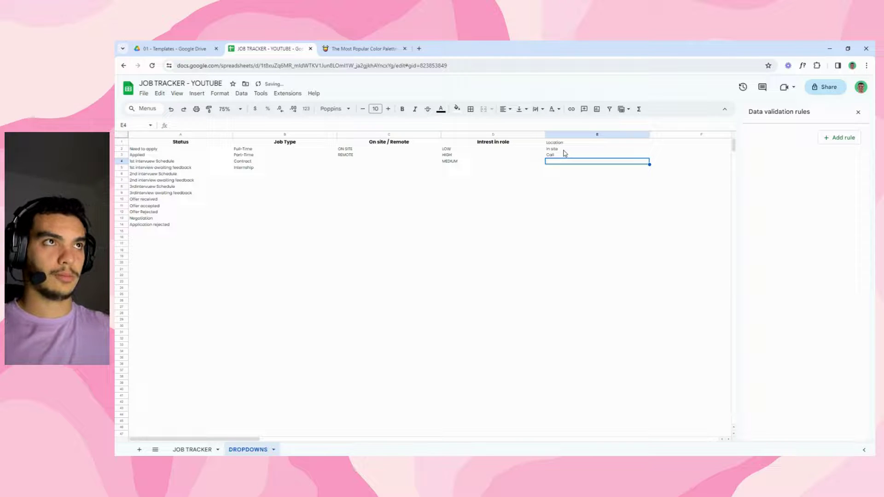
Step: Copy the formatting of the Intrest in role heading onto the Location heading in E1
left_click(500, 143)
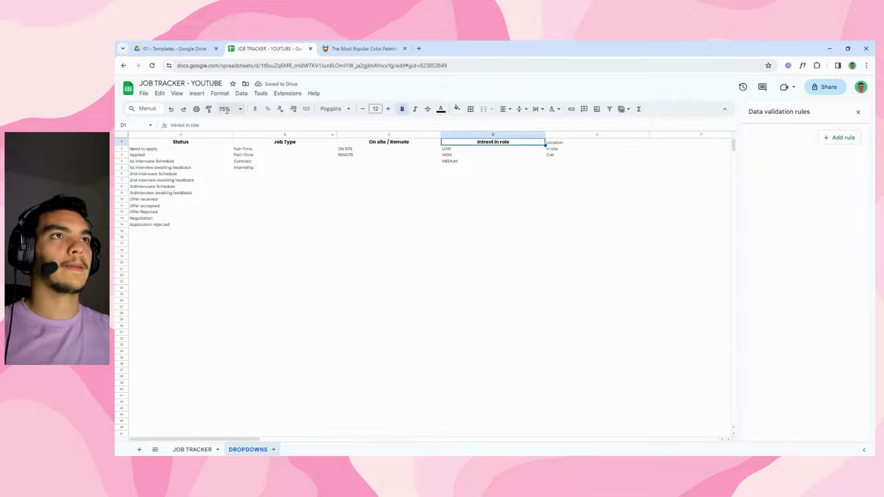
left_click(209, 108)
left_click(562, 146)
left_click(555, 187)
Step: Add a Dropdown (from a range) validation rule to the INTERVIEW #01 LOCATION cells, with the range 'JOB TRACKER'!P4:P
left_click(192, 450)
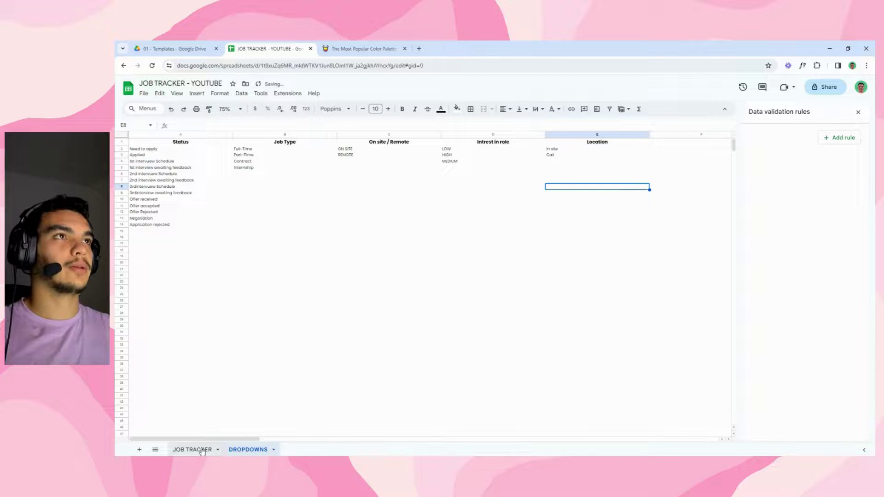
left_click(574, 173)
left_click(544, 174)
key("ctrl+shift+Down")
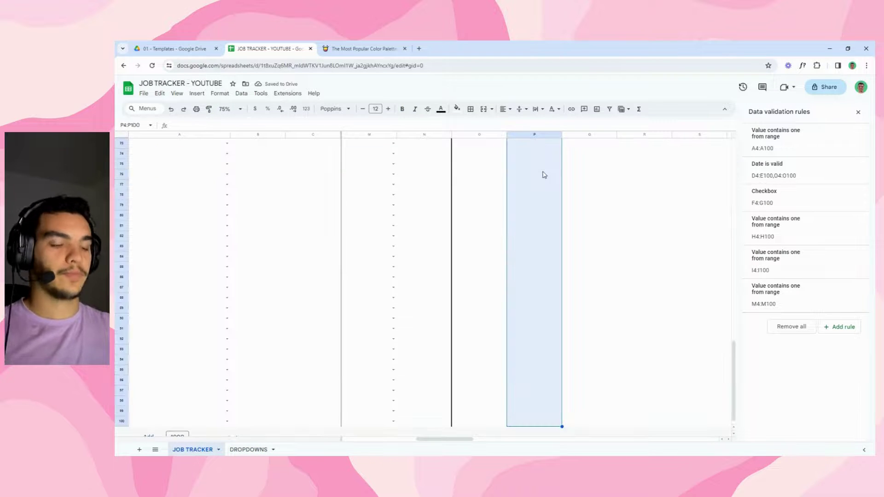
left_click(842, 326)
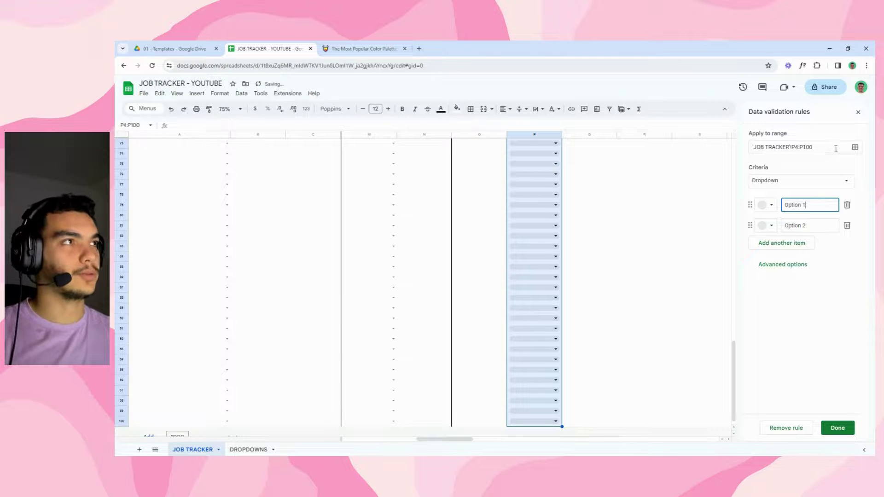
left_click(836, 148)
key("BackSpace")
key("BackSpace")
key("BackSpace")
left_click(804, 184)
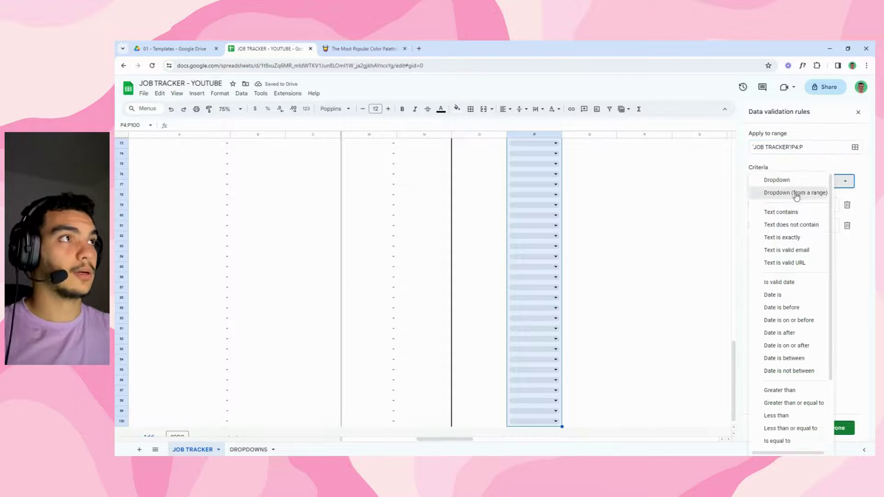
left_click(797, 194)
Step: Set the location rule's source range to DROPDOWNS!E2:E
left_click(249, 449)
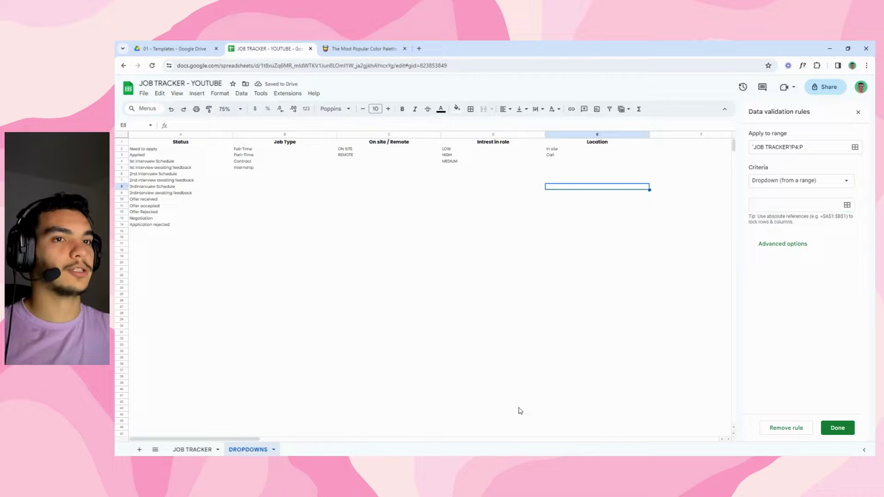
left_click(847, 205)
left_click_drag(549, 150, 553, 175)
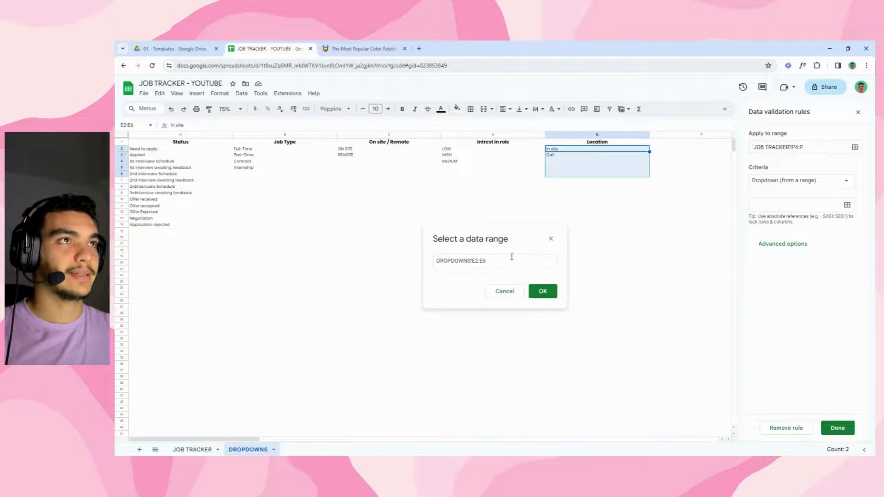
left_click(508, 264)
key("BackSpace")
key("Return")
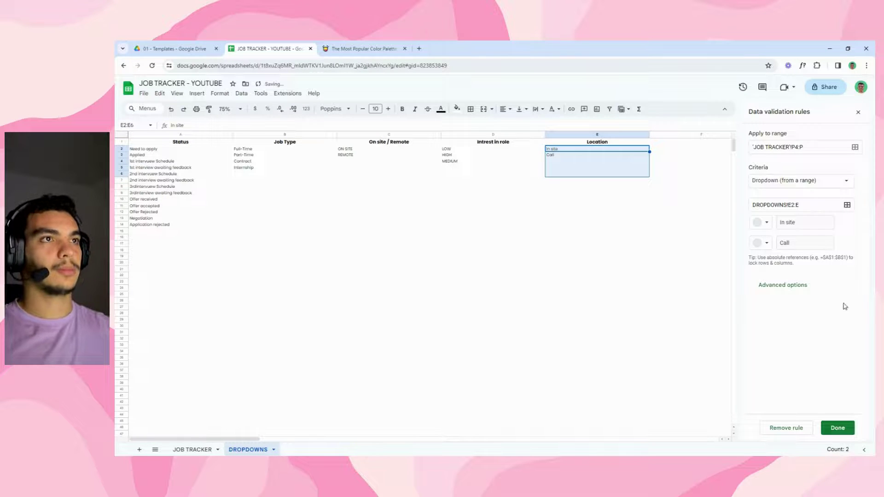
Step: Set the location dropdown's display style to Arrow and save the rule
left_click(806, 286)
left_click(768, 388)
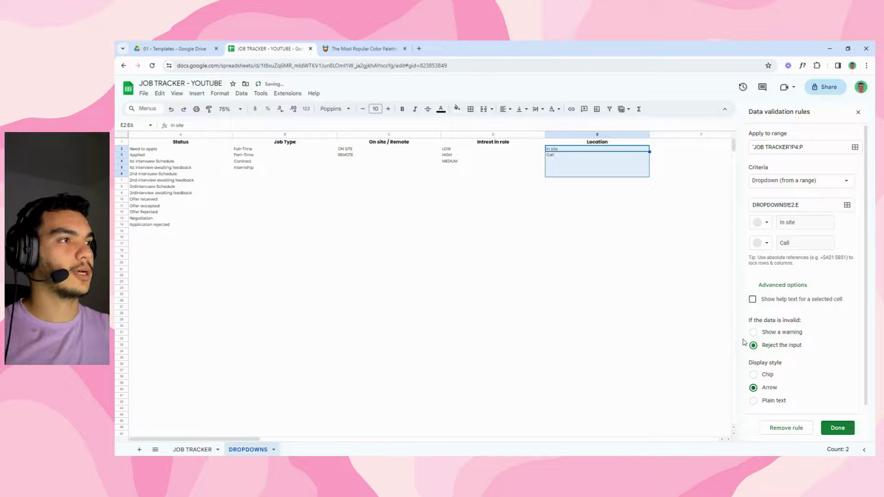
left_click(837, 428)
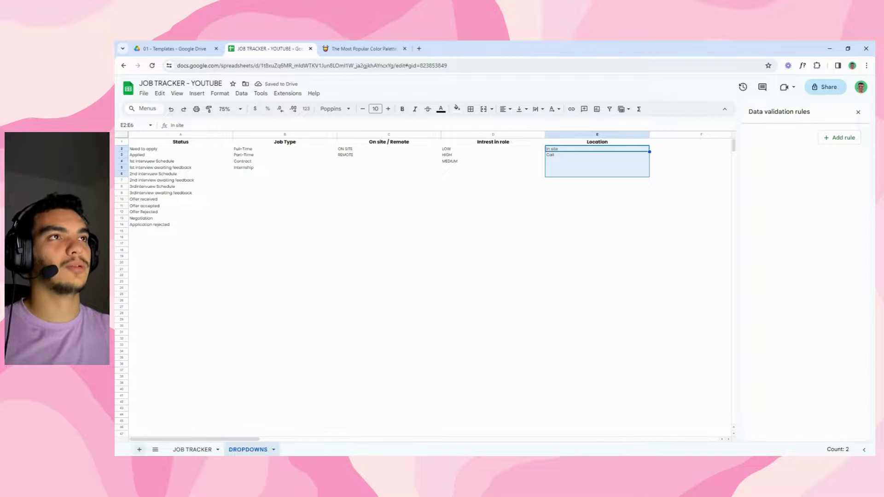
Step: Center the contents of the LOCATION column P on the JOB TRACKER sheet
left_click(188, 450)
left_click_drag(737, 364, 735, 161)
left_click(505, 109)
left_click(518, 124)
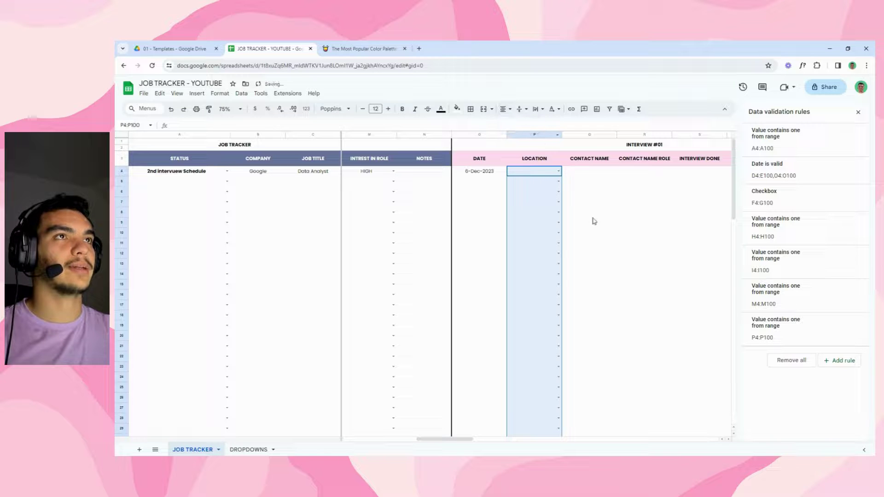
left_click(534, 135)
left_click(505, 109)
left_click(519, 124)
left_click(589, 242)
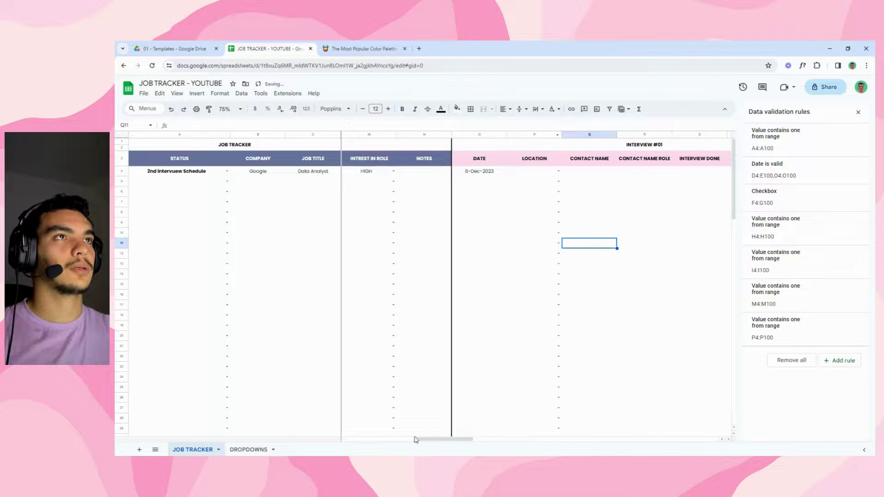
Step: Center the INTERVIEW #01 CONTACT NAME and CONTACT NAME ROLE columns, Q and R
left_click(426, 436)
left_click_drag(426, 439, 431, 443)
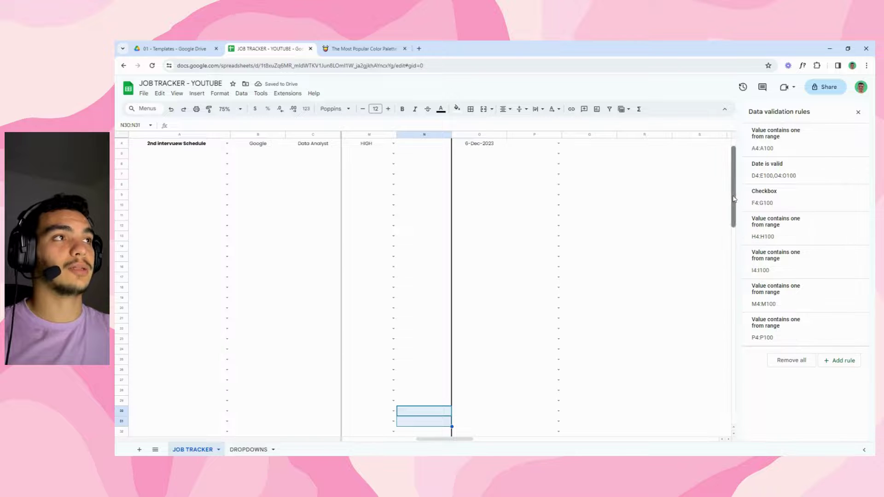
left_click_drag(736, 198, 735, 172)
left_click_drag(447, 440, 473, 440)
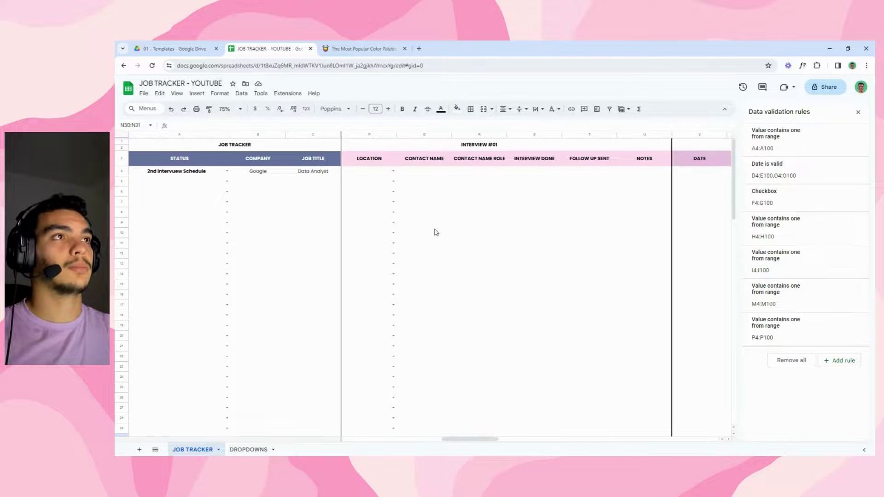
left_click_drag(426, 136, 479, 135)
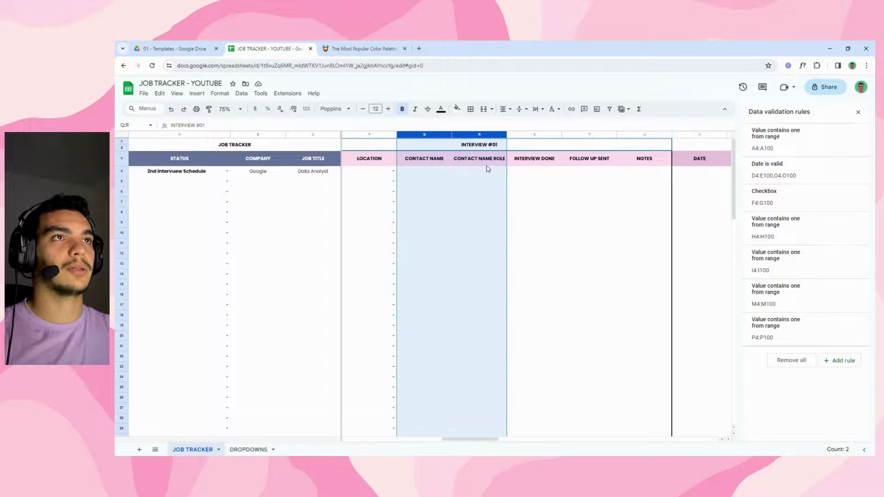
left_click(507, 110)
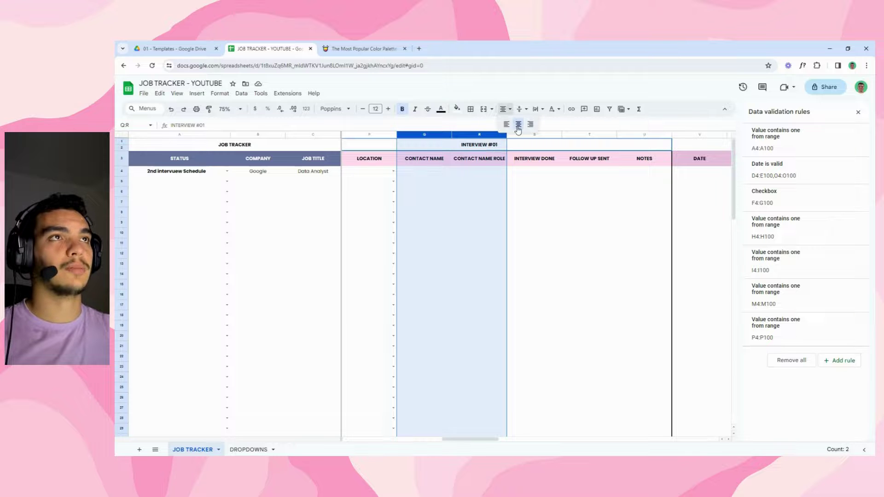
left_click(519, 126)
Step: Insert checkboxes in the INTERVIEW DONE and FOLLOW UP SENT cells S4:T100 and center them
left_click(536, 174)
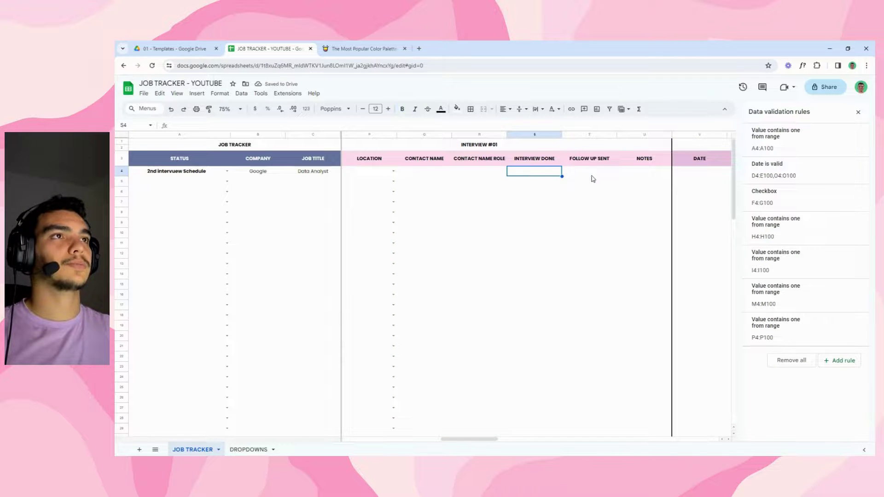
key("Right")
left_click_drag(541, 180, 582, 174)
left_click(574, 173)
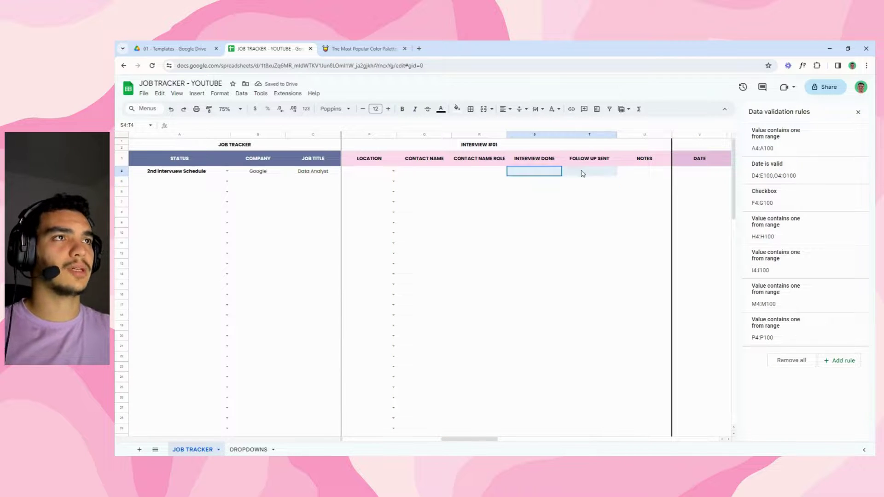
key("ctrl+shift+Down")
left_click(198, 94)
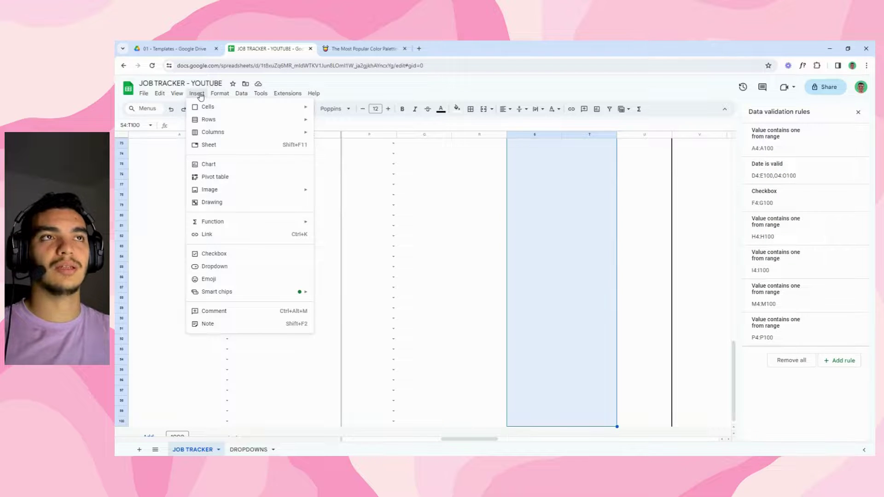
left_click(215, 254)
left_click(505, 109)
left_click(521, 125)
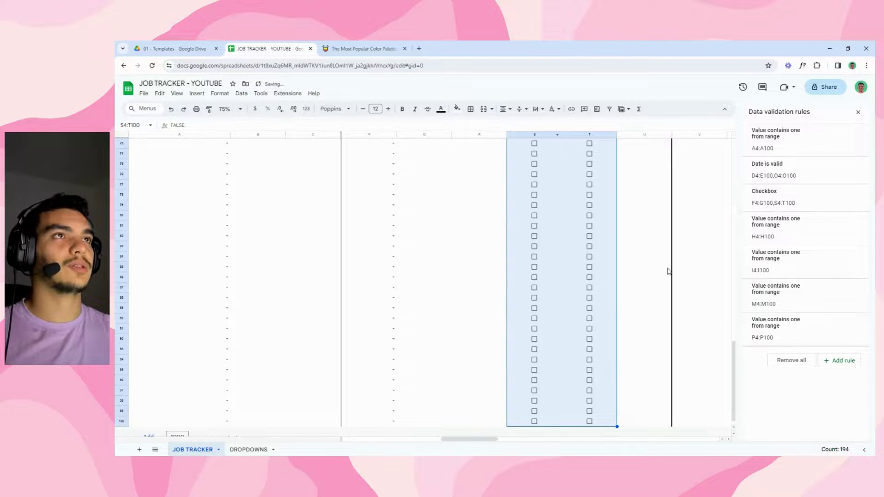
left_click_drag(734, 363, 734, 161)
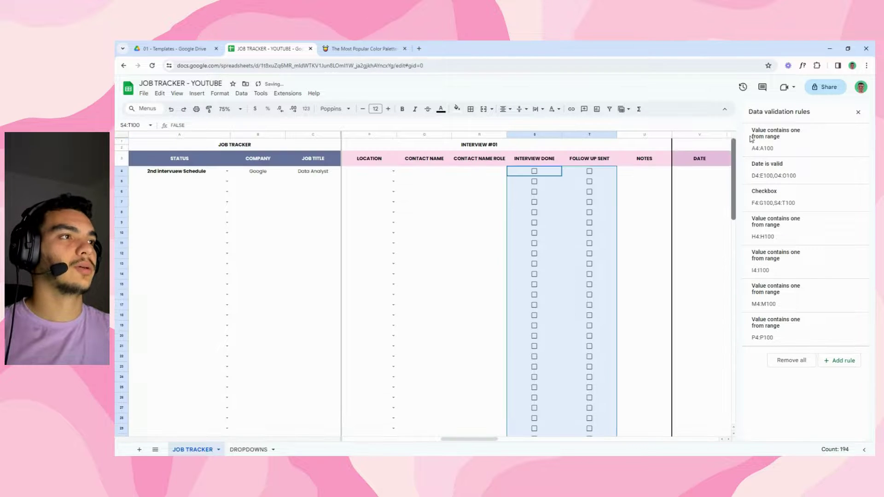
Step: Center the whole INTERVIEW #01 NOTES column U
left_click(645, 194)
left_click(644, 171)
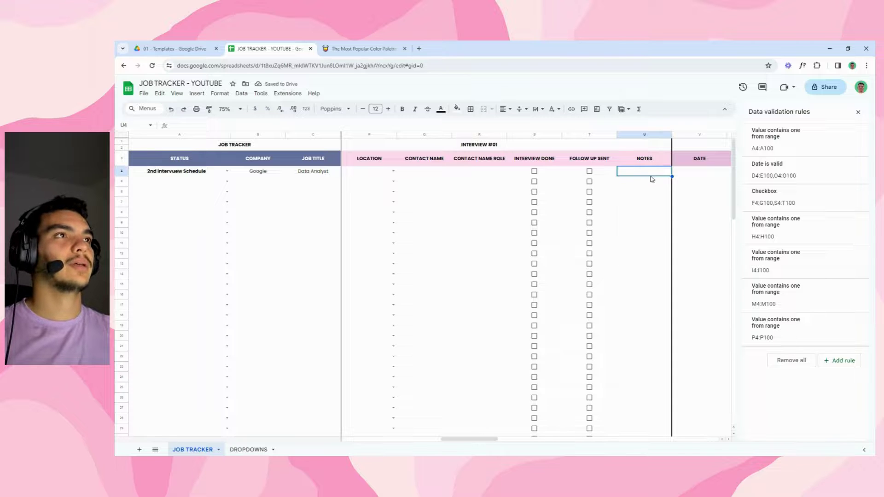
left_click(505, 110)
left_click(518, 126)
left_click(474, 243)
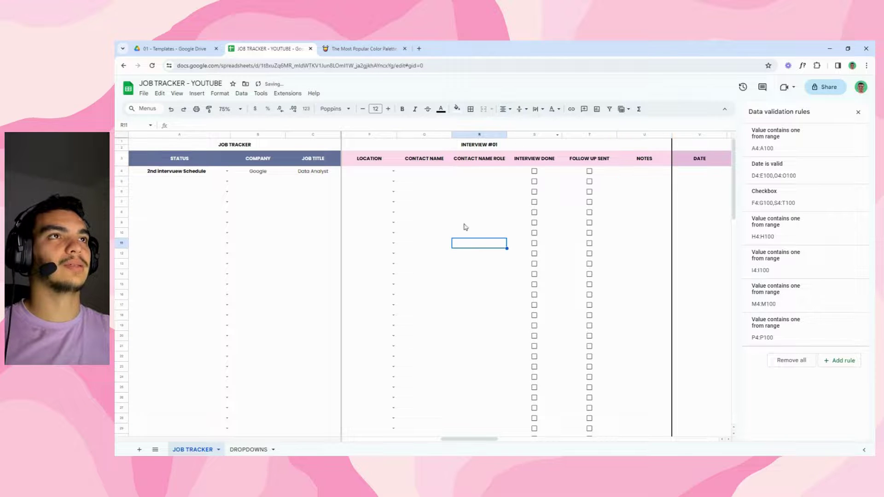
left_click(645, 135)
left_click(505, 109)
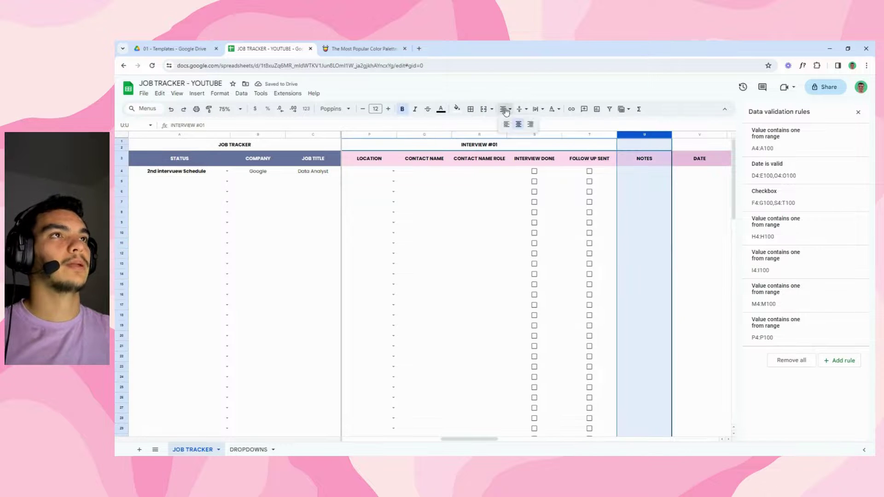
left_click(518, 125)
left_click(474, 243)
Step: Copy the INTERVIEW #01 cells O4:U100 and paste them into the INTERVIEW #02 section starting at V4
mouse_move(483, 438)
left_mouse_down()
mouse_move(539, 438)
mouse_move(468, 438)
left_mouse_up()
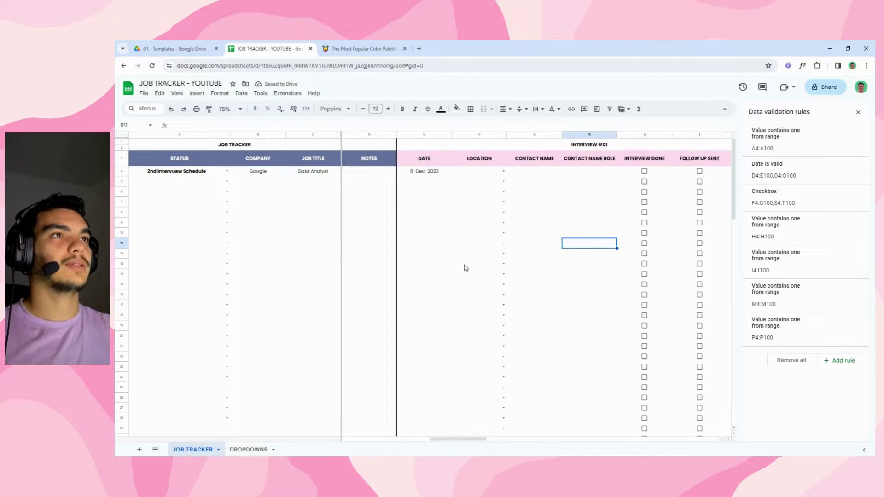
left_click_drag(432, 173, 390, 181)
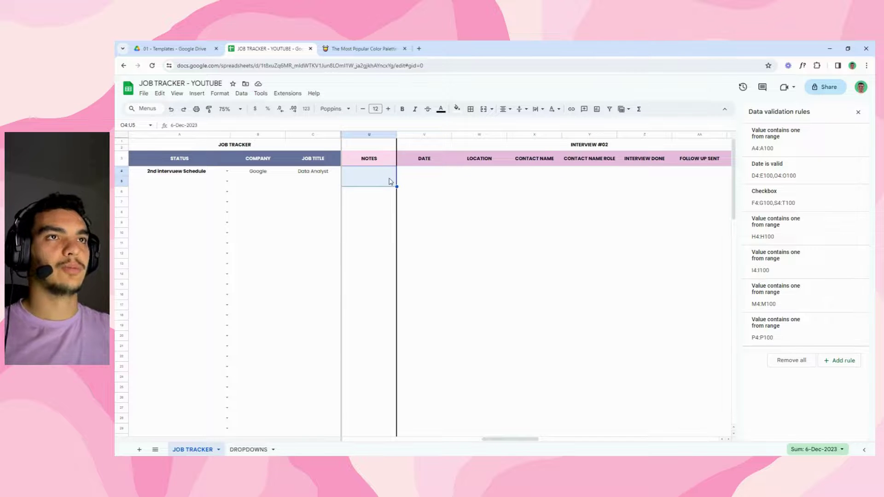
key("ctrl+shift+Down")
key("ctrl+c")
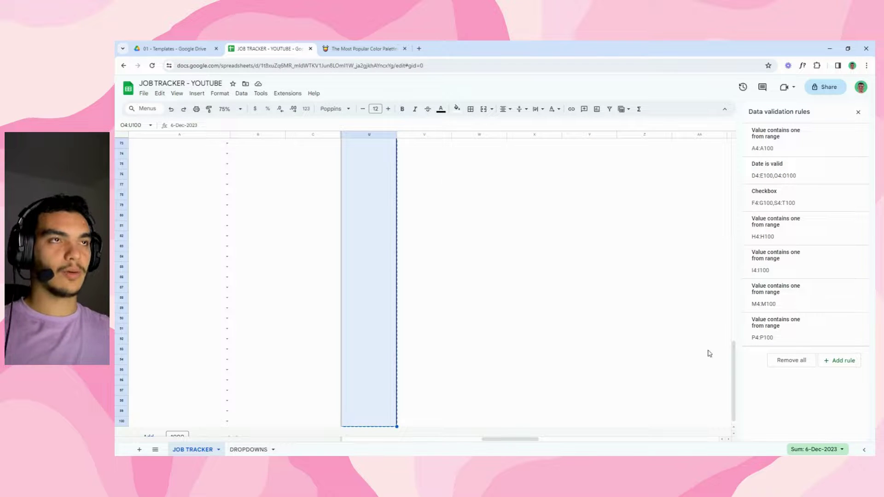
left_click_drag(733, 367, 720, 130)
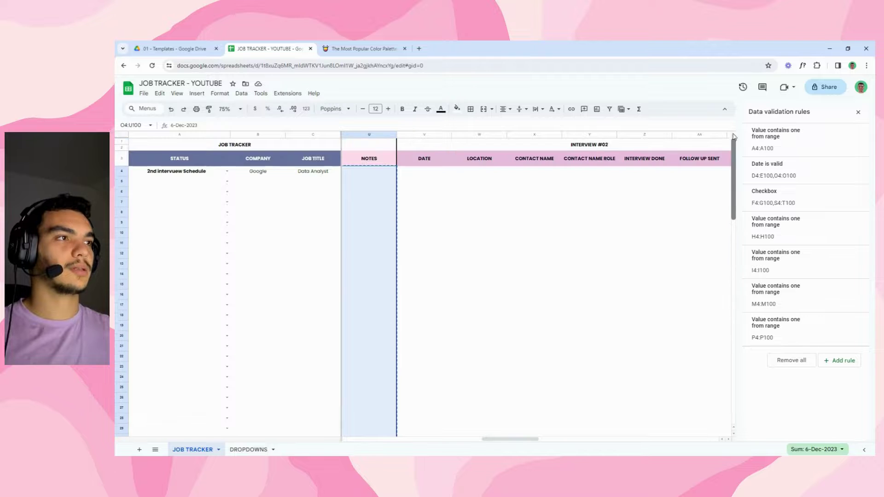
left_click(423, 173)
key("ctrl+v")
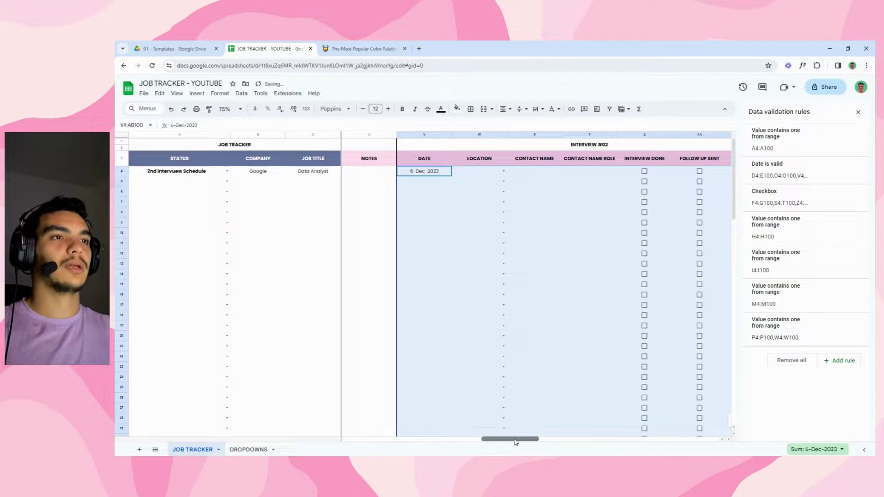
Step: Paste the copied interview cells into the INTERVIEW #03 section starting at AC4
left_click_drag(511, 439, 573, 438)
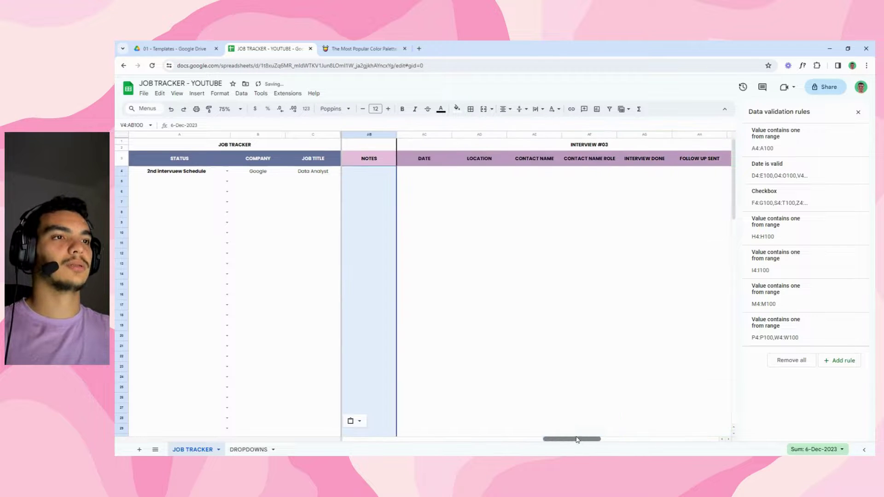
left_click(419, 174)
key("ctrl+v")
left_click(541, 397)
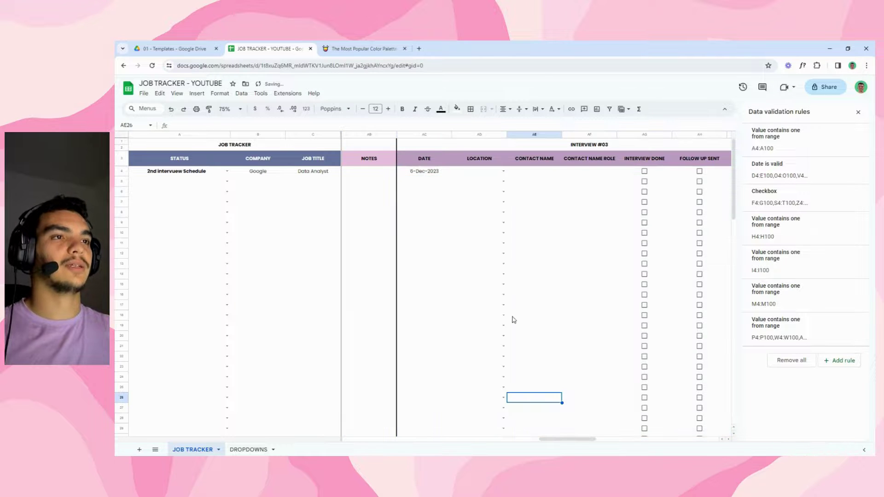
left_click_drag(570, 439, 531, 437)
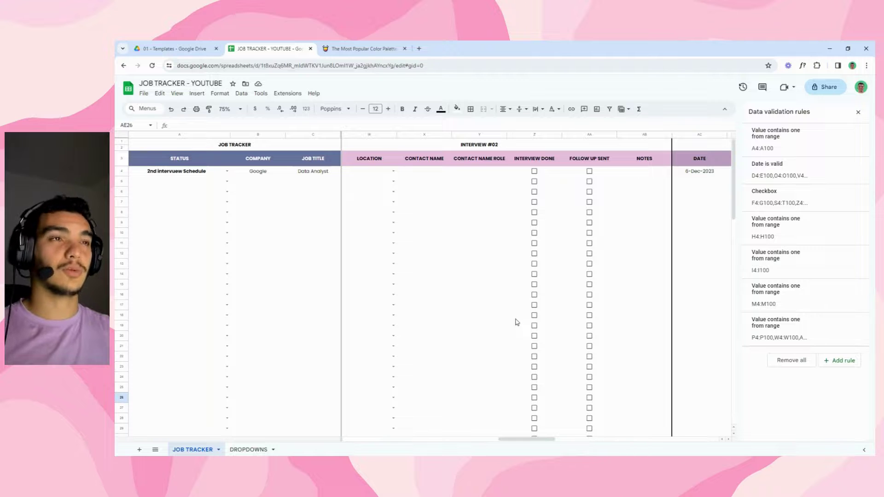
Step: Add a validation rule on the offer stage's DATE RECEIVED cells AJ4:AJ requiring a valid date and rejecting invalid input
left_click_drag(556, 448, 638, 432)
left_click(478, 176)
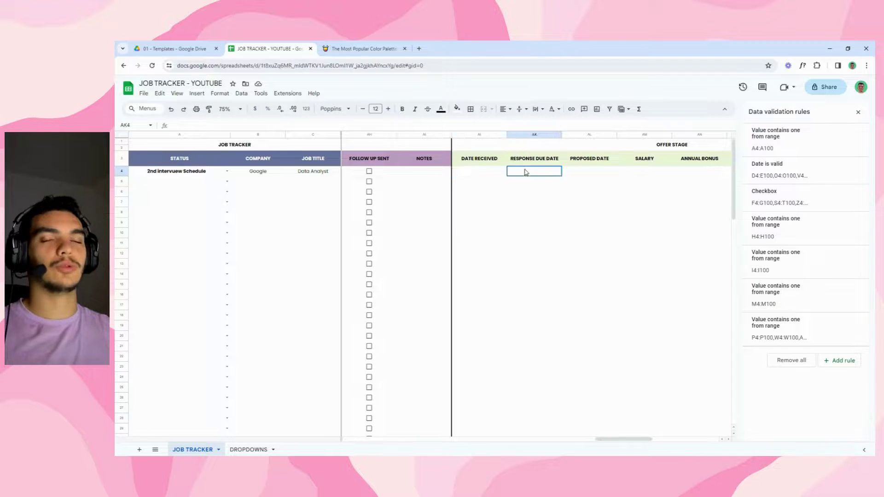
key("ctrl+shift+Down")
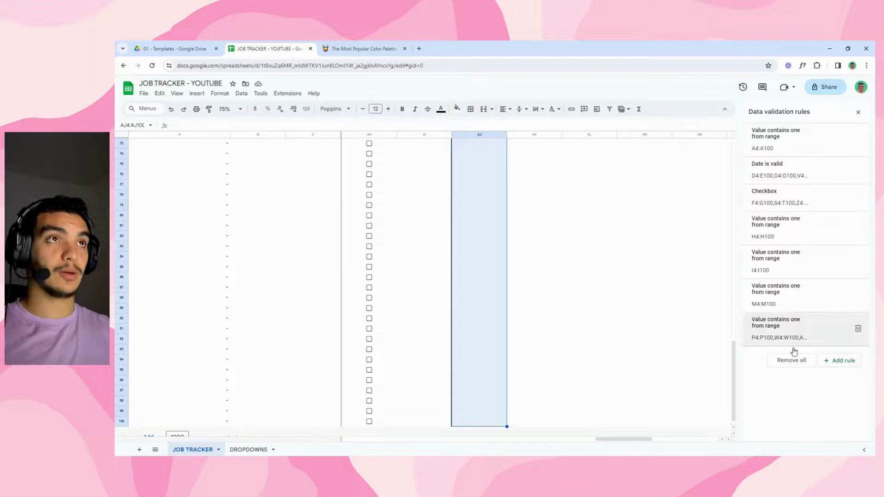
left_click(843, 360)
left_click(813, 179)
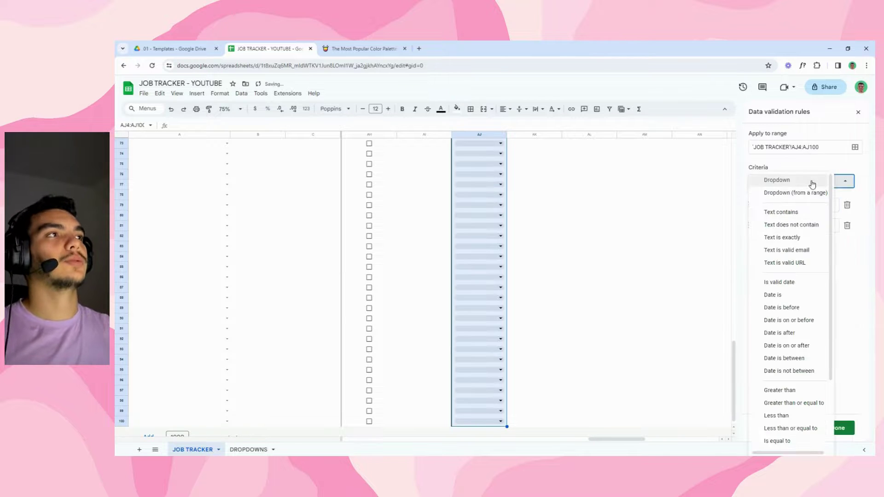
left_click(786, 284)
left_click(827, 147)
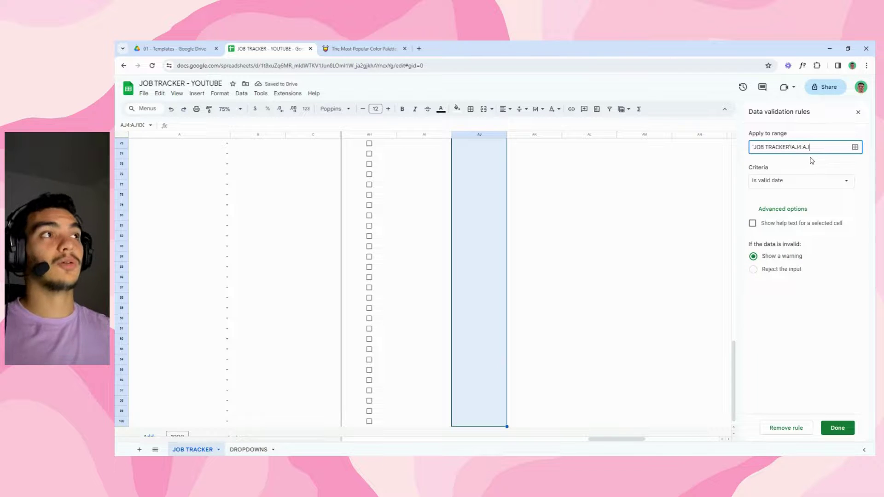
left_click(781, 272)
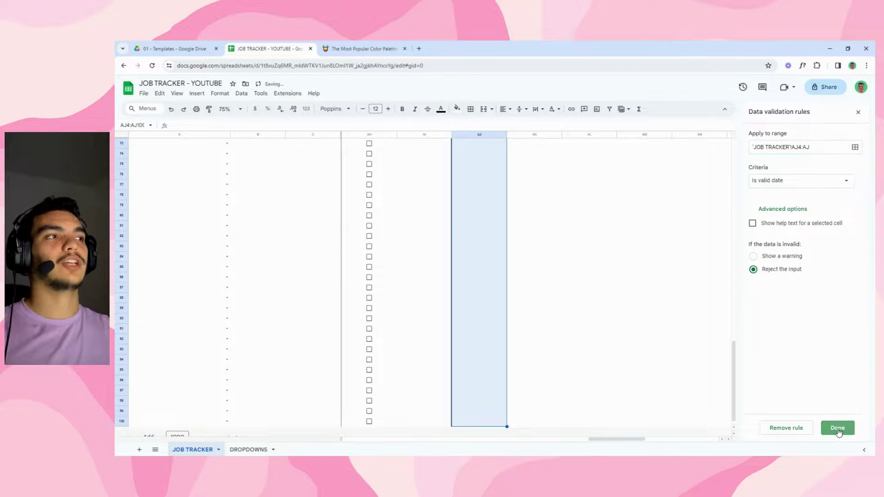
left_click(837, 429)
Step: Center the DATE RECEIVED cells and give them the 26-Sep-2008 date format
left_click_drag(733, 362, 734, 160)
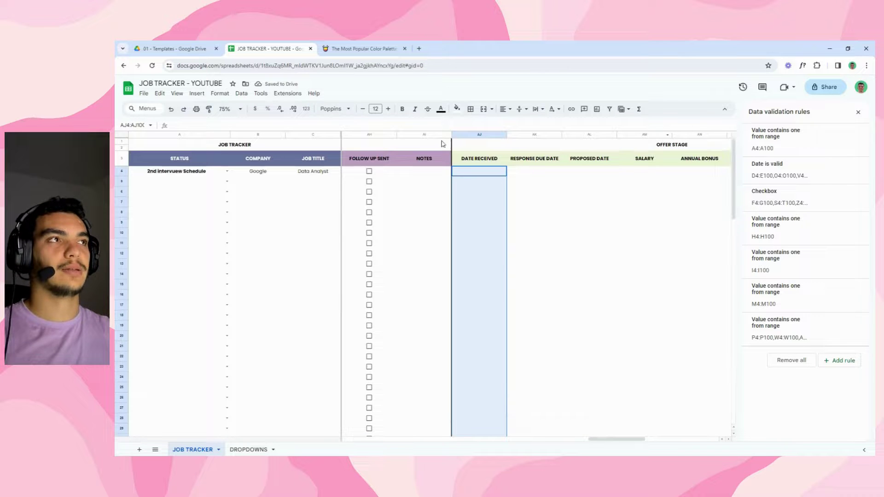
left_click(505, 109)
left_click(519, 125)
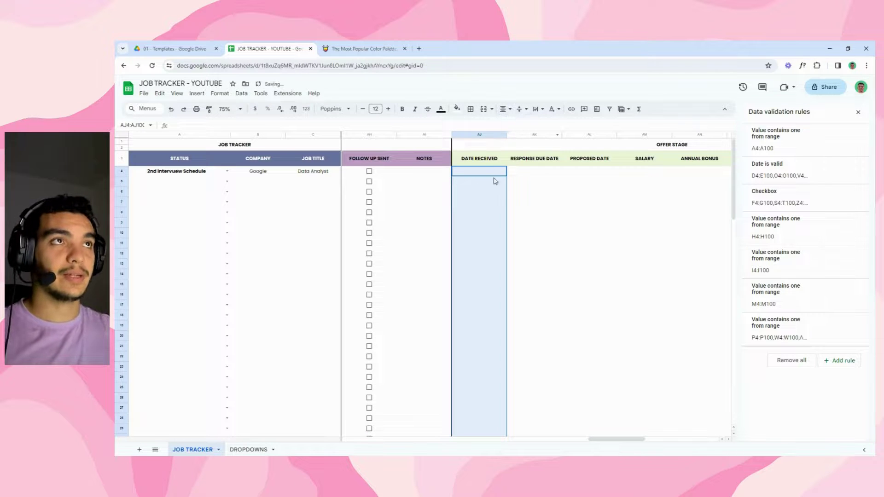
left_click(307, 109)
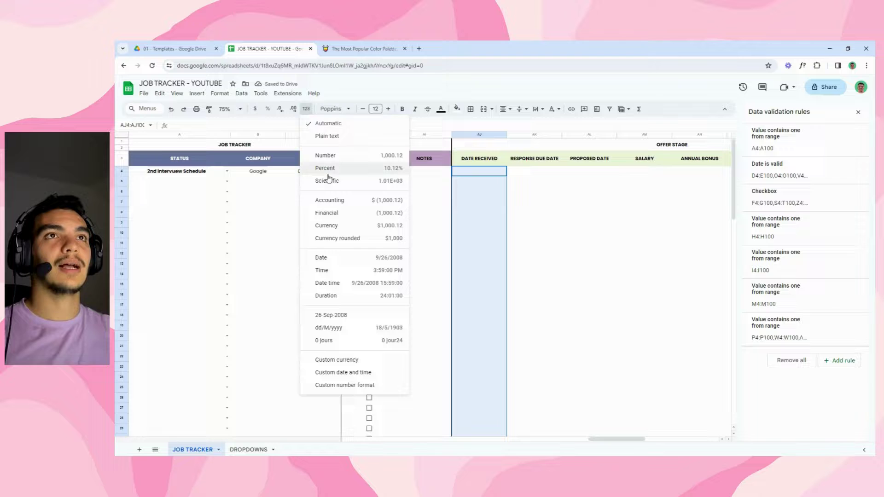
left_click(331, 316)
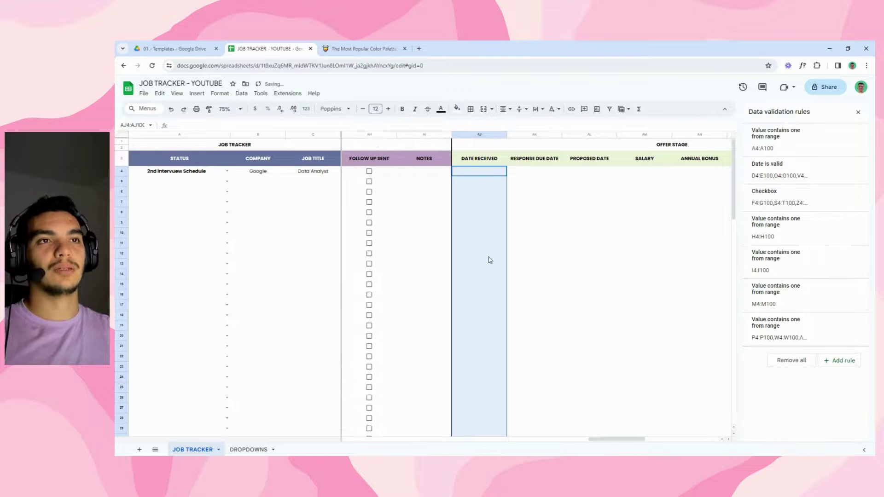
Step: Copy the DATE RECEIVED cells AJ4:AJ100 into the RESPONSE DUE DATE and PROPOSED DATE columns starting at row 4
left_click(546, 265)
left_click(534, 171)
left_click(594, 164)
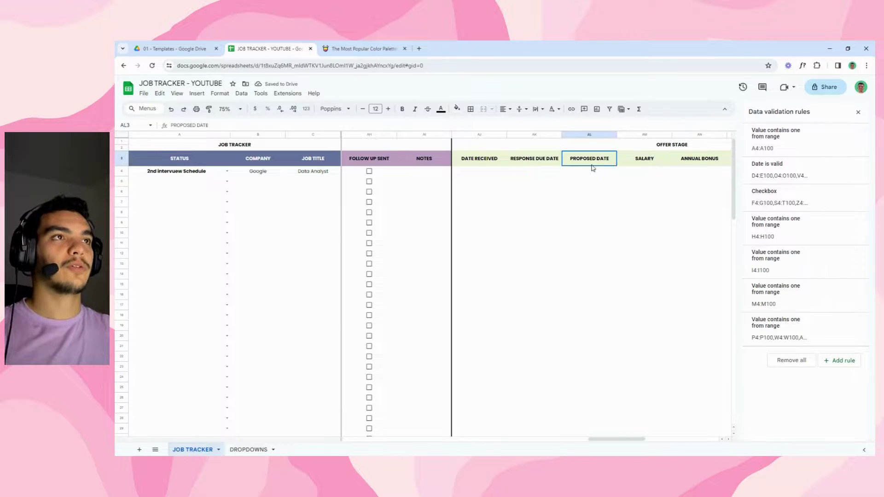
left_click_drag(478, 173, 479, 189)
key("ctrl+shift+Down")
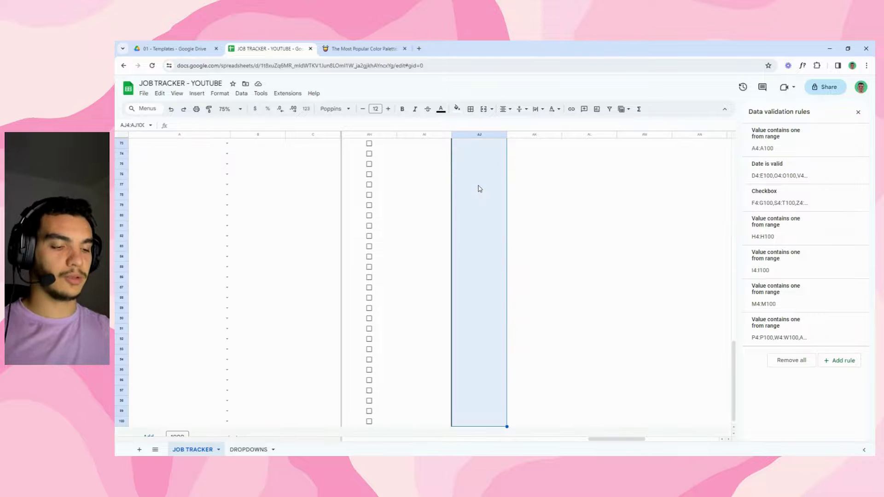
key("ctrl+c")
scroll(586, 245, "up", 15)
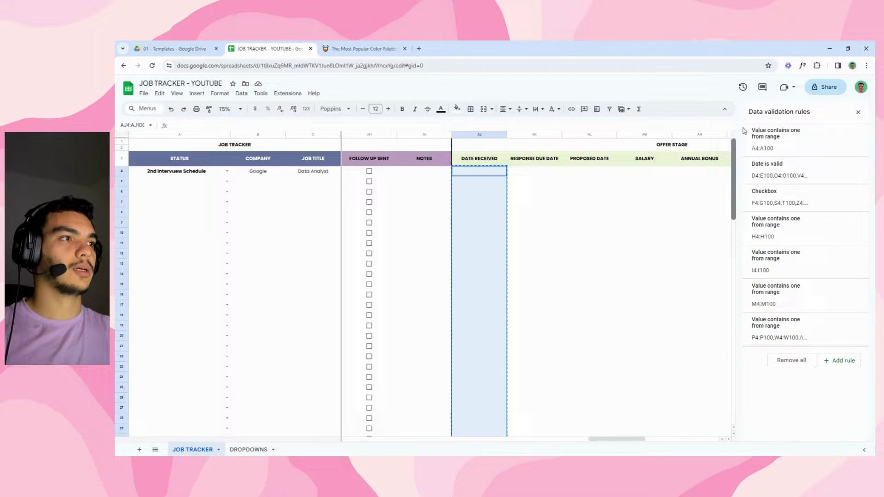
left_click(534, 172)
key("ctrl+v")
key("ctrl+c")
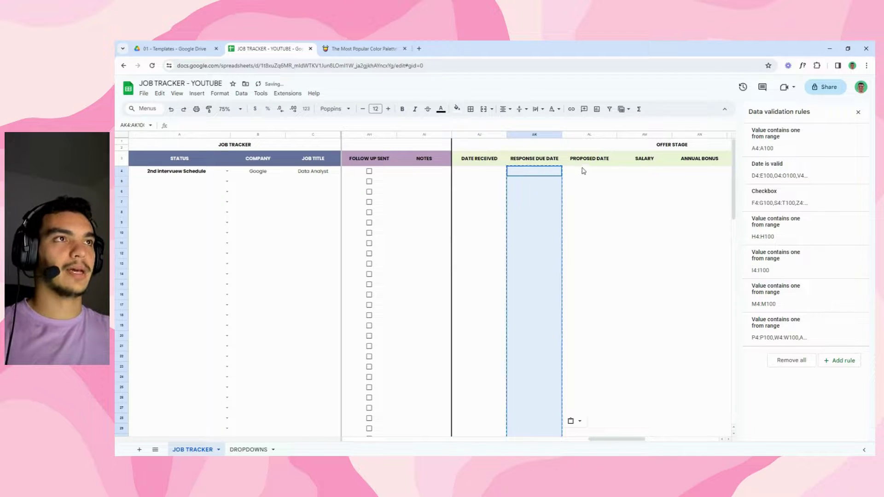
left_click(581, 172)
key("ctrl+v")
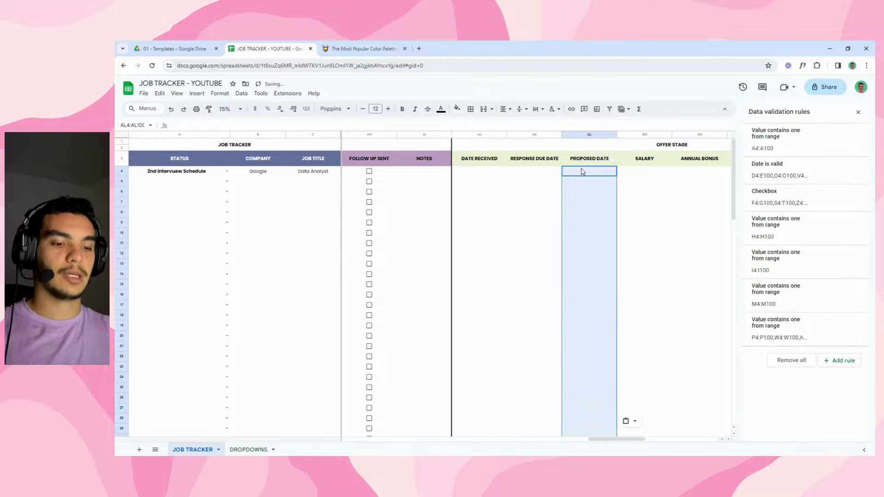
Step: Center the whole SALARY column and format the SALARY and ANNUAL BONUS columns, AM and AN, as currency
left_click(546, 203)
left_click_drag(605, 440, 631, 441)
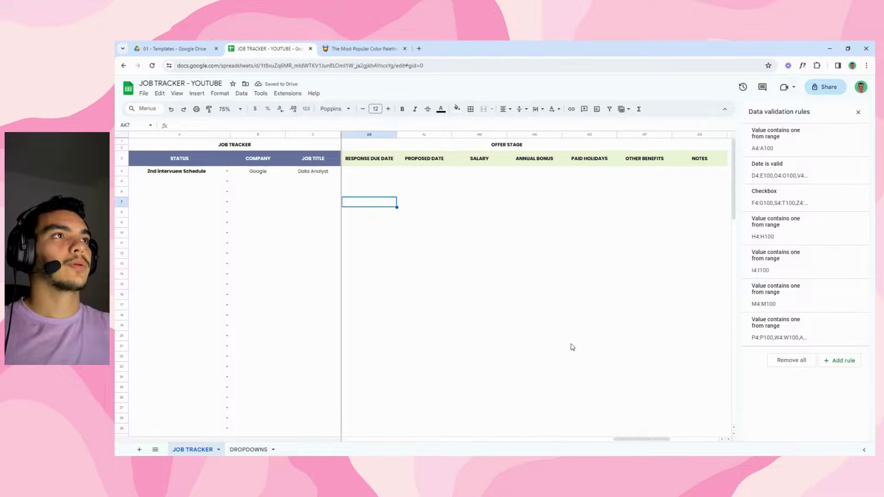
left_click(479, 174)
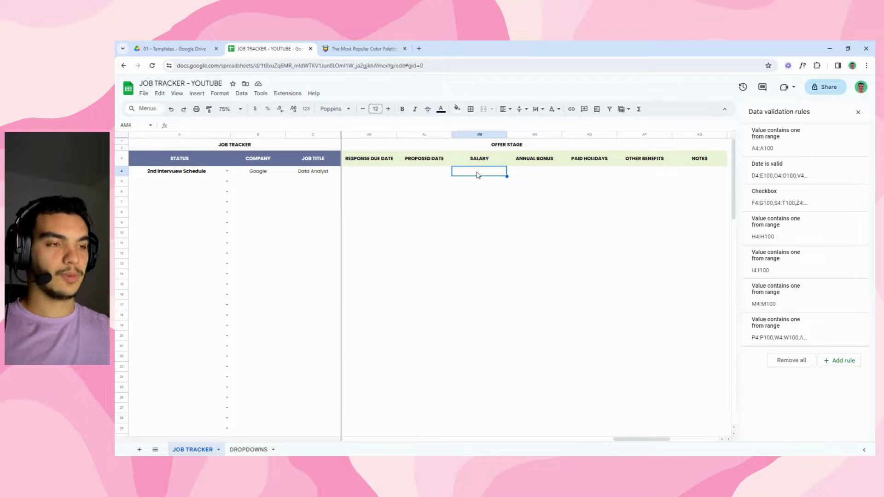
left_click(483, 135)
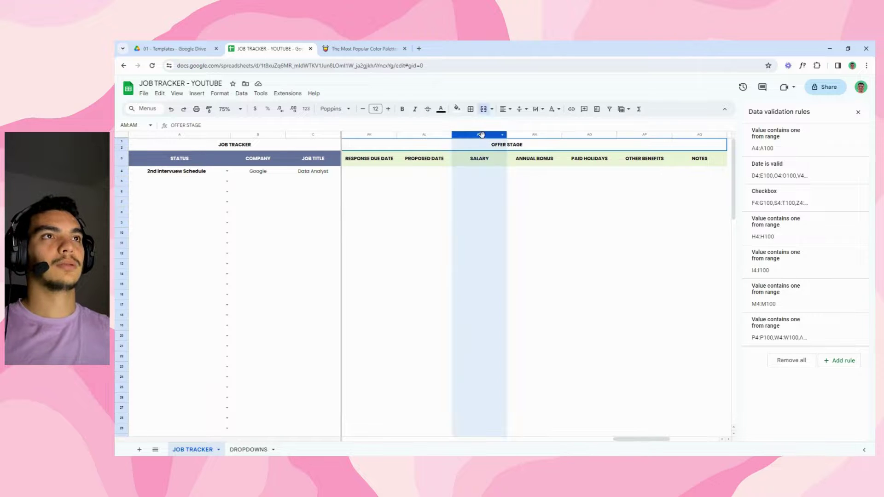
left_click(505, 109)
left_click(519, 125)
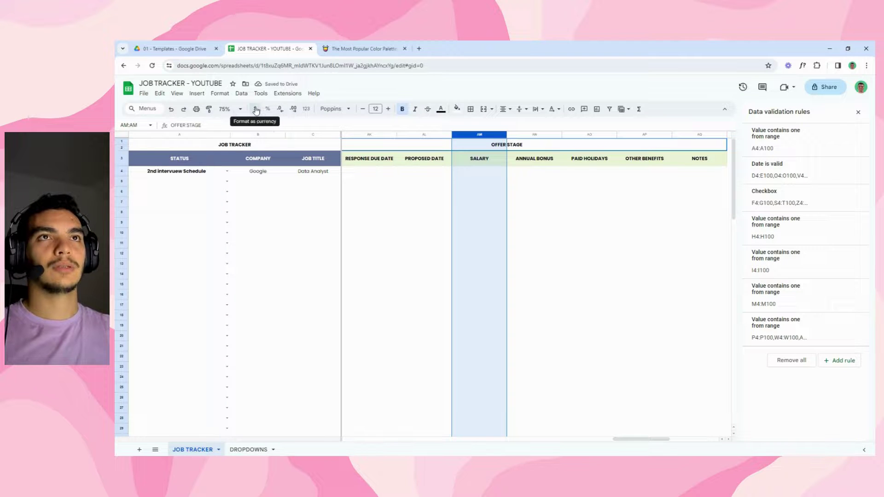
left_click(520, 174)
key("Left")
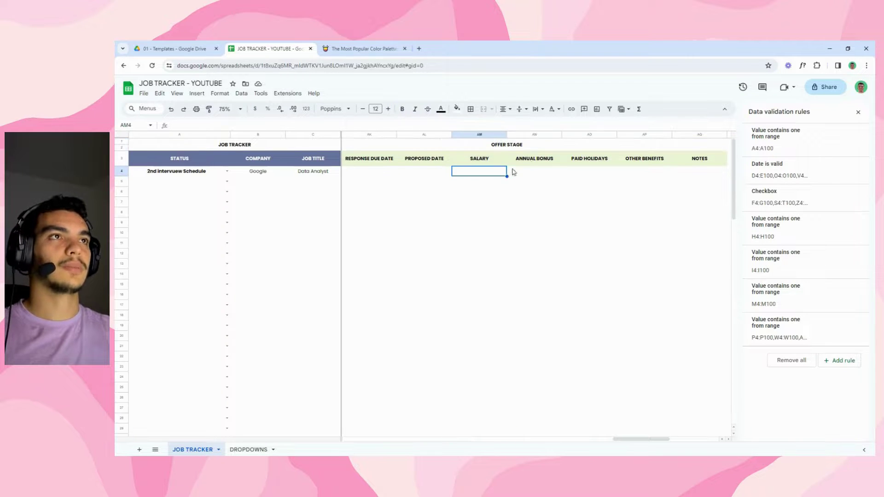
left_click(530, 134)
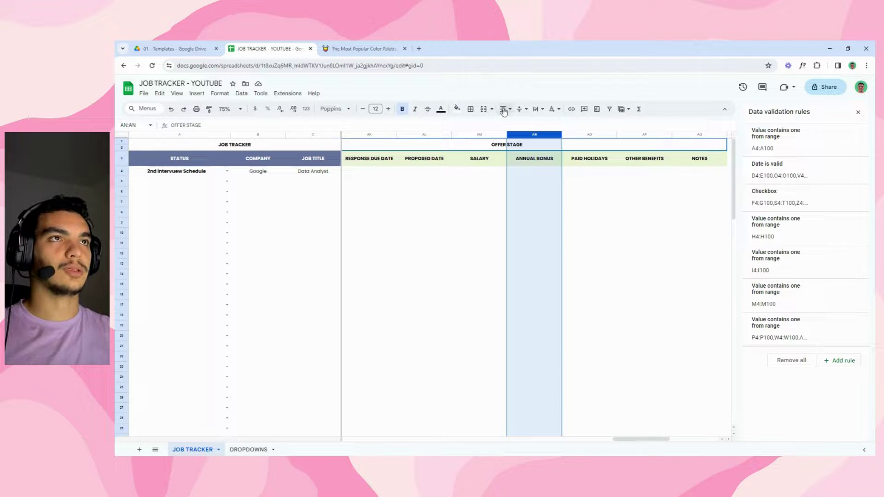
left_click(255, 109)
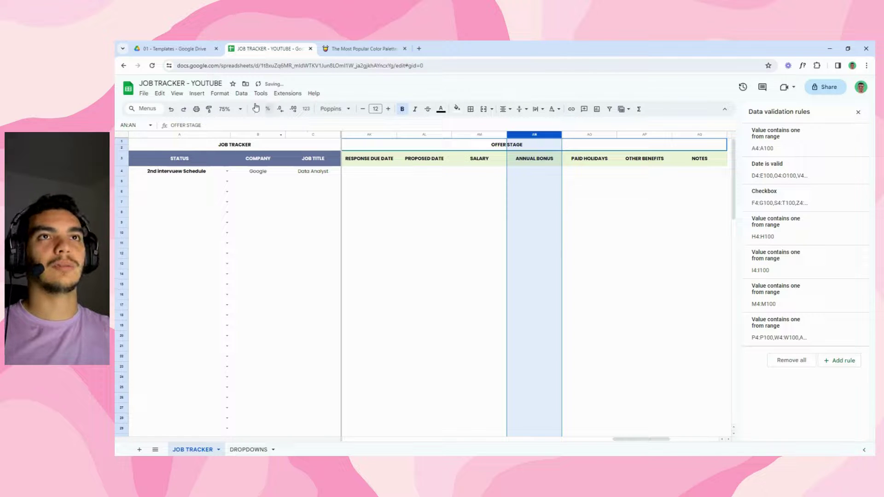
Step: Center the PAID HOLIDAYS, OTHER BENEFITS and NOTES columns, AO to AQ, in the offer stage section
left_click(580, 173)
left_click(587, 132)
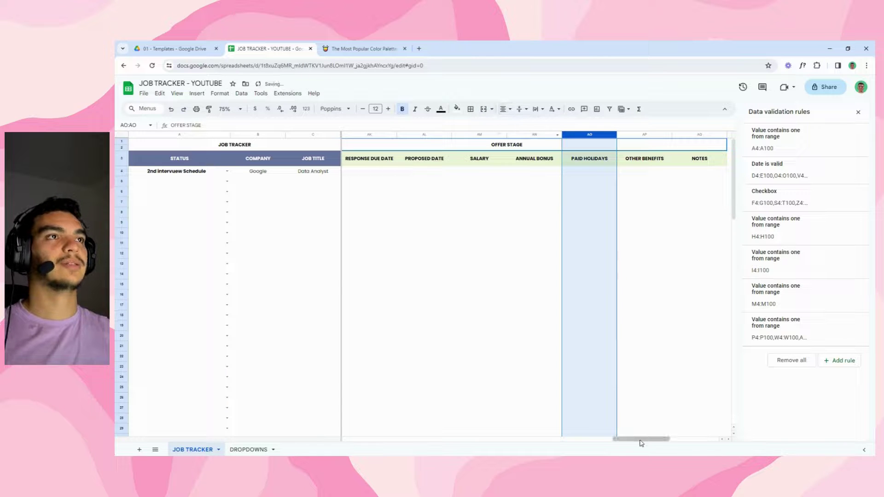
left_click_drag(641, 440, 657, 440)
left_click_drag(540, 135, 578, 135)
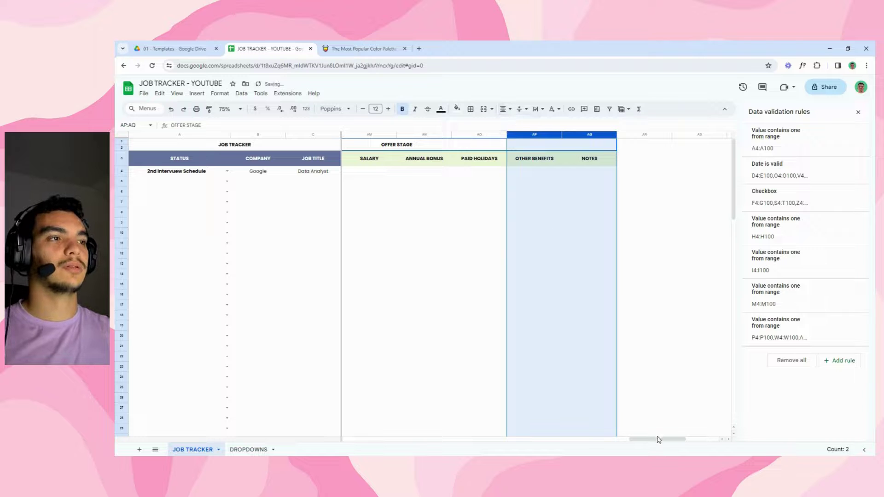
Step: Set the sample entry's STATUS in A4 to Need to apply
left_click_drag(659, 440, 332, 435)
left_click(394, 255)
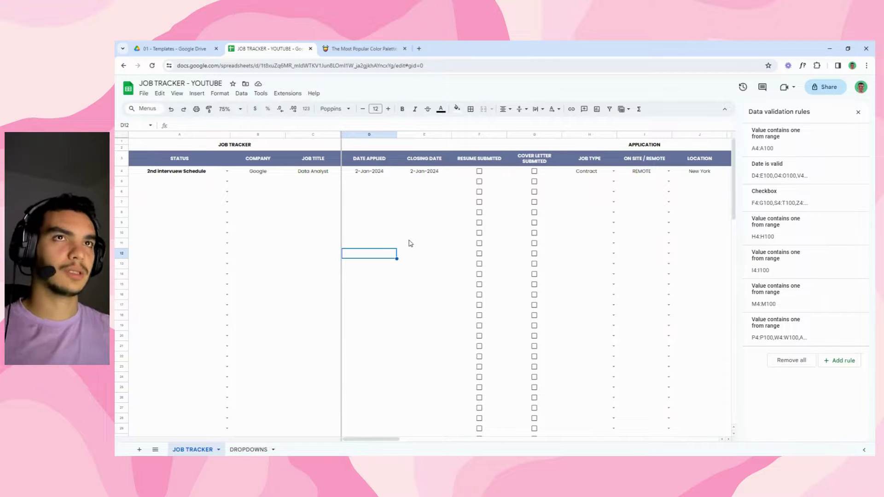
left_click(376, 184)
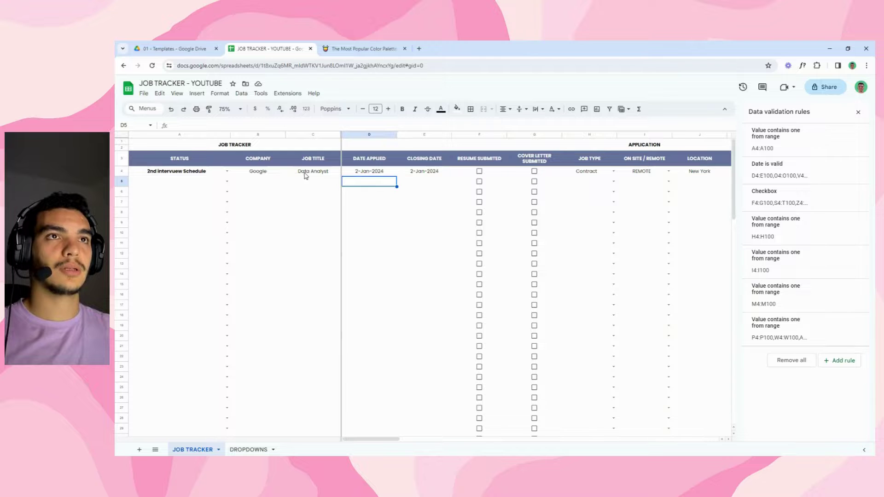
left_click(226, 172)
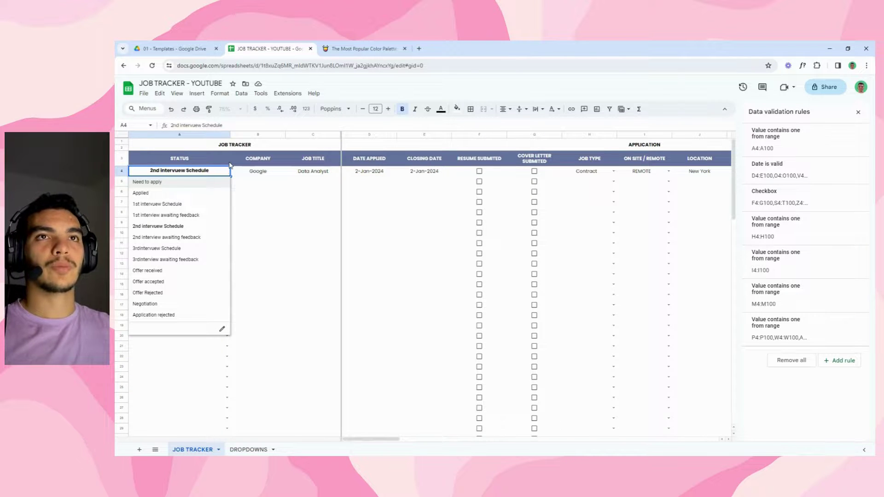
left_click(144, 183)
left_click(262, 192)
left_click(190, 174)
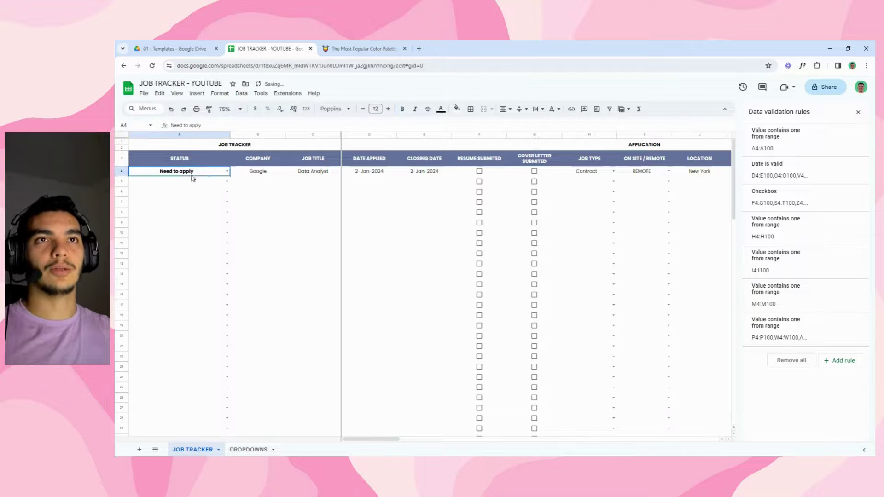
Step: Clear the sample entry's DATE APPLIED, CLOSING DATE, JOB TYPE, ON SITE / REMOTE and LOCATION values in row 4
left_click_drag(266, 173, 442, 174)
left_click(330, 191)
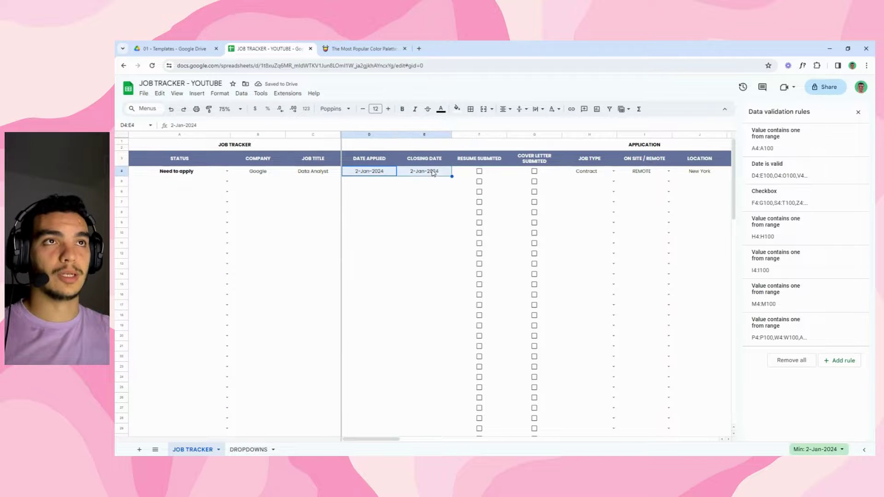
key("Delete")
left_click(584, 172)
key("Delete")
left_click(639, 173)
key("Delete")
left_click(700, 175)
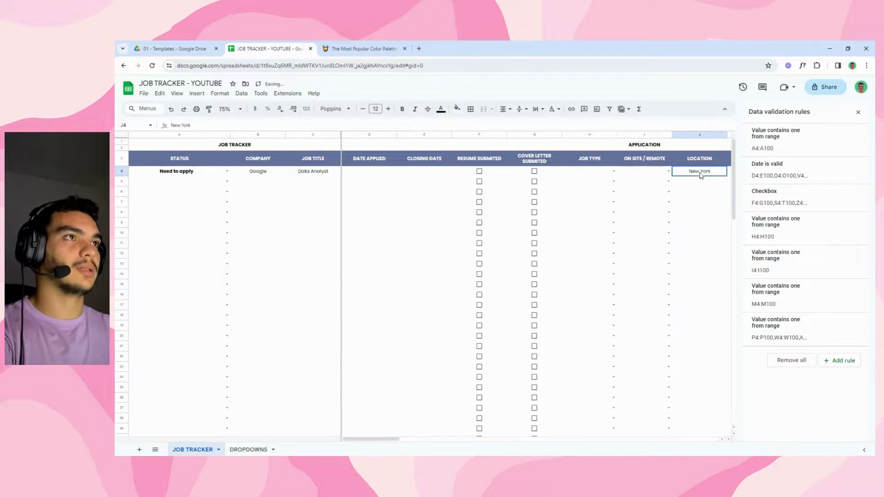
key("Delete")
Step: Clear the remaining sample values in row 4 beyond the LOCATION column
left_click_drag(385, 439, 436, 440)
left_click_drag(419, 171, 645, 172)
key("Delete")
left_click_drag(422, 439, 376, 440)
left_click(578, 173)
key("Delete")
left_click(543, 177)
key("Delete")
left_click(418, 183)
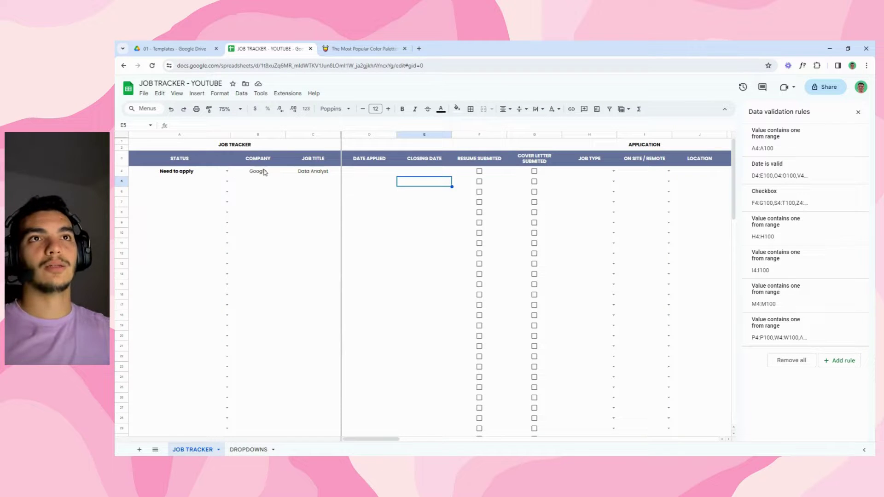
left_click(324, 175)
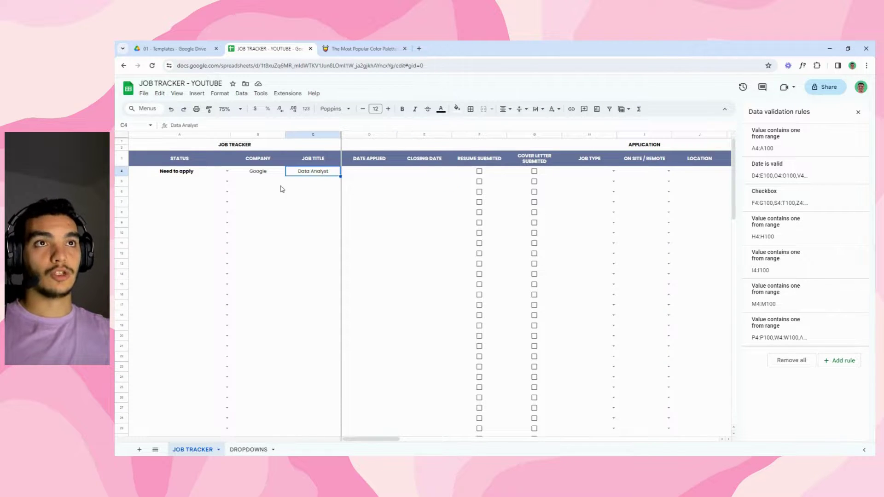
left_click(282, 185)
left_click(308, 172)
left_click(264, 174)
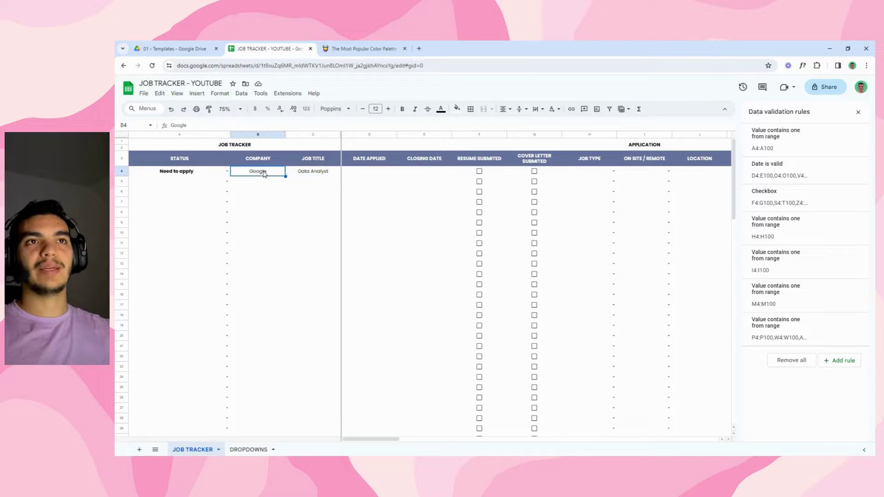
left_click(265, 185)
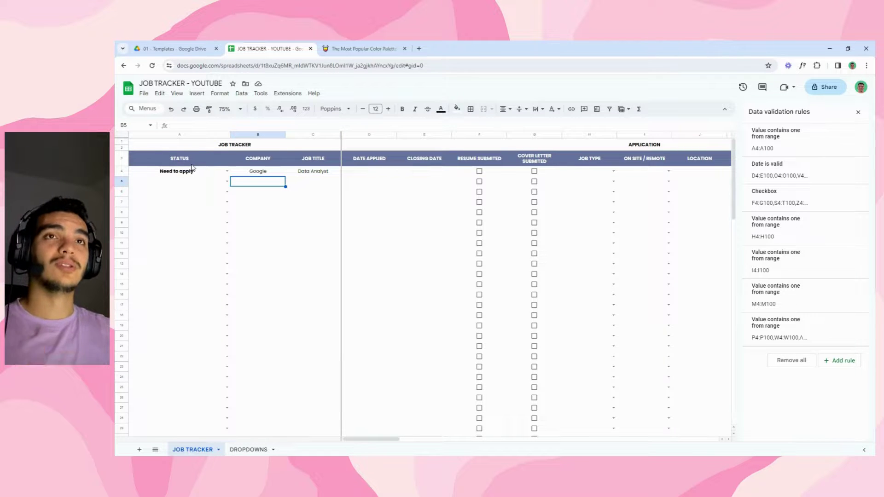
left_click(182, 174)
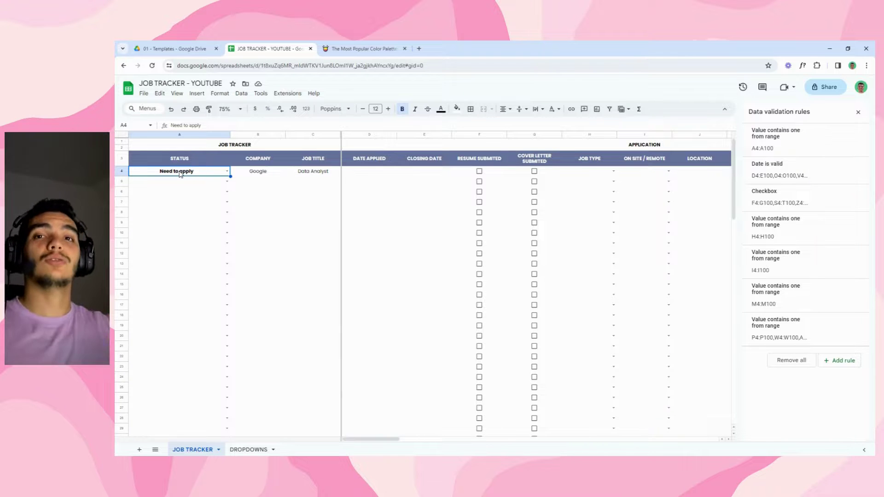
left_click(256, 174)
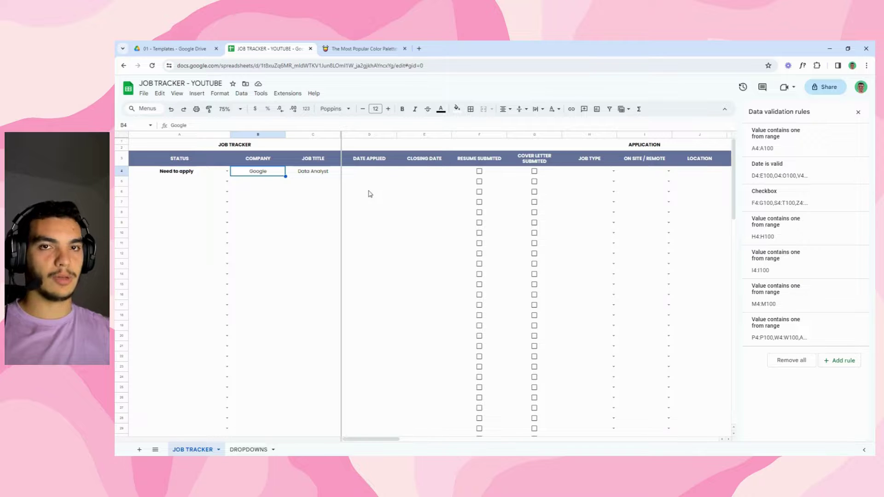
Step: Set the sample entry's DATE APPLIED to 14-Dec-2023 and tick its RESUME SUBMITED and COVER LETTER SUBMITED checkboxes in row 4
double_click(364, 171)
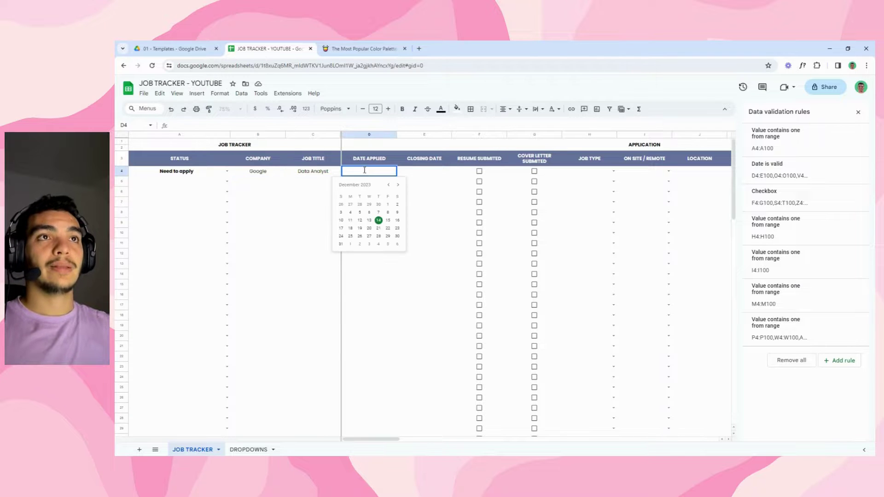
left_click(380, 220)
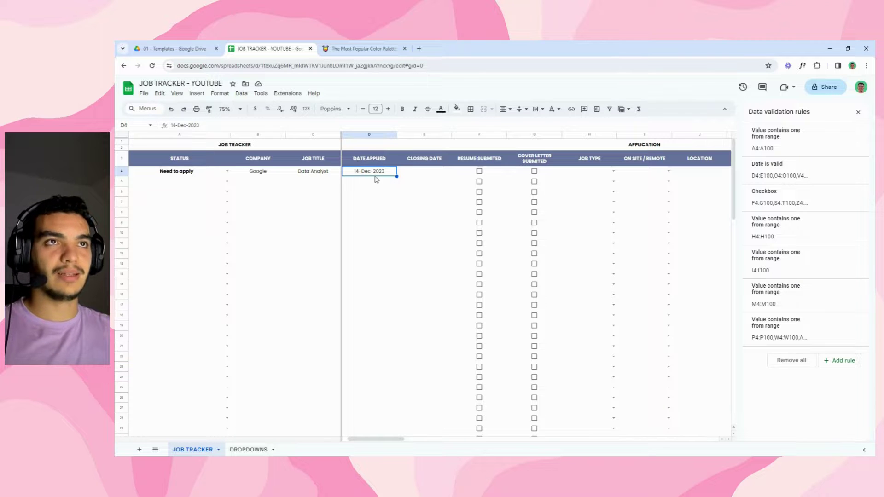
left_click(479, 171)
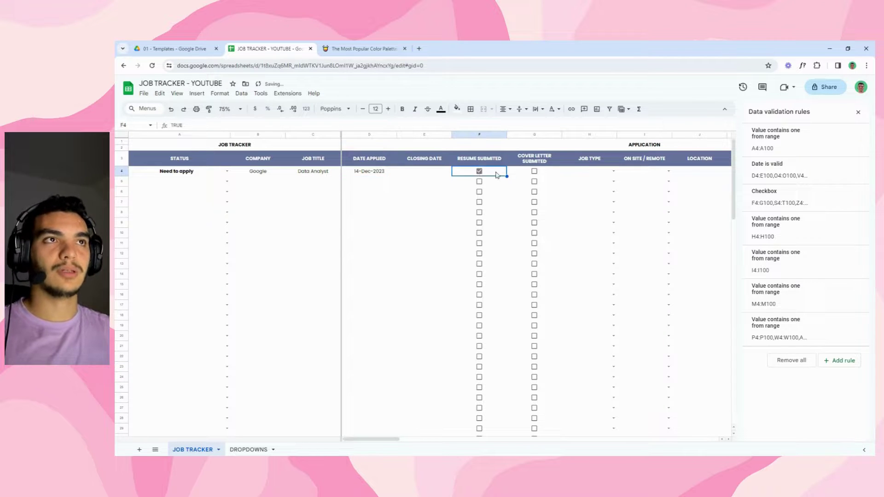
left_click(534, 172)
Step: Set the sample entry's JOB TYPE to Full-Time and ON SITE / REMOTE to ON SITE in row 4
left_click(613, 171)
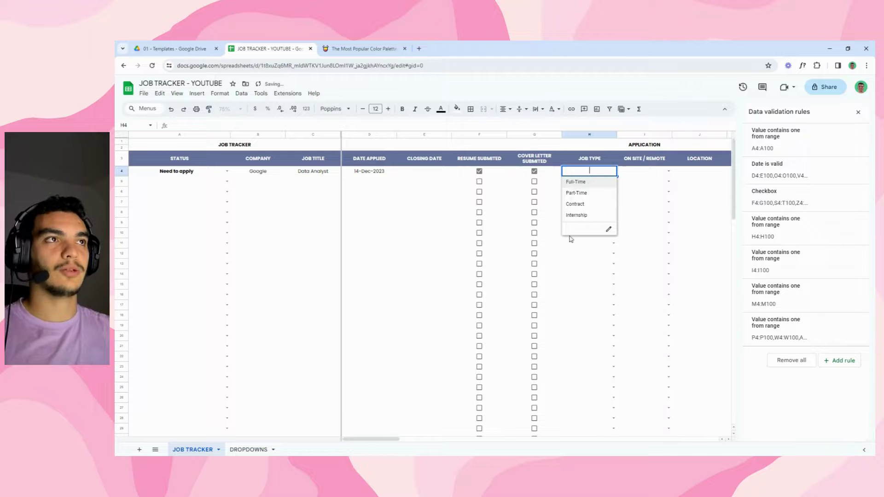
key("Return")
scroll(557, 196, "right", 2)
left_click(558, 170)
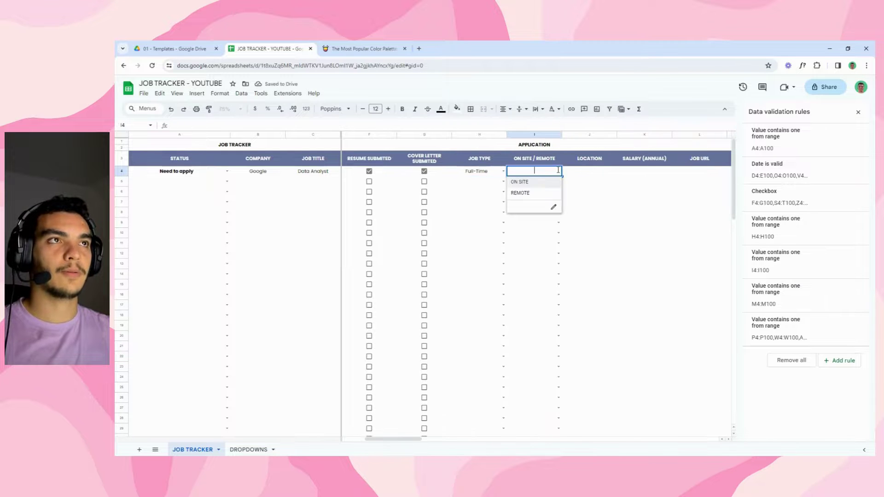
left_click(522, 182)
Step: Enter New York as the sample entry's LOCATION and 50,000 as its SALARY (ANNUAL) in row 4
left_click(597, 173)
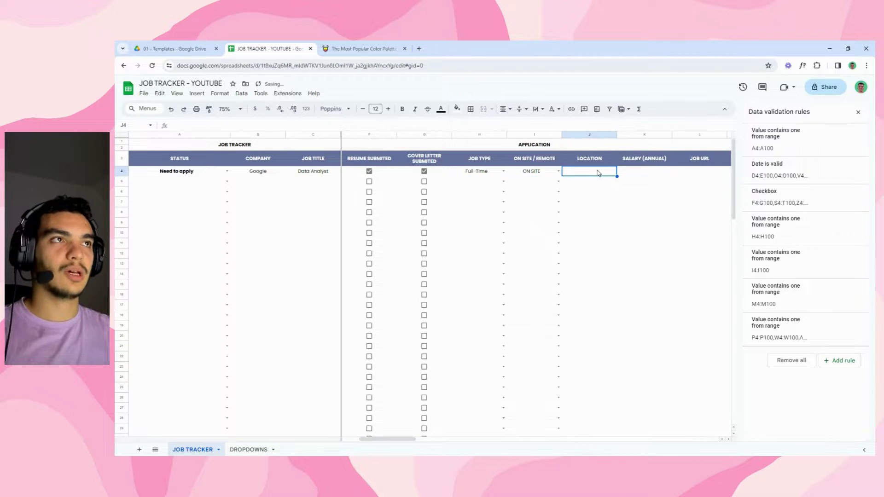
type("Nez")
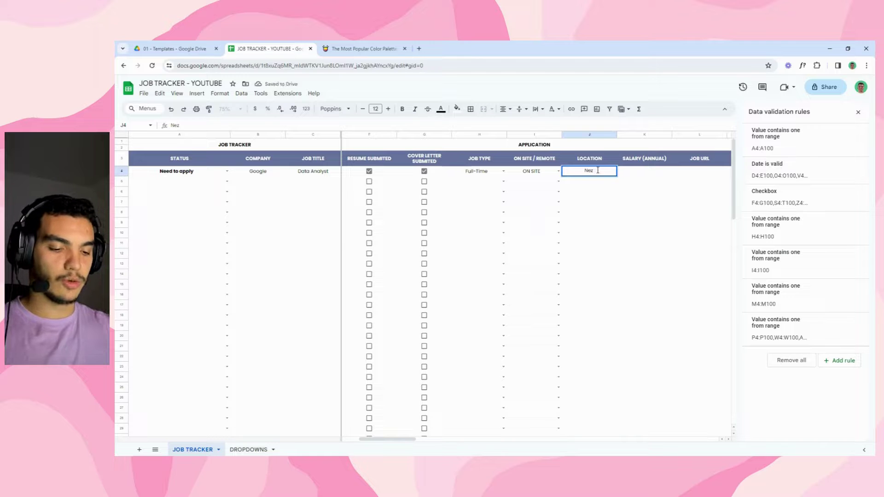
type(" York")
key("BackSpace")
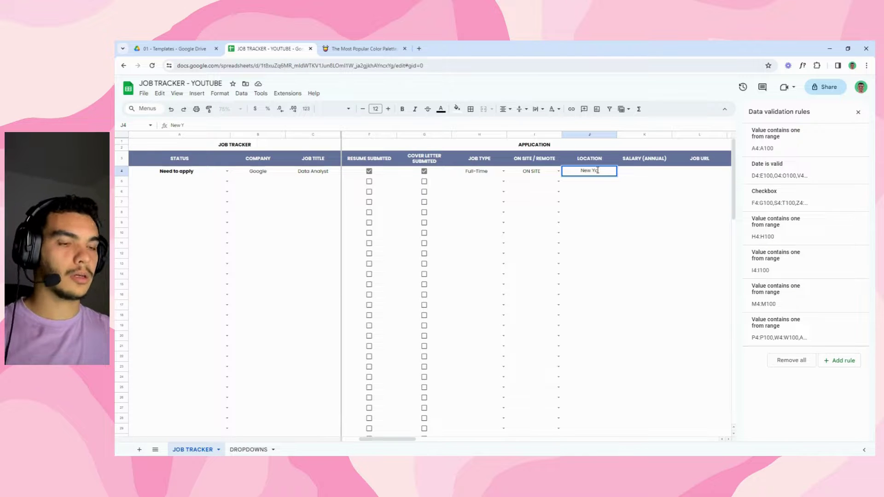
left_click(634, 176)
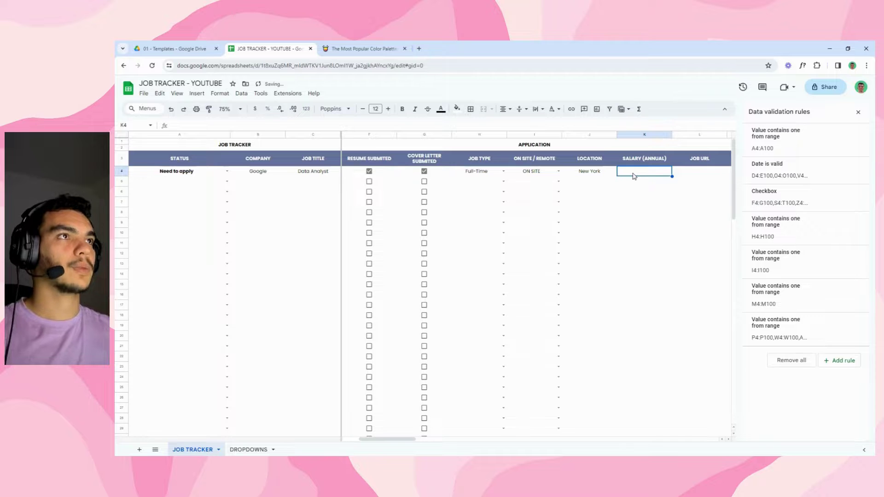
type("50,0")
type("0000")
key("Return")
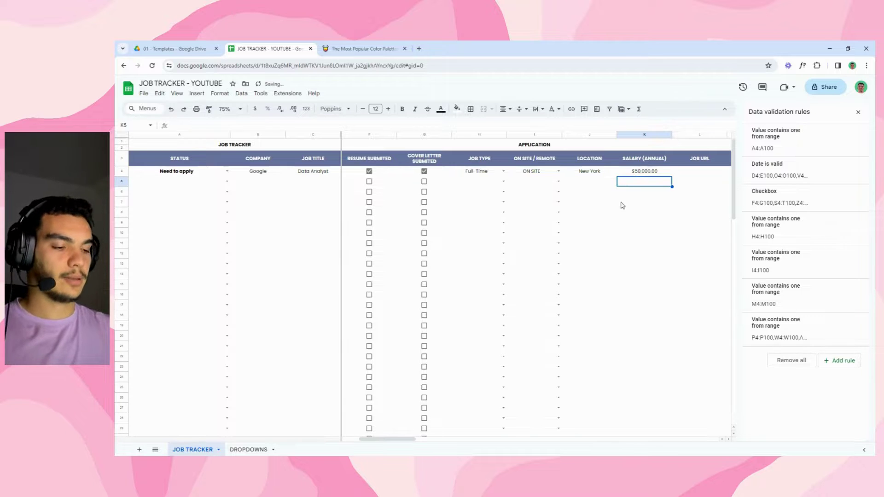
Step: Enter JOBURL.com as the sample entry's JOB URL in L4
left_click_drag(386, 438, 409, 439)
left_click(586, 174)
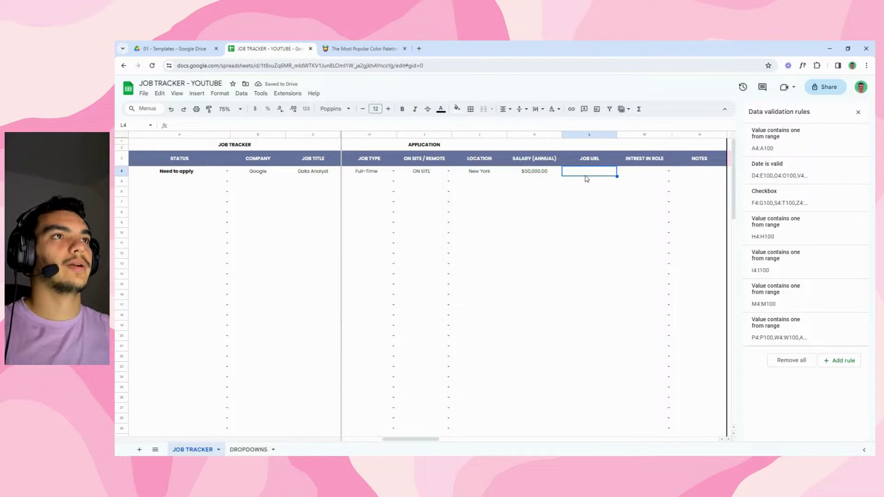
type("JOB URL.COM")
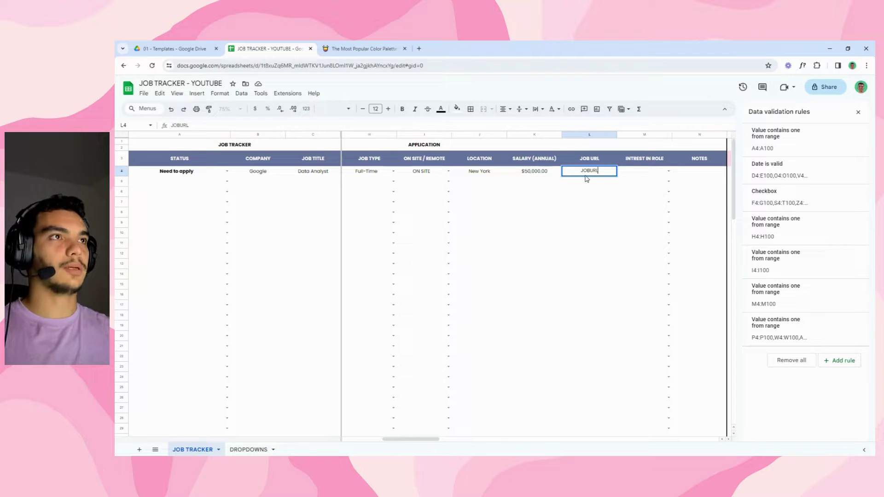
type(".com")
key("Return")
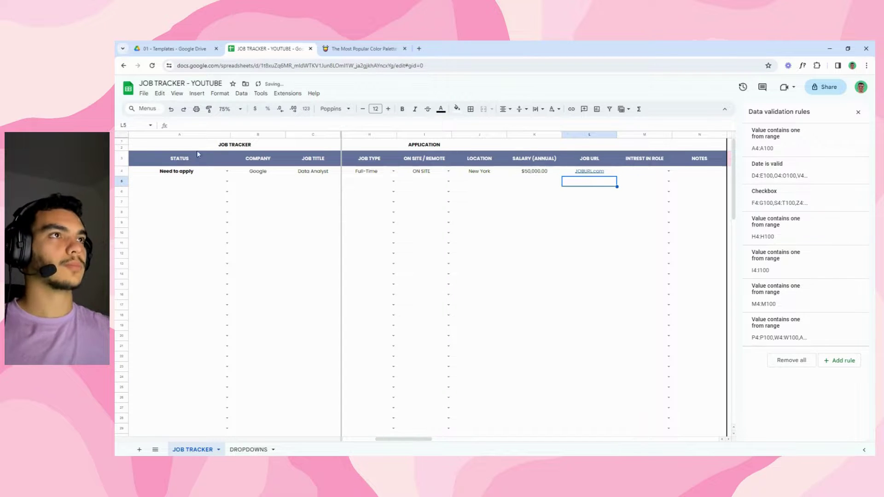
key("Up")
Step: Set the sample entry's INTREST IN ROLE in M4 to HIGH
left_click(669, 171)
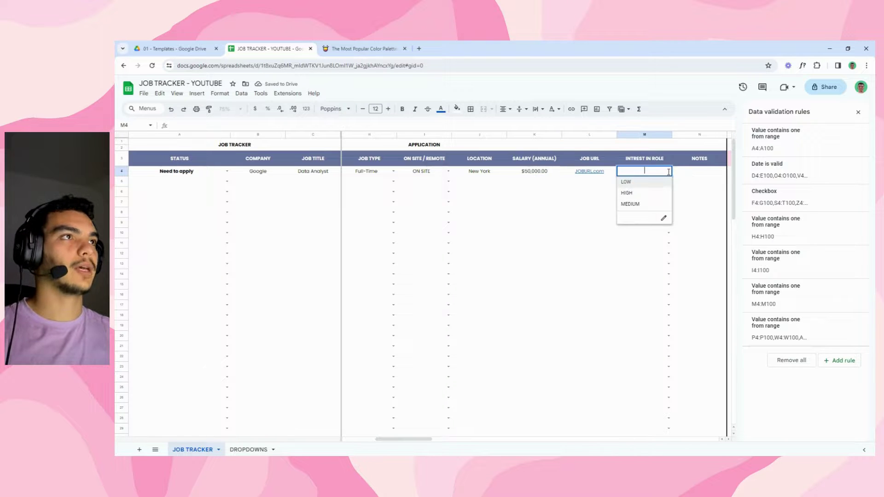
left_click(639, 193)
left_click(601, 207)
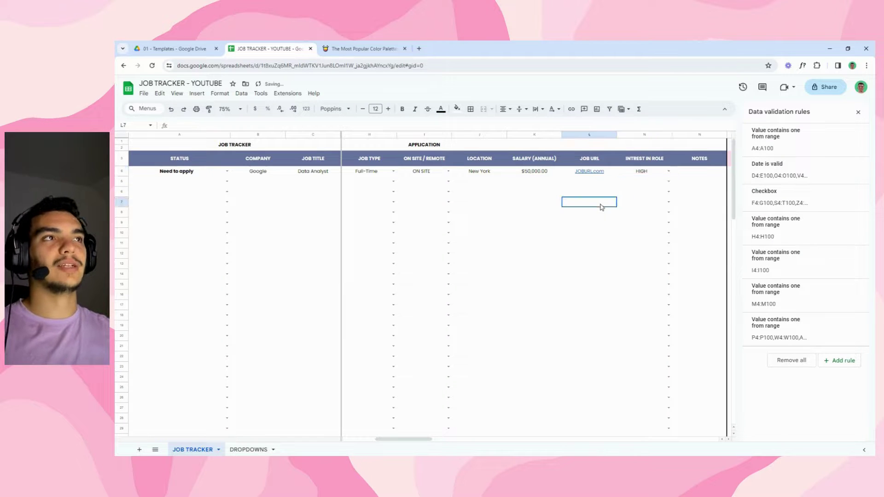
left_click(641, 174)
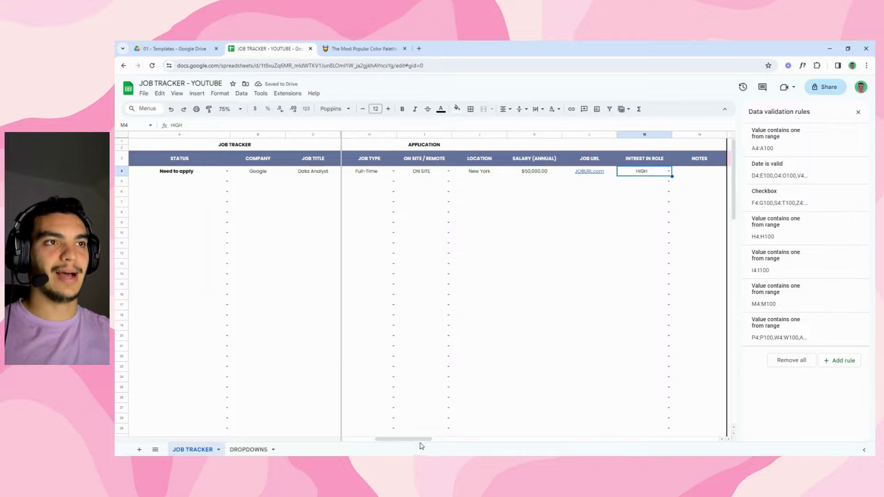
Step: Change the sample entry's STATUS in A4 to Applied
left_click_drag(420, 443, 330, 438)
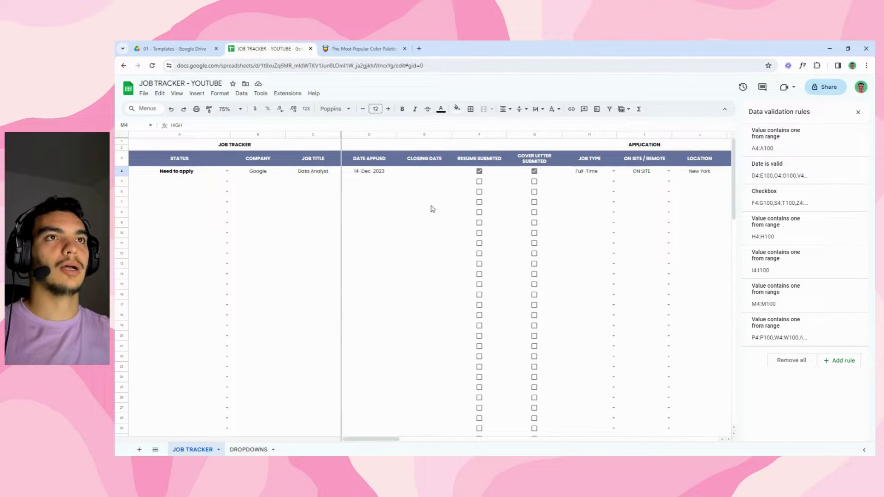
left_click(227, 171)
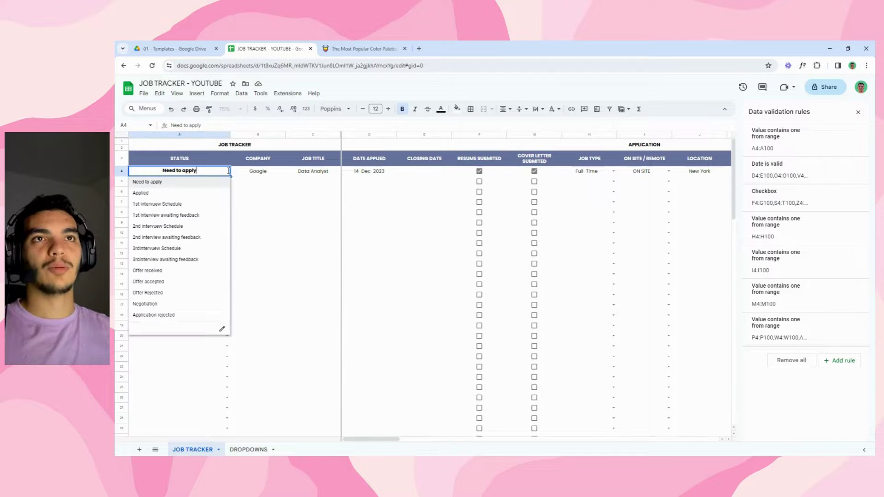
left_click(140, 193)
left_click(258, 192)
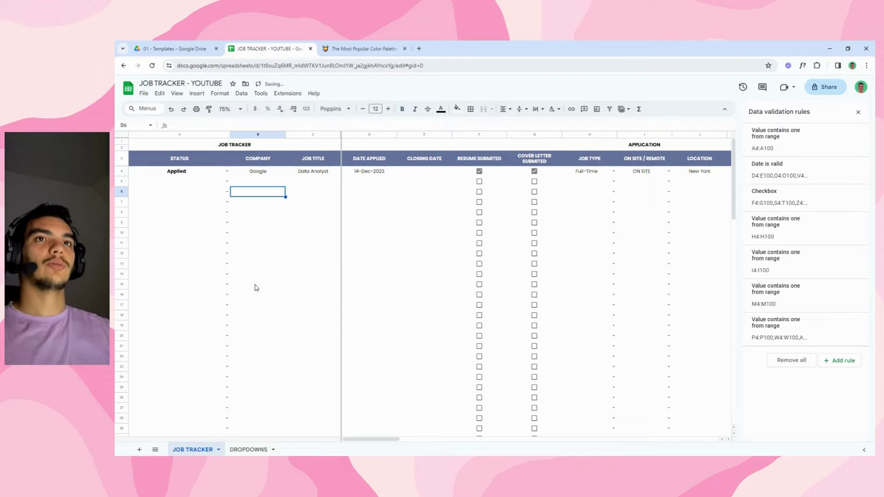
left_click(300, 196)
left_click(279, 194)
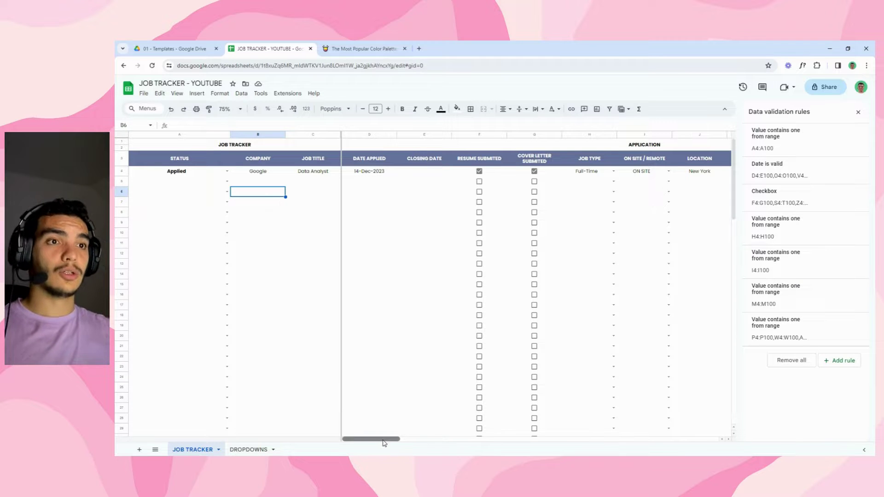
Step: In the INTERVIEW #01 section of row 4, set the DATE to 20-Dec-2023 and the LOCATION to Call
left_click_drag(373, 439, 451, 441)
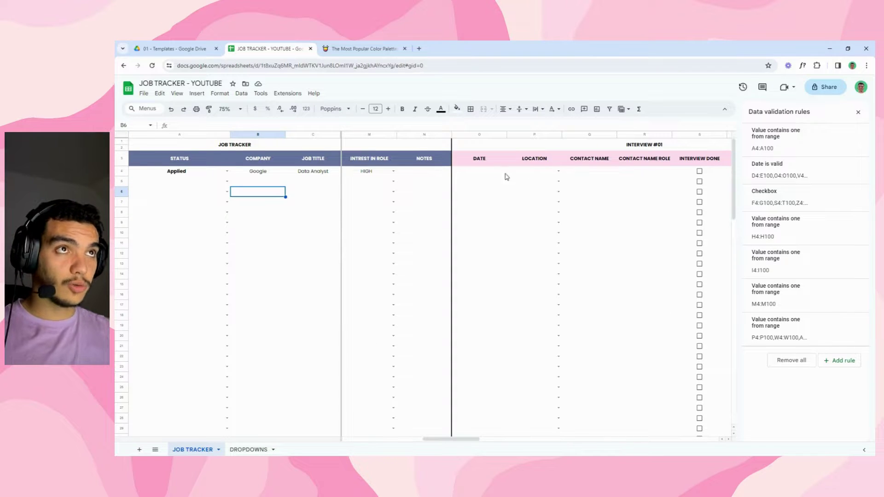
left_click(488, 175)
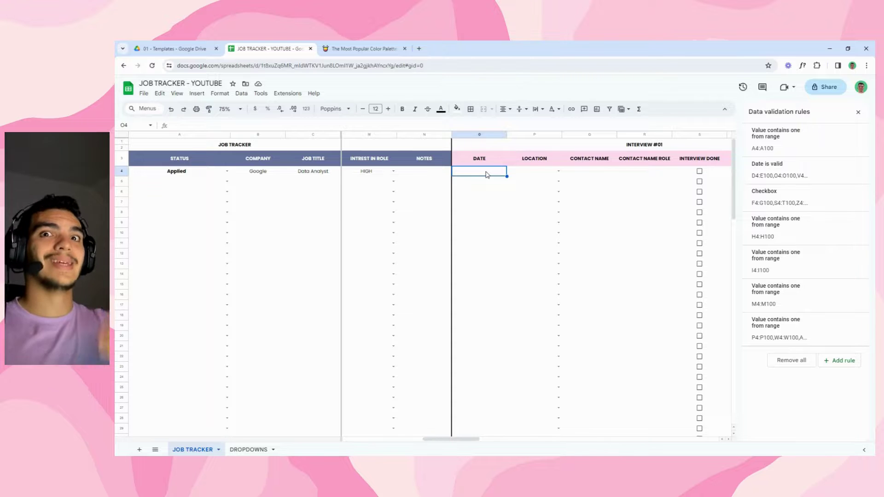
left_click(539, 175)
double_click(479, 173)
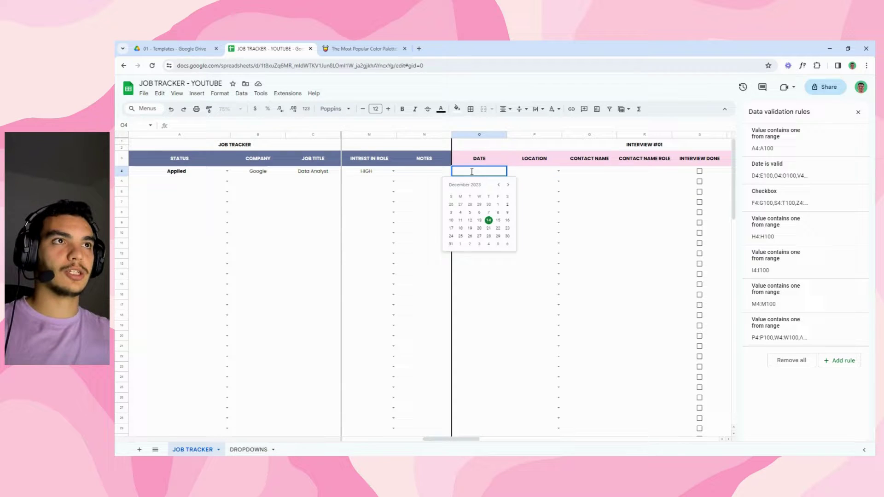
left_click(480, 229)
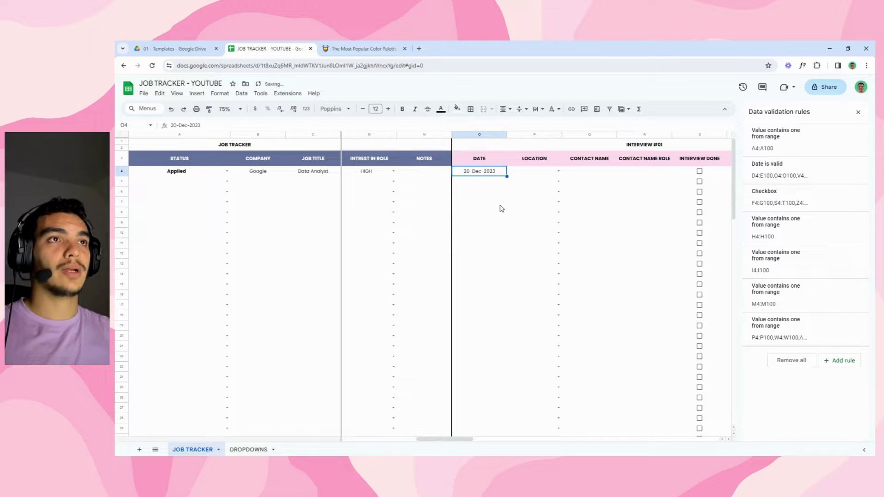
left_click(558, 173)
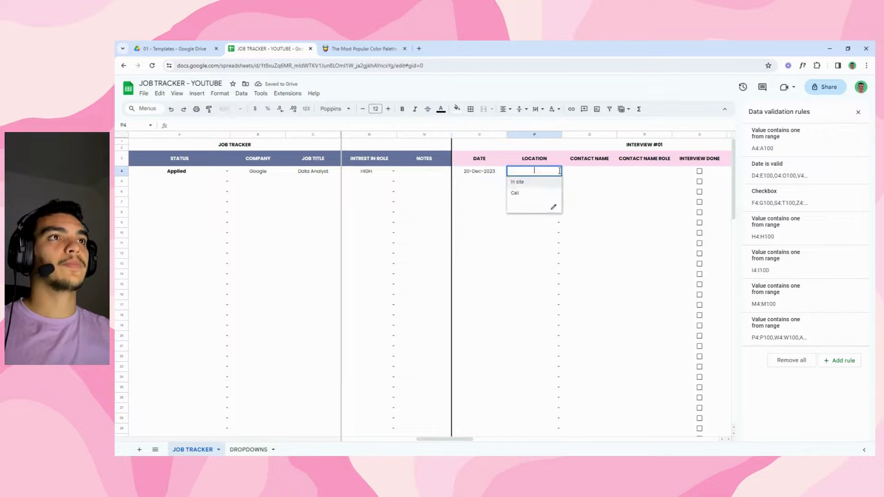
left_click(525, 194)
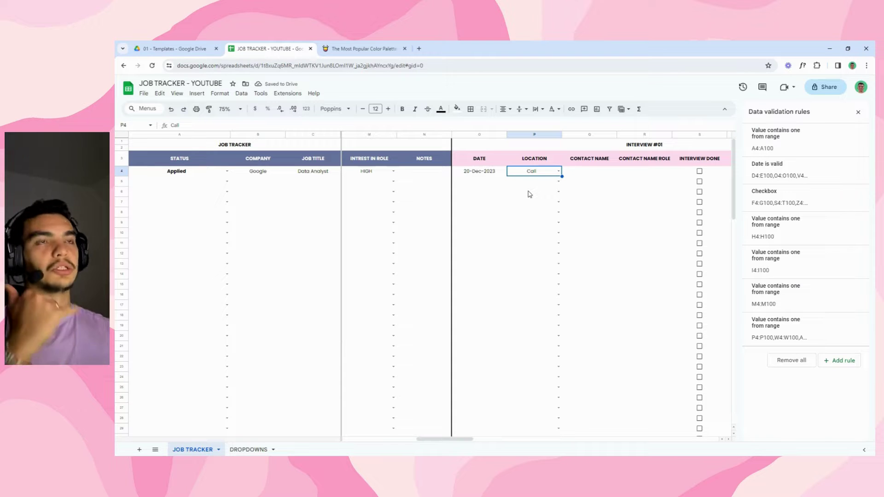
Step: Enter the interviewer's full name as the INTERVIEW #01 CONTACT NAME and HR Manager as the CONTACT NAME ROLE in row 4
left_click(584, 176)
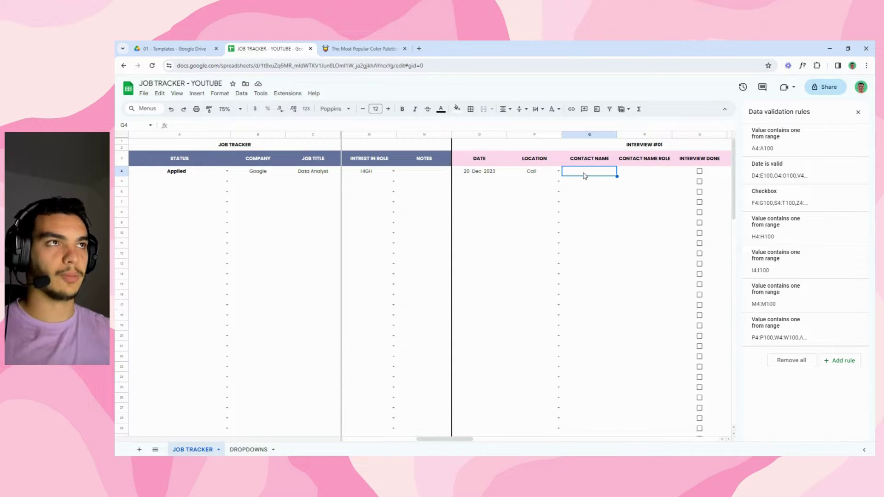
type("John SMITH")
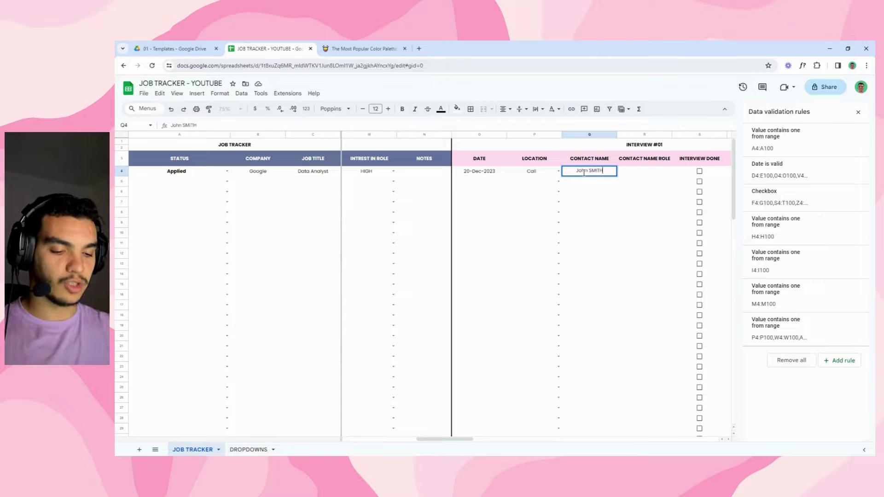
left_click(638, 171)
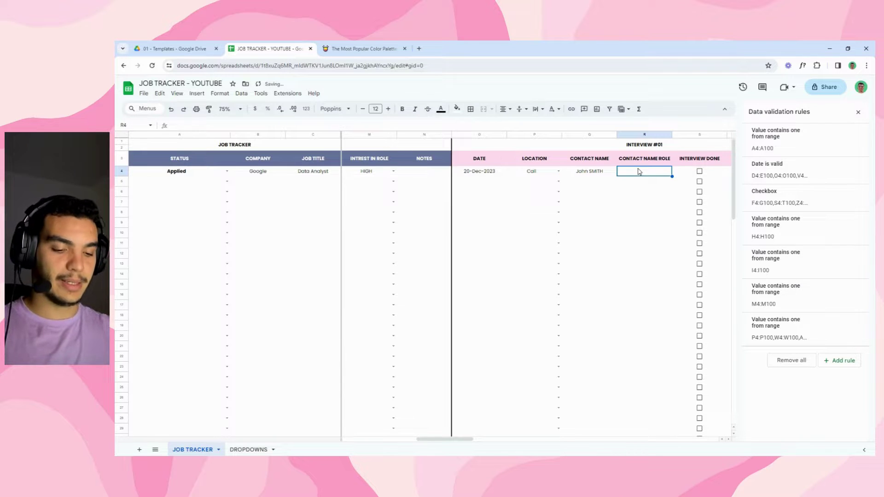
type("HR M")
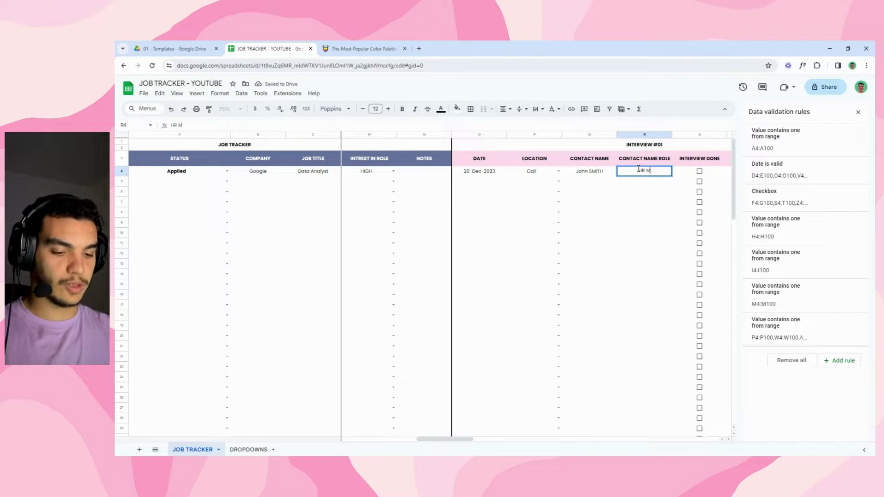
type("anager")
left_click(587, 191)
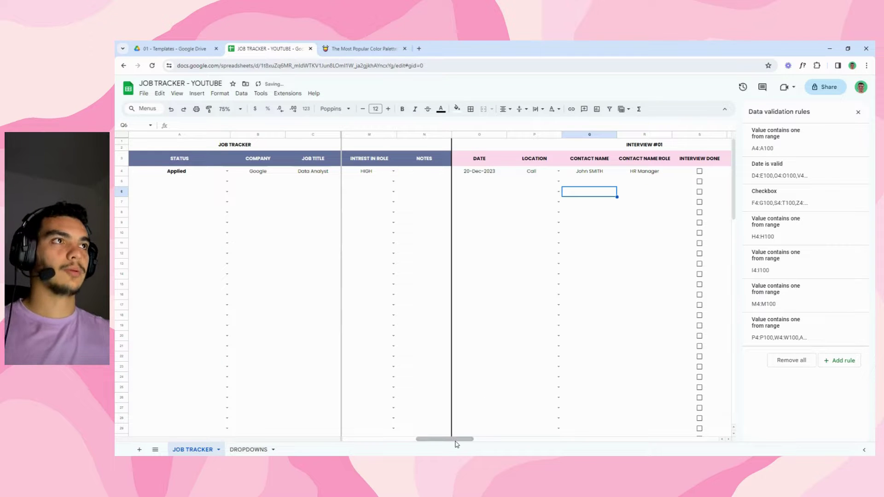
Step: Change the sample entry's STATUS in A4 to 1st intervuew Schedule
left_click_drag(457, 444, 454, 441)
left_click(227, 171)
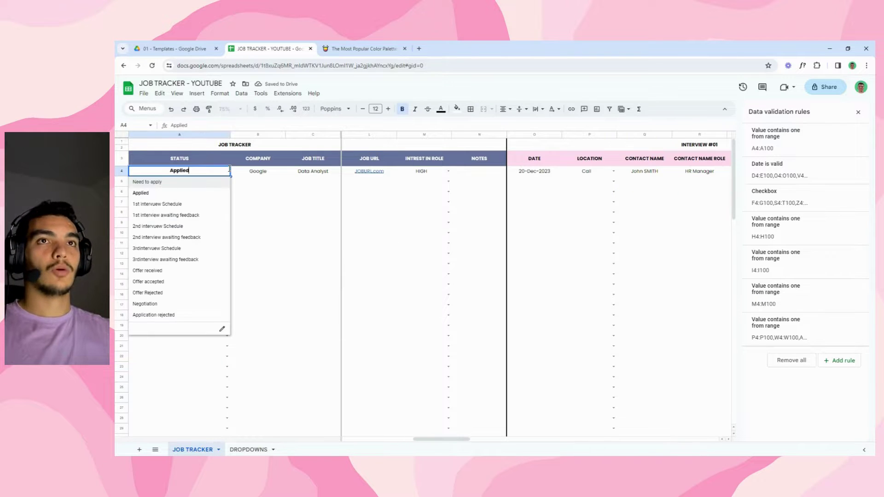
left_click(182, 205)
left_click(276, 207)
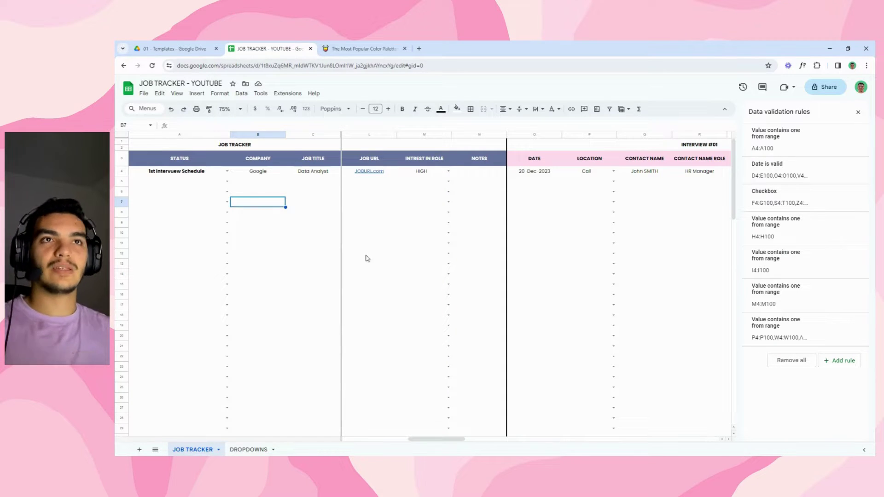
Step: Mark INTERVIEW DONE for INTERVIEW #01 in row 4 and change the STATUS in A4 to 1st interview awaiting feedback
left_click_drag(445, 439, 454, 445)
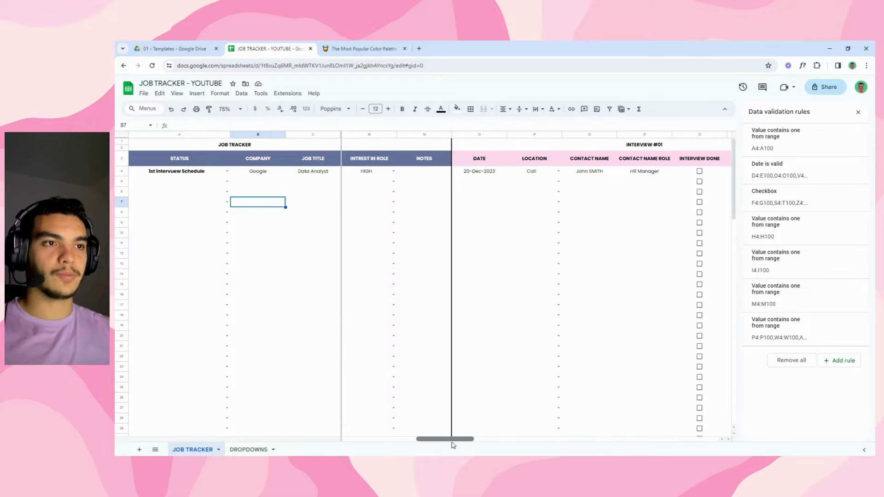
left_click(483, 184)
left_click(479, 173)
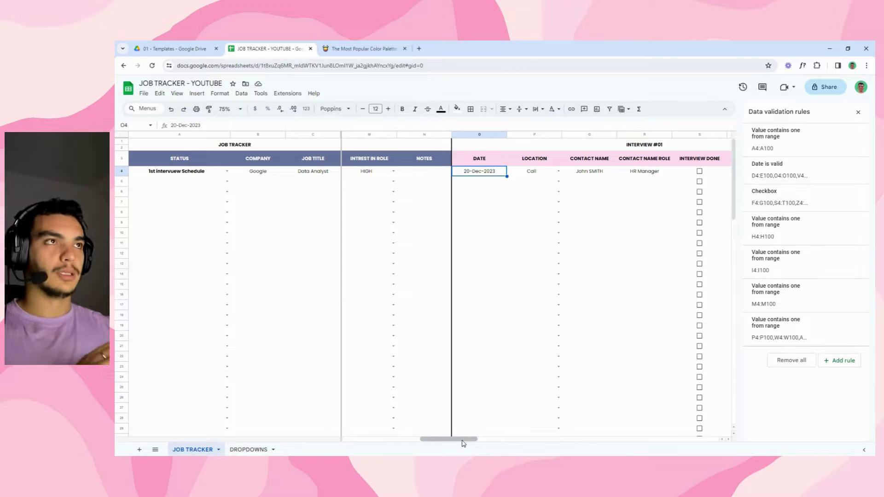
left_click_drag(462, 442, 484, 444)
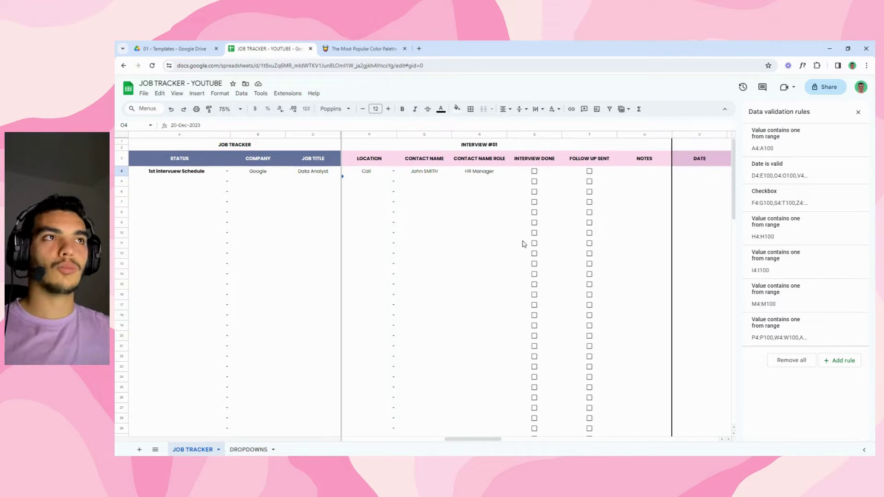
left_click(534, 171)
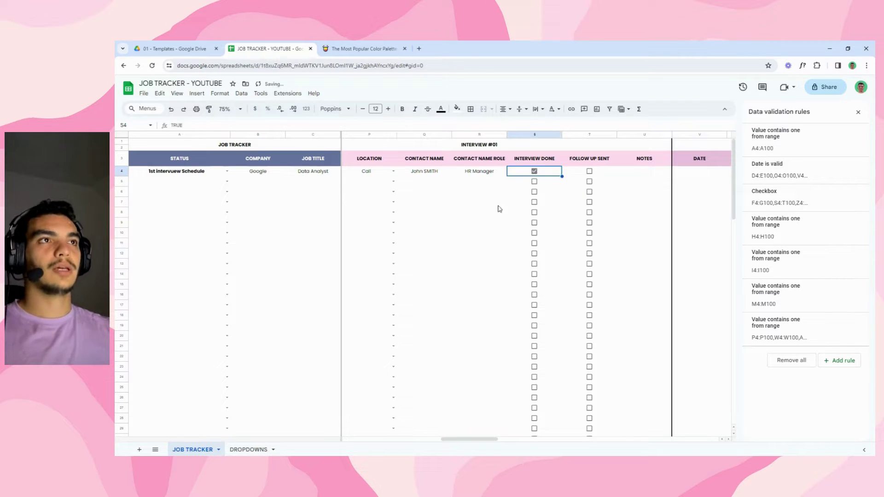
left_click(228, 170)
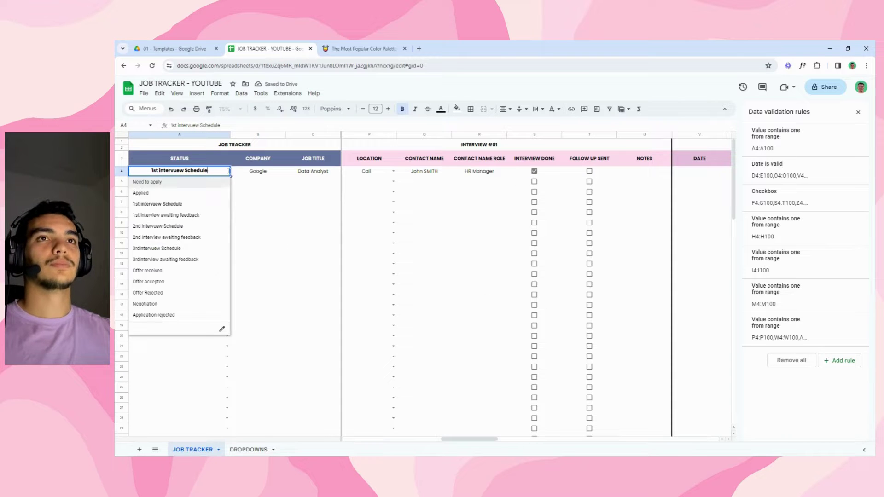
left_click(166, 215)
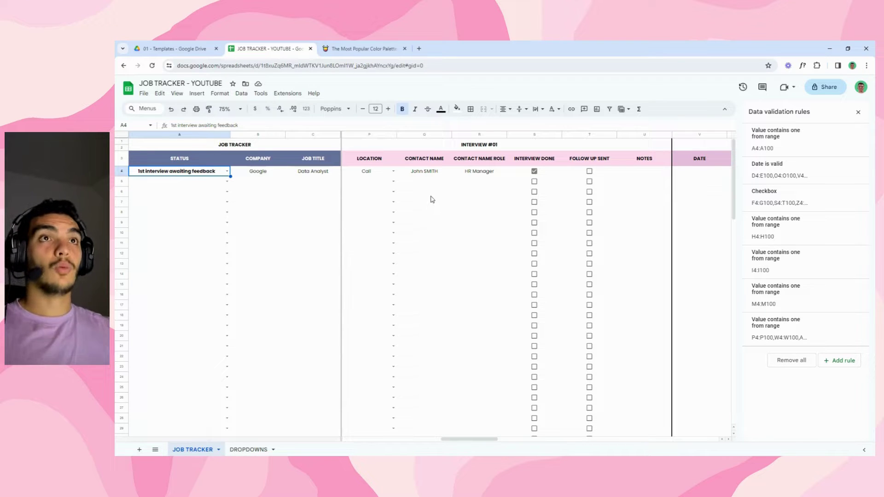
Step: Mark FOLLOW UP SENT for INTERVIEW #01 in row 4 and change the STATUS in A4 to 2nd intervuew Schedule
left_click(589, 171)
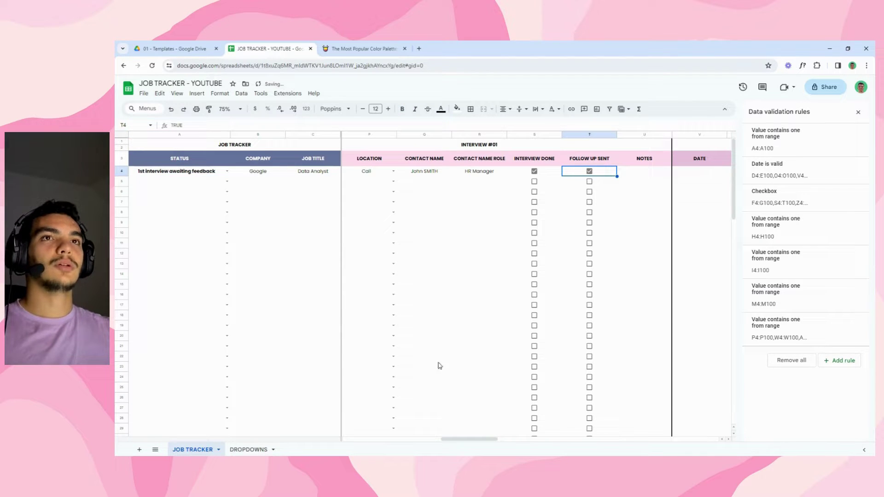
scroll(440, 364, "left", 2)
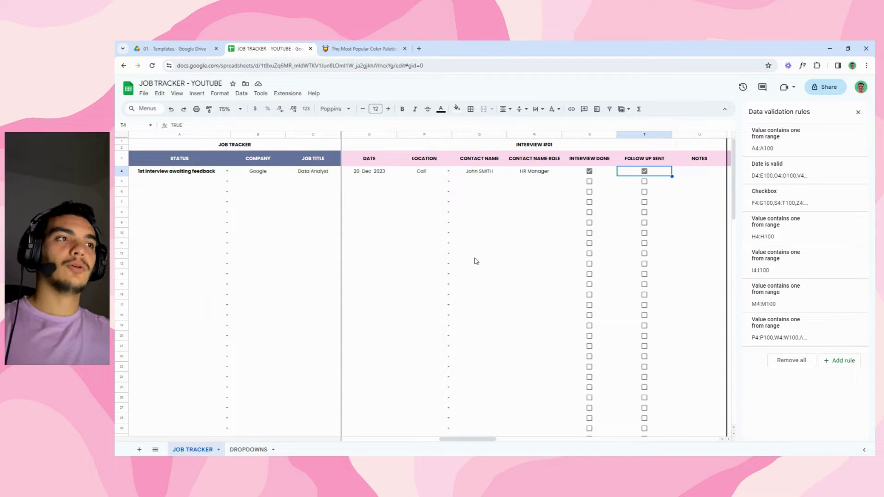
left_click_drag(471, 438, 507, 442)
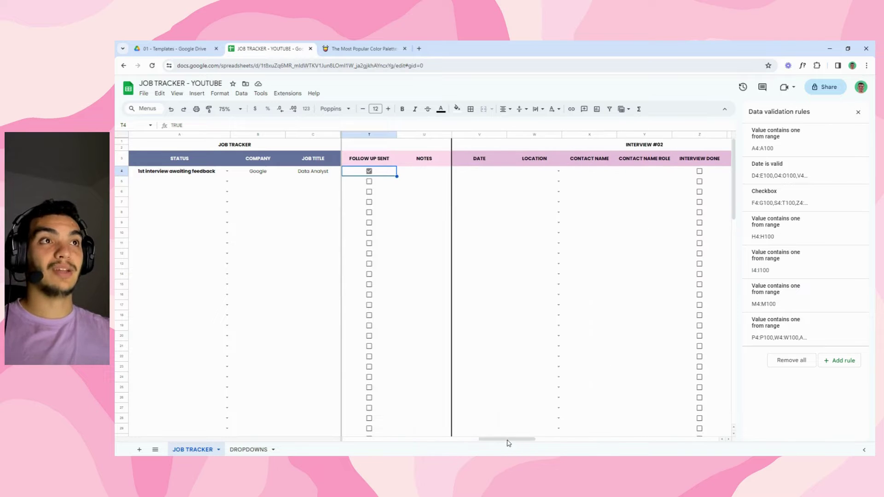
left_click(226, 171)
left_click(175, 227)
Step: In the INTERVIEW #02 section of row 4, set the DATE to 26-Dec-2023 and the LOCATION to In site
double_click(481, 175)
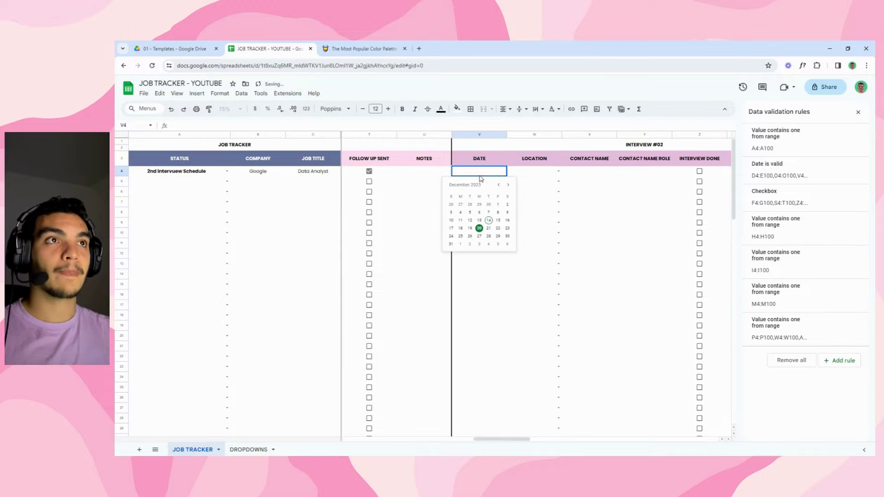
left_click(470, 236)
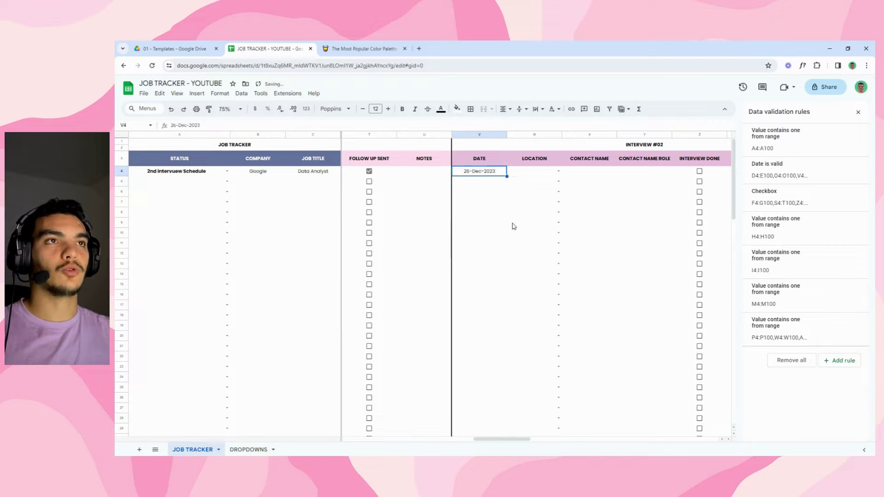
left_click(558, 171)
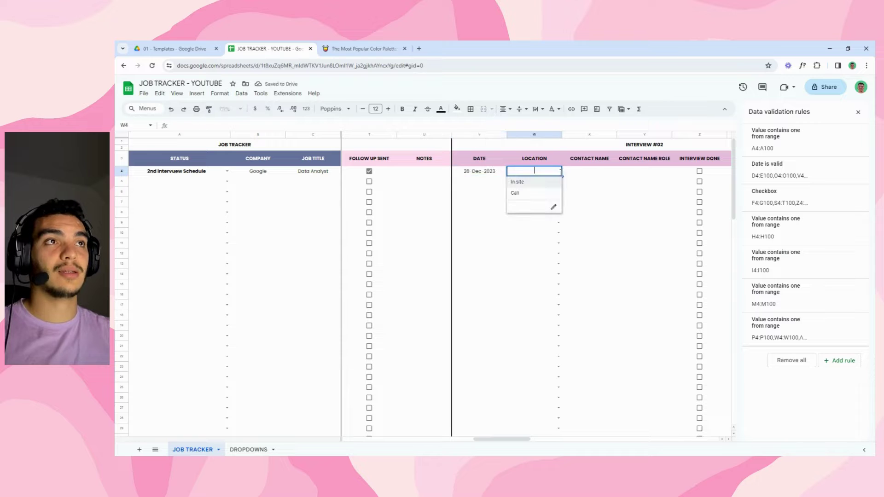
left_click(518, 182)
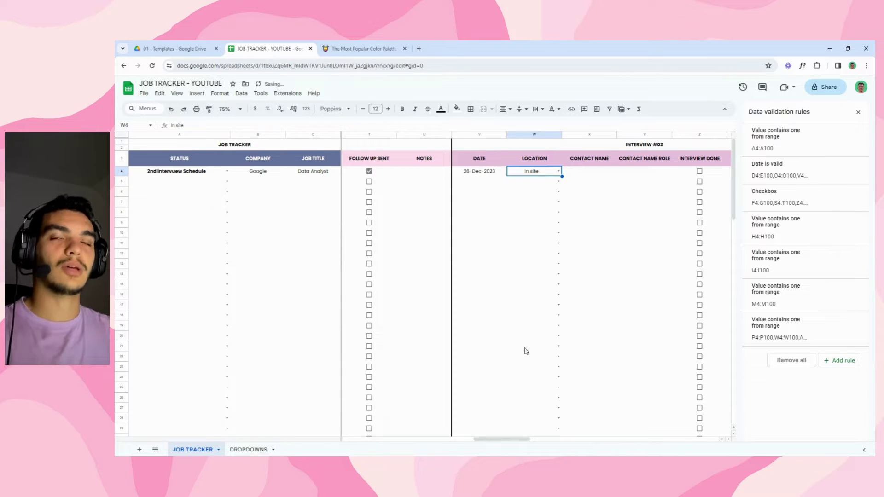
Step: Enter IT Manager as the INTERVIEW #02 CONTACT NAME ROLE and the interviewer's full name as the CONTACT NAME in row 4
left_click_drag(511, 440, 529, 440)
left_click(485, 172)
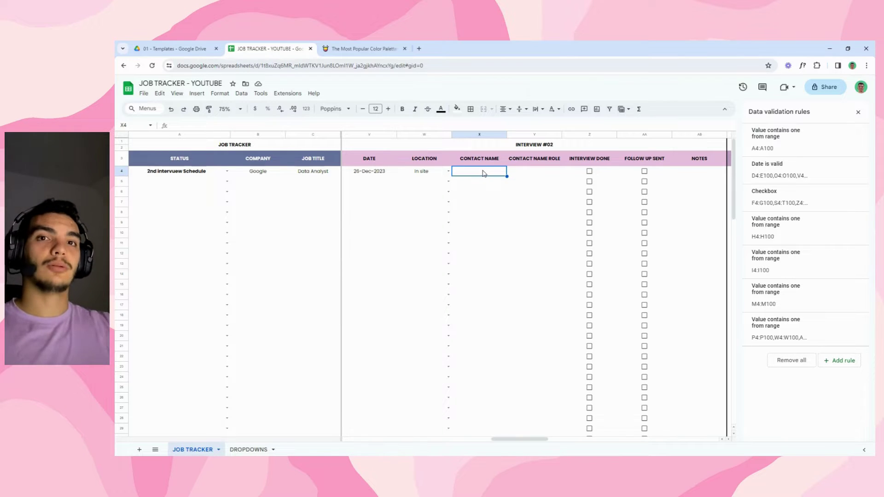
left_click(524, 173)
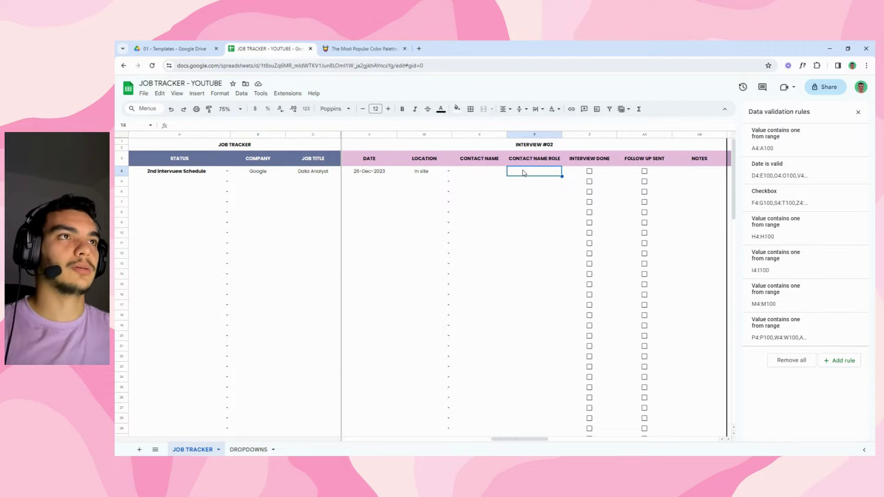
type("IT")
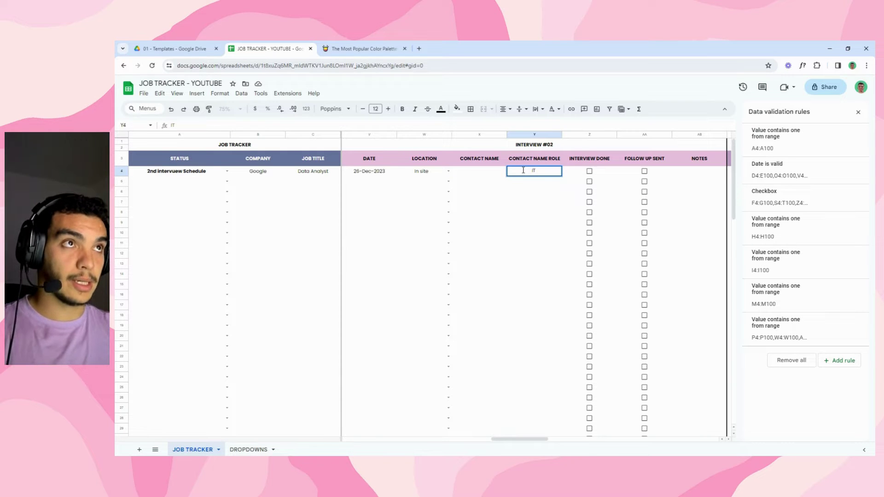
type(" Manager")
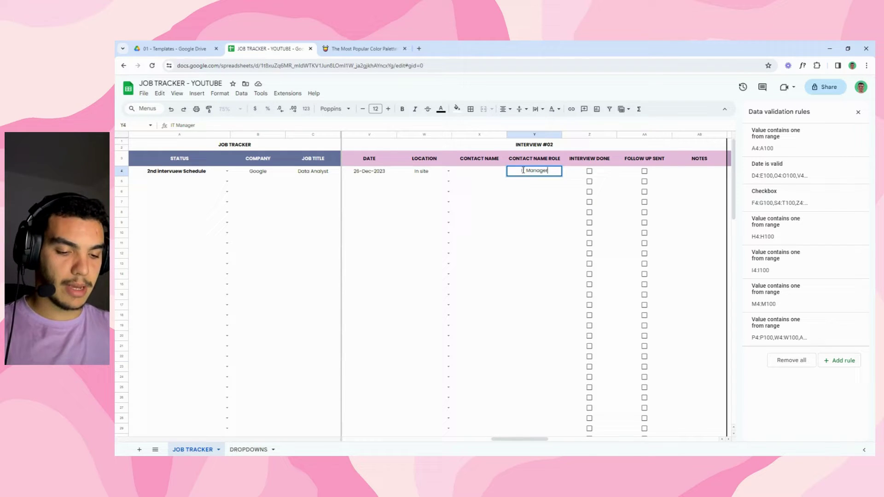
left_click(489, 173)
type("Wi")
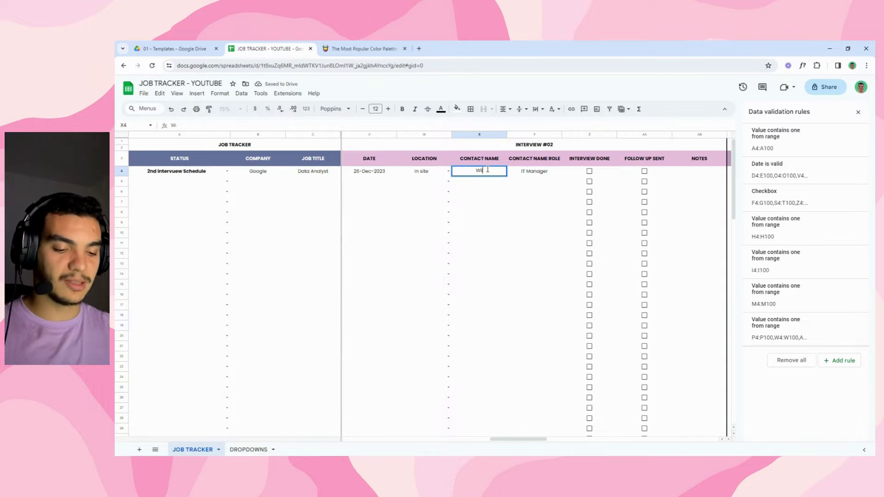
type("ll SMITH")
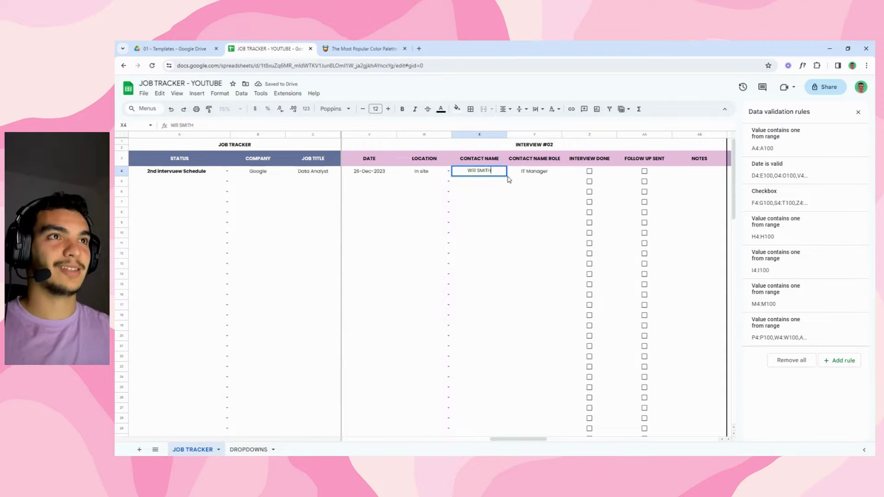
left_click(479, 190)
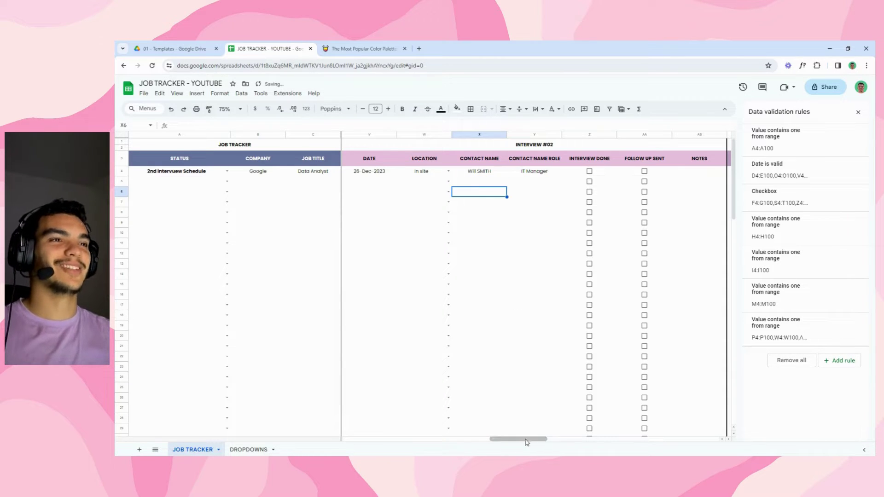
Step: Mark INTERVIEW DONE for INTERVIEW #02 in row 4 and change the STATUS in A4 to 2nd interview awaiting feedback
left_click_drag(530, 440, 498, 444)
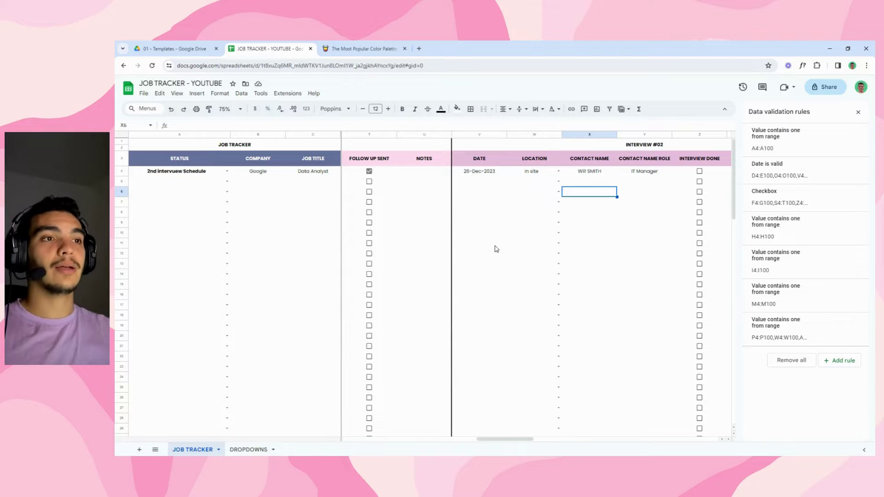
left_click(533, 177)
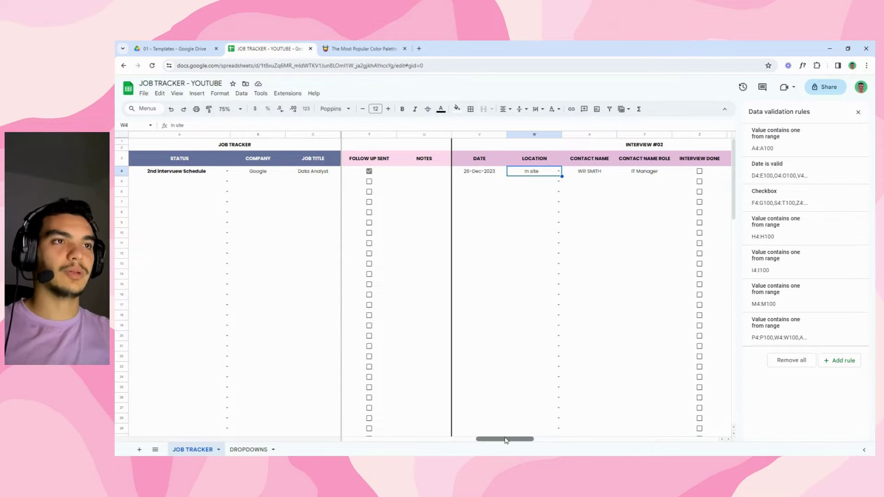
left_click_drag(505, 439, 537, 439)
left_click(479, 171)
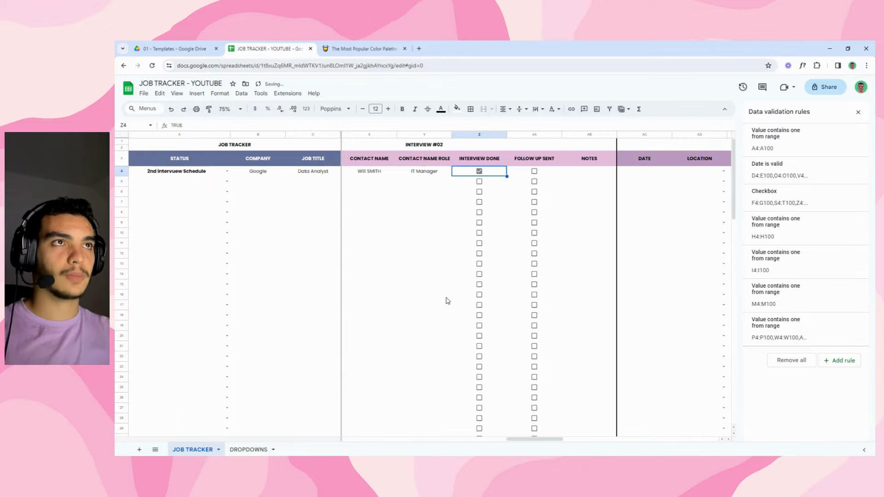
left_click(227, 171)
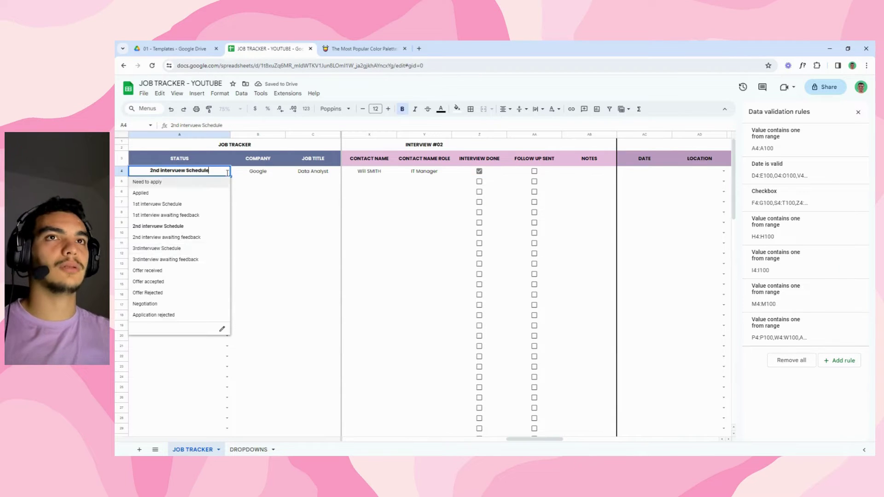
left_click(188, 241)
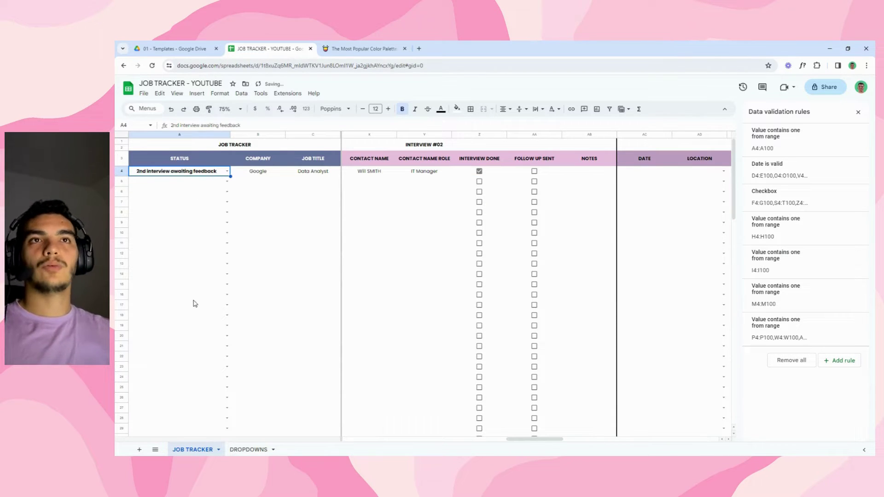
Step: Mark FOLLOW UP SENT for INTERVIEW #02 in row 4 and change the STATUS in A4 to Offer received
left_click(534, 171)
left_click(212, 173)
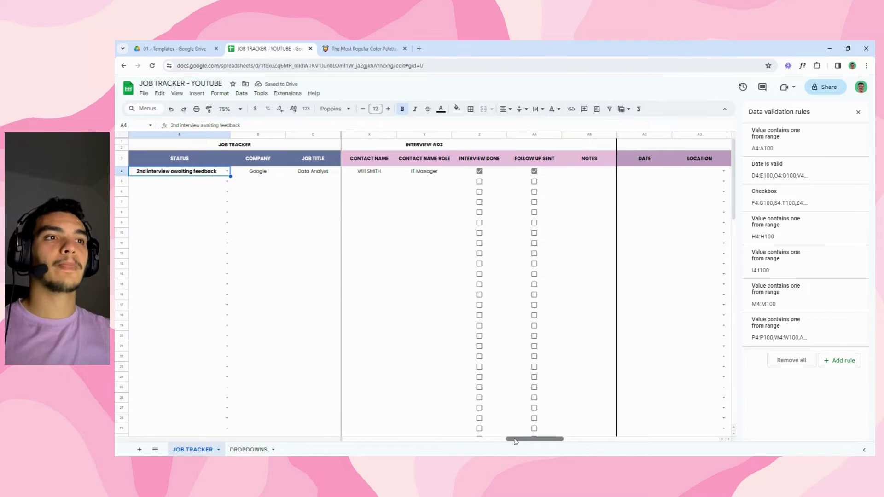
left_click_drag(521, 439, 540, 406)
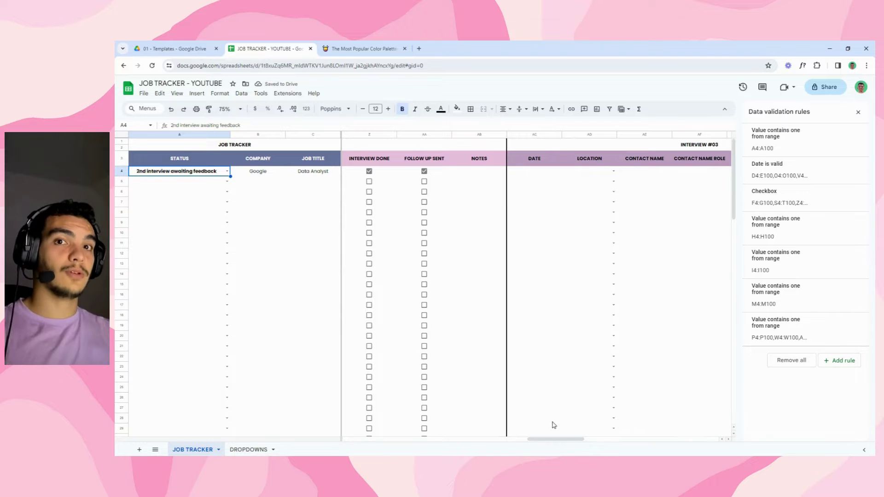
left_click_drag(555, 439, 609, 402)
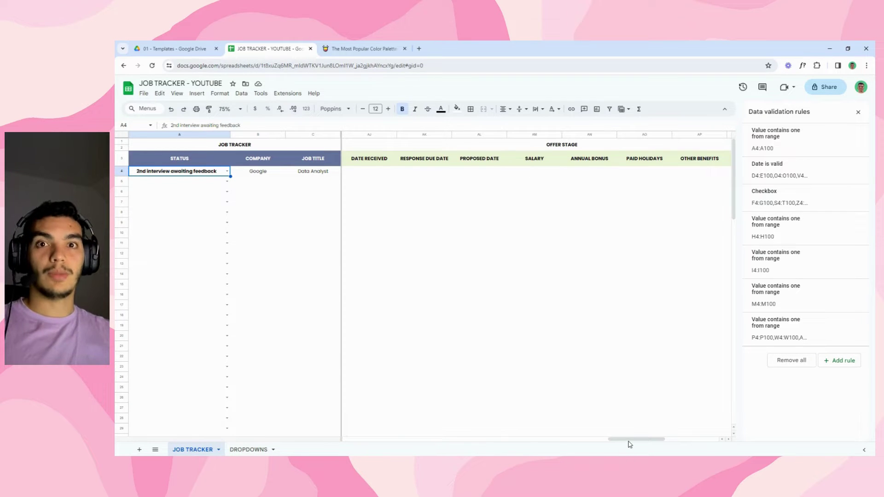
left_click_drag(630, 444, 513, 242)
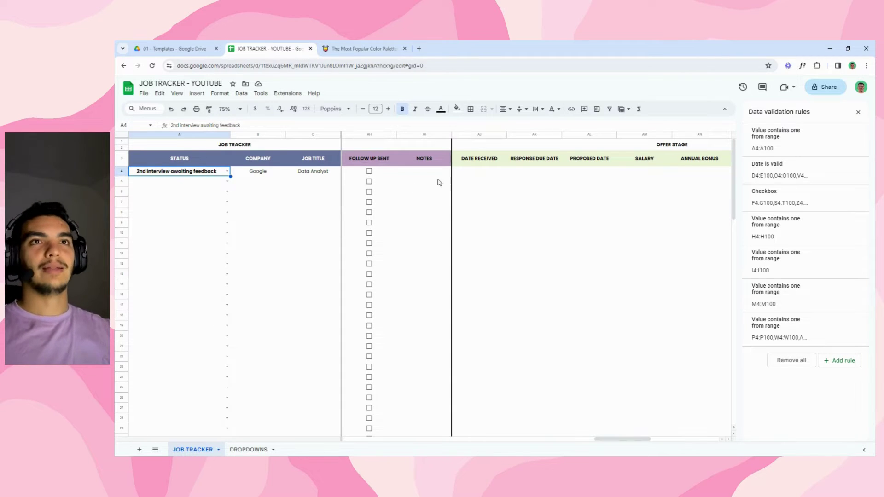
left_click(227, 171)
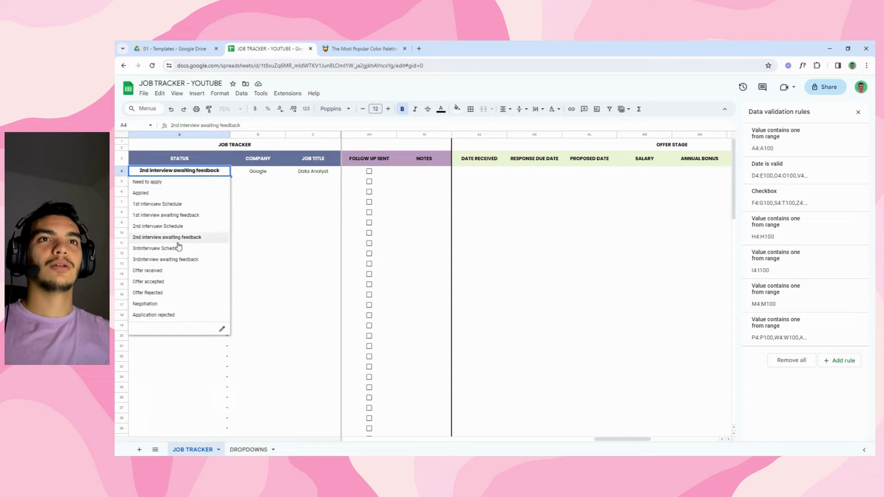
left_click(165, 272)
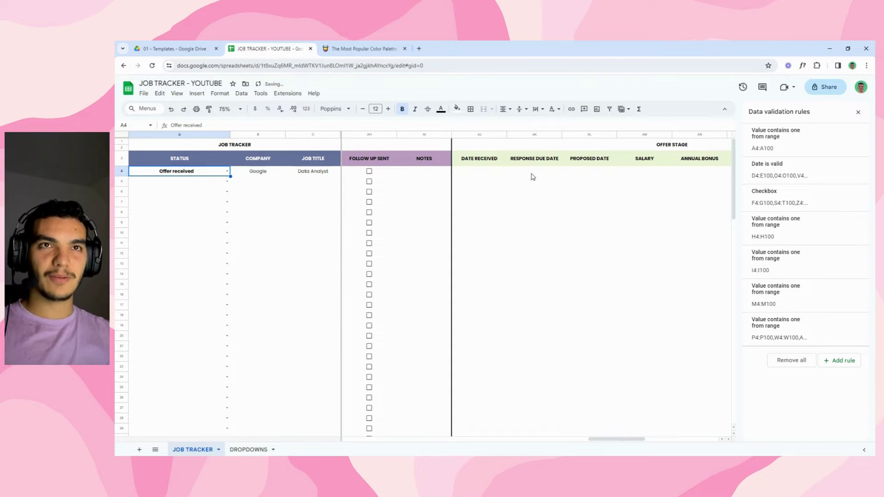
Step: Set the DATE RECEIVED in the sample entry's OFFER STAGE section, cell AJ4, to 27-Dec-2023
left_click(478, 174)
double_click(478, 174)
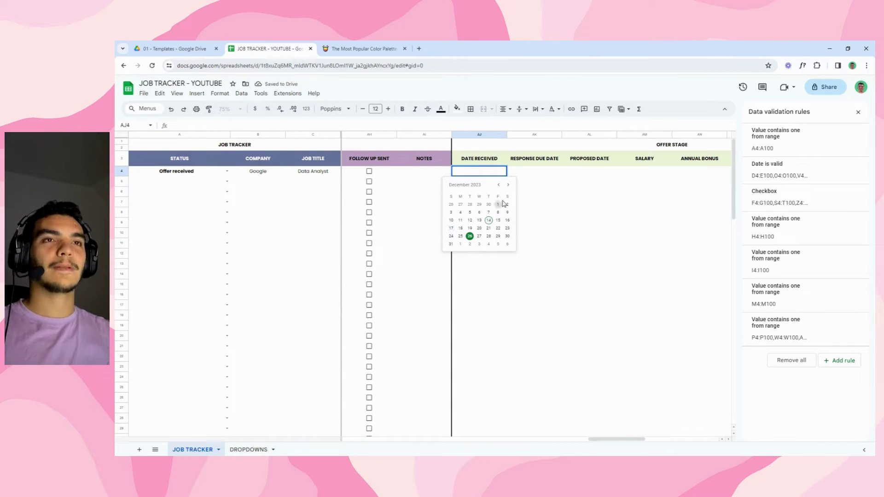
left_click(480, 236)
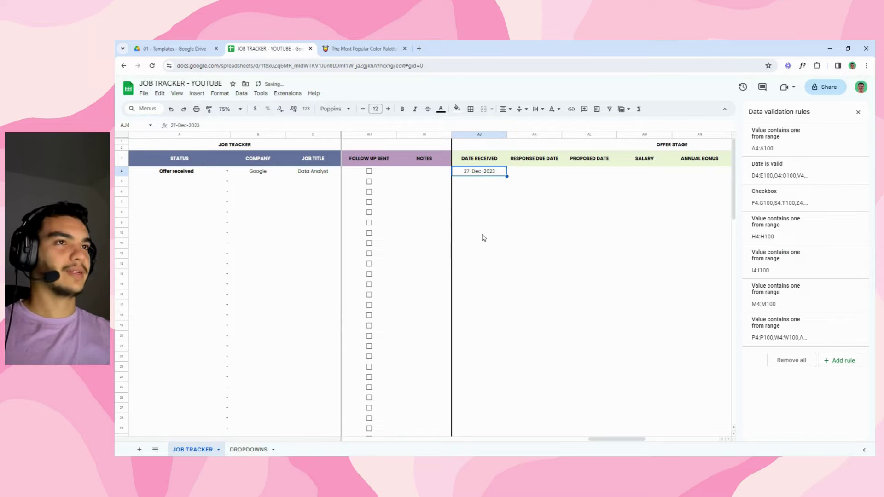
Step: Set the sample entry's RESPONSE DUE DATE in AK4 to 31-Dec-2023 and its PROPOSED DATE in AL4 to 2-Jan-2024
left_click(528, 174)
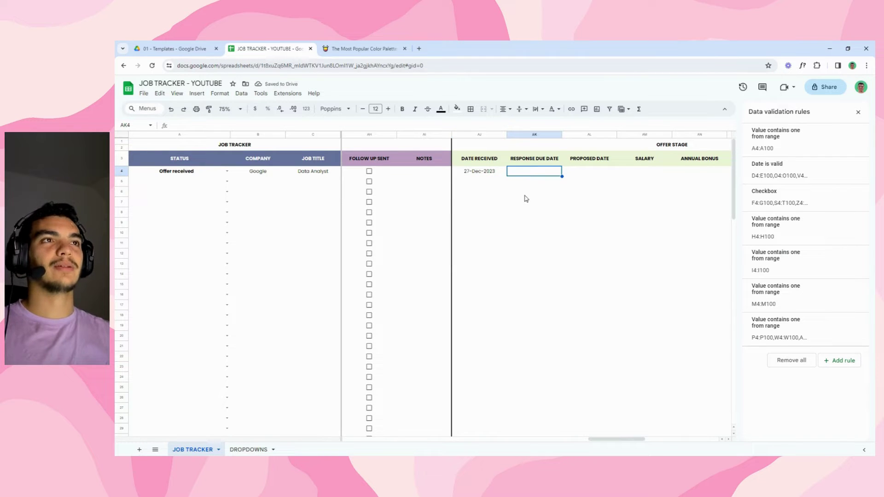
double_click(527, 172)
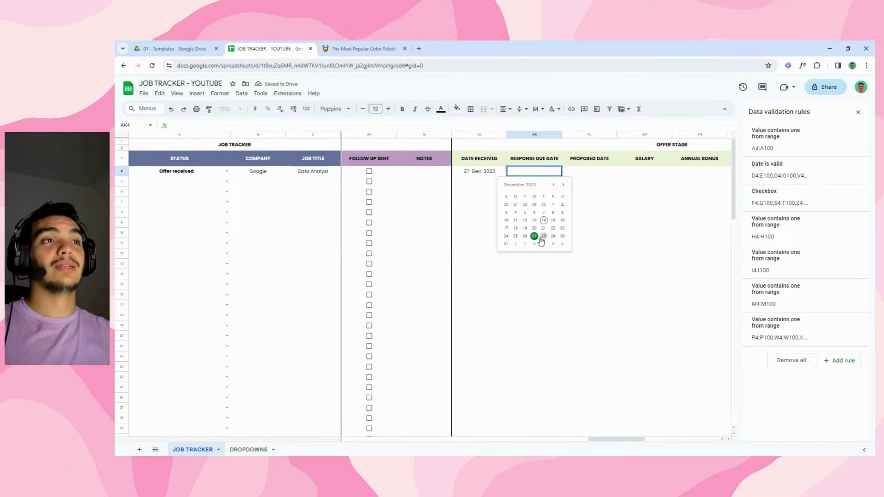
left_click(506, 245)
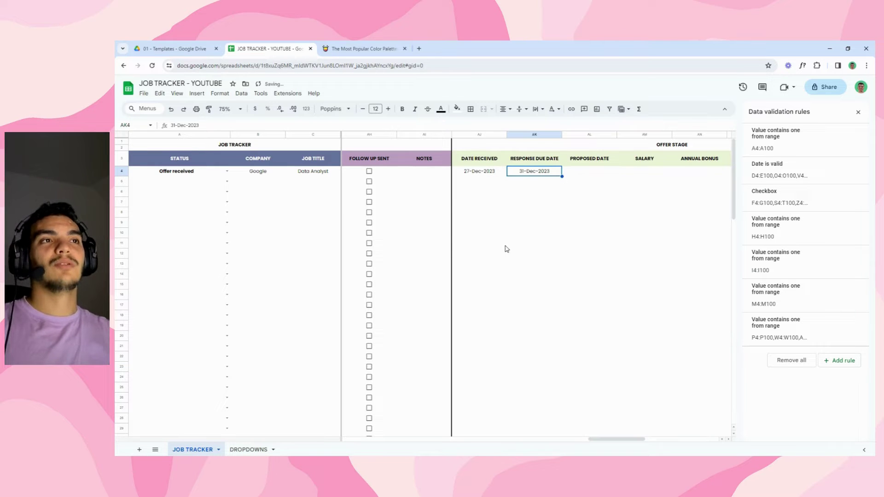
left_click(533, 213)
double_click(590, 172)
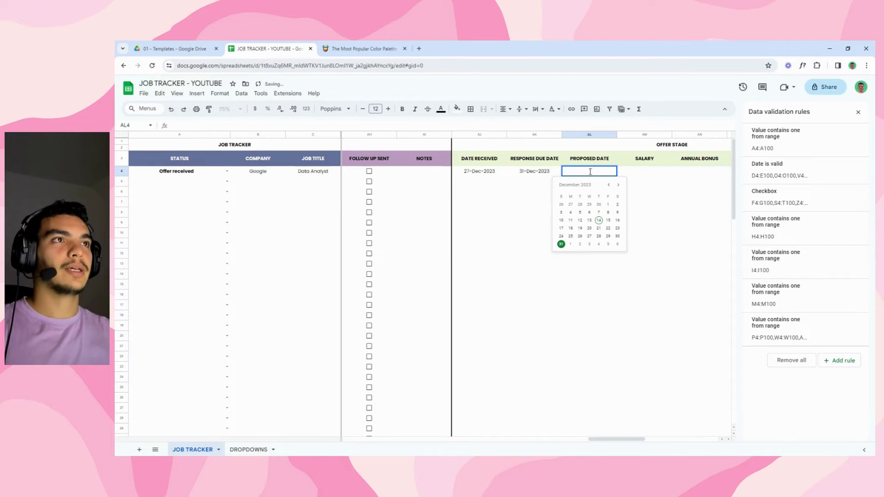
left_click(580, 244)
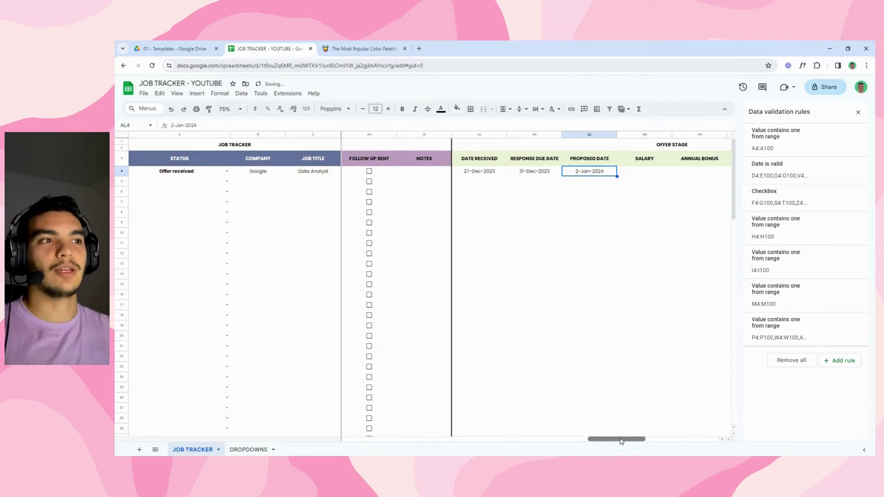
Step: Enter a SALARY of 50000 in AM4 and an ANNUAL BONUS of 5000 in AN4 for the sample entry
left_click(648, 174)
type("50000")
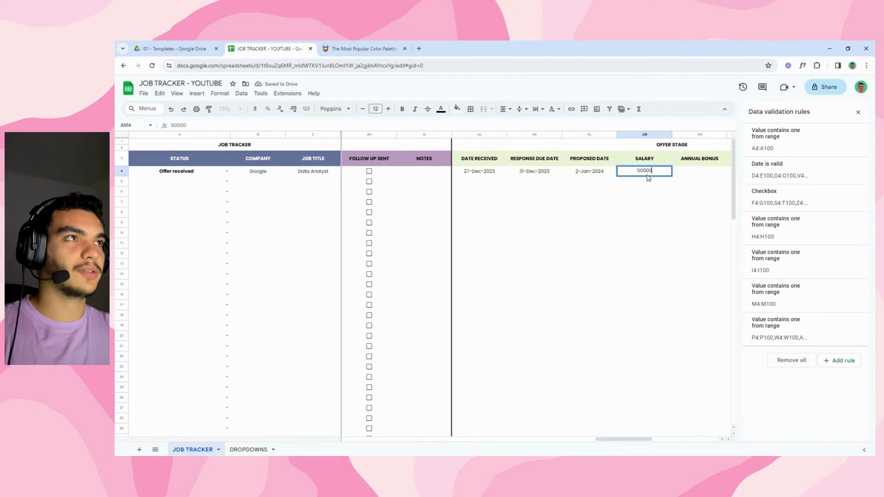
key("Return")
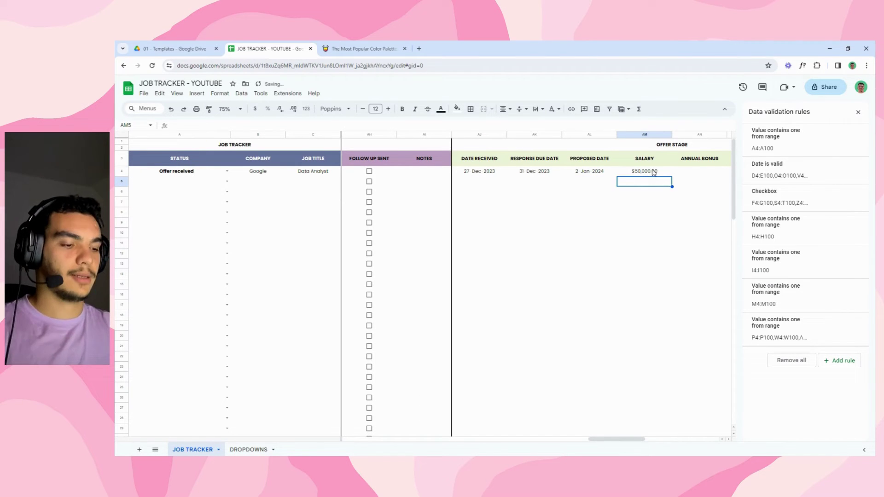
left_click(693, 172)
type("5000")
key("Return")
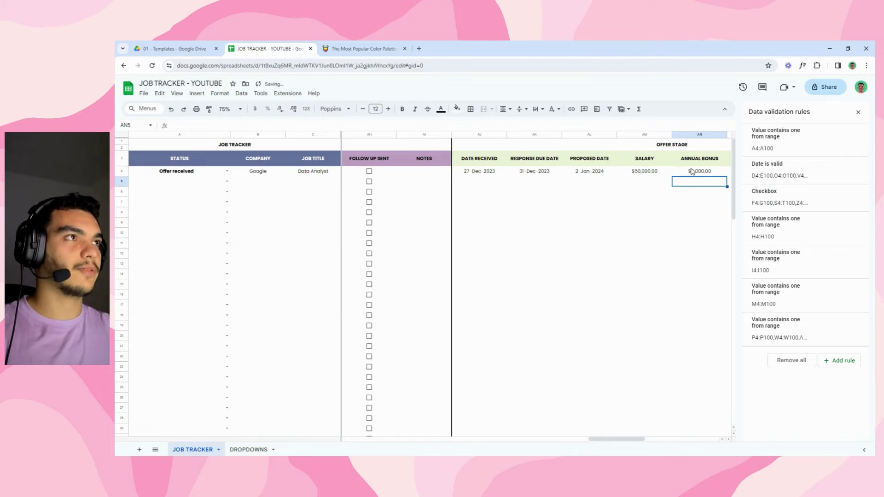
Step: Enter 37 as the PAID HOLIDAYS in AO4, leaving OTHER BENEFITS and NOTES empty
left_click_drag(617, 439, 652, 439)
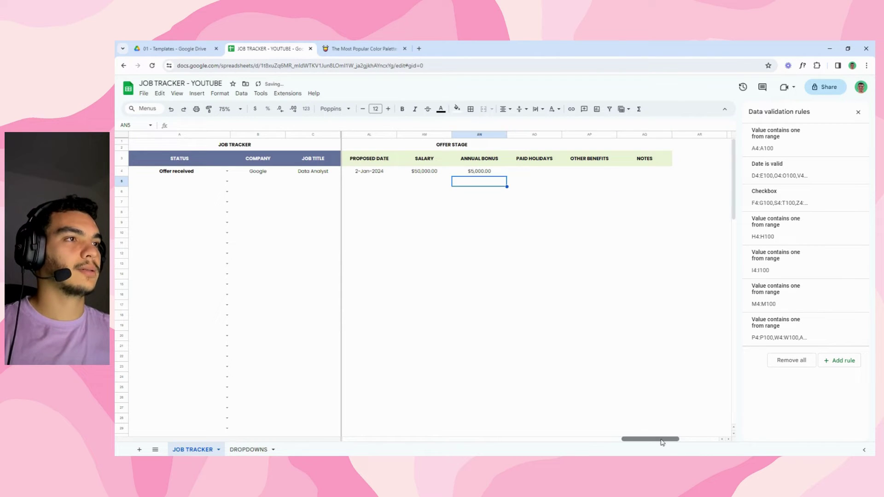
left_click(530, 174)
type("37")
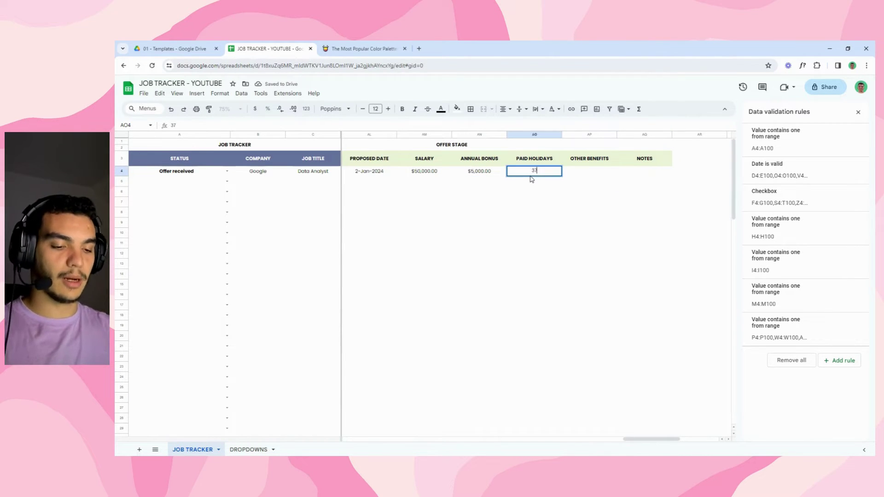
left_click(588, 173)
left_click(653, 179)
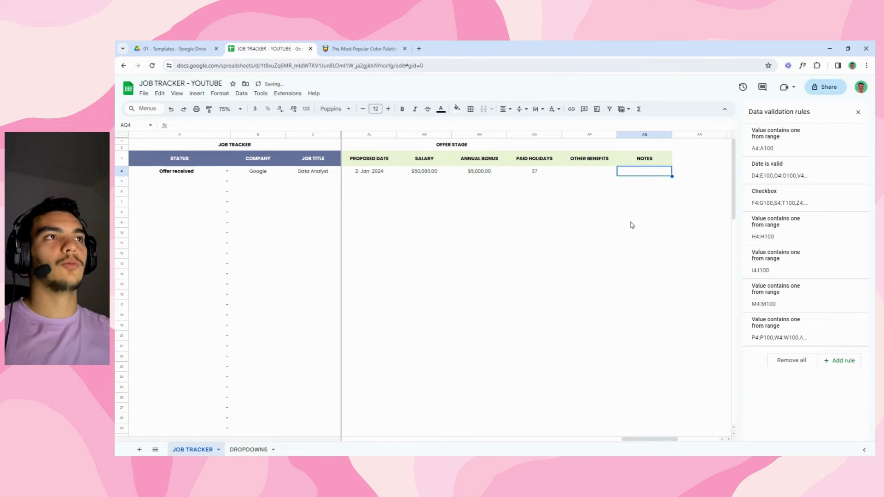
Step: Change the sample entry's STATUS in A4 to Offer accepted
left_click_drag(652, 439, 630, 441)
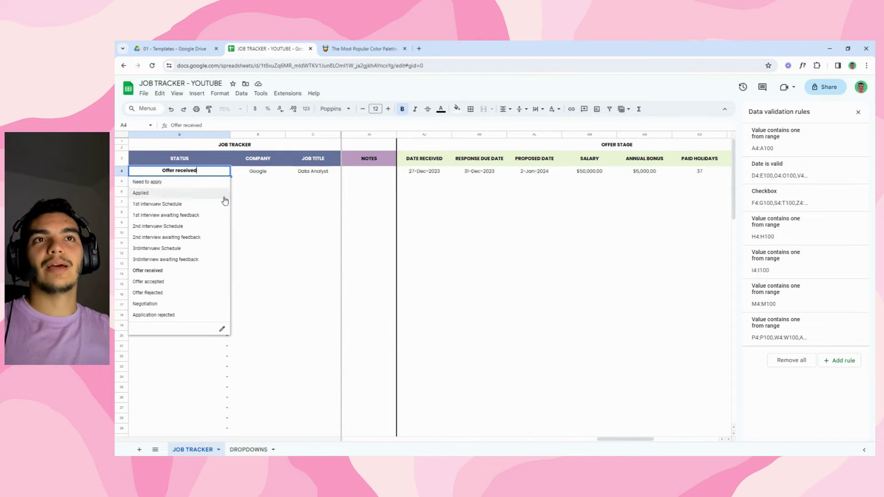
left_click(227, 172)
left_click(174, 281)
left_click(188, 191)
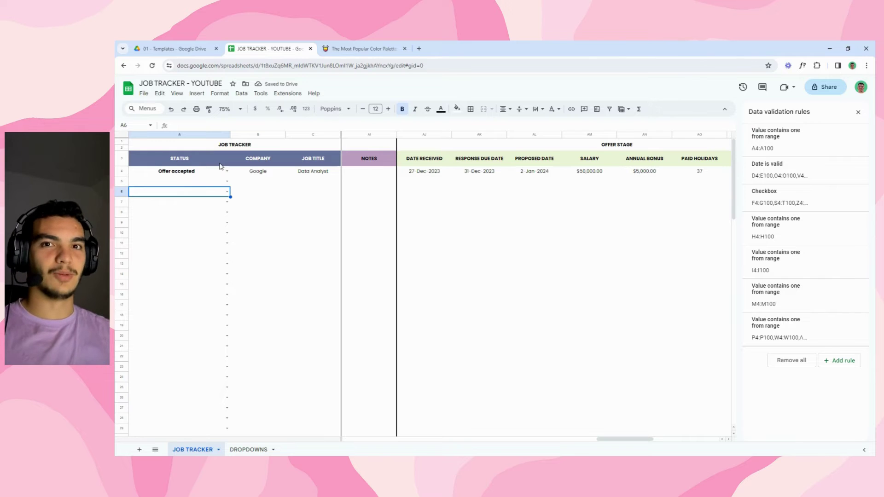
left_click(531, 177)
Step: Change the STATUS in A4 to Negotiation and select the entry's company, job title and salary cells in turn
left_click(193, 174)
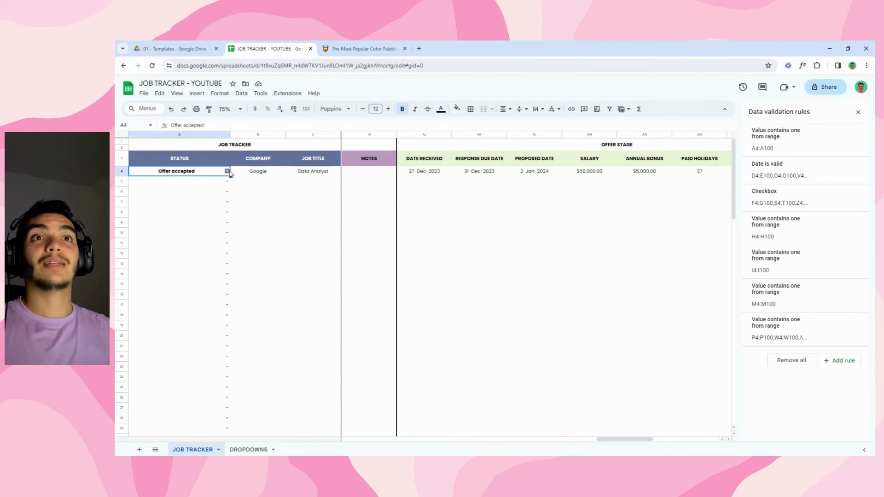
left_click(229, 172)
left_click(153, 307)
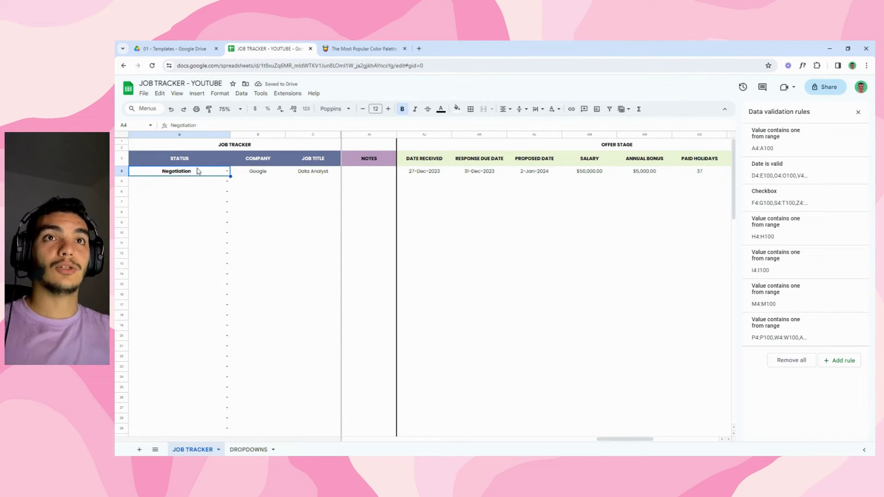
left_click(253, 178)
left_click(302, 175)
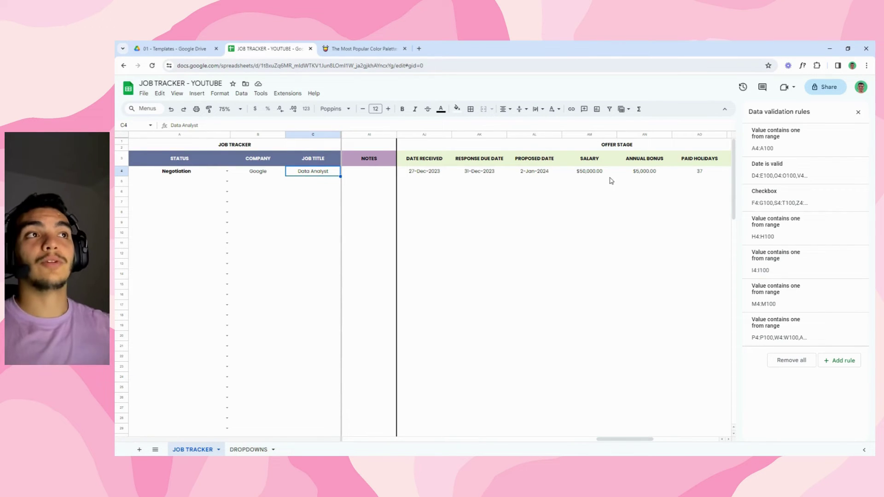
left_click(592, 174)
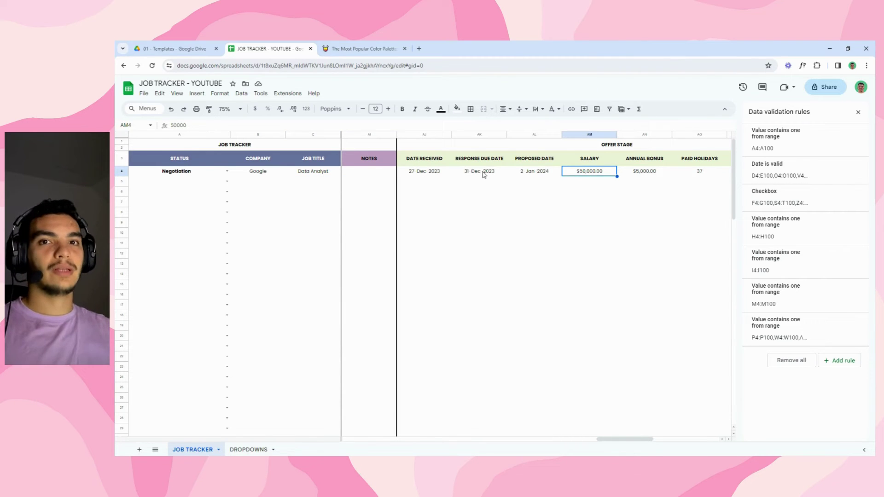
Step: Change the sample entry's STATUS in A4 to Offer Rejected
left_click(227, 171)
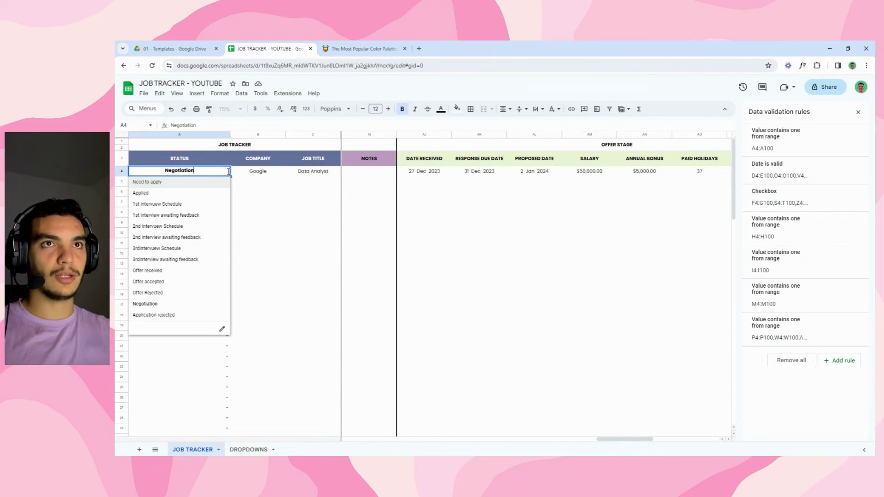
left_click(171, 294)
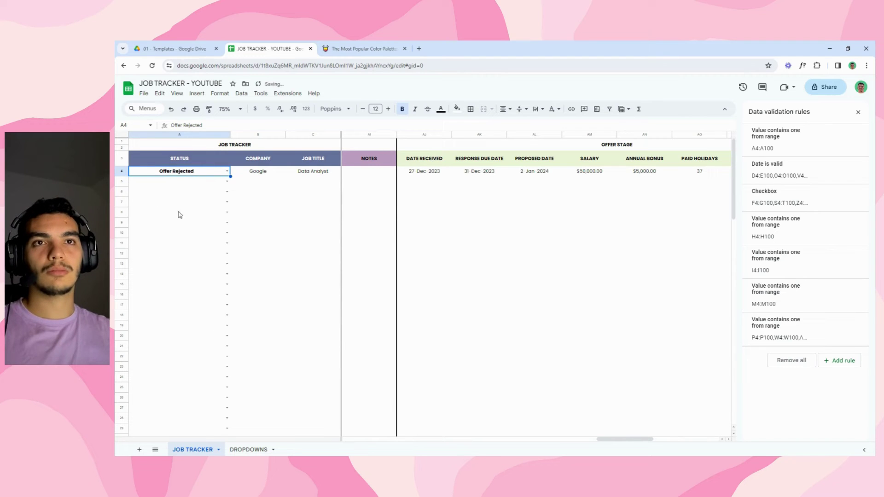
left_click(171, 184)
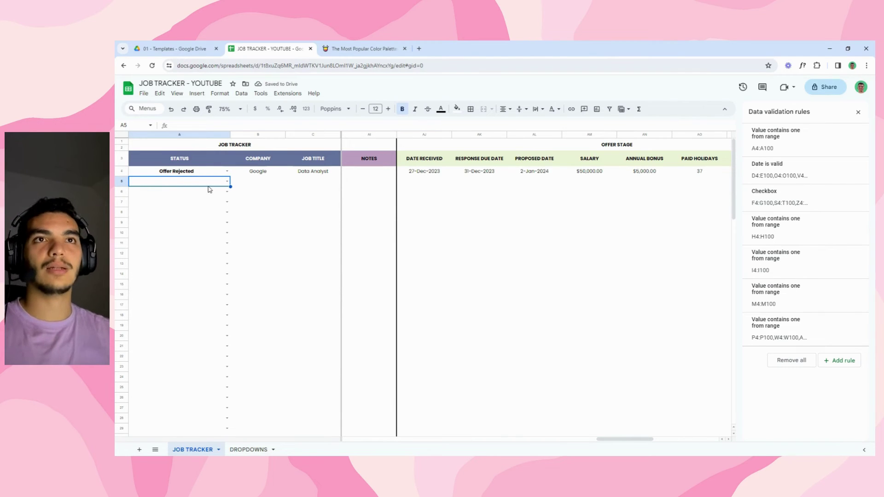
left_click_drag(207, 185, 543, 398)
left_click(583, 306)
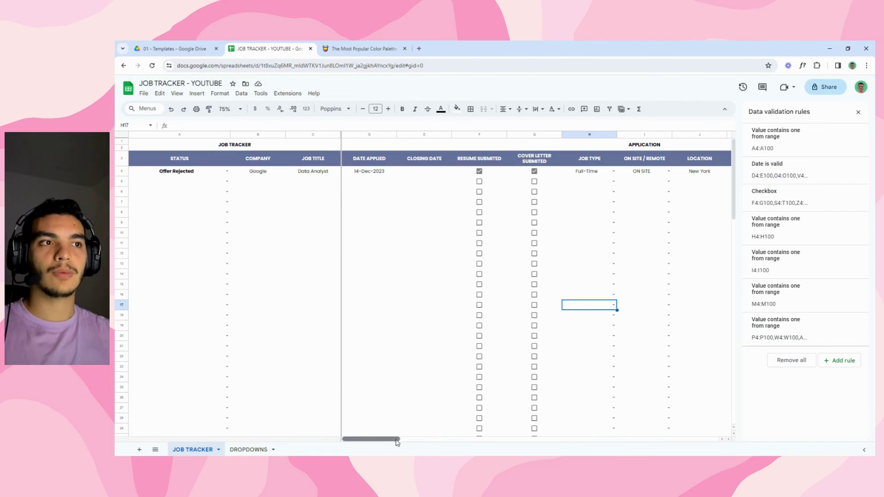
left_click_drag(394, 439, 363, 438)
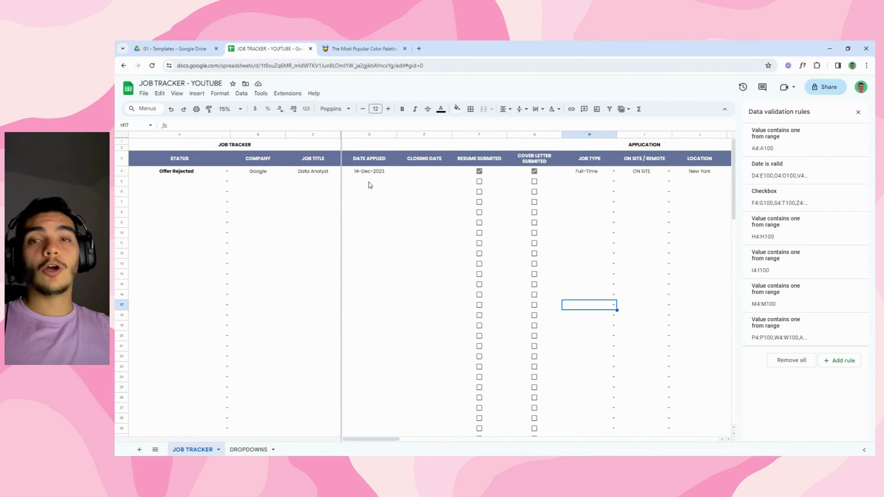